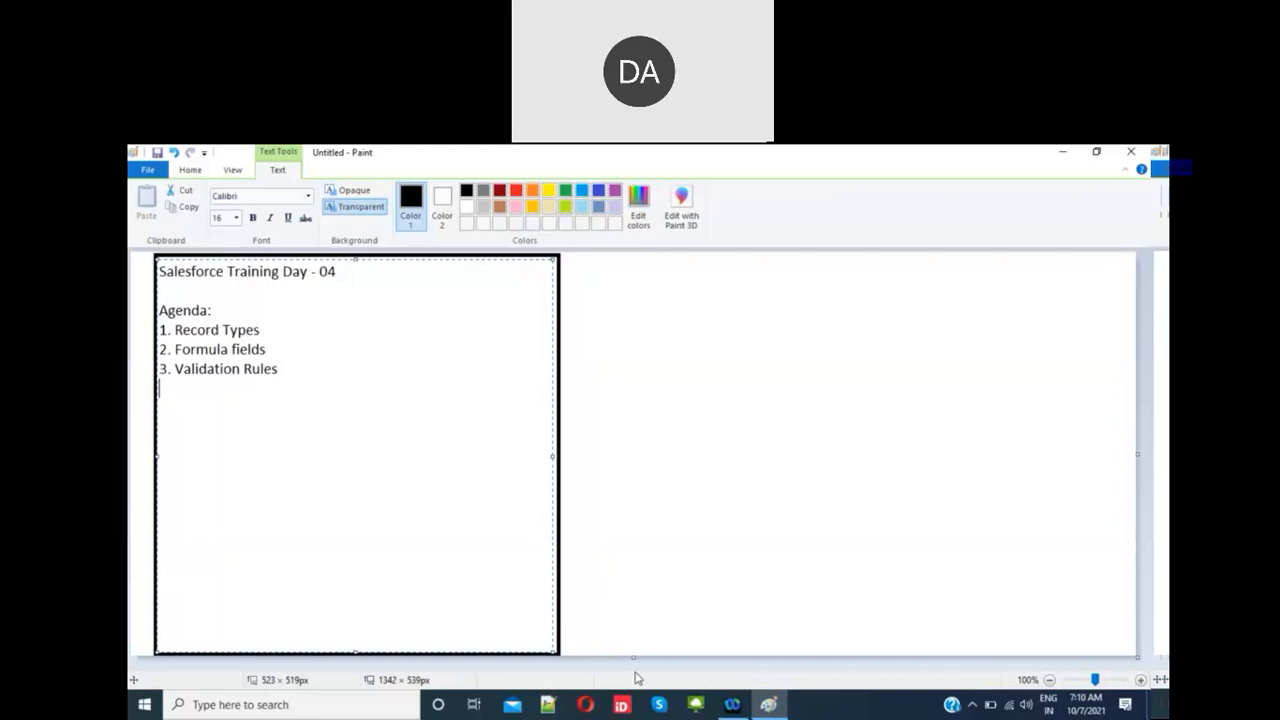
Step: Minimize the Paint notes and launch Chrome with the user's profile
key(super+d)
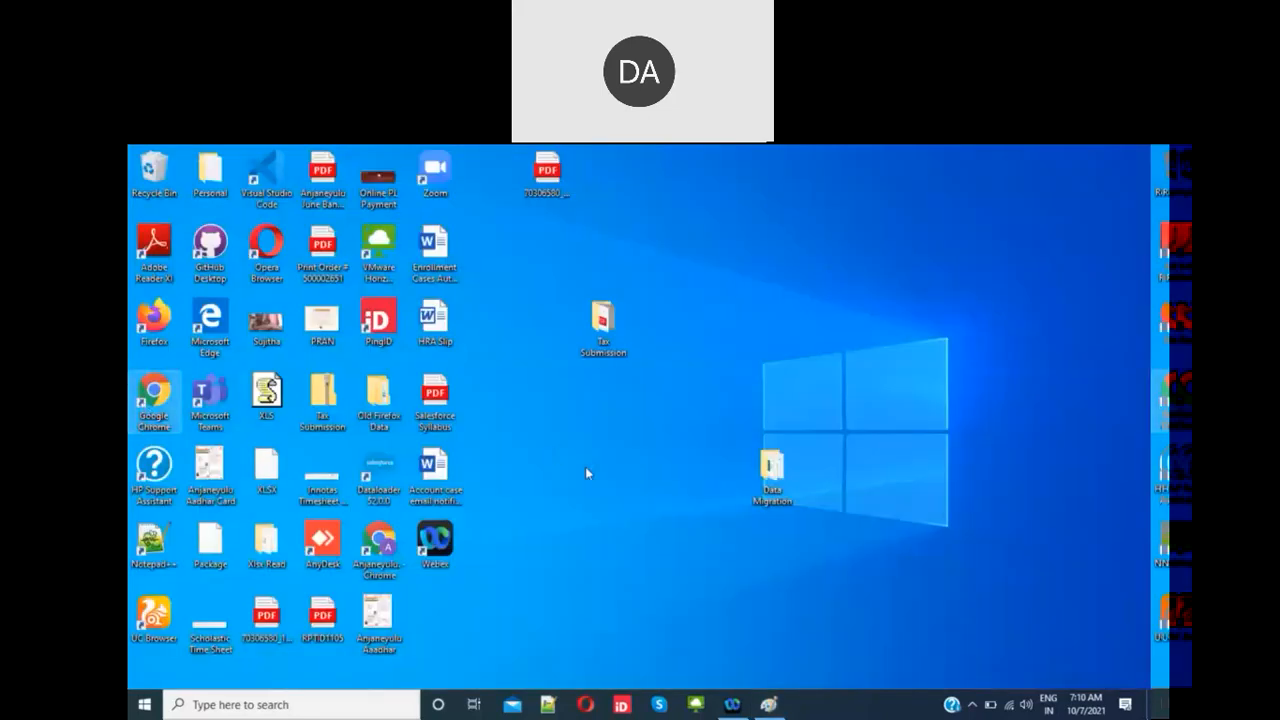
key(Return)
click(448, 435)
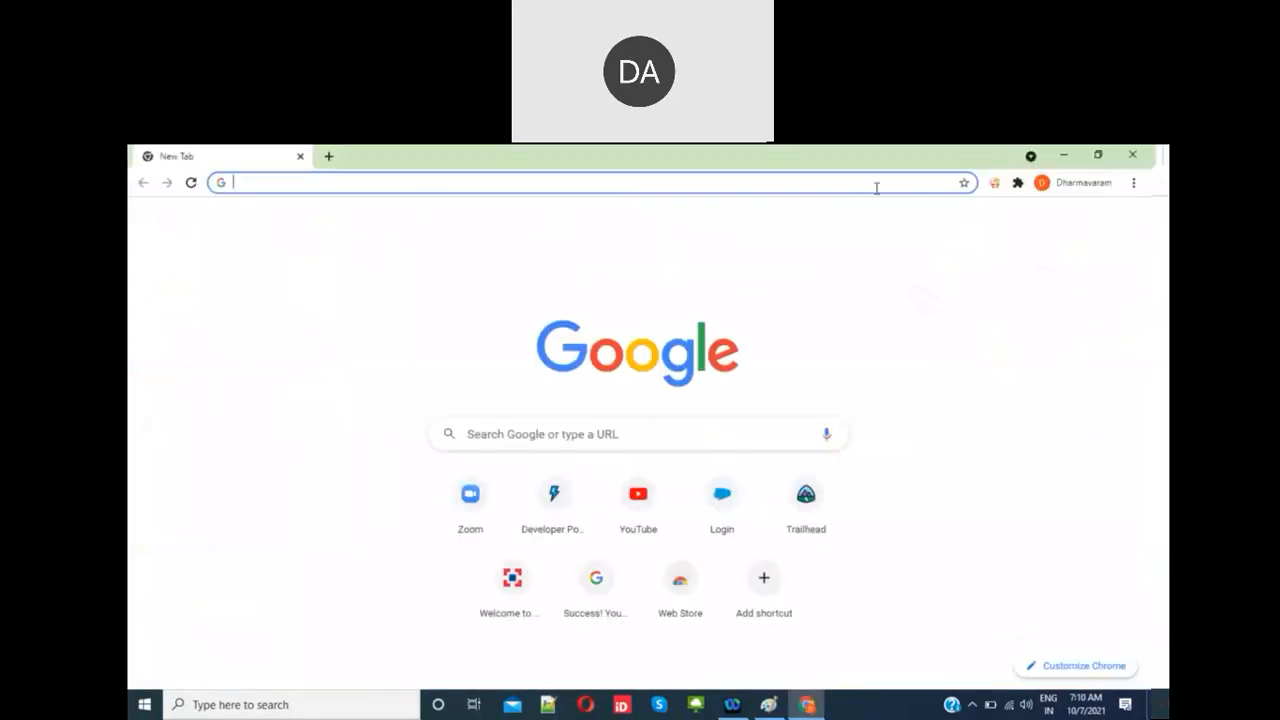
Step: Open the saved Salesforce login from the Force.com Logins extension in a new tab
click(1000, 184)
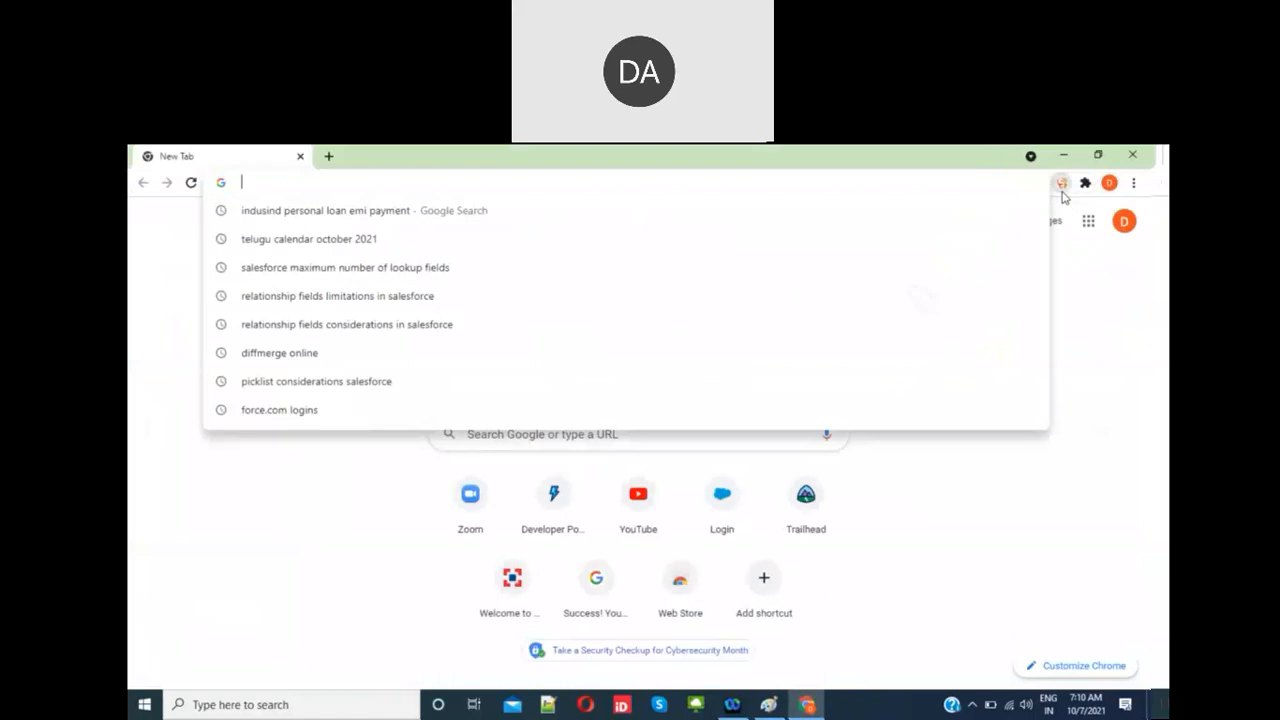
click(1063, 192)
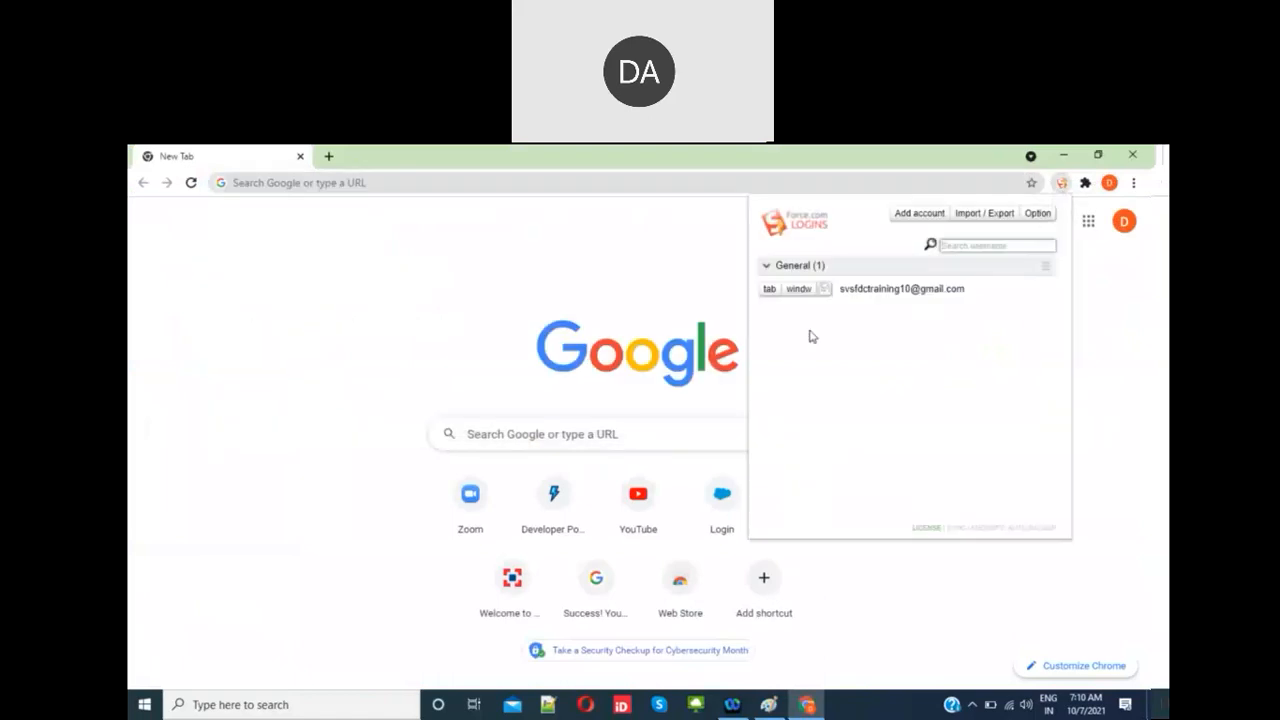
click(770, 290)
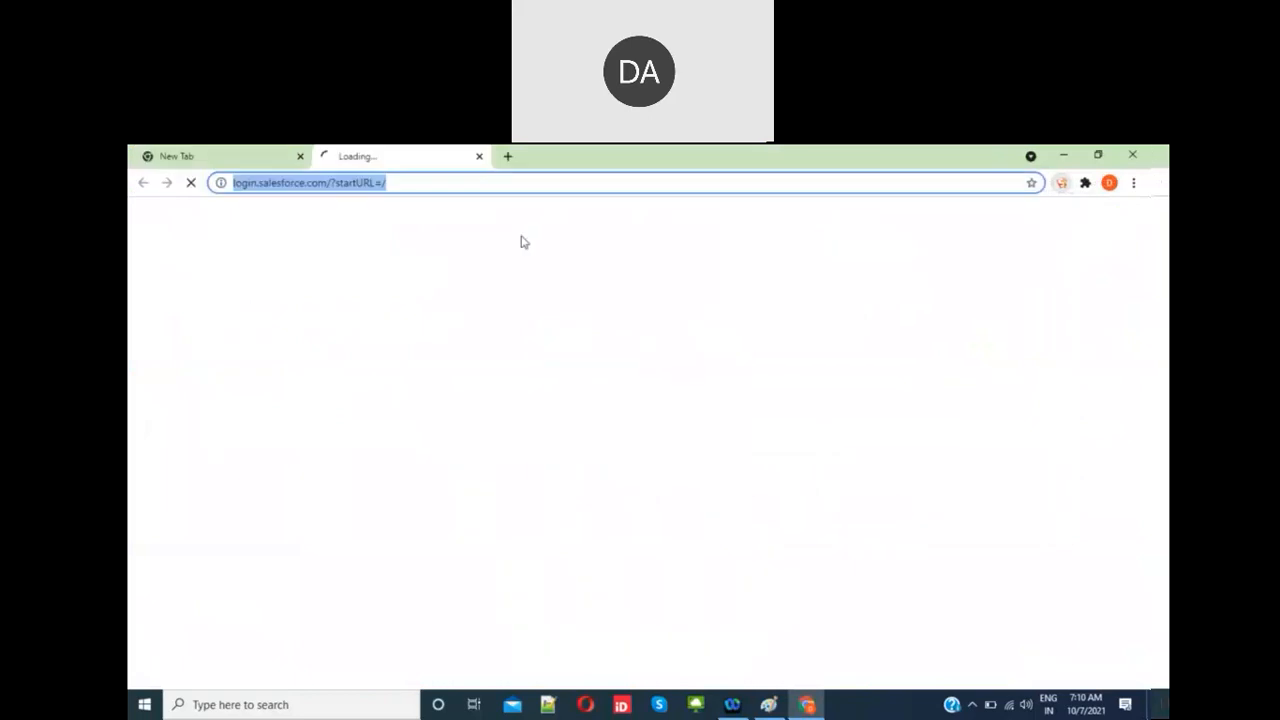
Step: Close the empty New Tab, let Salesforce Setup home load, then return to the Paint notes
click(300, 156)
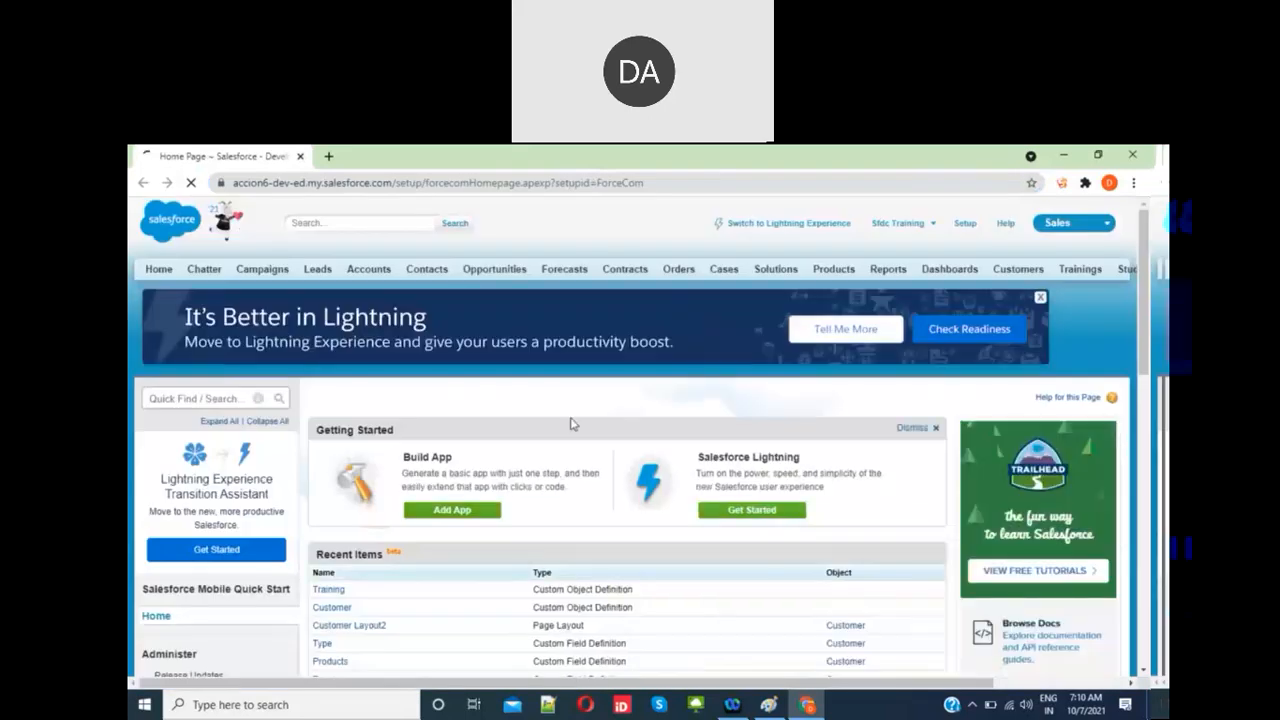
scroll(573, 424, down, 1)
scroll(550, 335, up, 1)
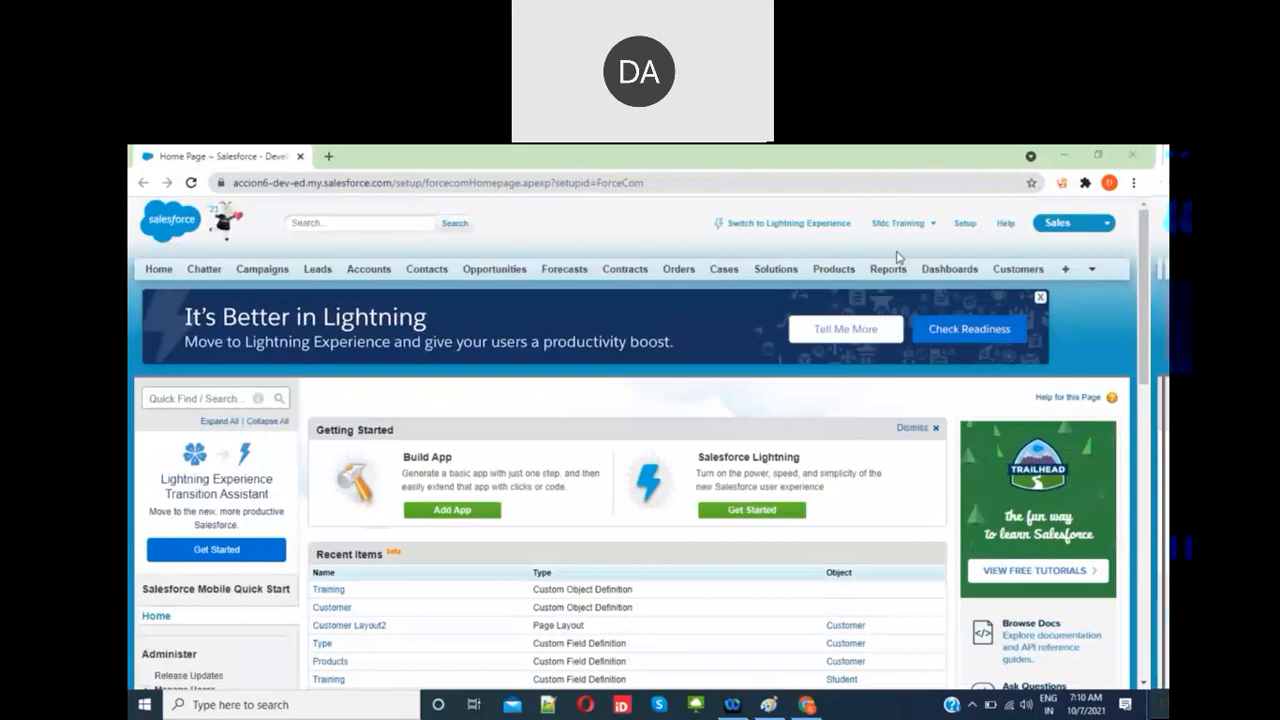
click(789, 402)
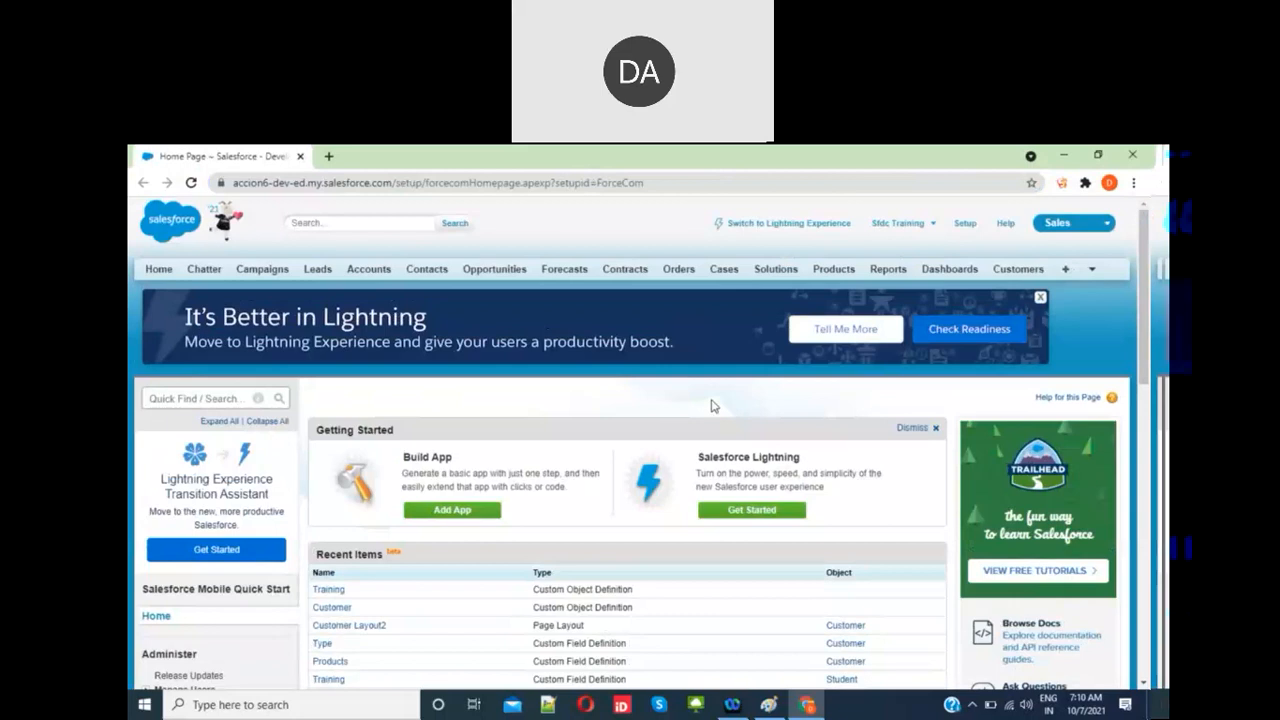
click(770, 711)
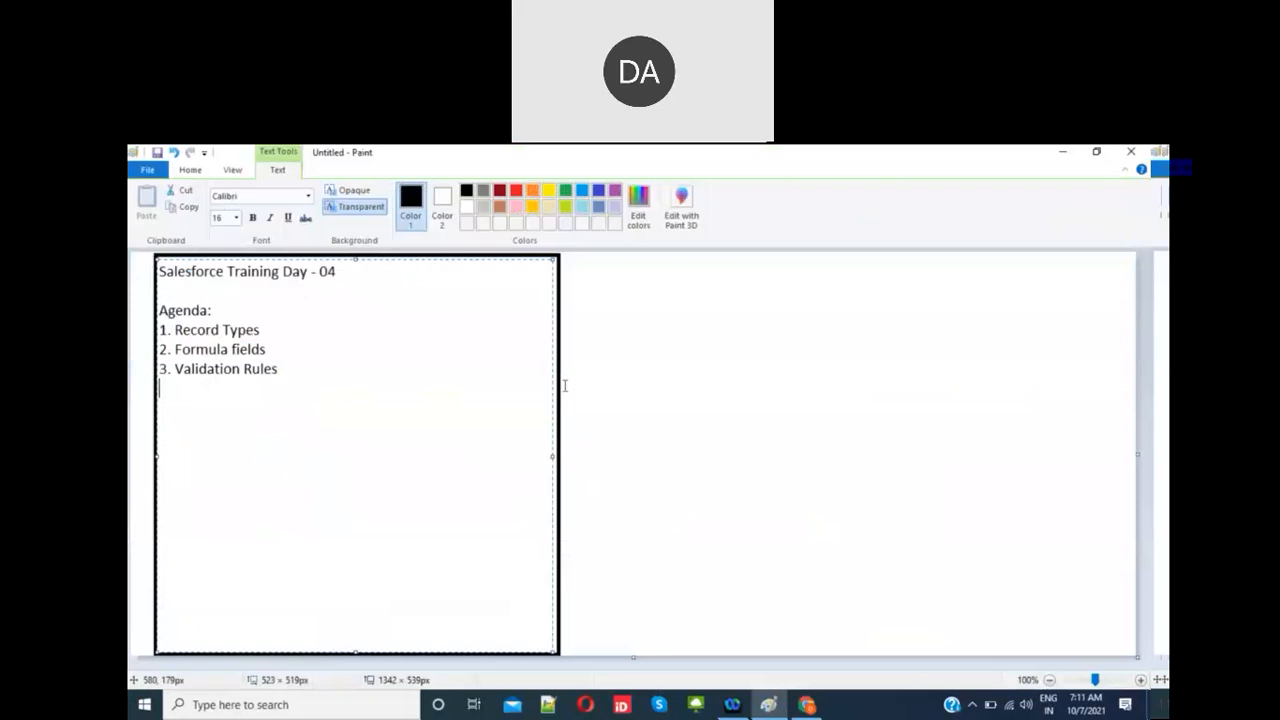
Step: Add a 'Record Types:' list: 1. Company and 2. Employees (Permanent, Contract Employees)
key(Return)
text(Record Types)
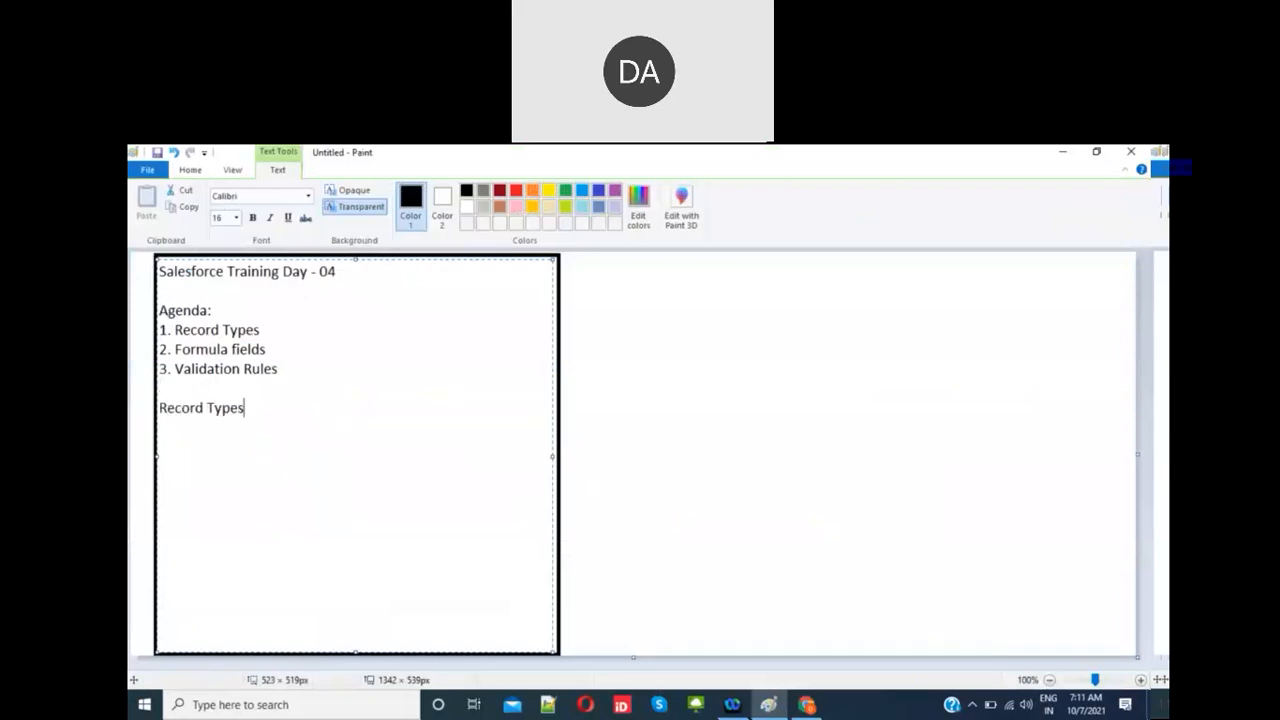
text(:)
key(Return)
text(1. Company)
key(Return)
text(2. Employe)
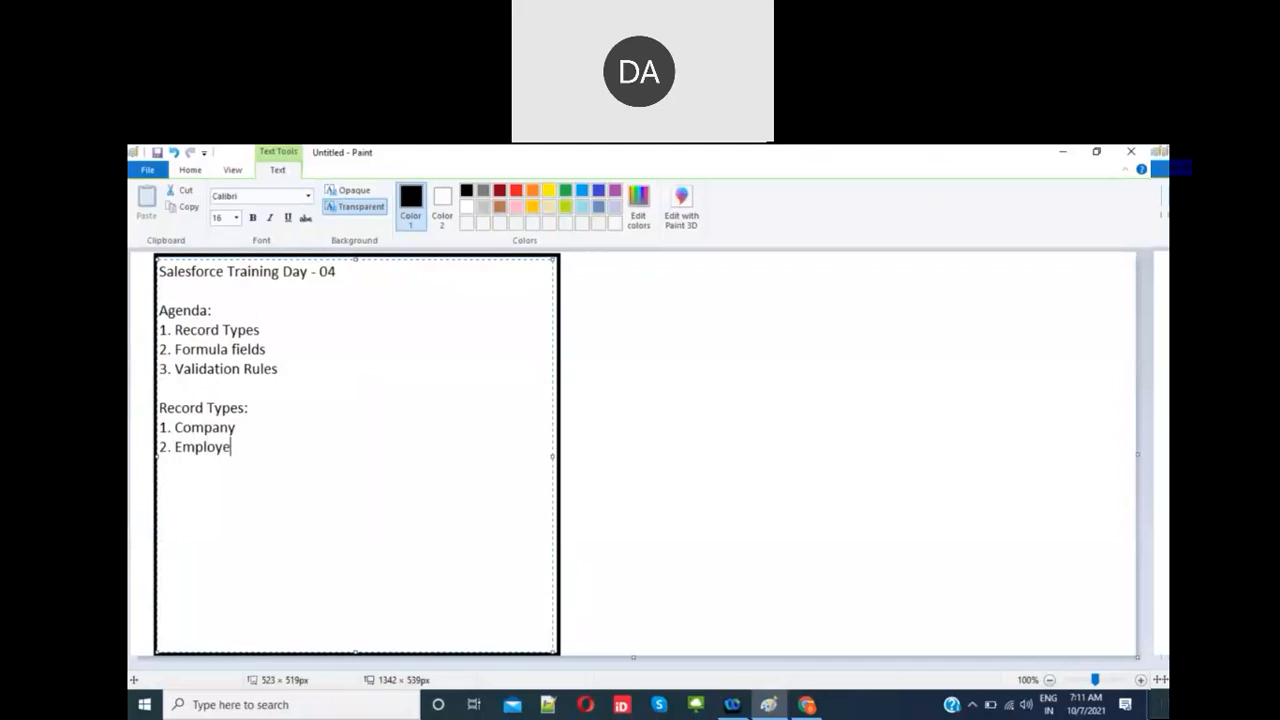
text(es ()
text(Permanent,)
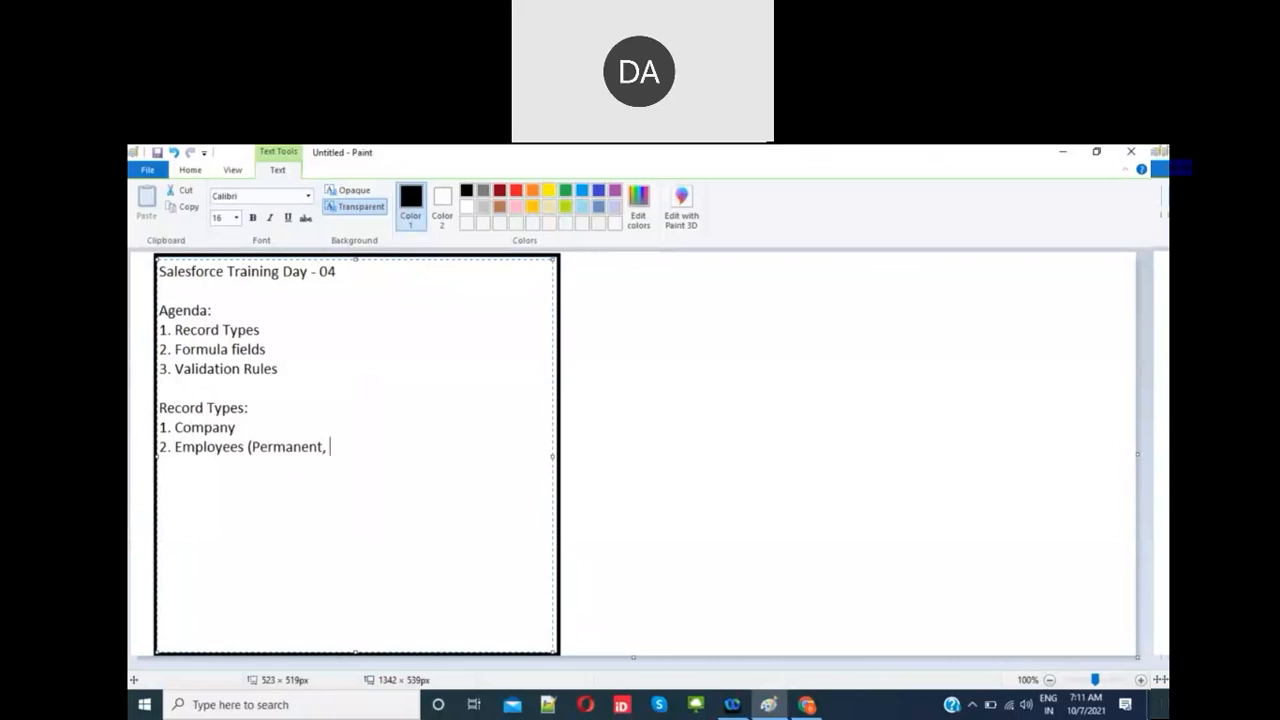
text( Contract Employees)
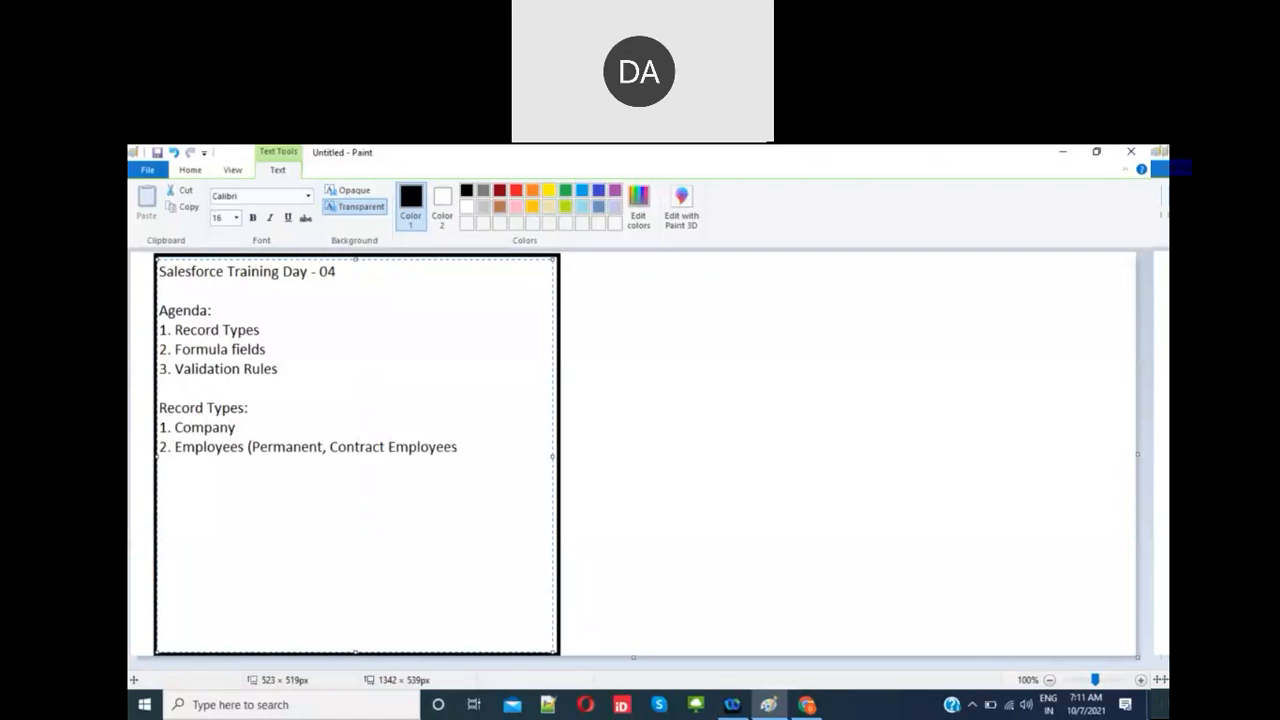
text())
Step: Add the field line 'Emp No, Name, Address, Salary, Payroll Company' and highlight Permanent
key(Return)
key(Return)
text(Emp No, Name)
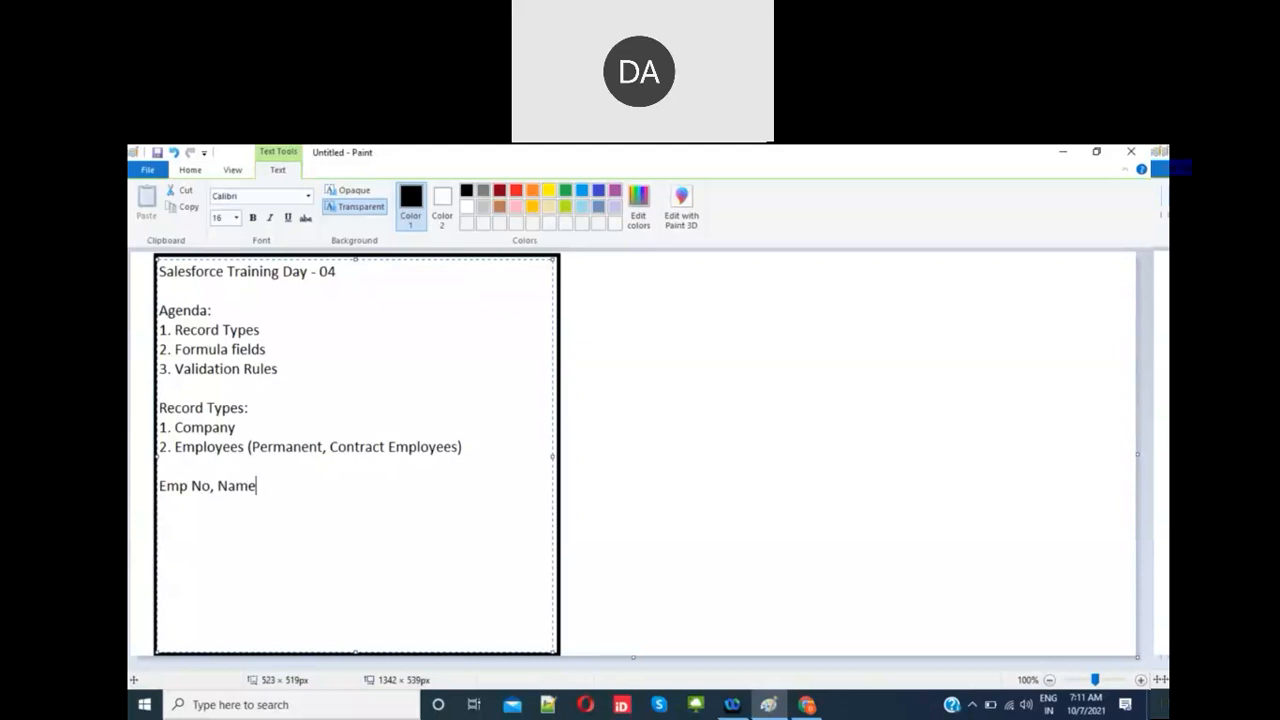
text(, Address, Salary)
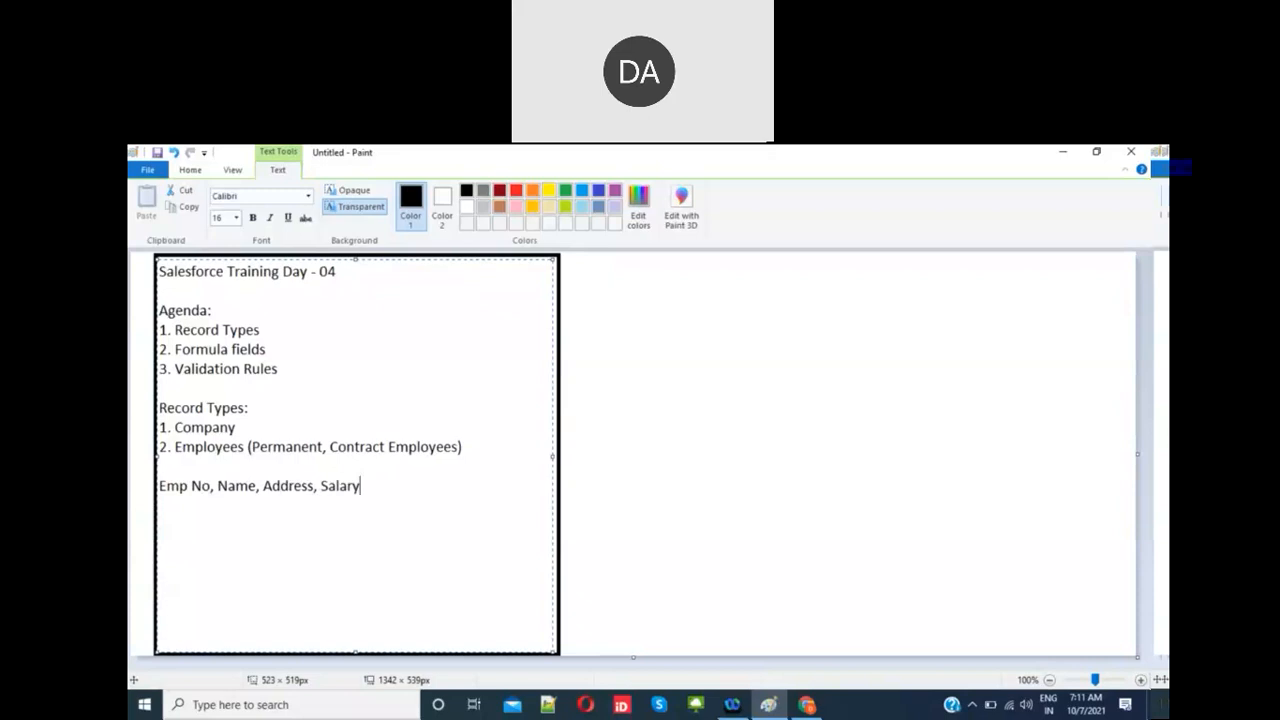
text(, Payroll Company)
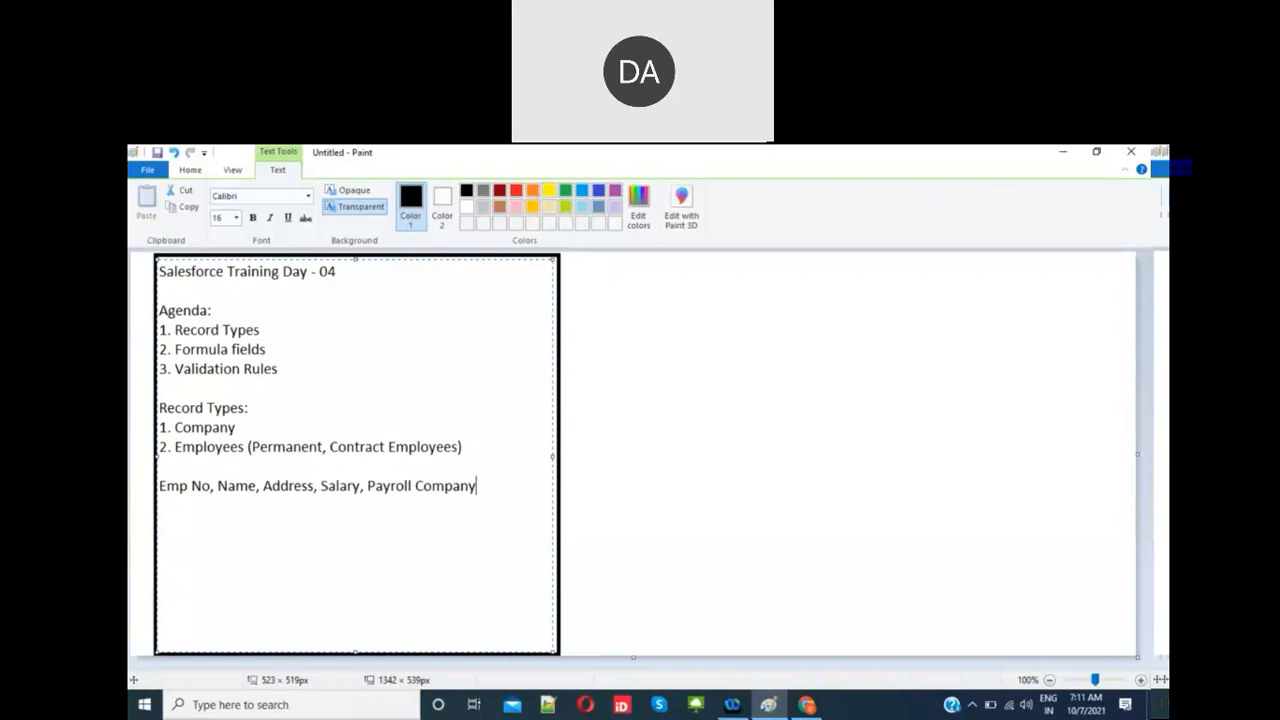
double_click(309, 447)
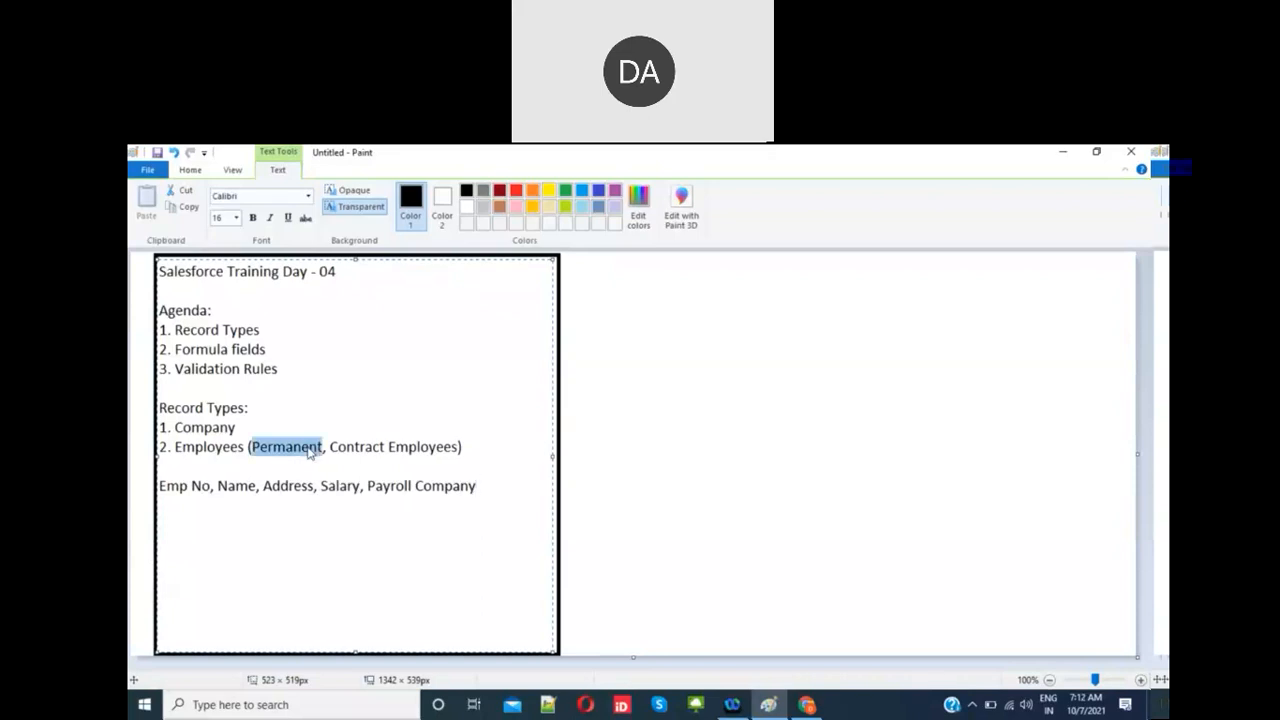
double_click(463, 487)
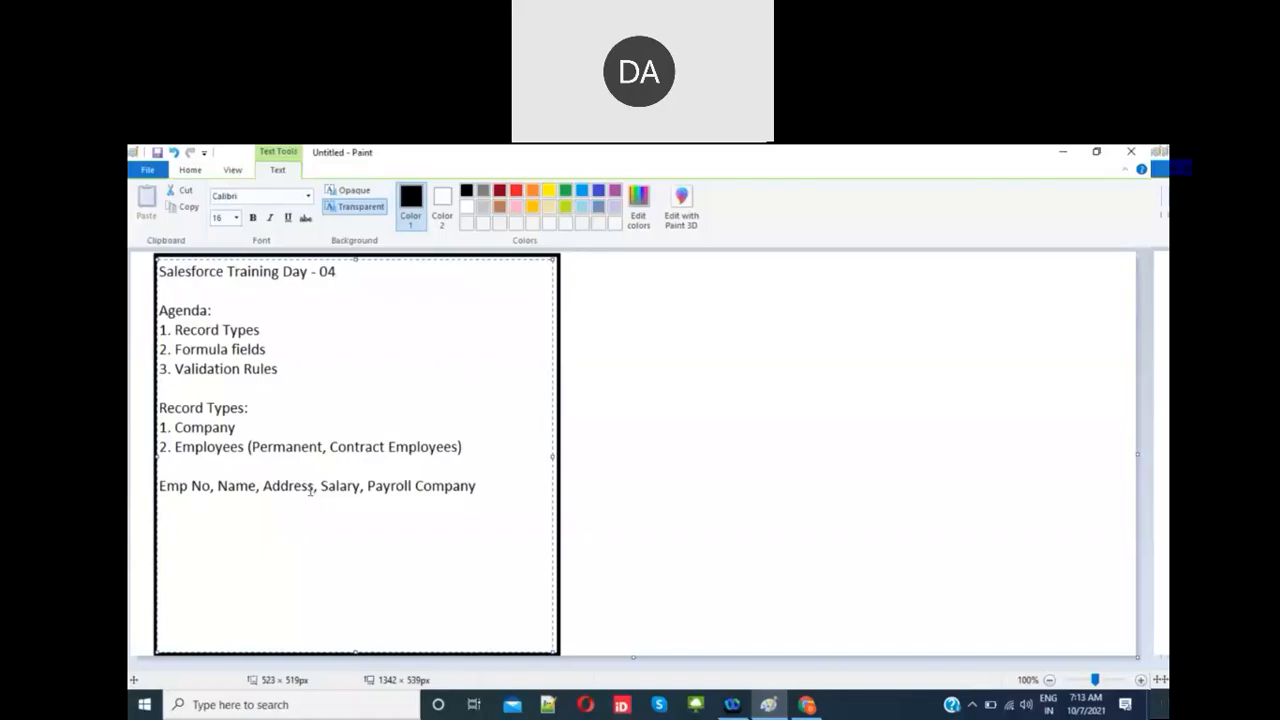
Step: Highlight the employee fields and the word Permanent in the notes to point them out
drag(159, 488, 312, 490)
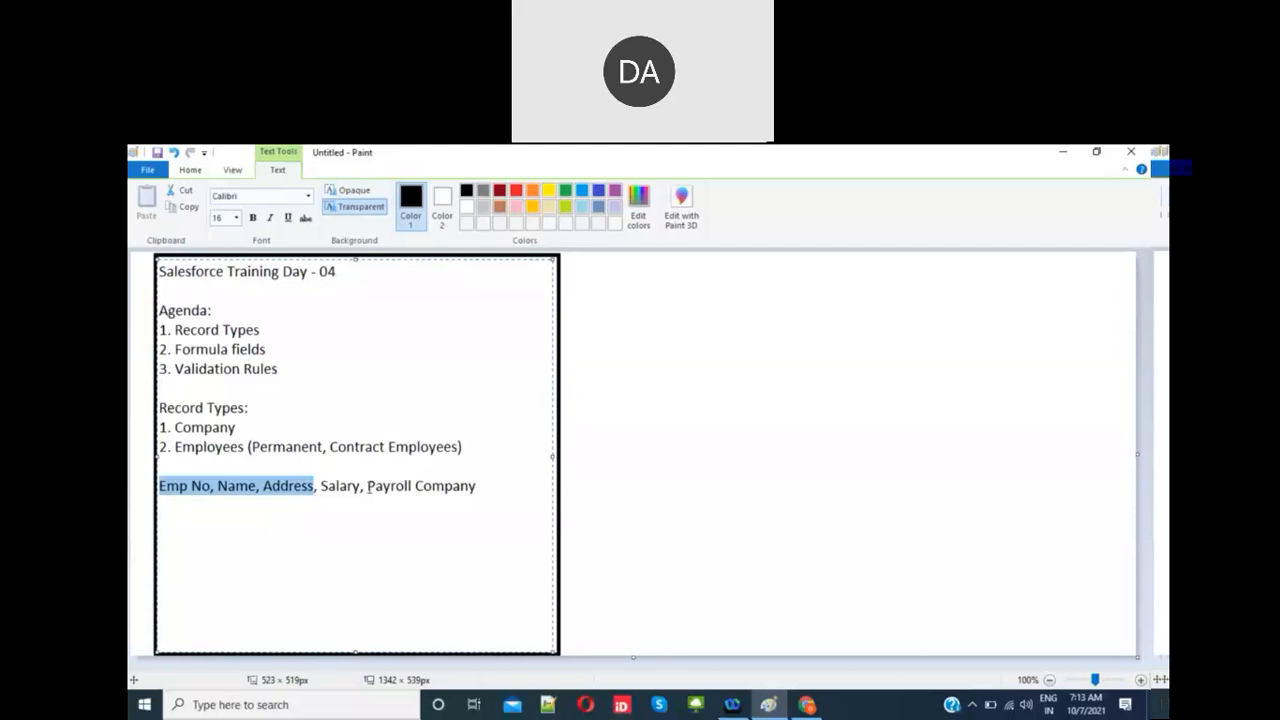
drag(368, 488, 494, 487)
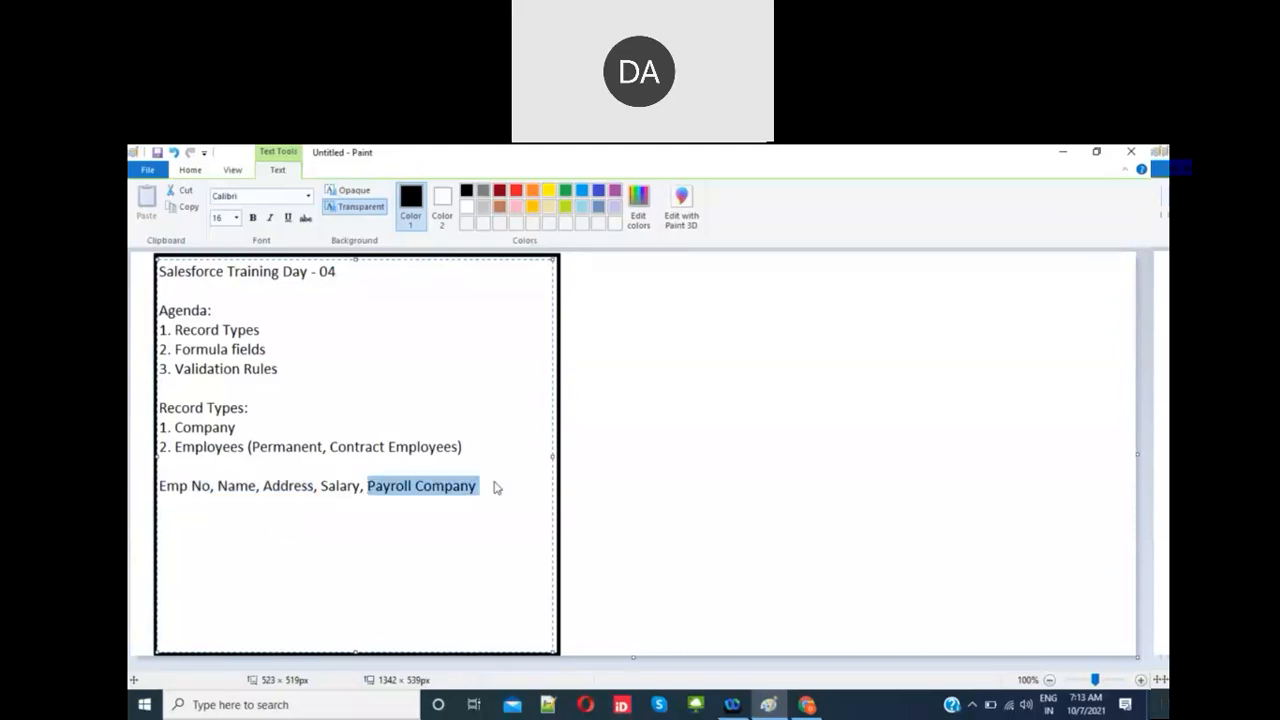
click(487, 536)
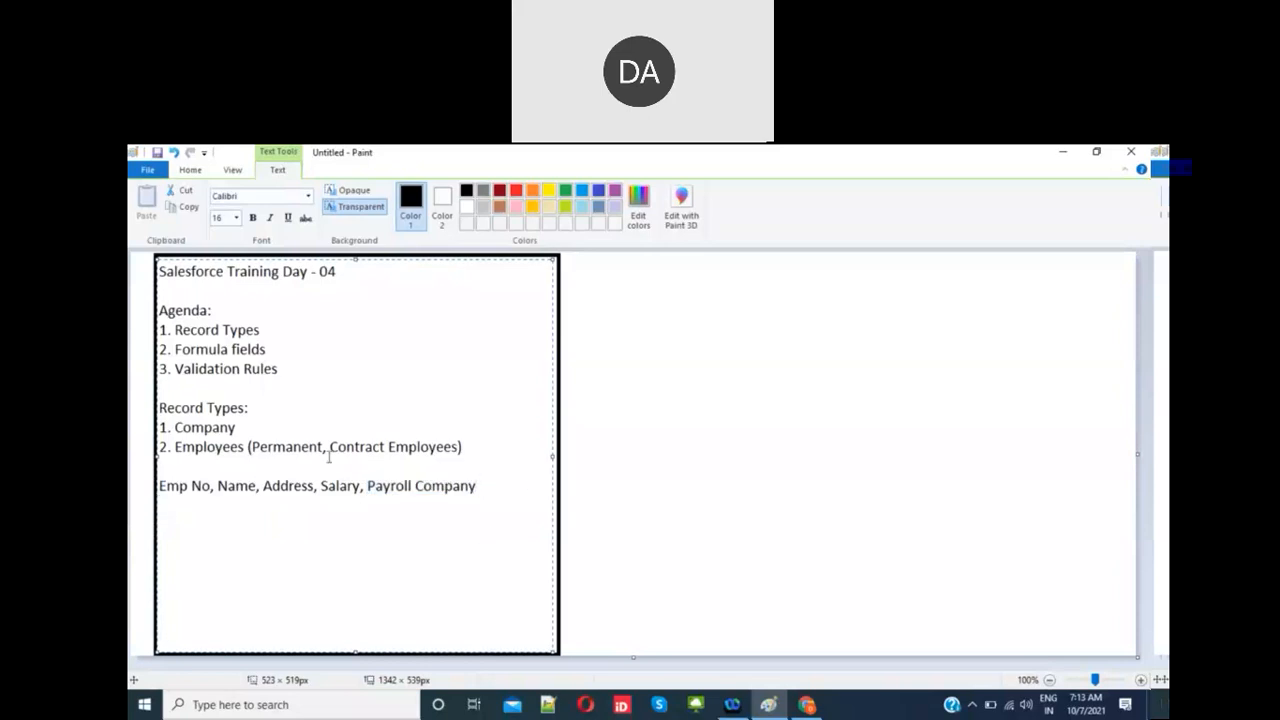
double_click(277, 456)
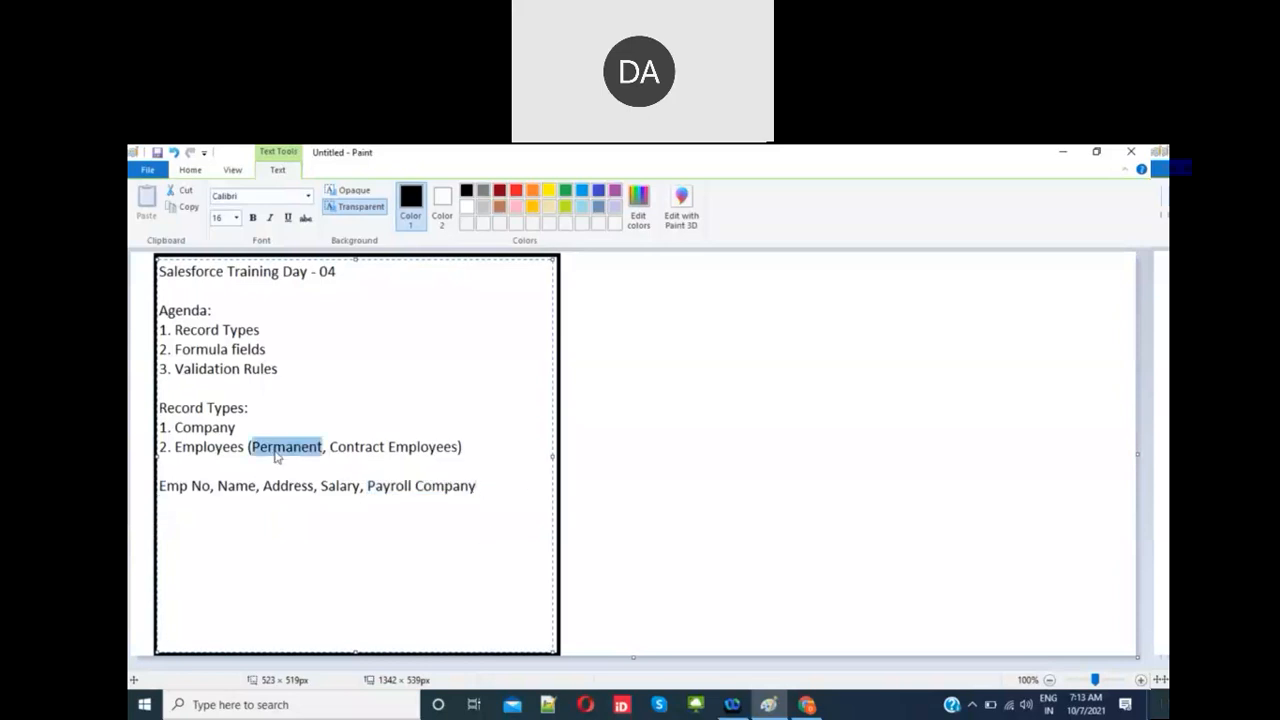
click(400, 447)
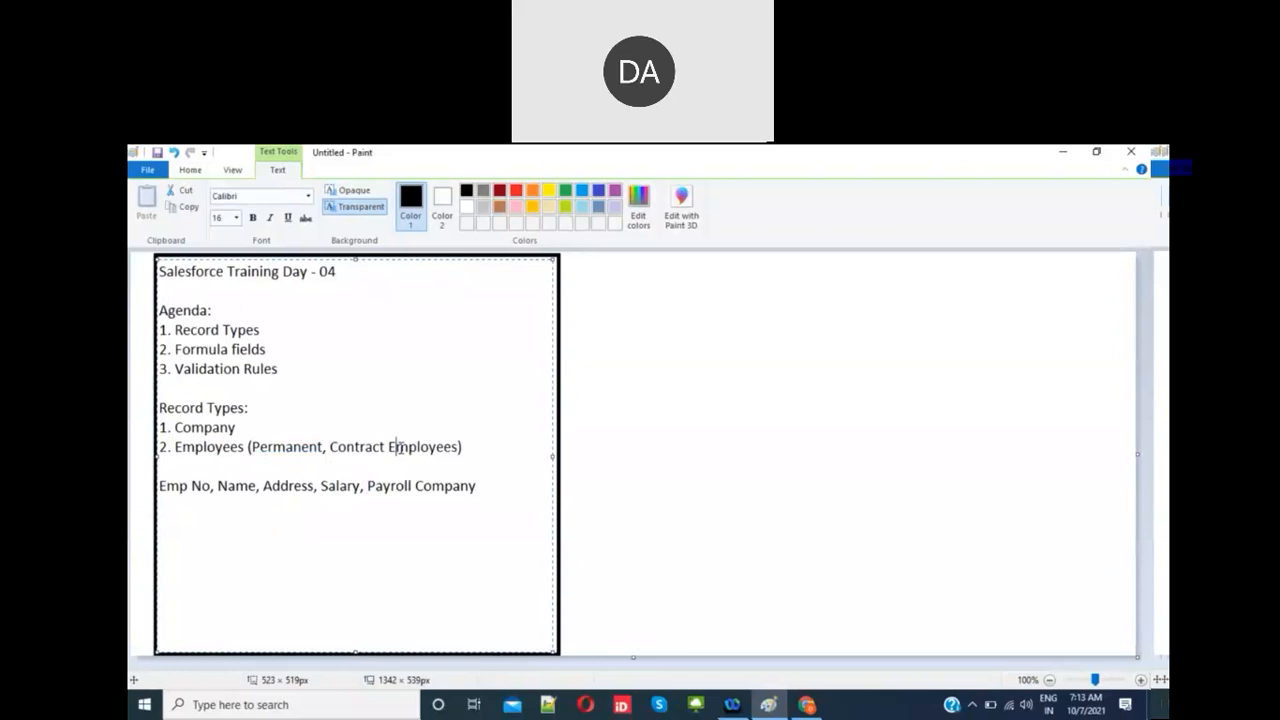
click(291, 447)
click(396, 447)
Step: Delete the repeated 'Employees' after Contract so the line reads '2. Employees (Permanent, Contract)'
double_click(438, 450)
key(BackSpace)
key(BackSpace)
double_click(218, 450)
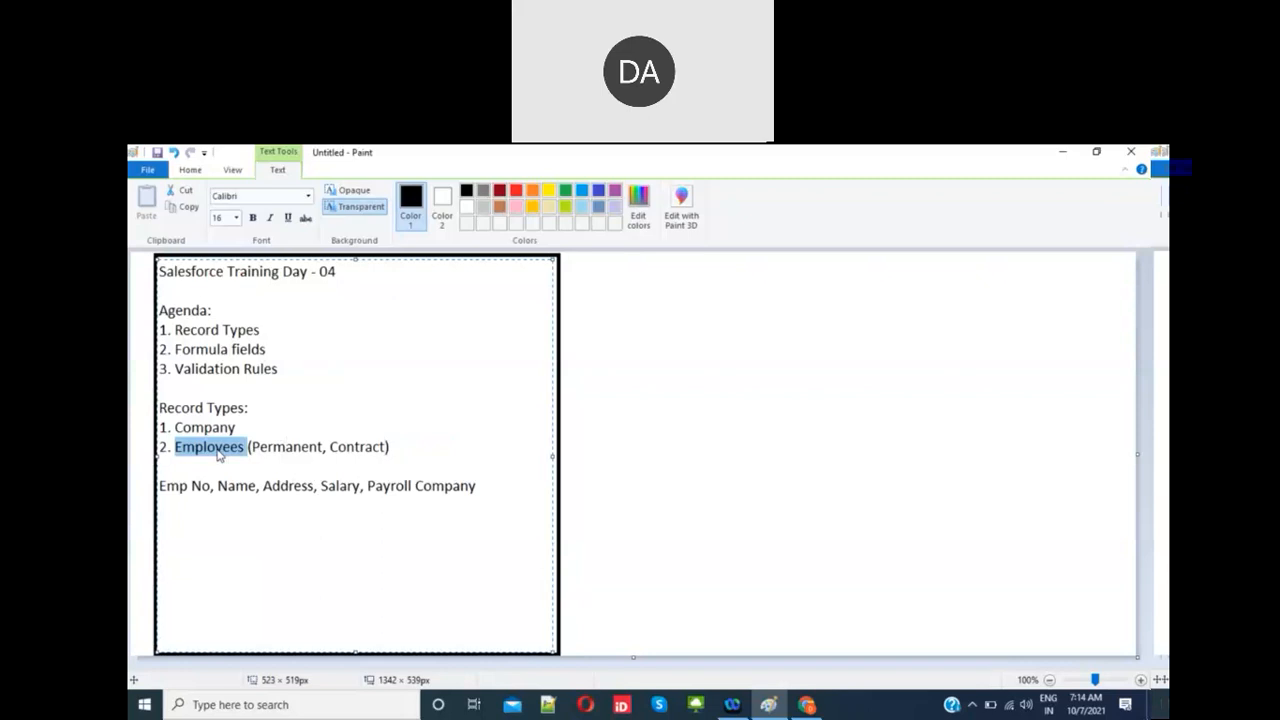
double_click(297, 447)
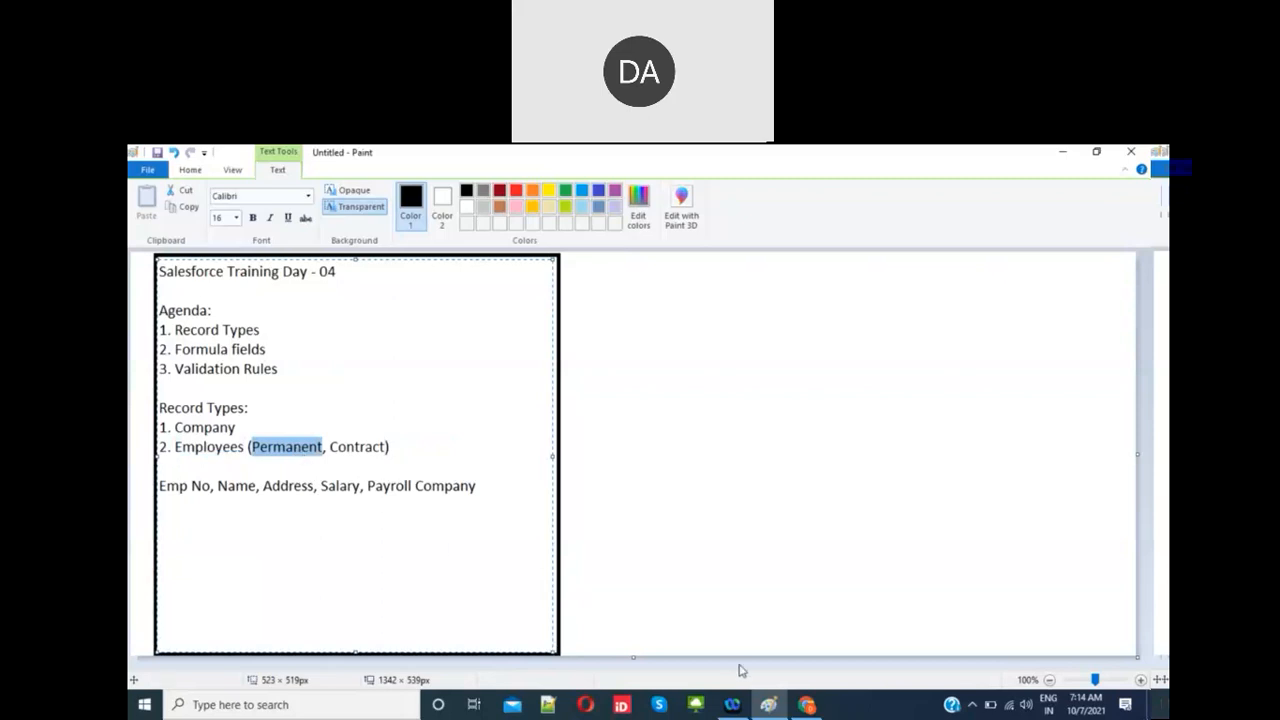
click(806, 705)
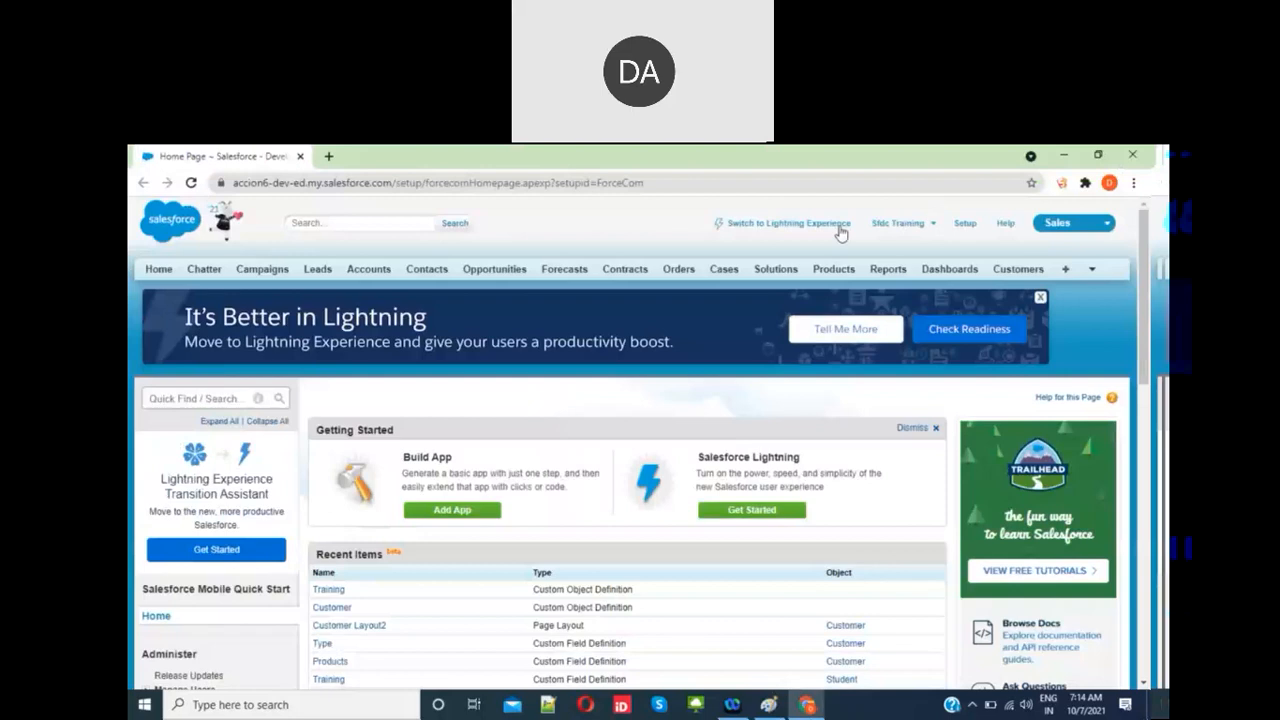
Step: Reload Setup and quick-search 'objects' to open the Custom Objects list
click(965, 224)
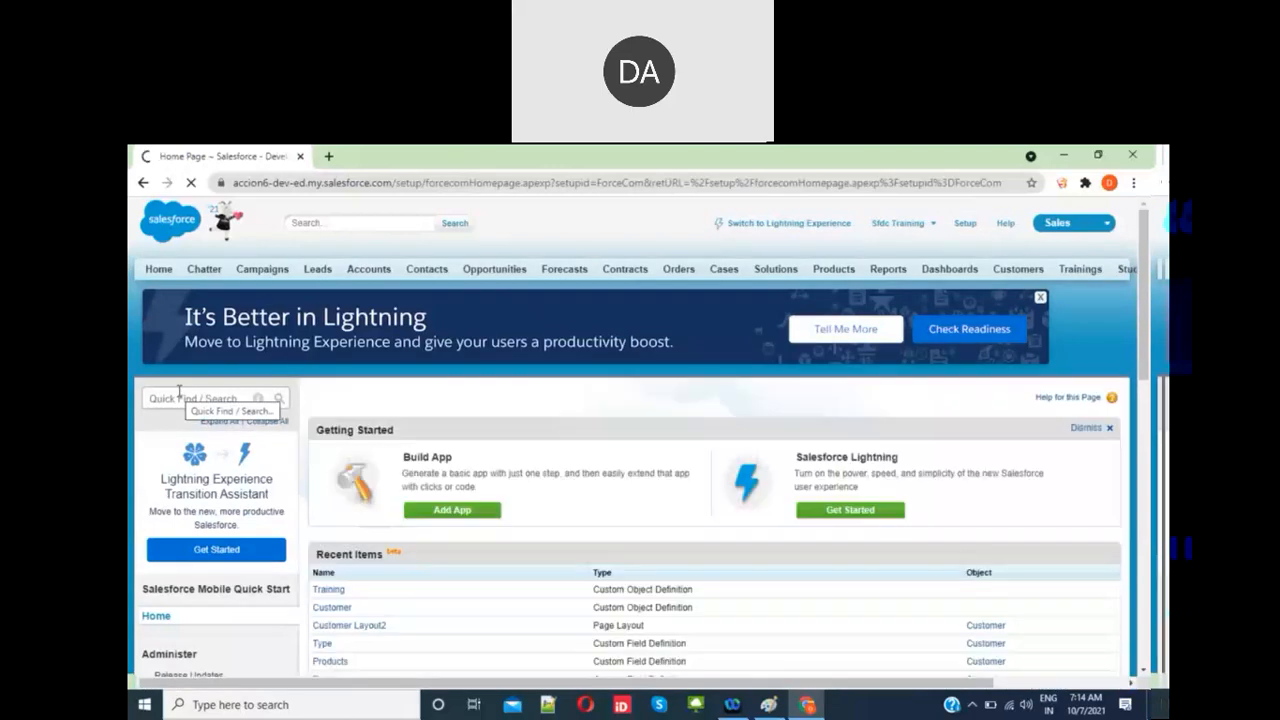
click(187, 399)
text(o)
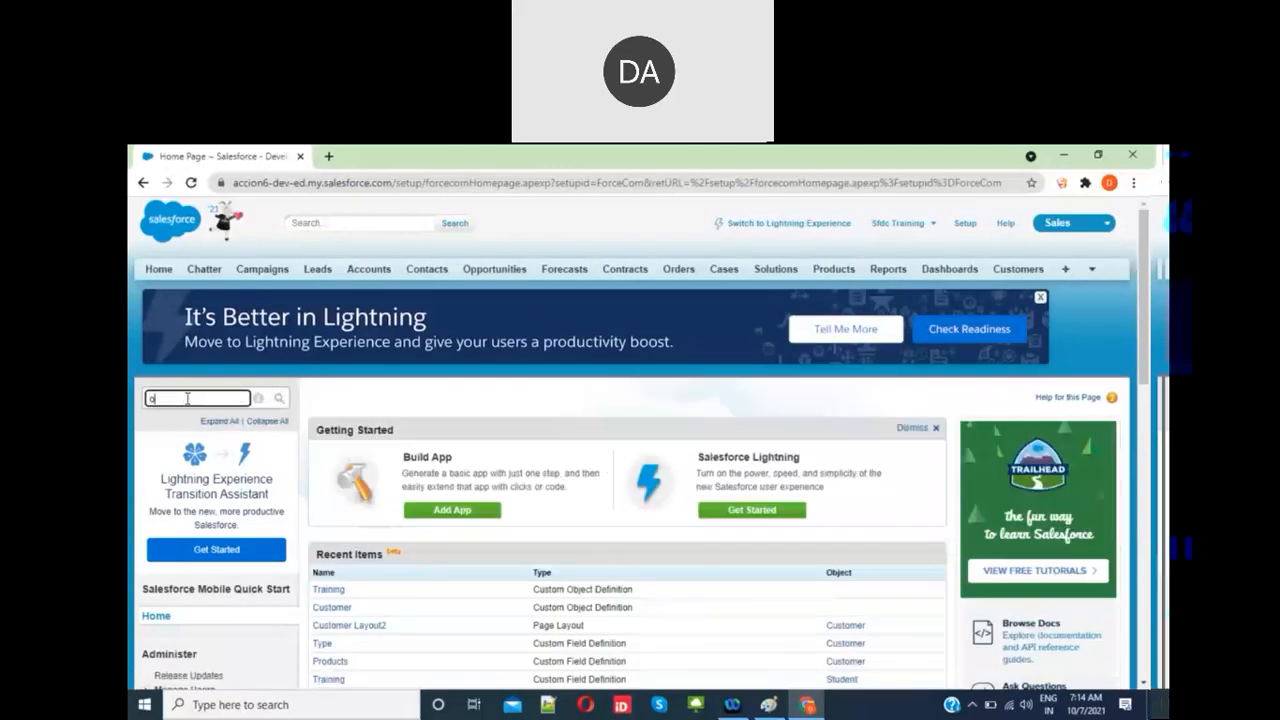
text(bjects)
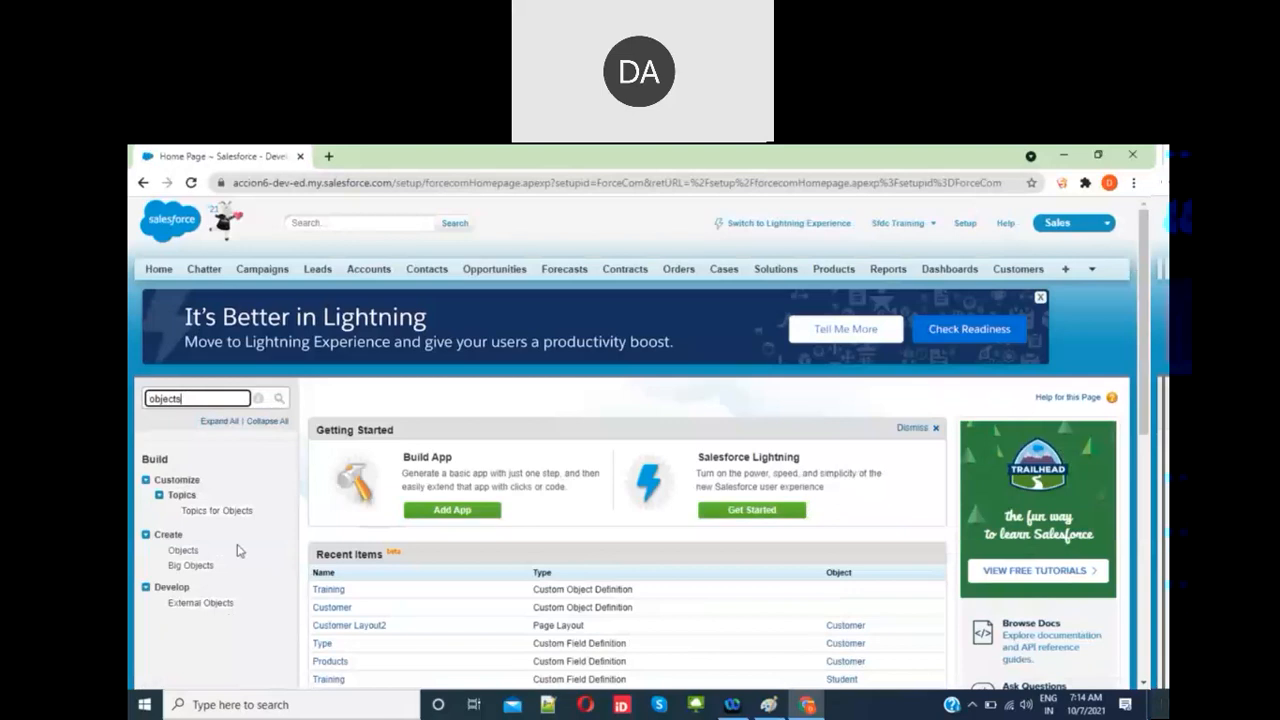
click(184, 551)
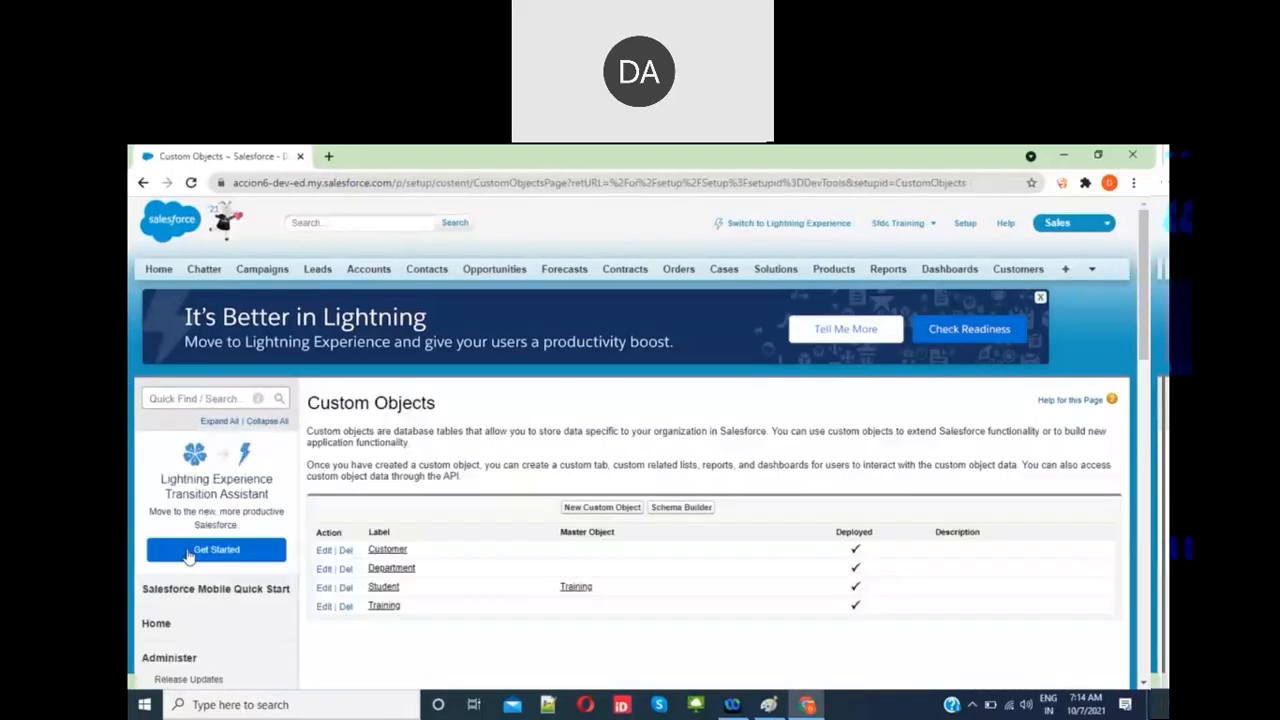
Step: Start a new custom object labelled Employee, plural Employees, marked as starting with a vowel sound
click(624, 509)
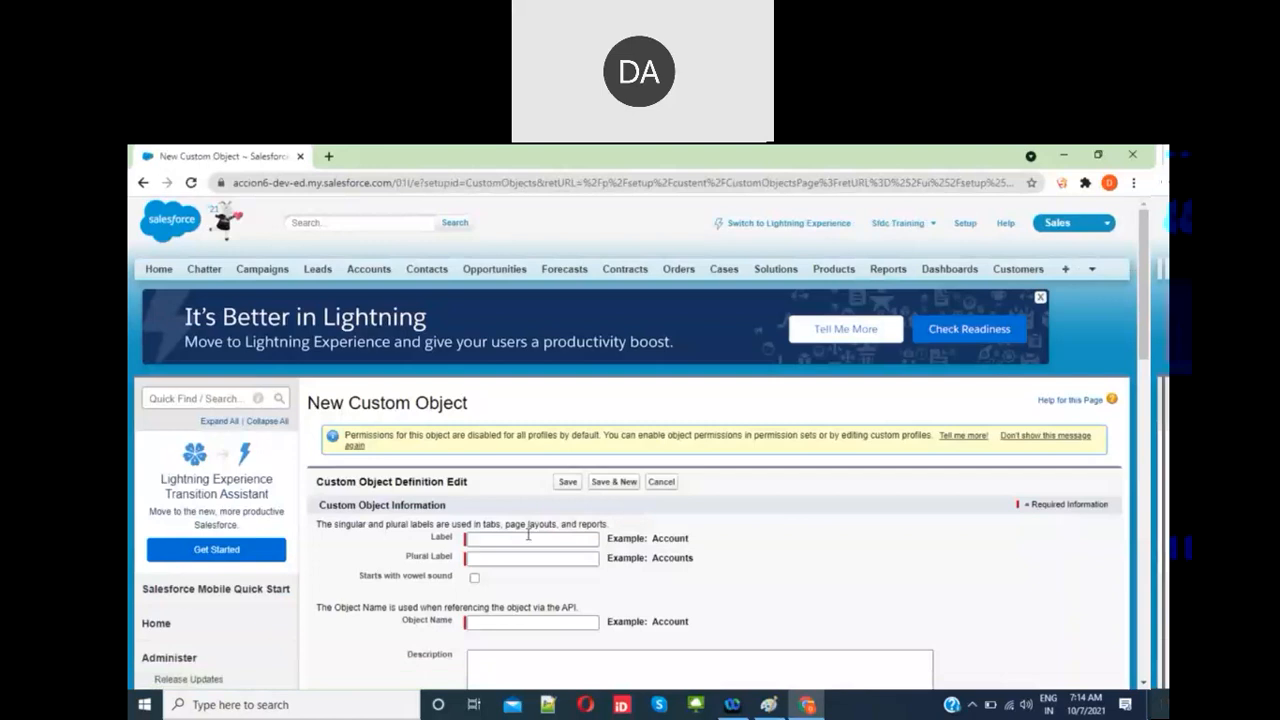
click(500, 539)
text(Company)
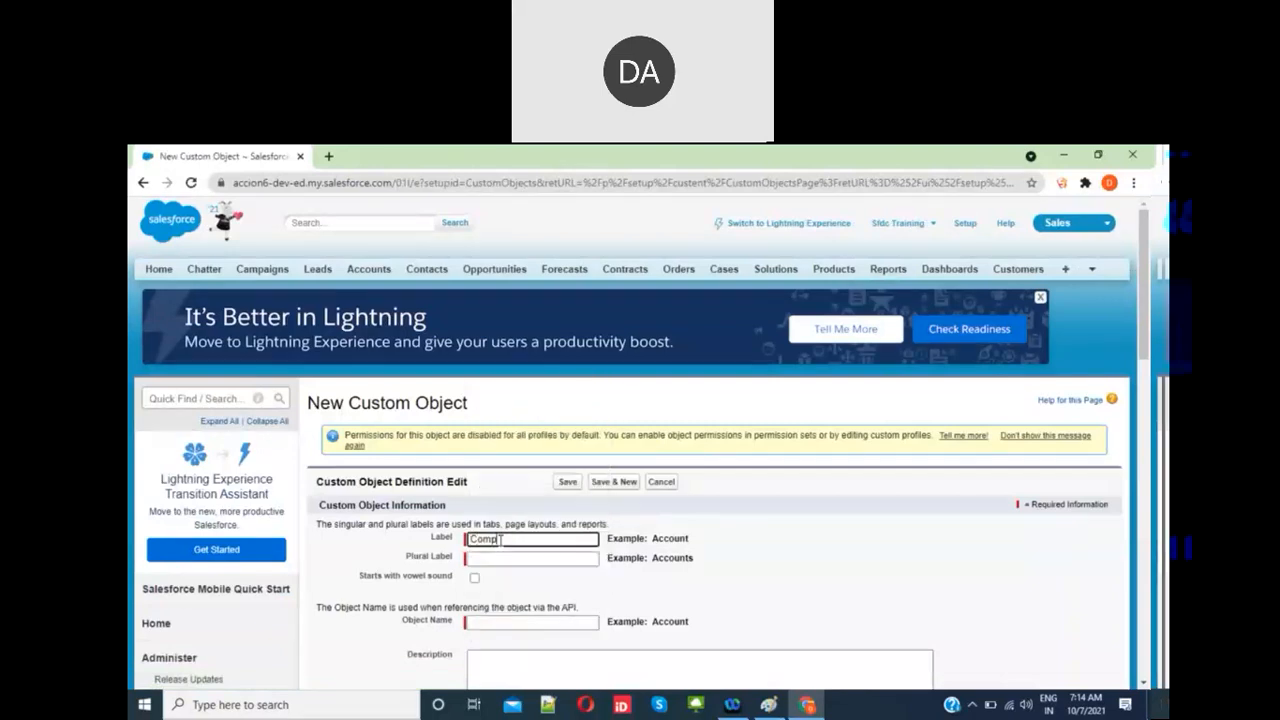
key(BackSpace)
key(BackSpace)
key(BackSpace)
key(BackSpace)
key(BackSpace)
key(BackSpace)
key(BackSpace)
text(Em)
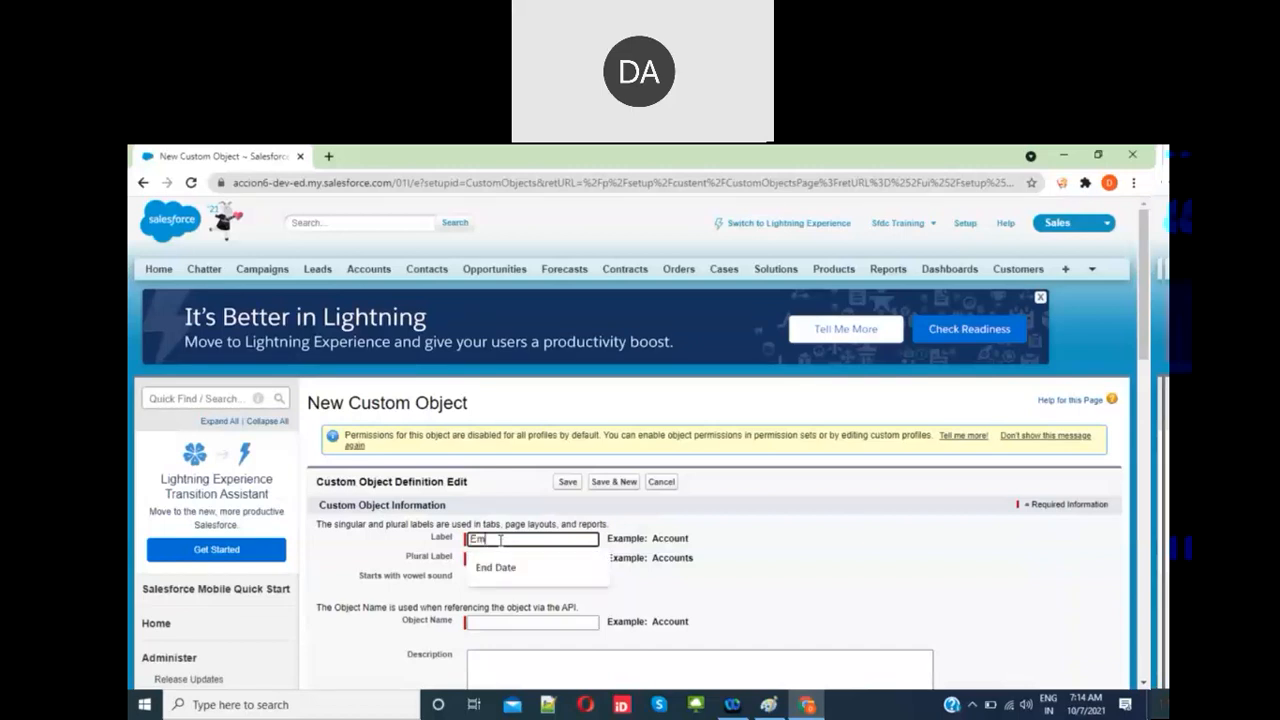
text(ployee)
click(633, 600)
click(529, 561)
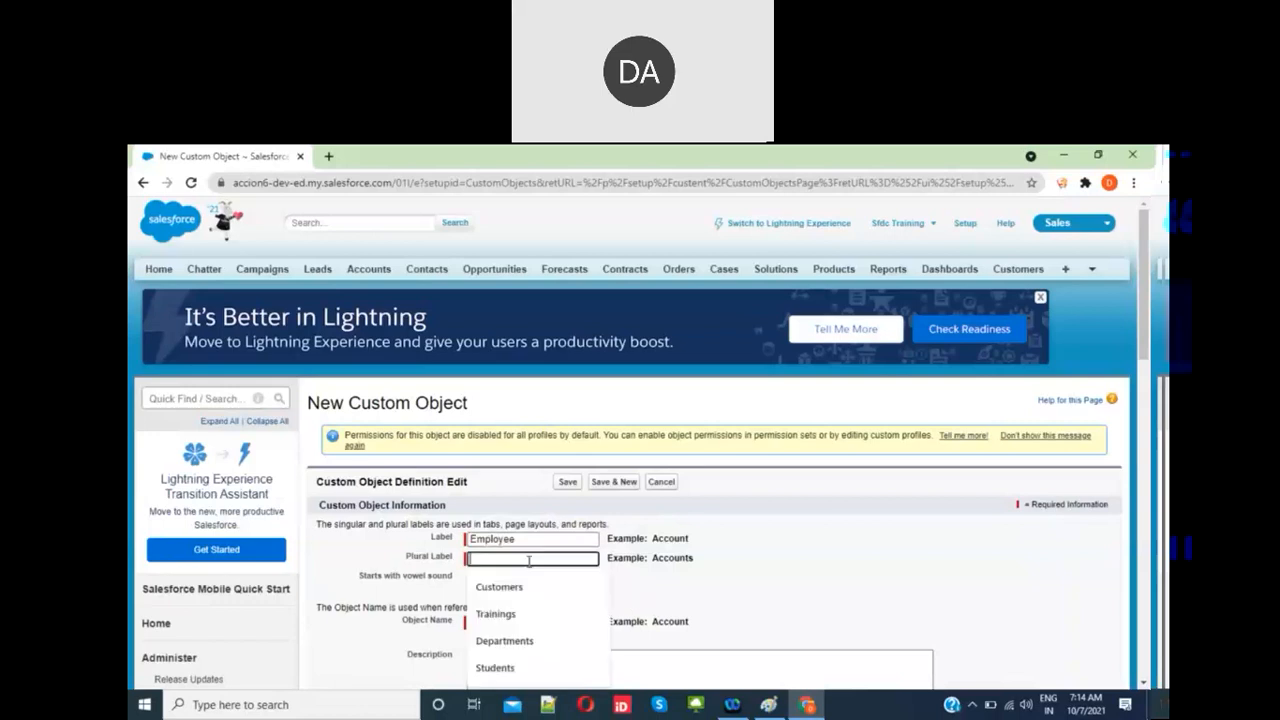
text(Employees)
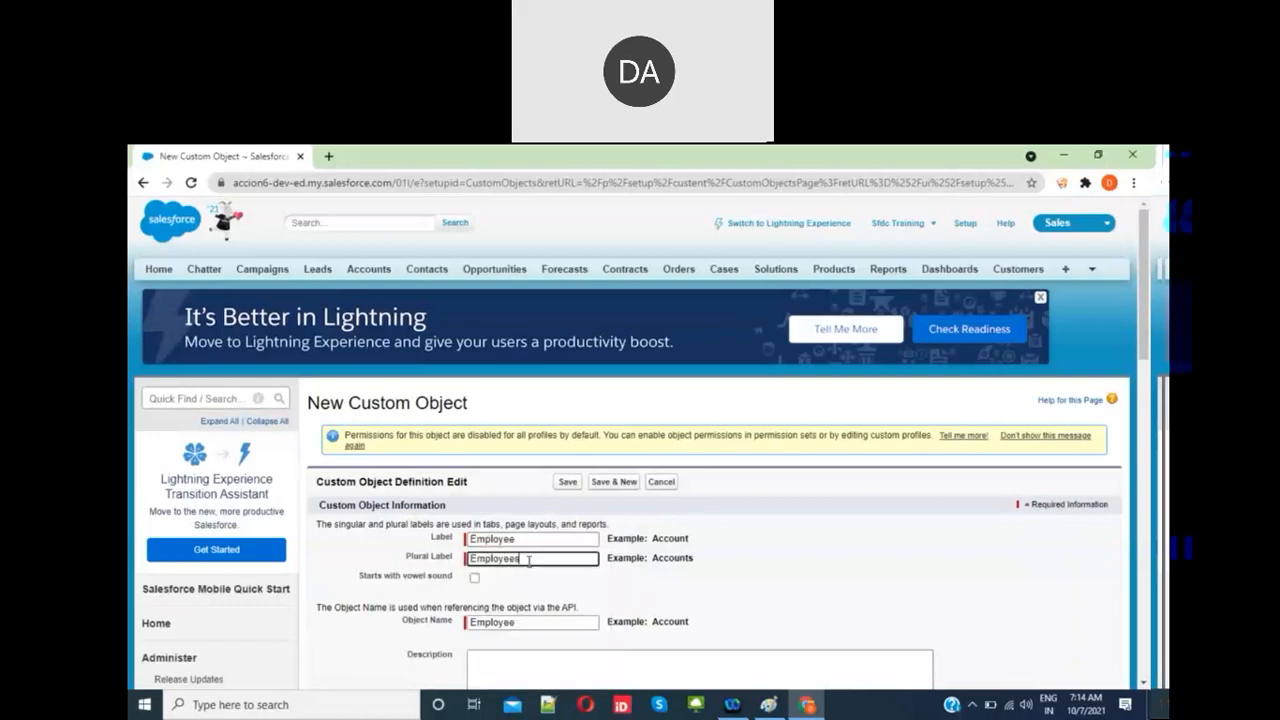
click(475, 578)
Step: Tick Launch New Custom Tab Wizard and save the Employee object
scroll(591, 597, down, 2)
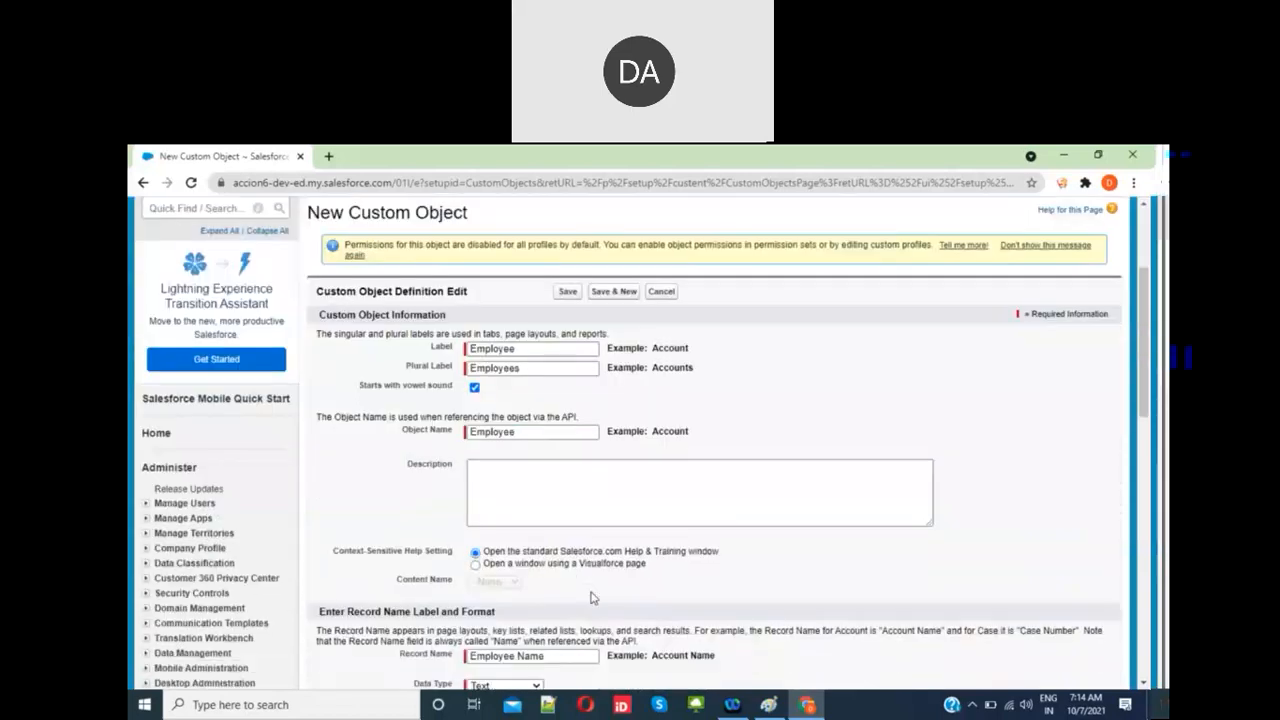
scroll(591, 597, down, 4)
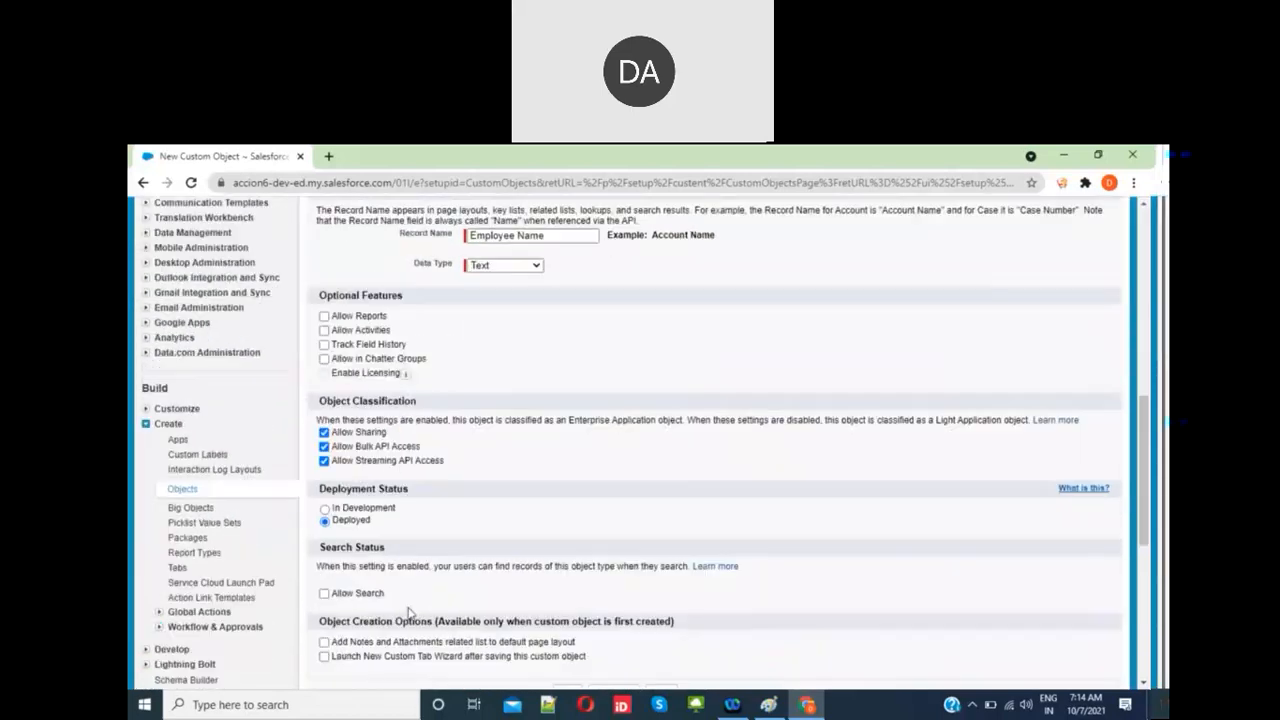
scroll(408, 612, down, 3)
click(554, 336)
click(568, 372)
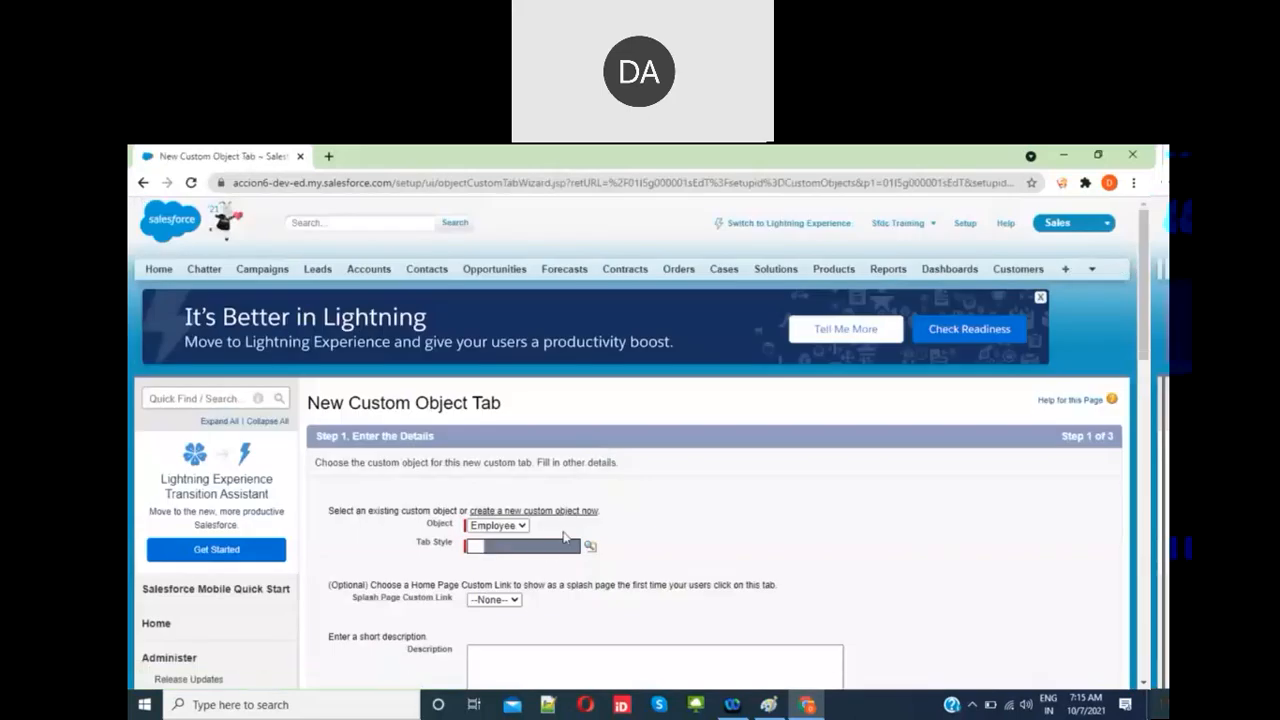
Step: Create the Employee tab with the Cell phone style, default for all profiles and apps
click(548, 546)
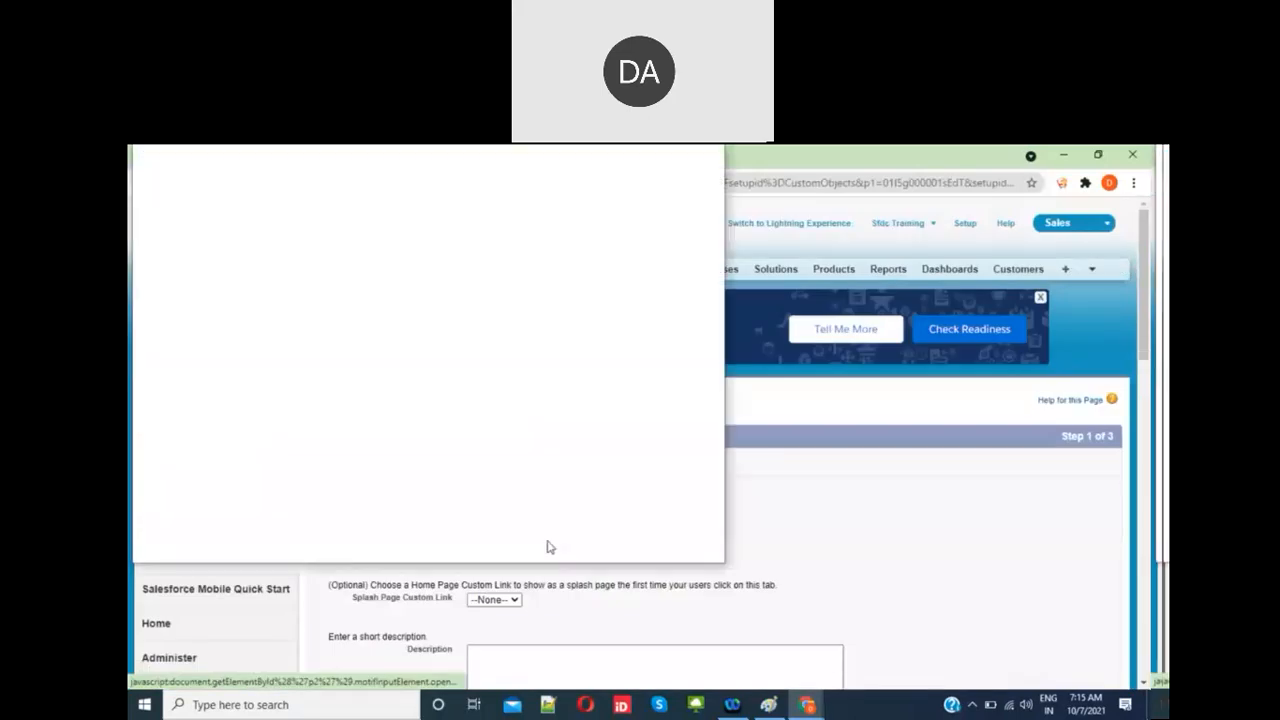
click(255, 345)
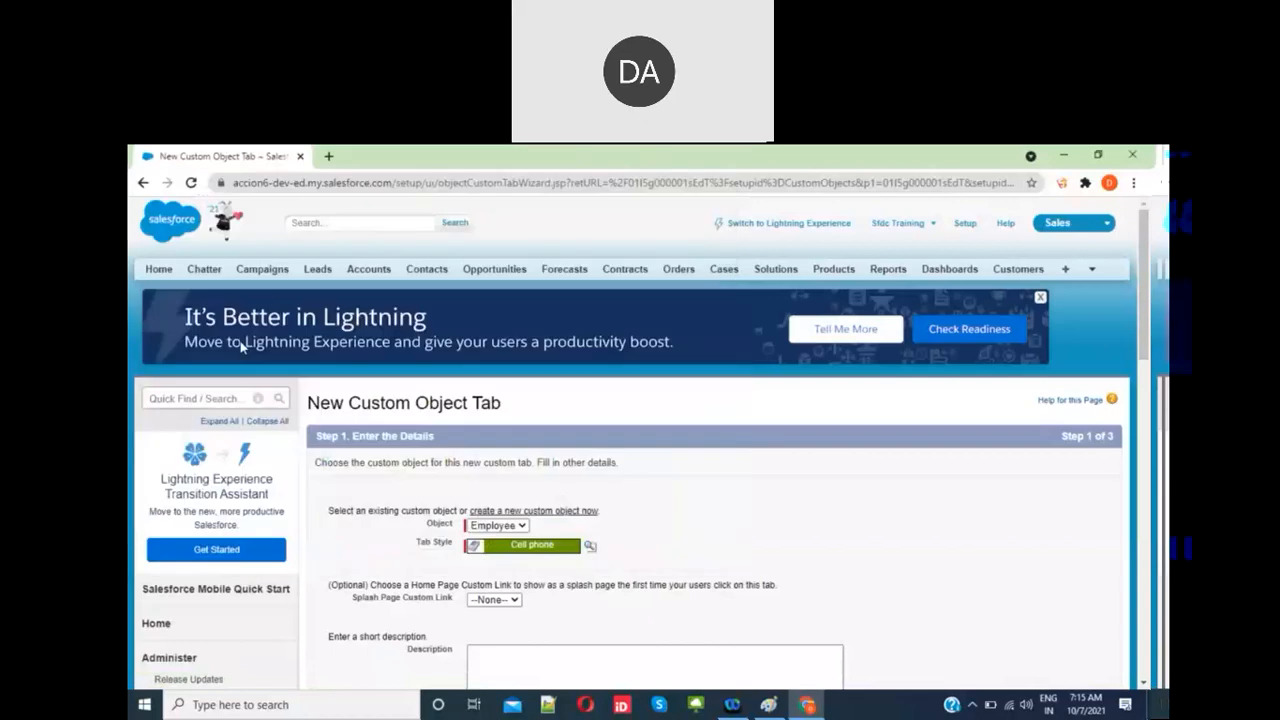
scroll(535, 487, down, 2)
scroll(535, 487, down, 2)
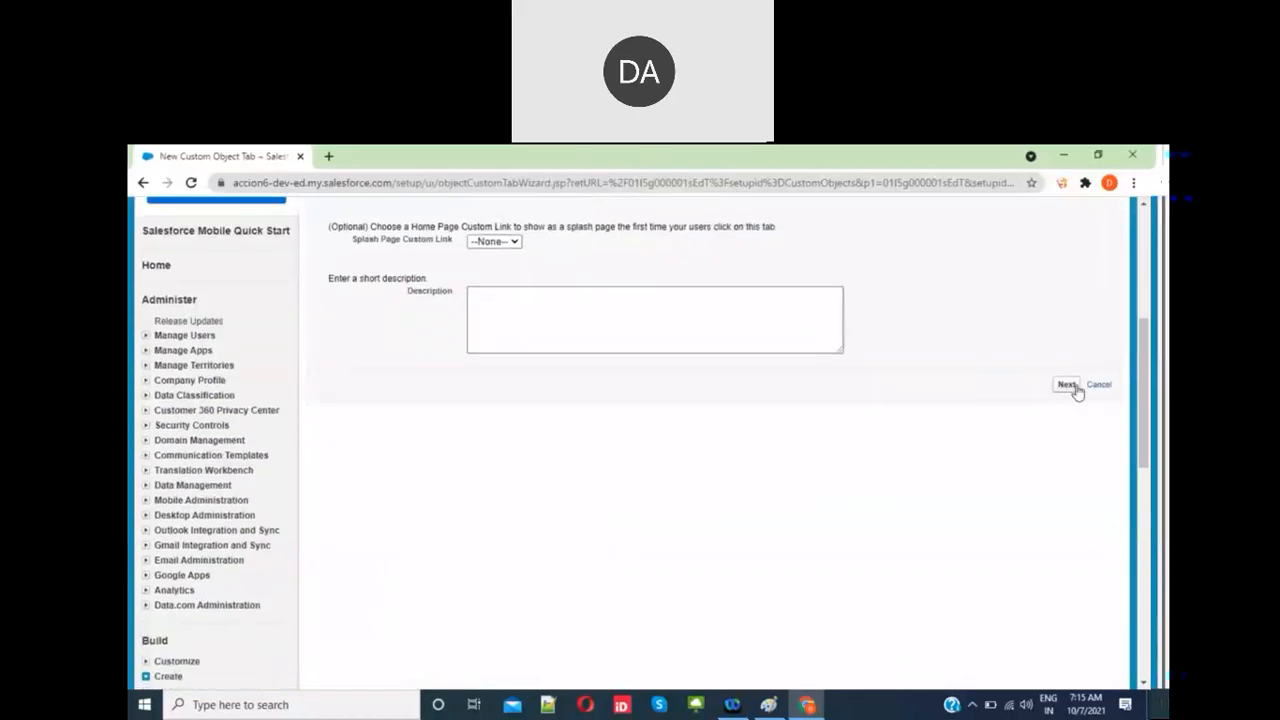
click(1067, 385)
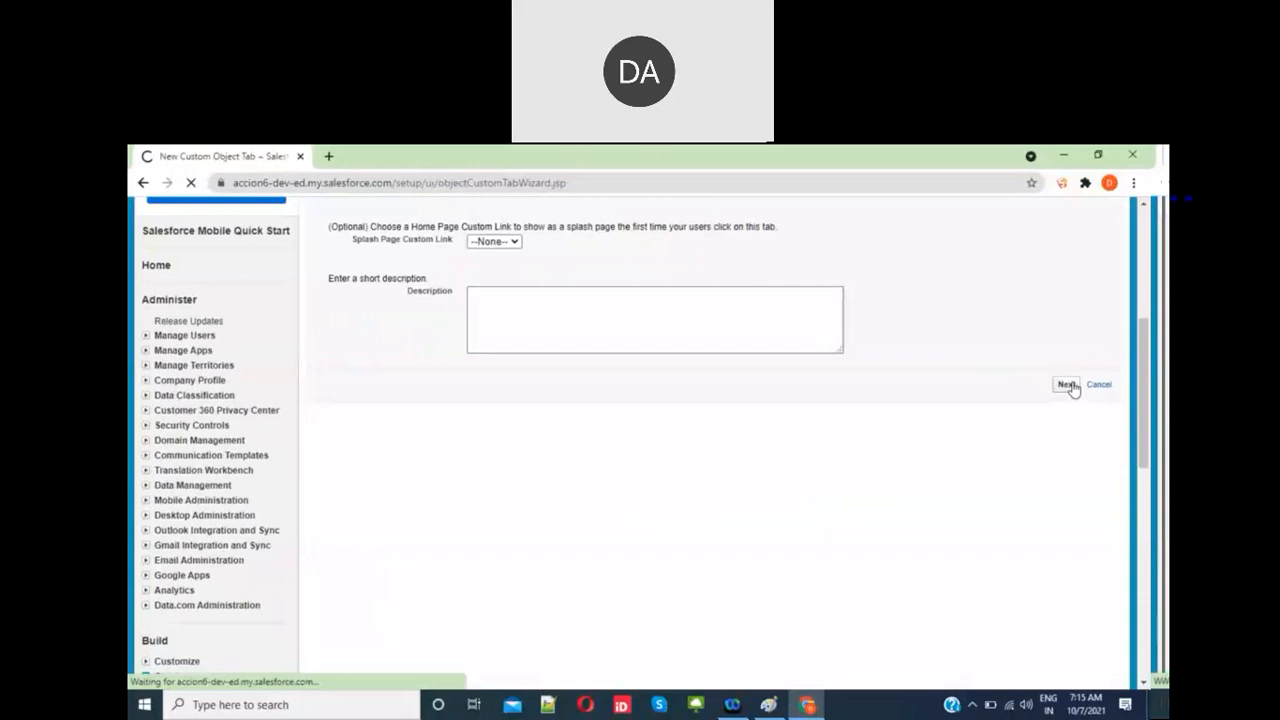
scroll(846, 526, down, 5)
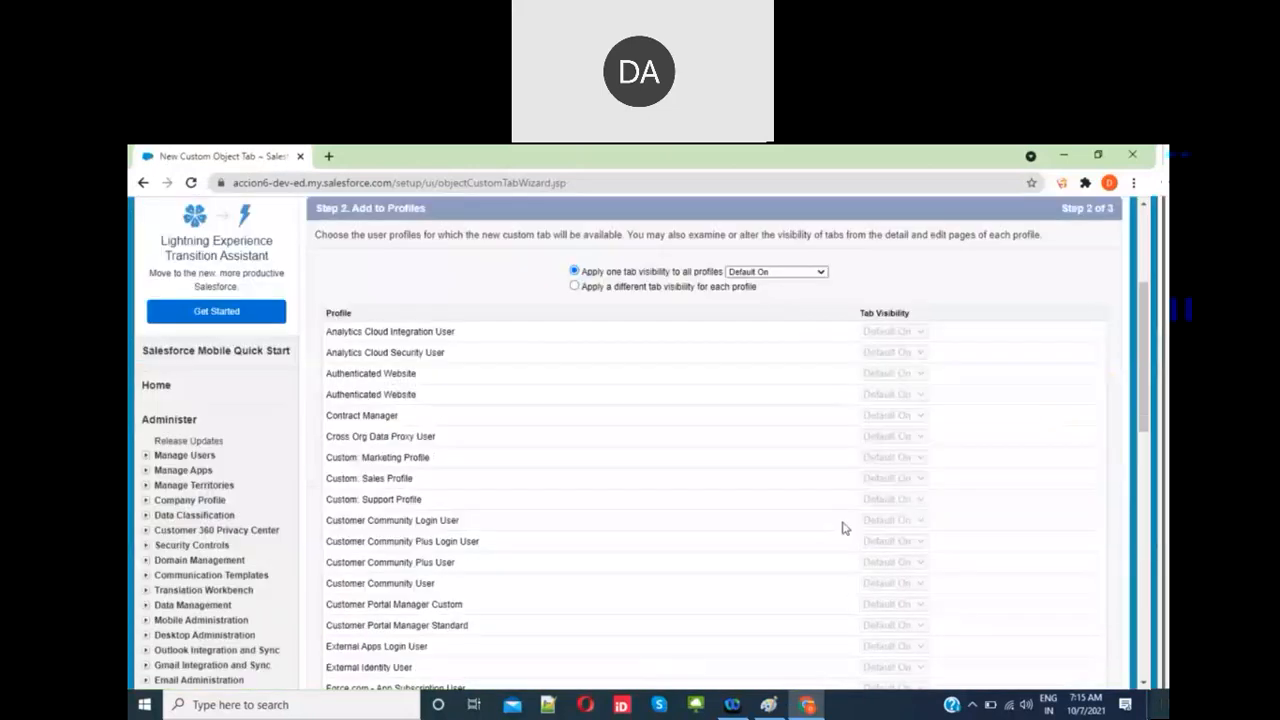
scroll(1014, 603, down, 2)
click(1073, 588)
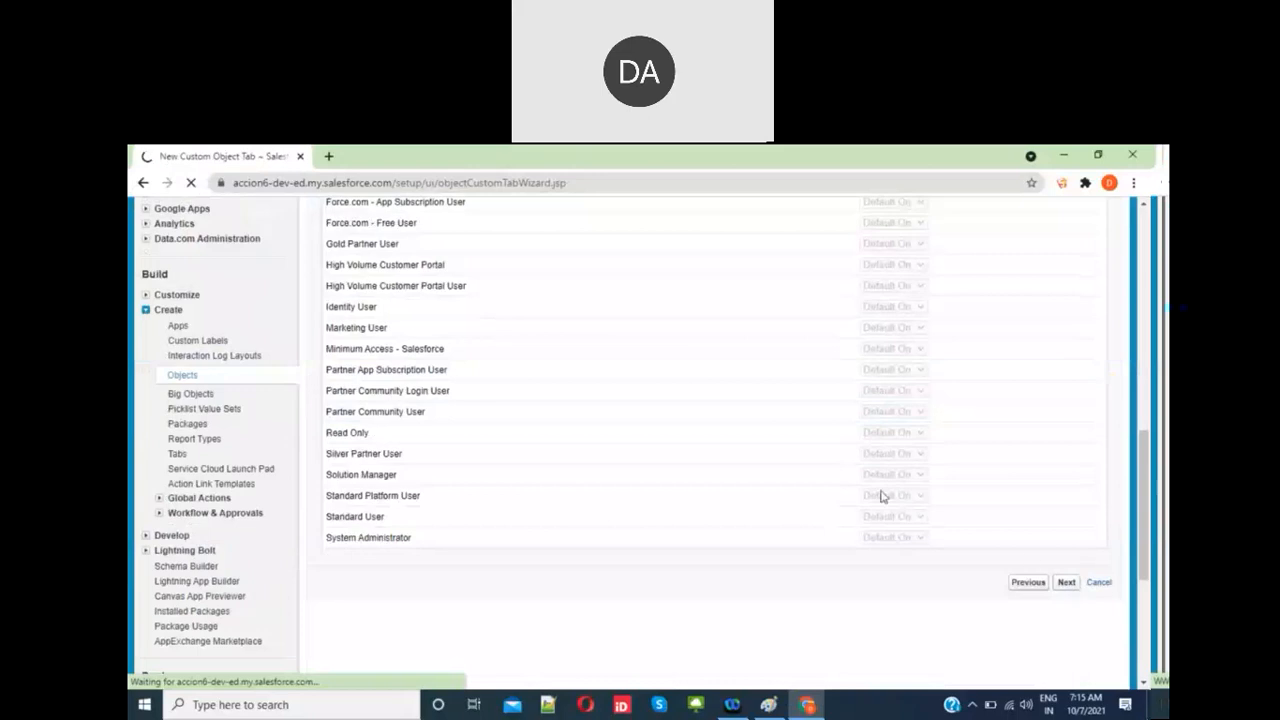
scroll(868, 492, down, 5)
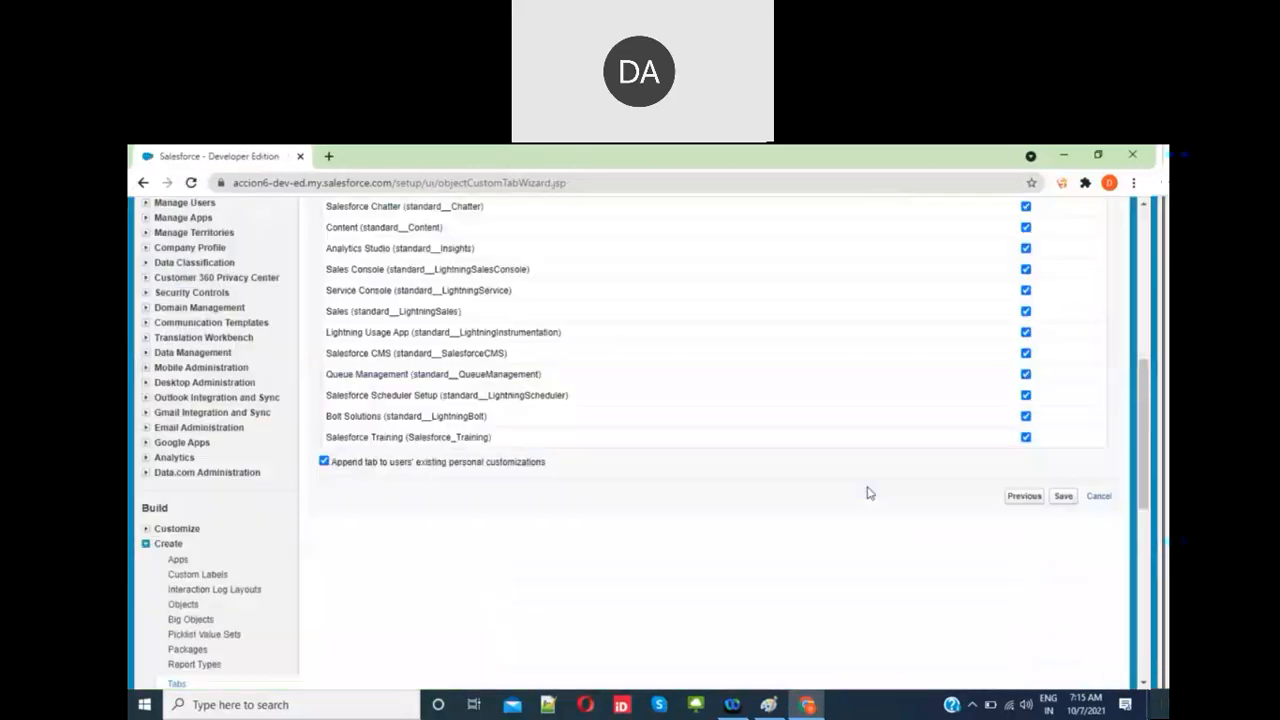
click(1063, 481)
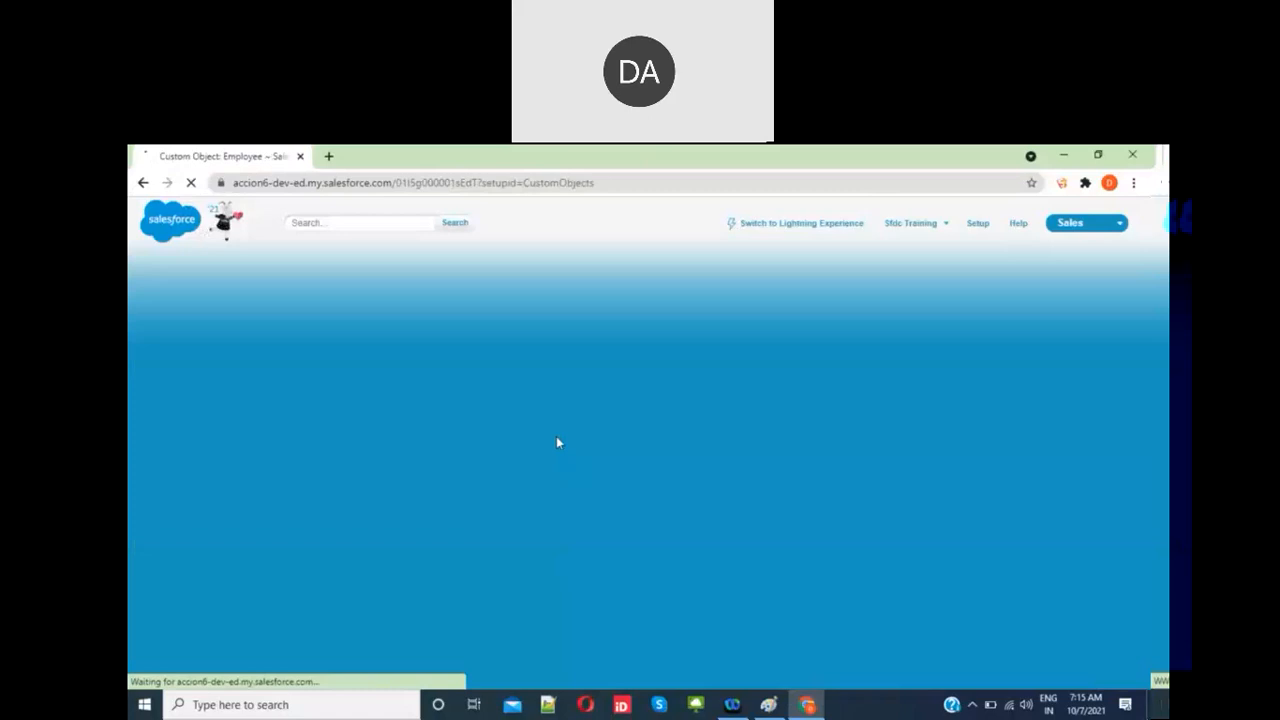
Step: Open the Employee Name record name field for editing on the Employee object
scroll(557, 442, down, 5)
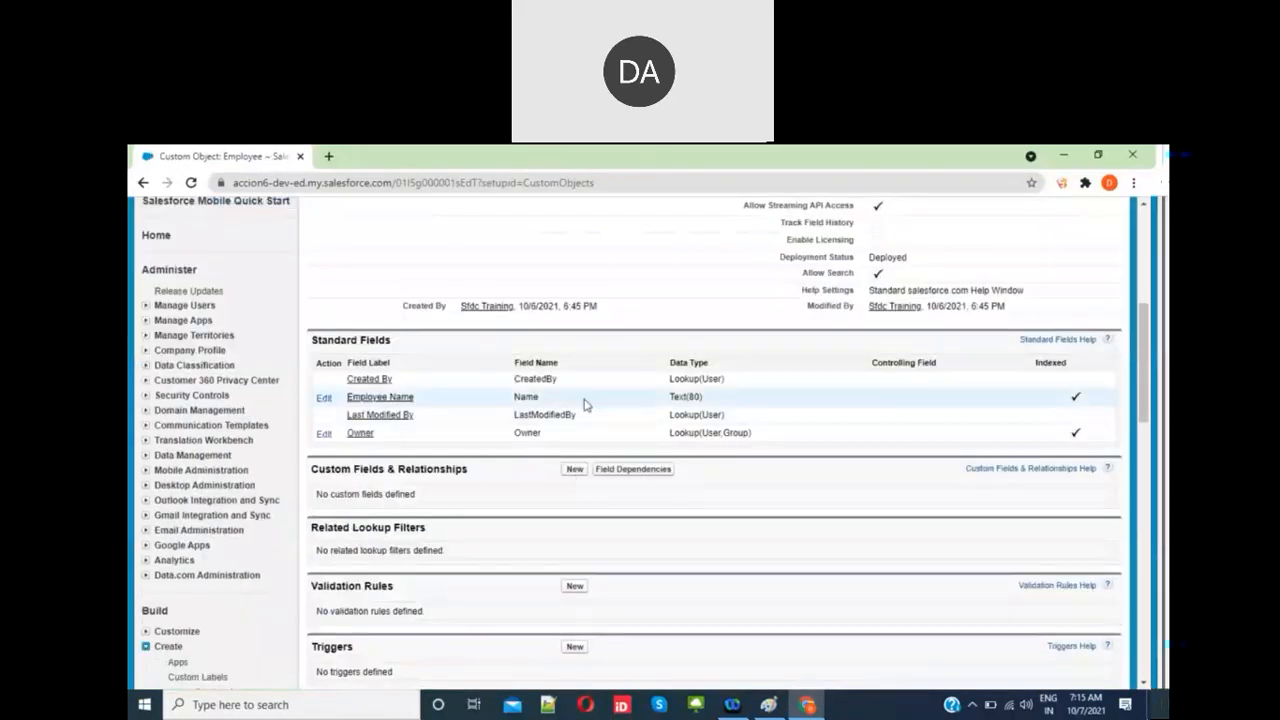
click(575, 470)
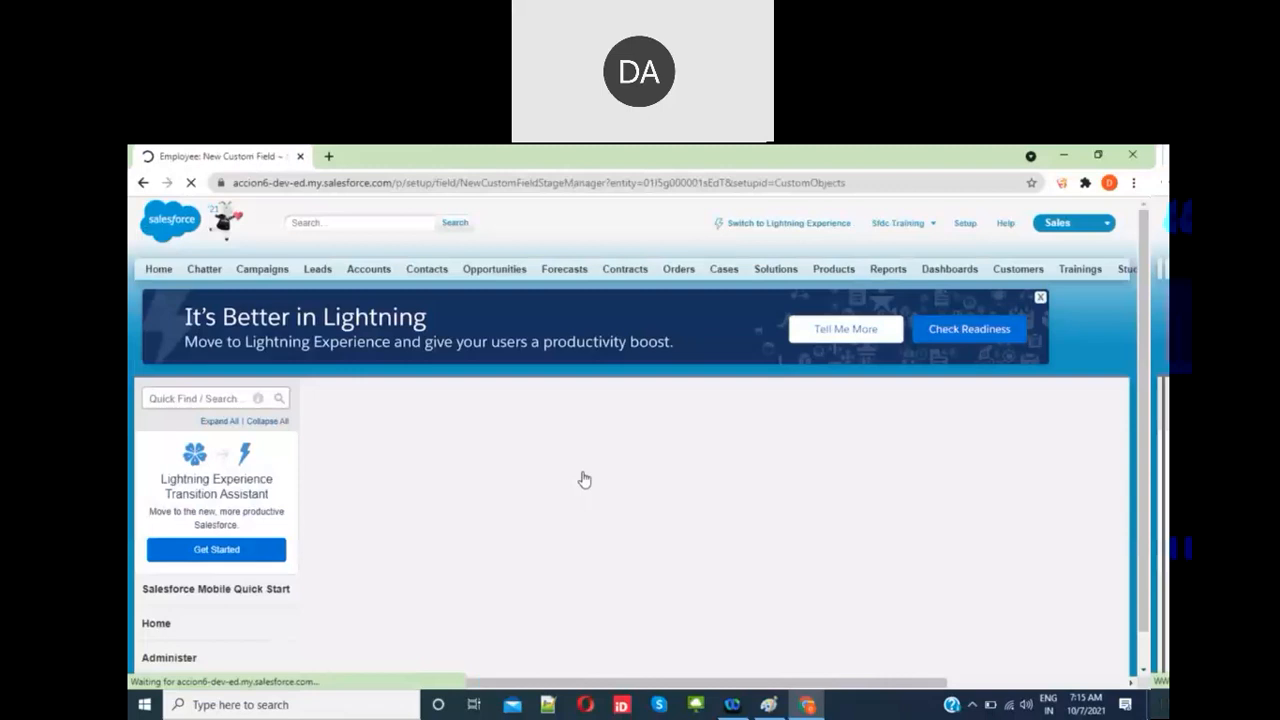
click(142, 184)
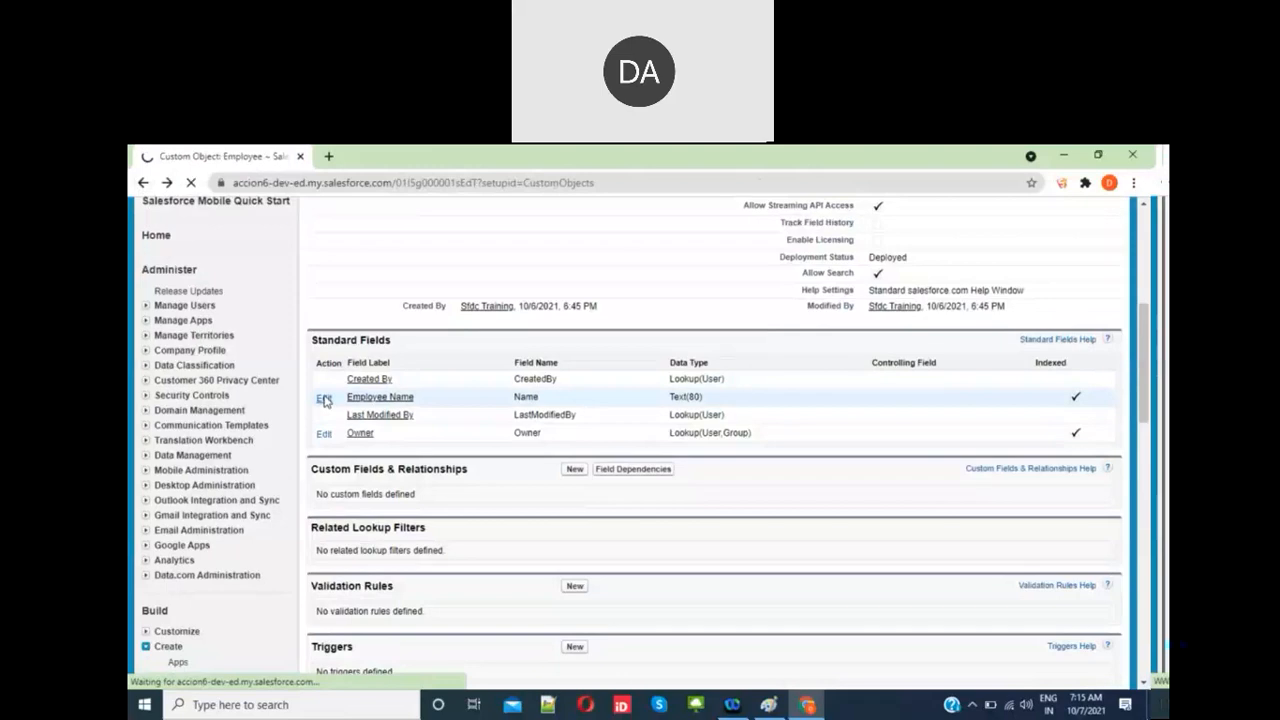
click(324, 400)
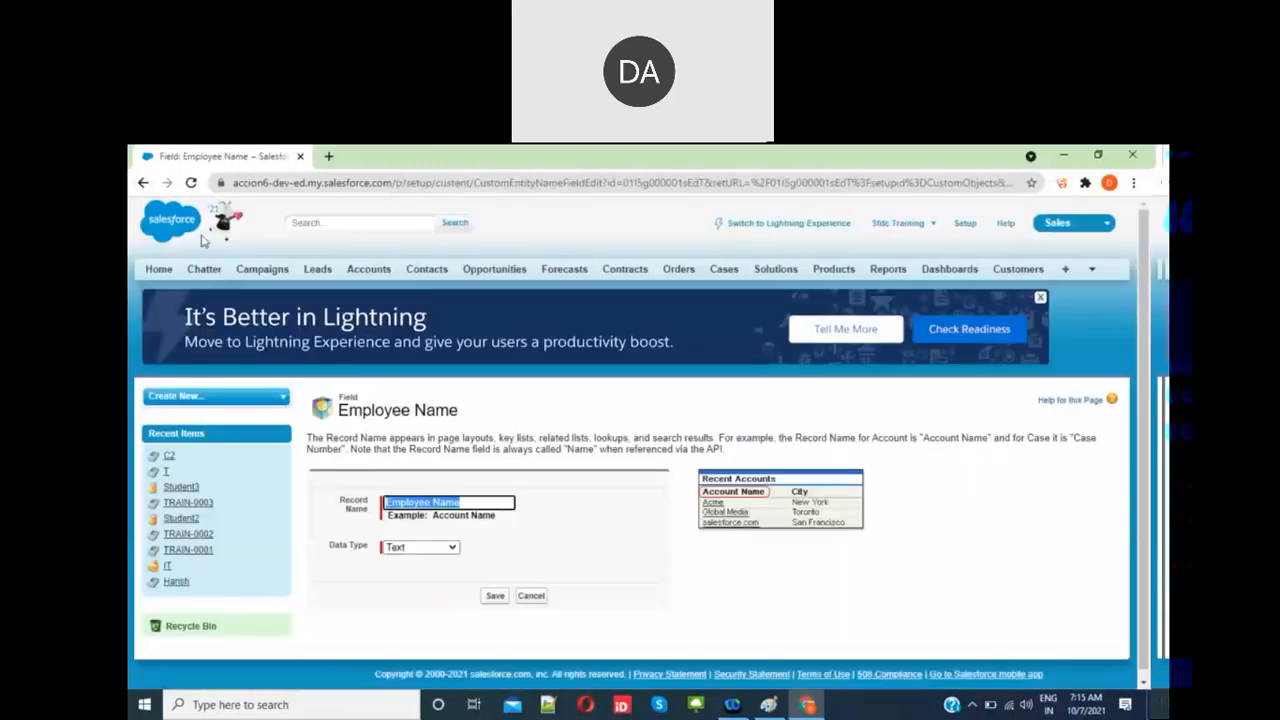
Step: Make Employee Name an Auto Number formatted EMP-{00000}, starting at 00001, and save
click(424, 548)
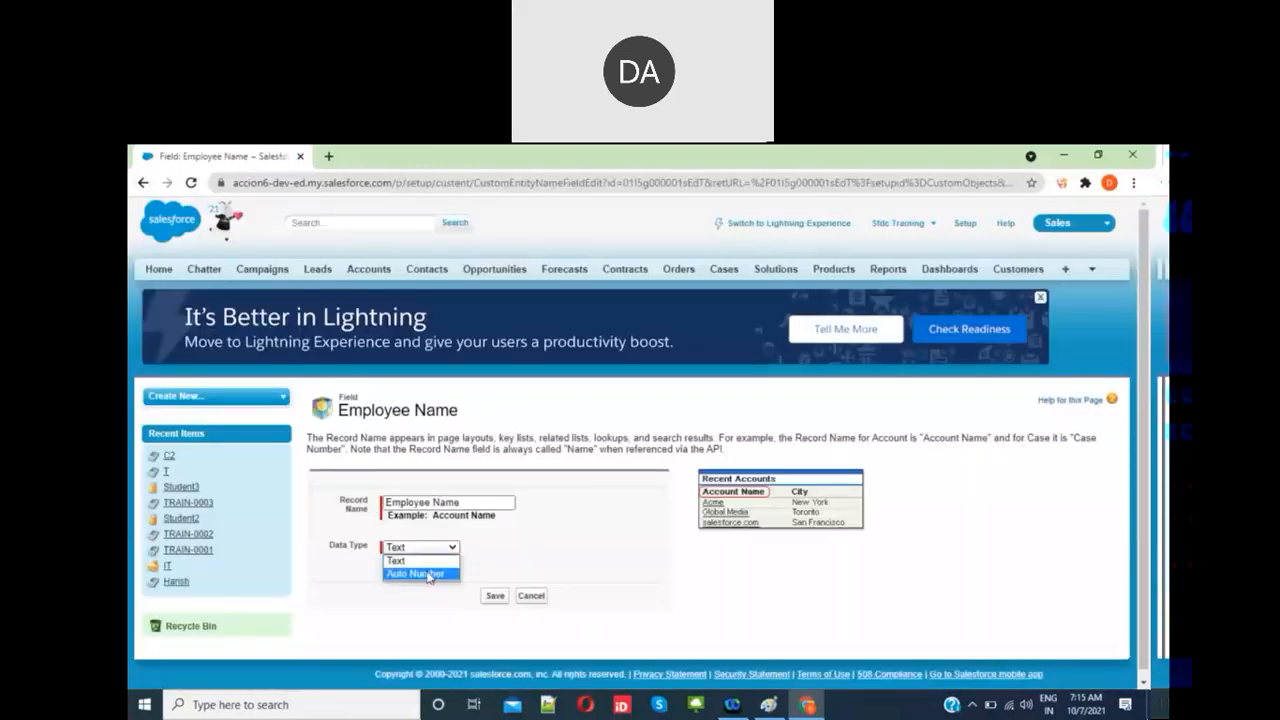
click(428, 572)
click(433, 568)
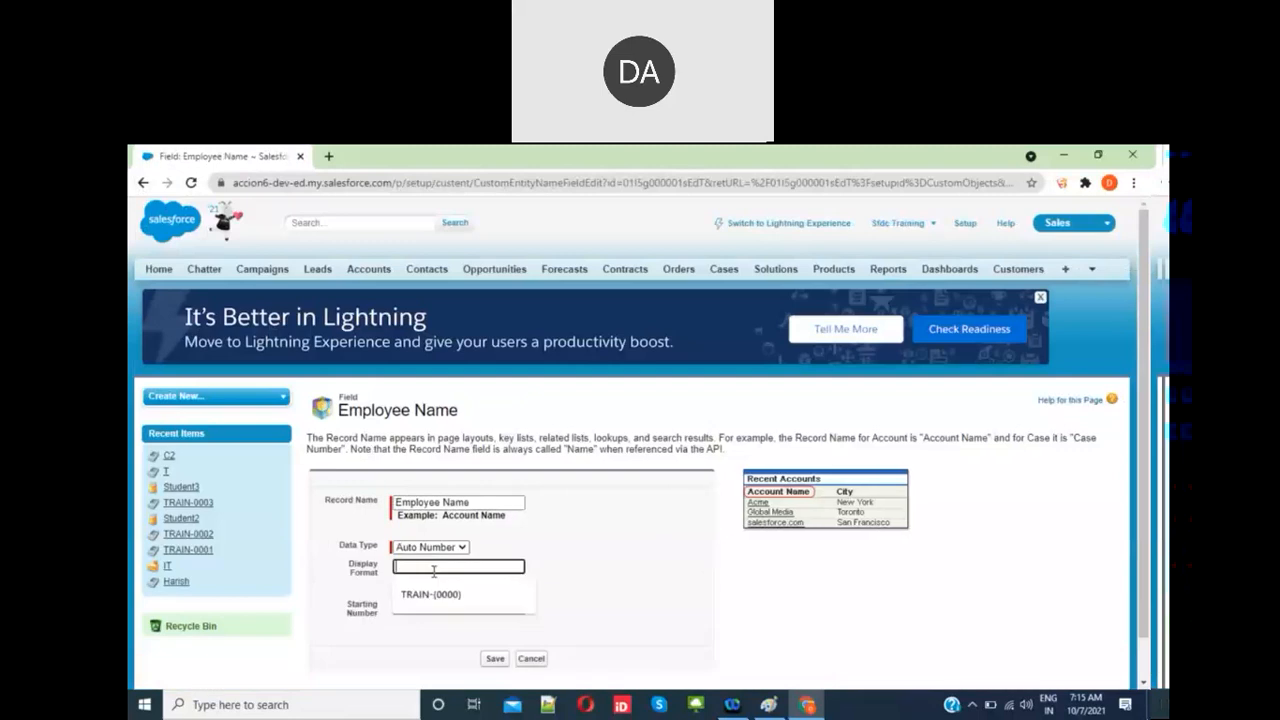
text(EMP-{00000})
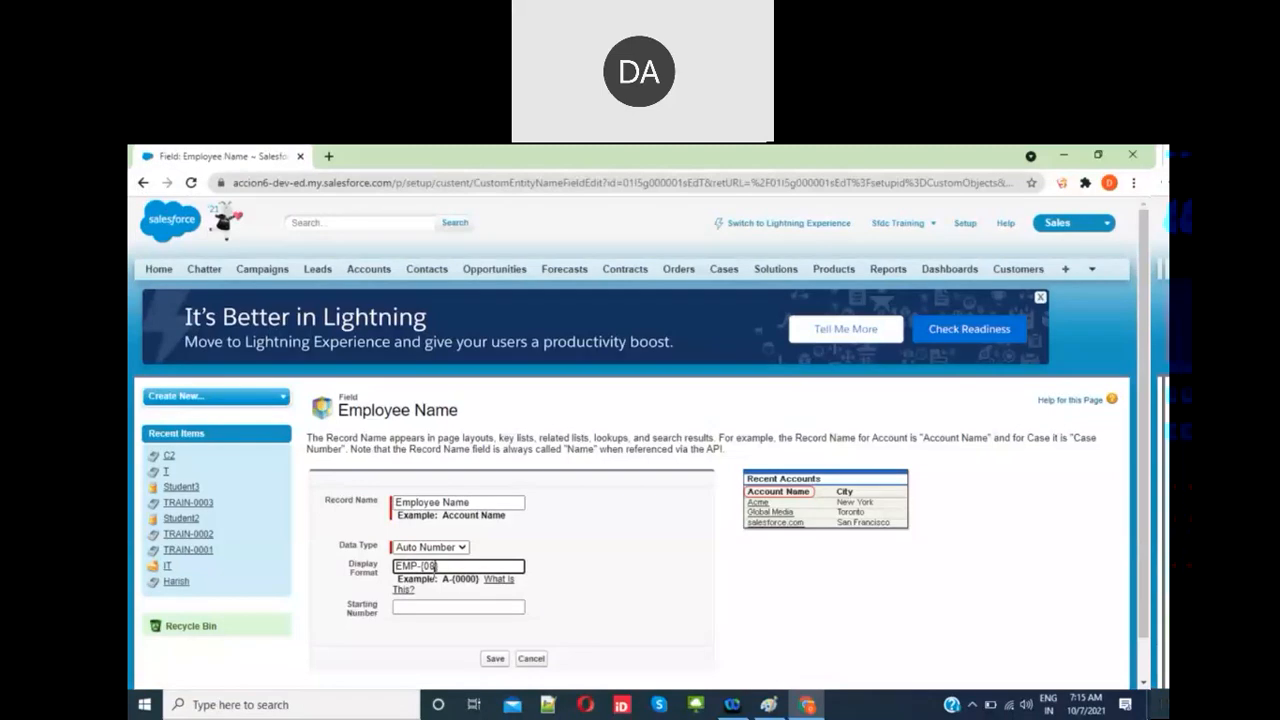
click(442, 610)
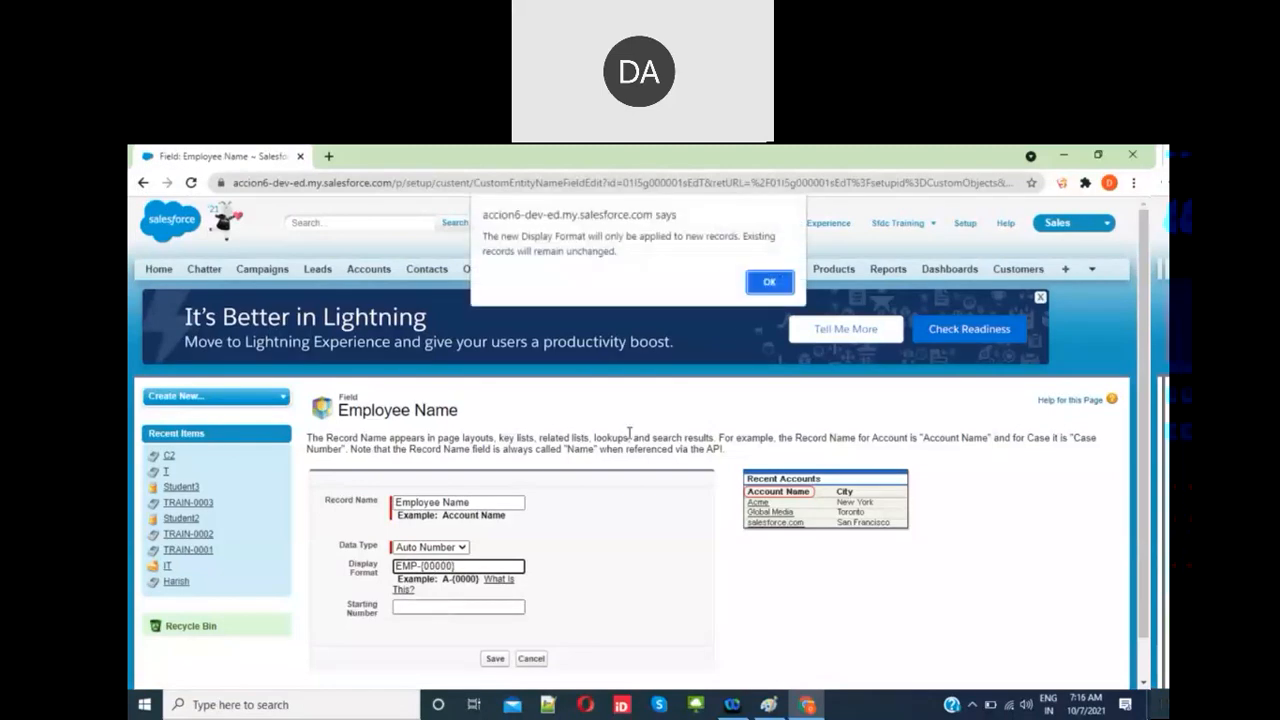
click(770, 283)
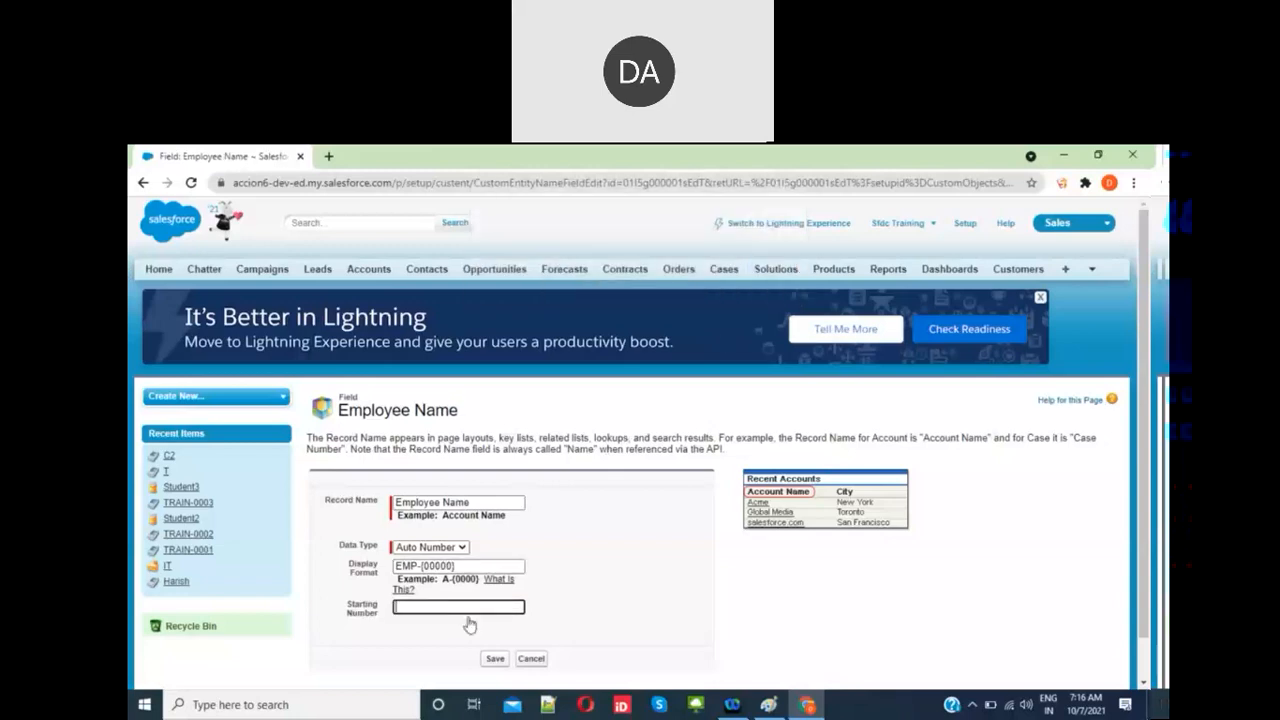
text(00001)
click(495, 659)
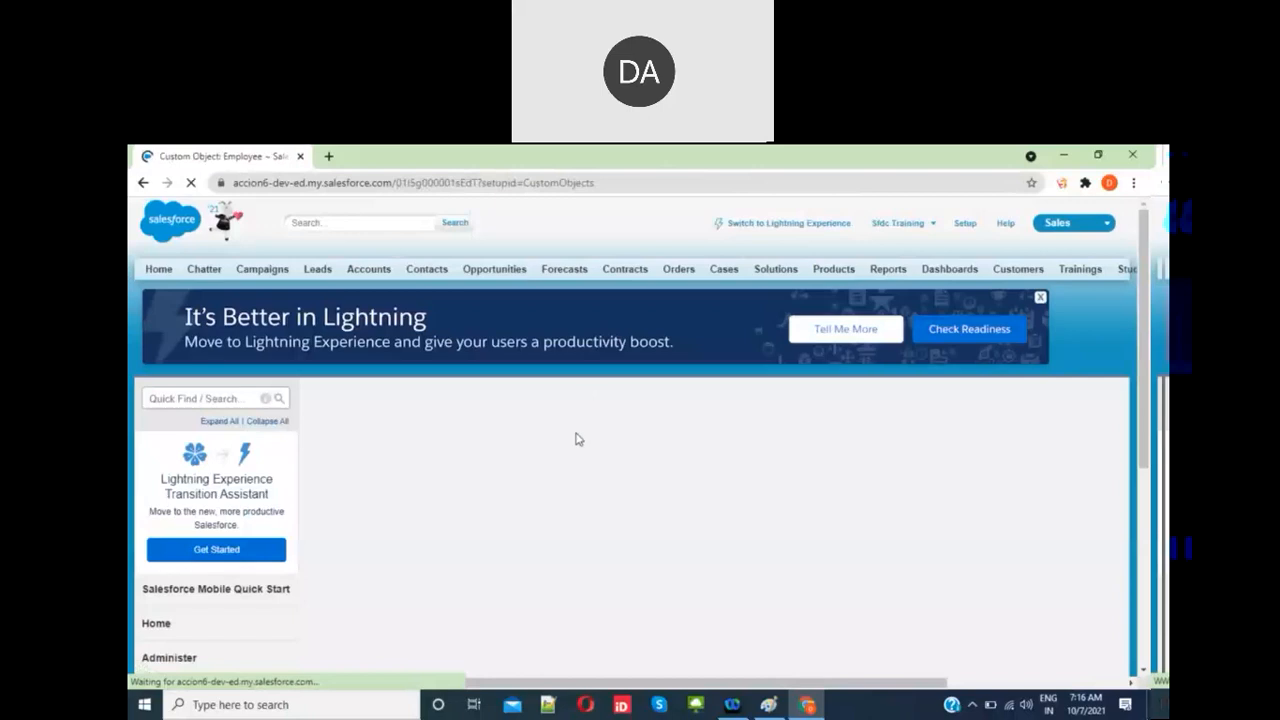
Step: Begin a new Text custom field on Employee and advance to the details step
scroll(565, 470, down, 3)
scroll(565, 470, down, 2)
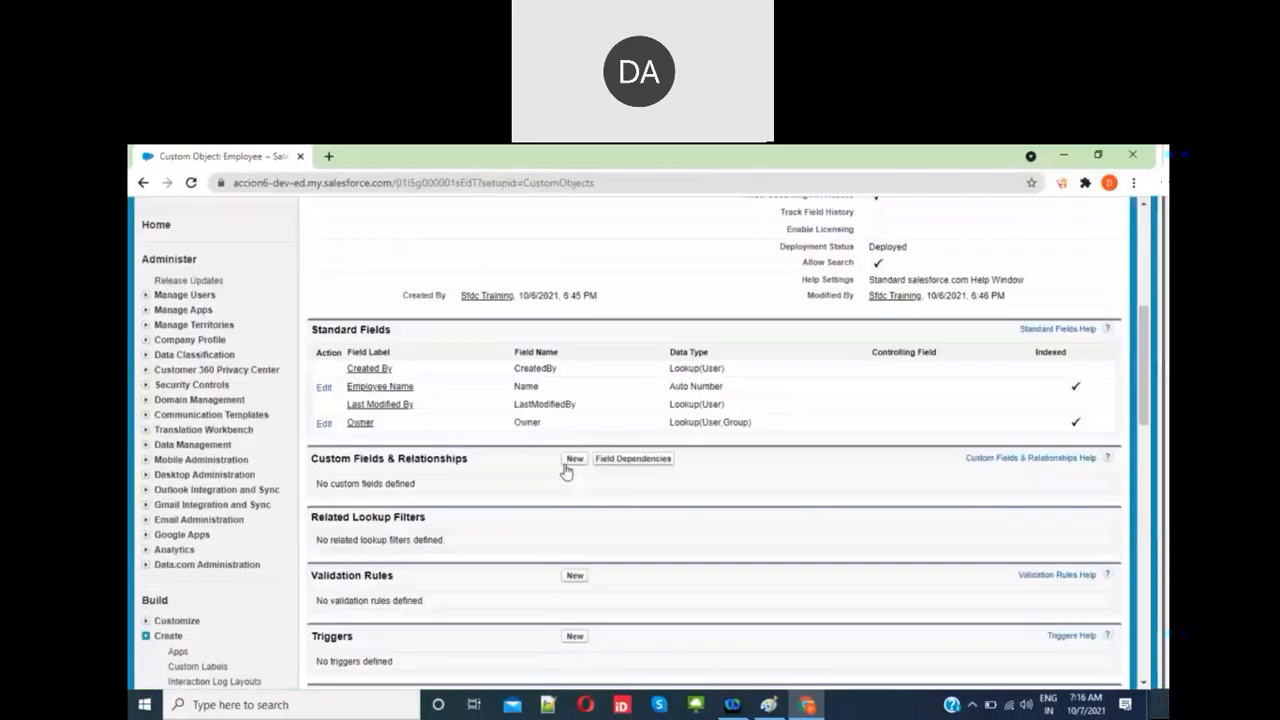
click(574, 460)
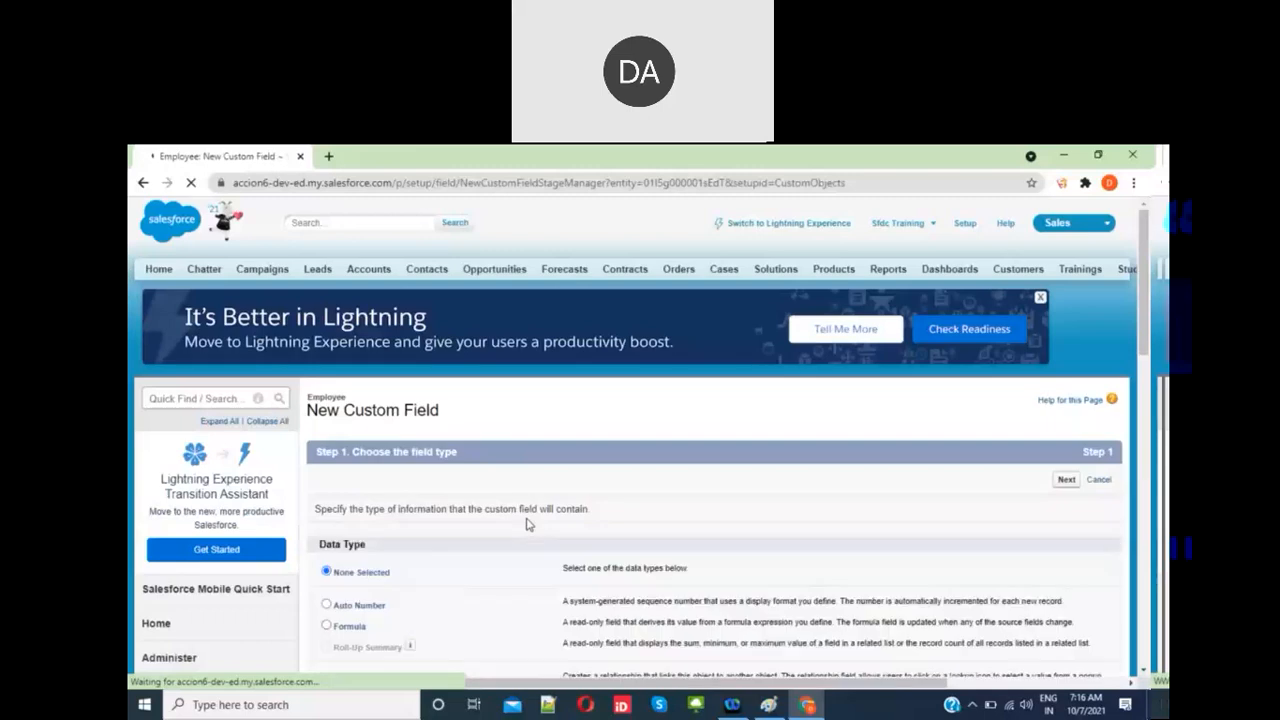
scroll(528, 524, down, 5)
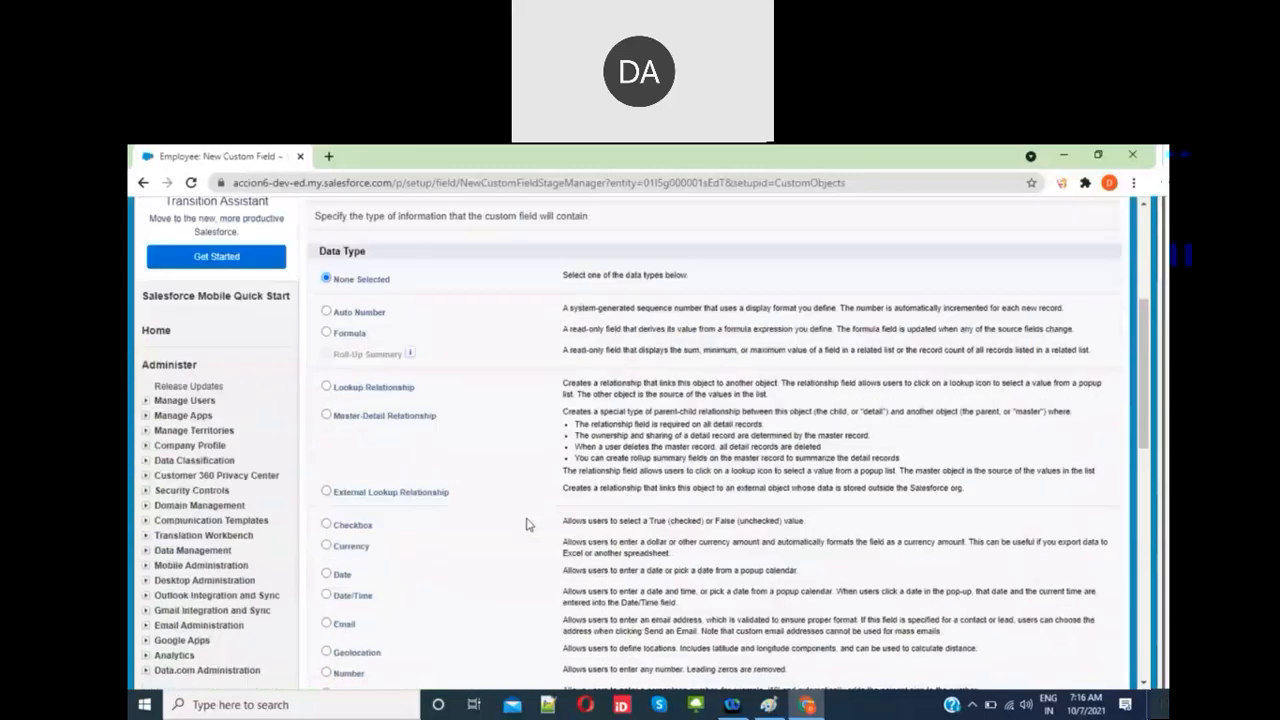
scroll(528, 524, down, 3)
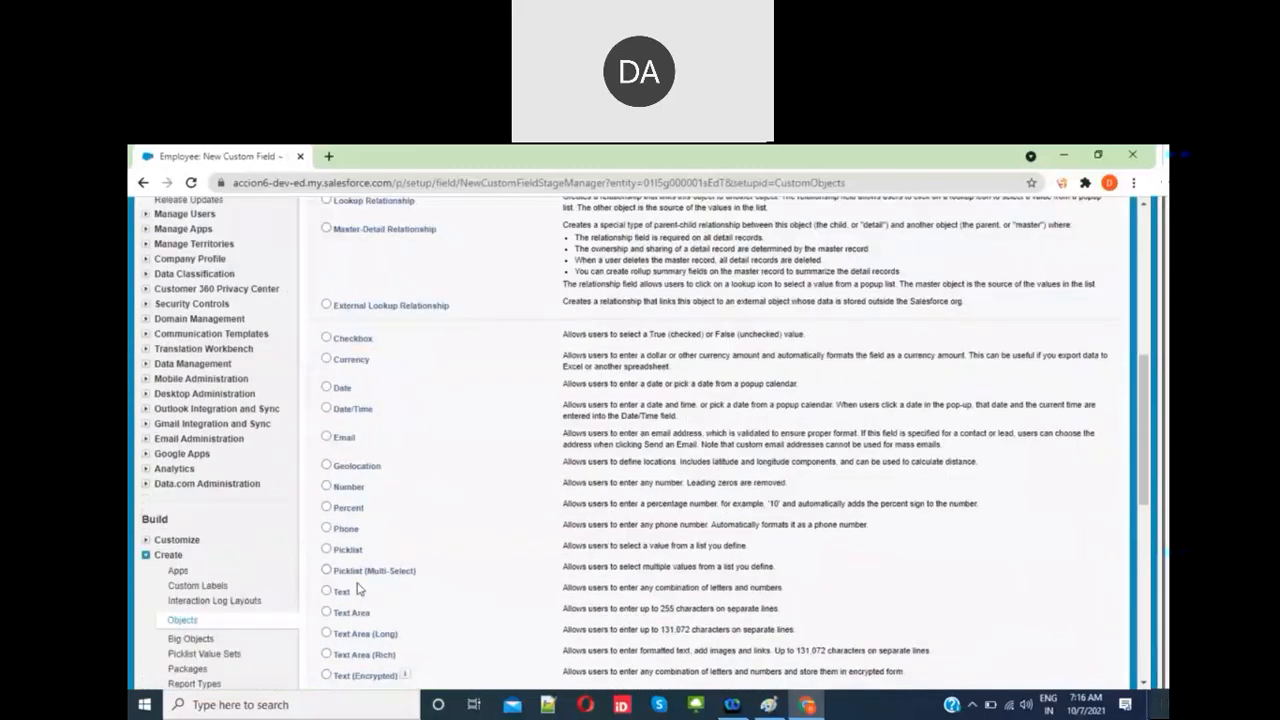
scroll(326, 598, down, 5)
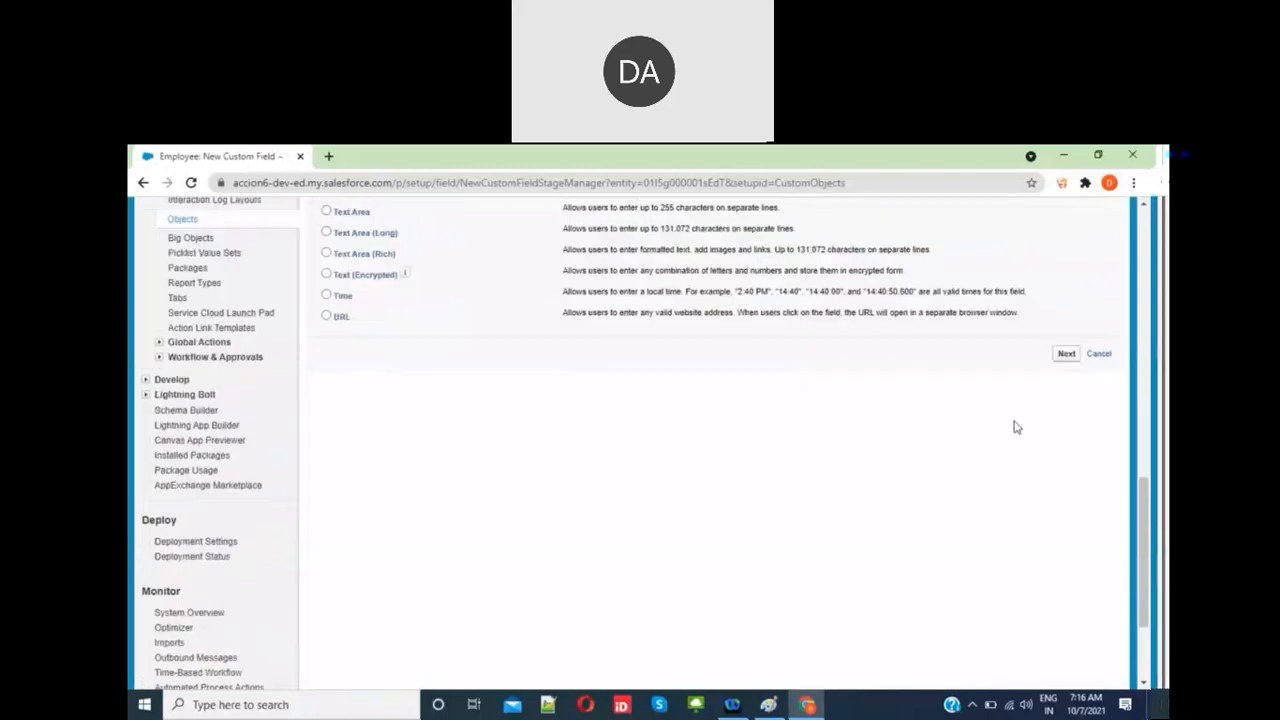
click(1066, 354)
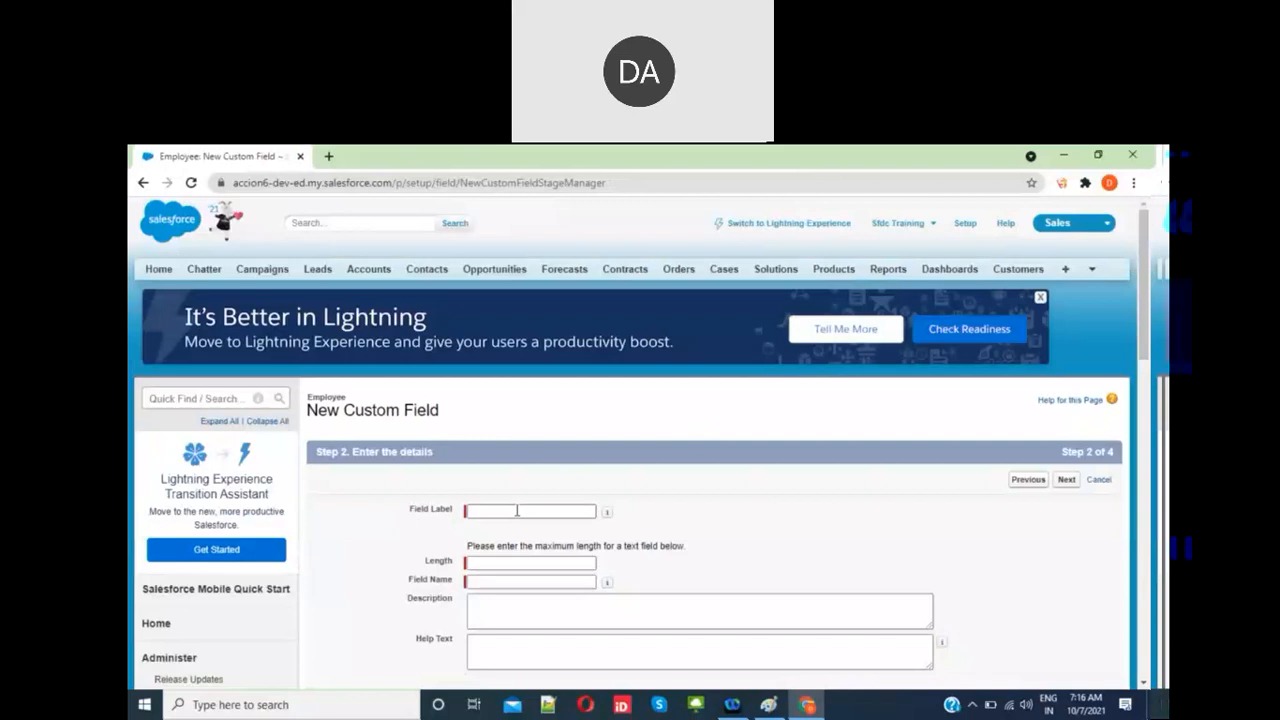
Step: Define the Employee Name text field with length 80, required, no duplicate values, and continue
click(550, 509)
text(E)
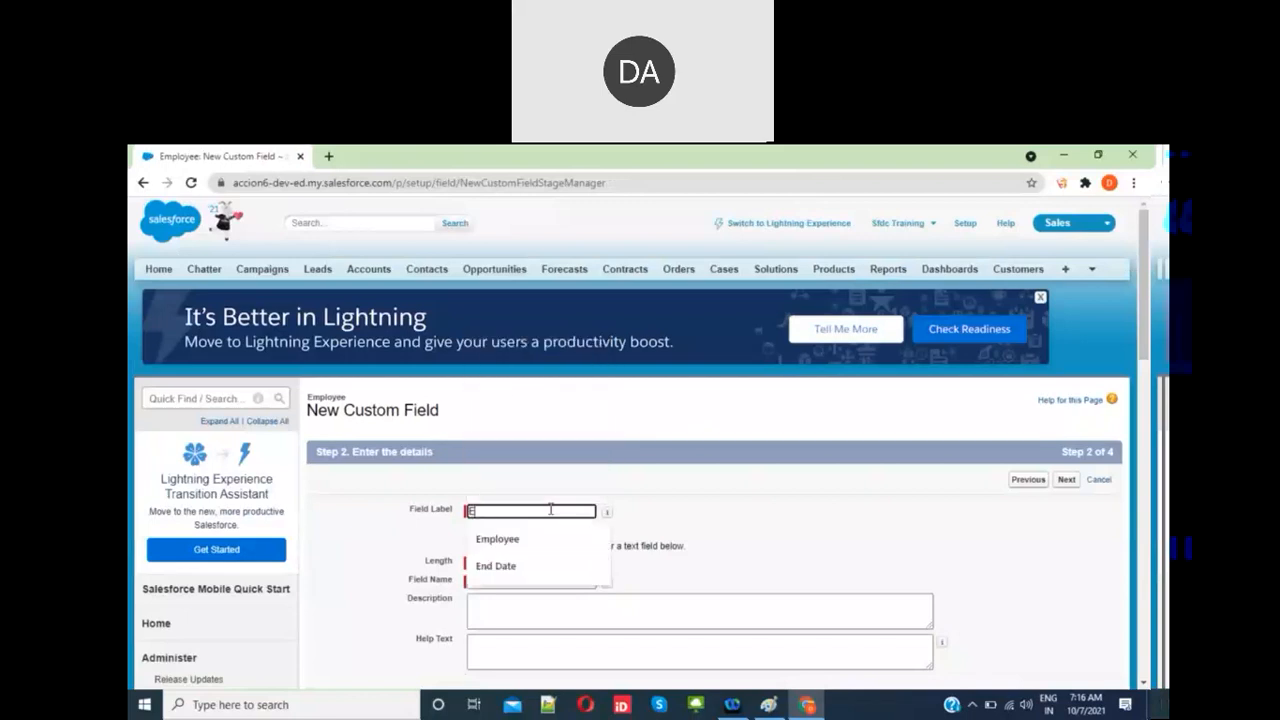
text(mployee n)
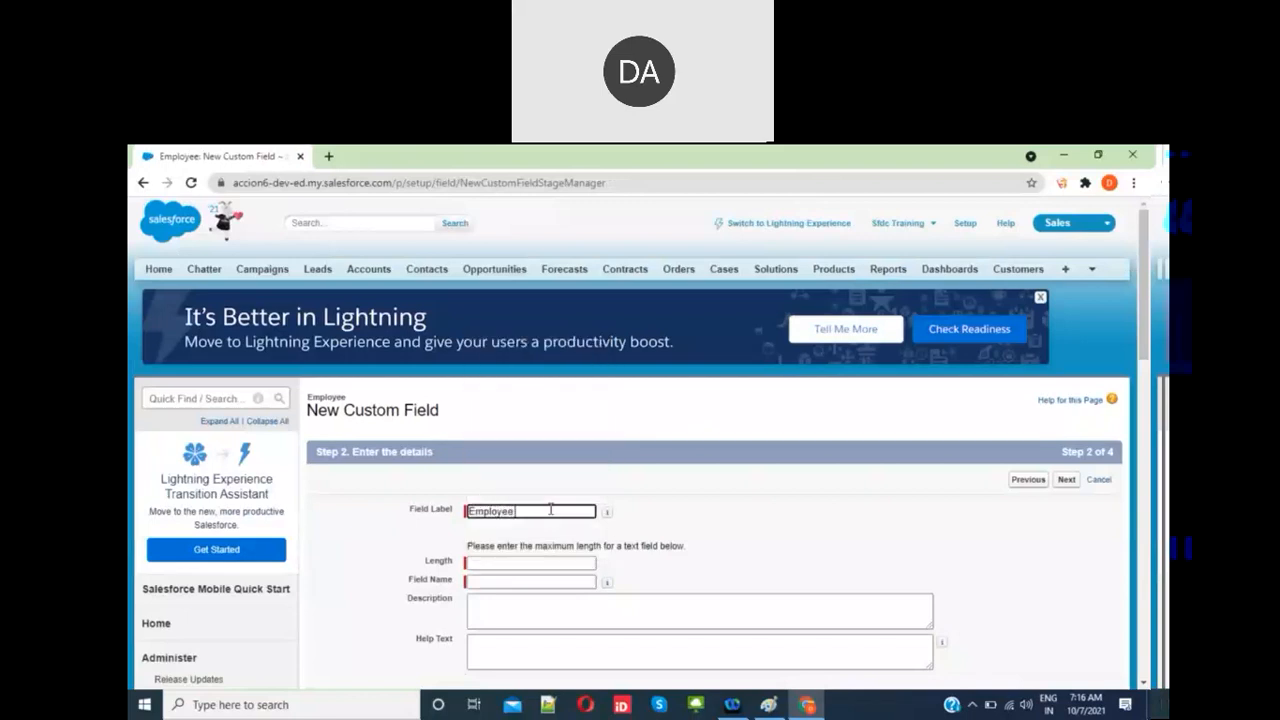
key(BackSpace)
text(Name)
click(737, 557)
click(552, 562)
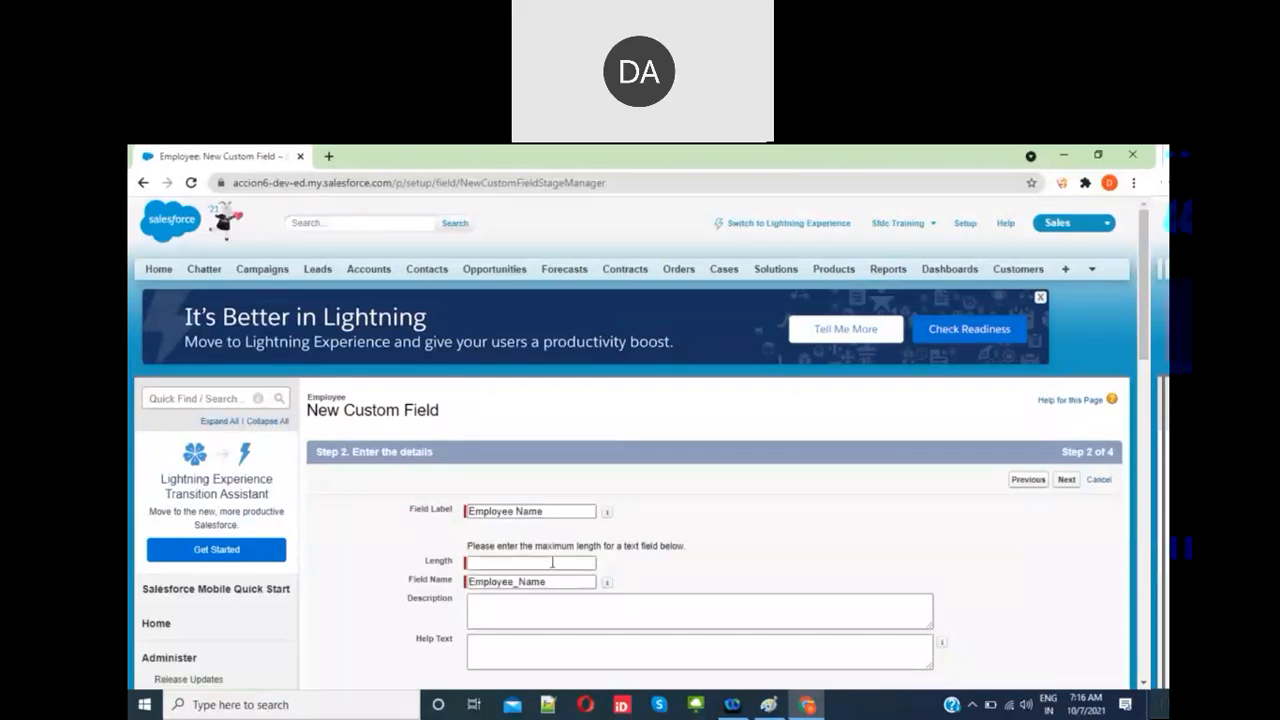
click(552, 562)
text(80)
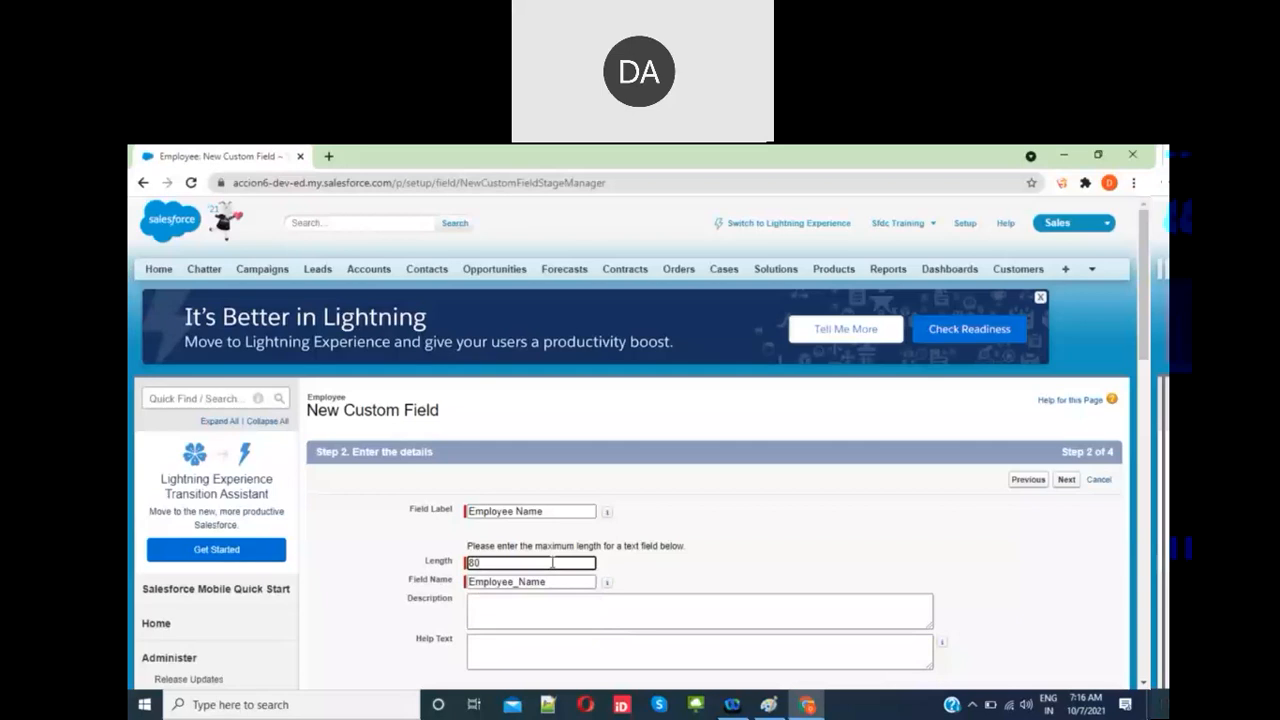
scroll(700, 450, down, 3)
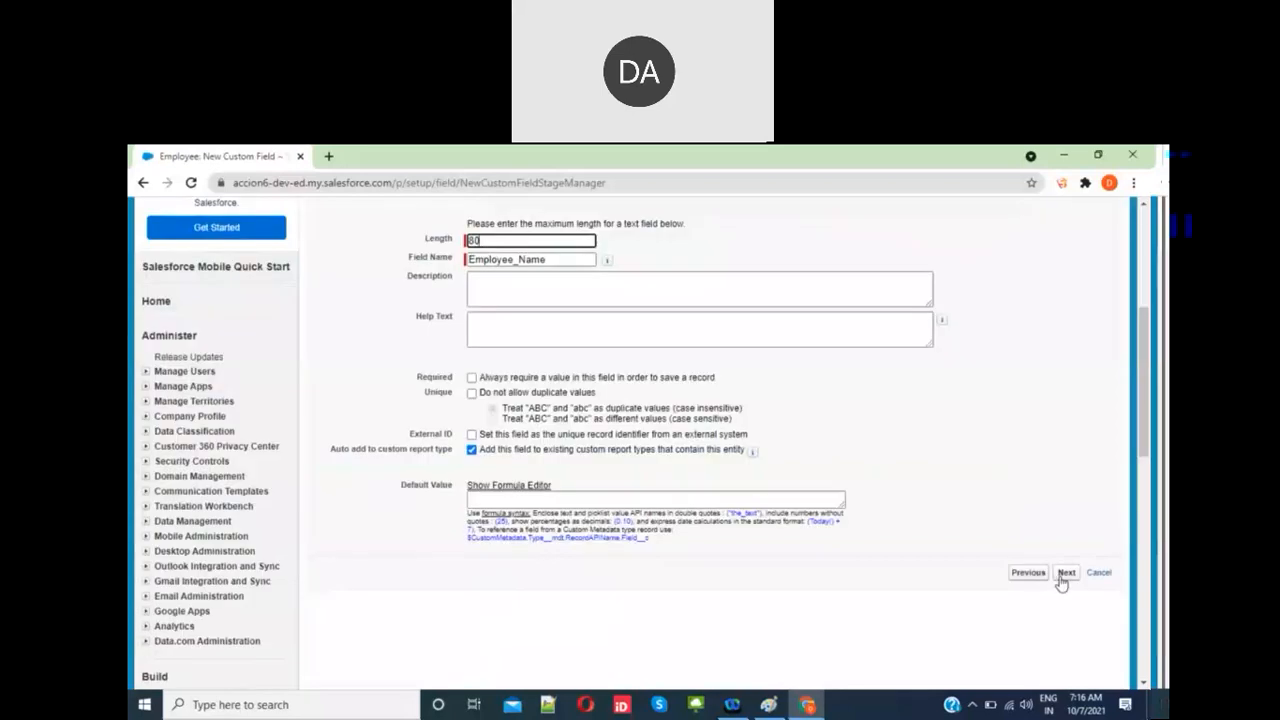
click(471, 377)
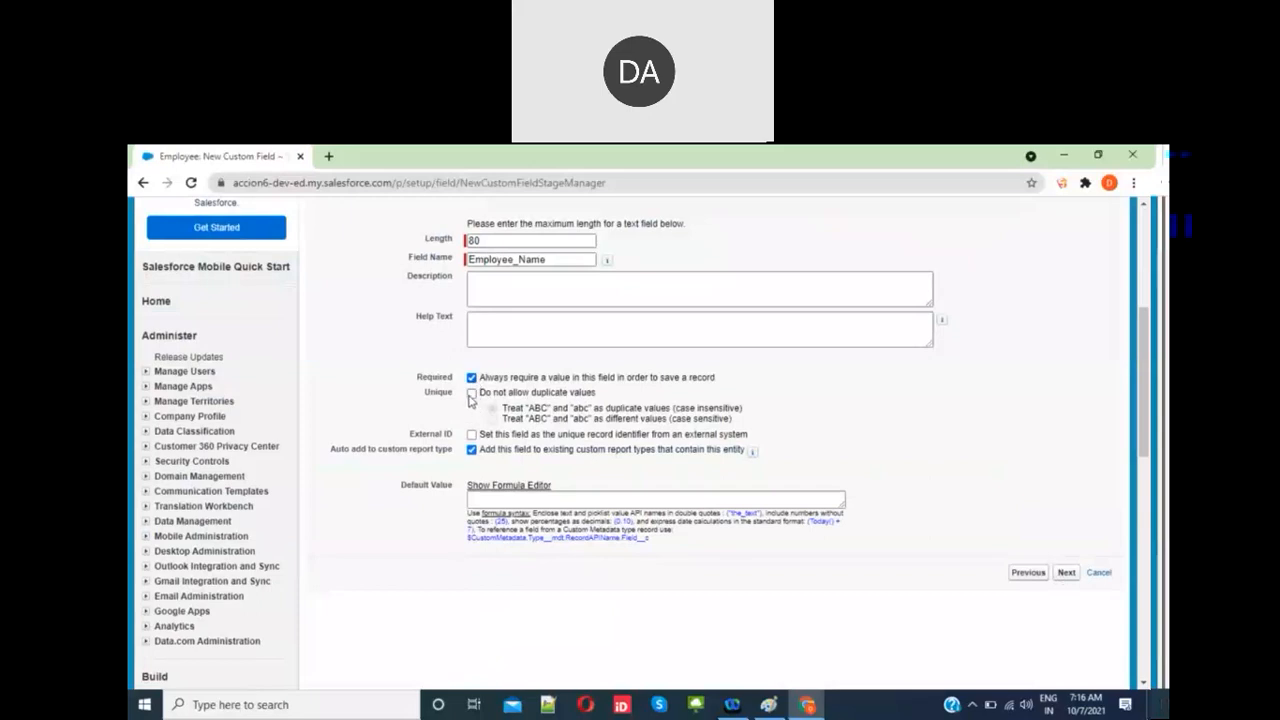
click(471, 394)
click(1068, 574)
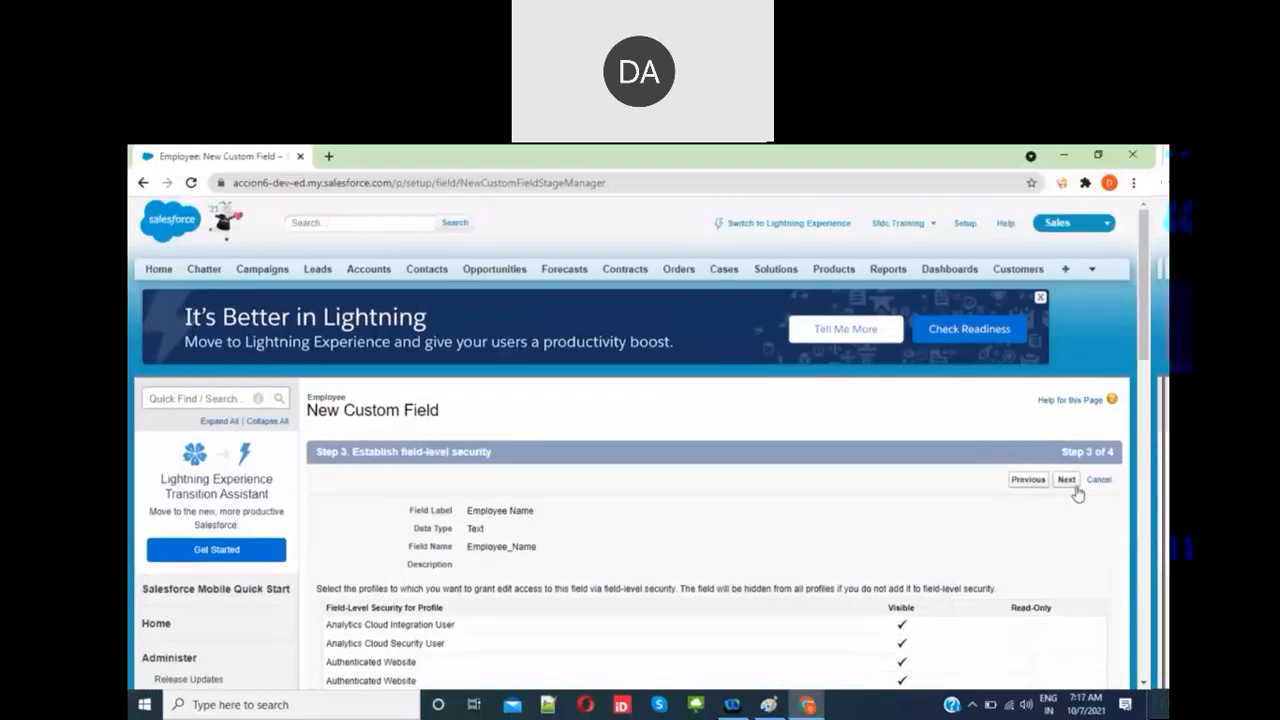
Step: Add the Employee Name field to the Employee Layout and save it, starting another new field
click(1066, 480)
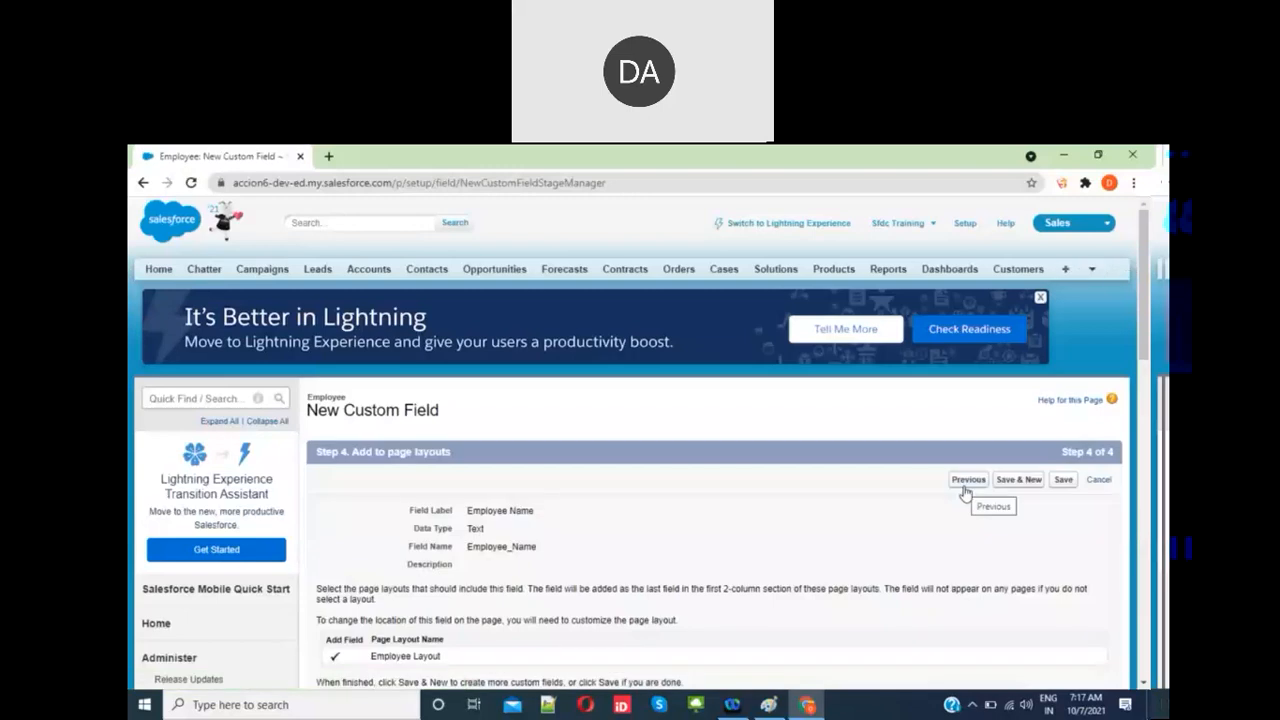
click(1020, 481)
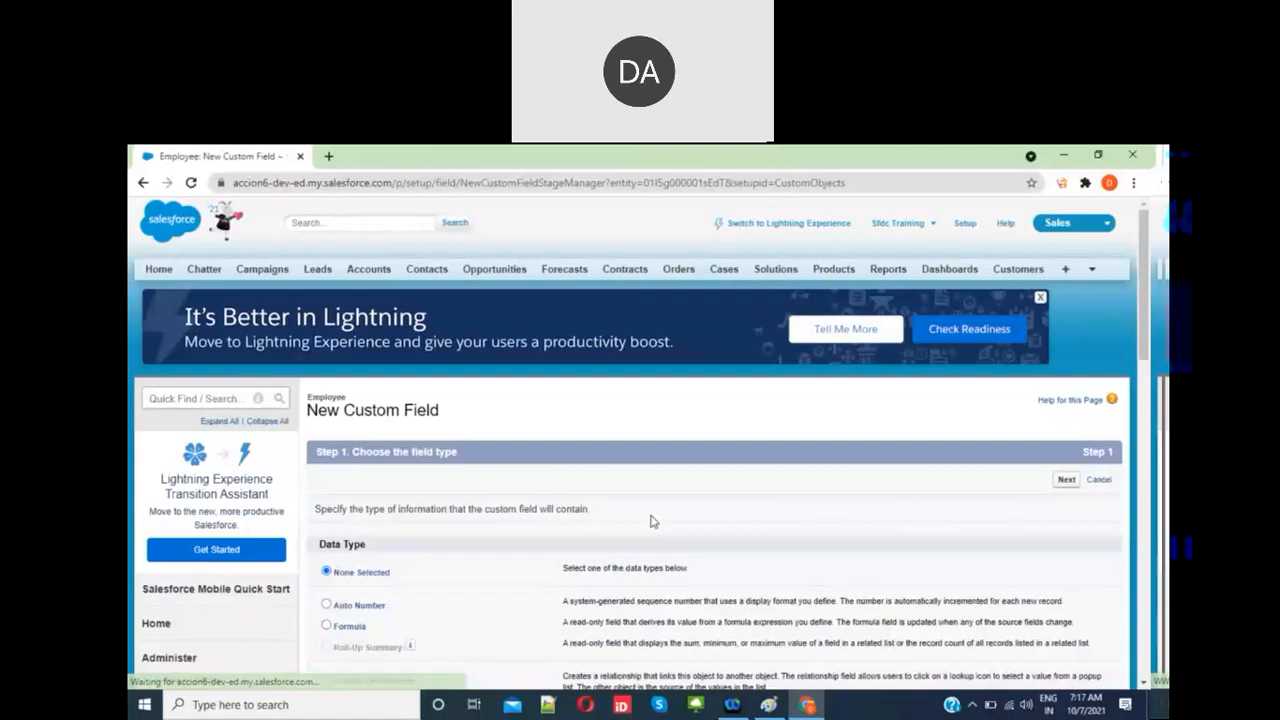
Step: Proceed with Currency as the new field's data type
scroll(650, 521, down, 3)
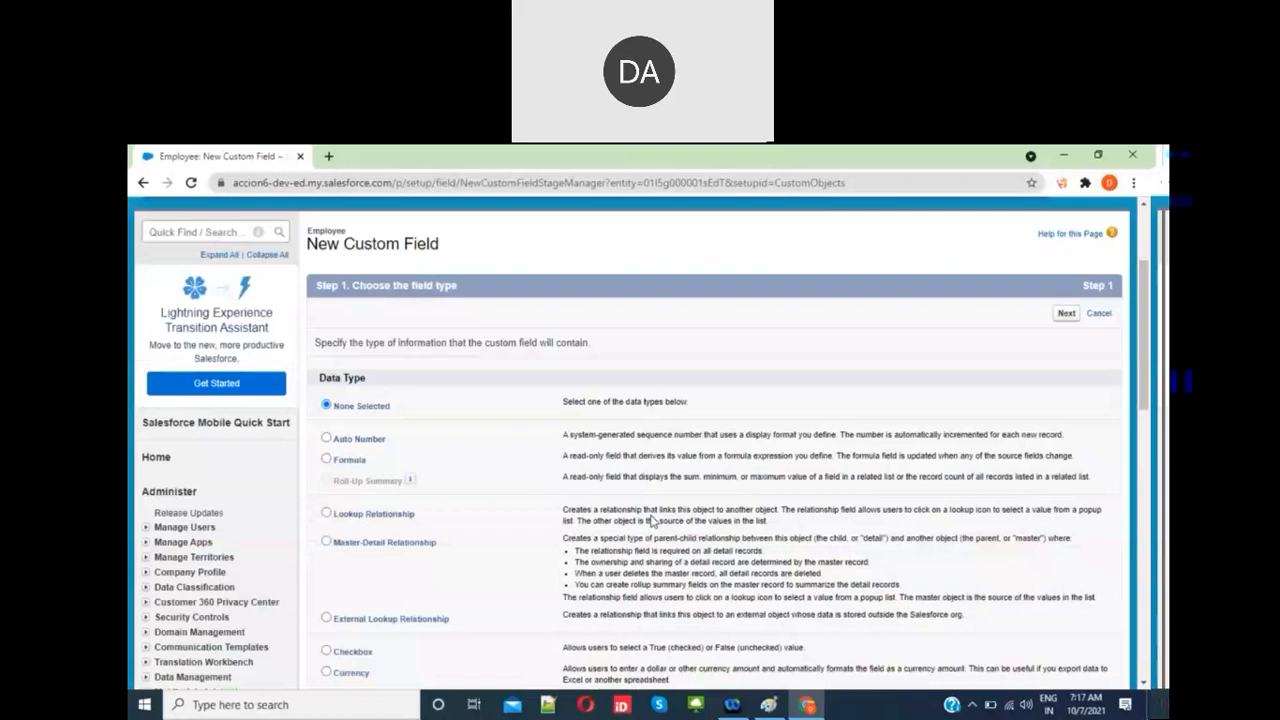
scroll(650, 521, down, 5)
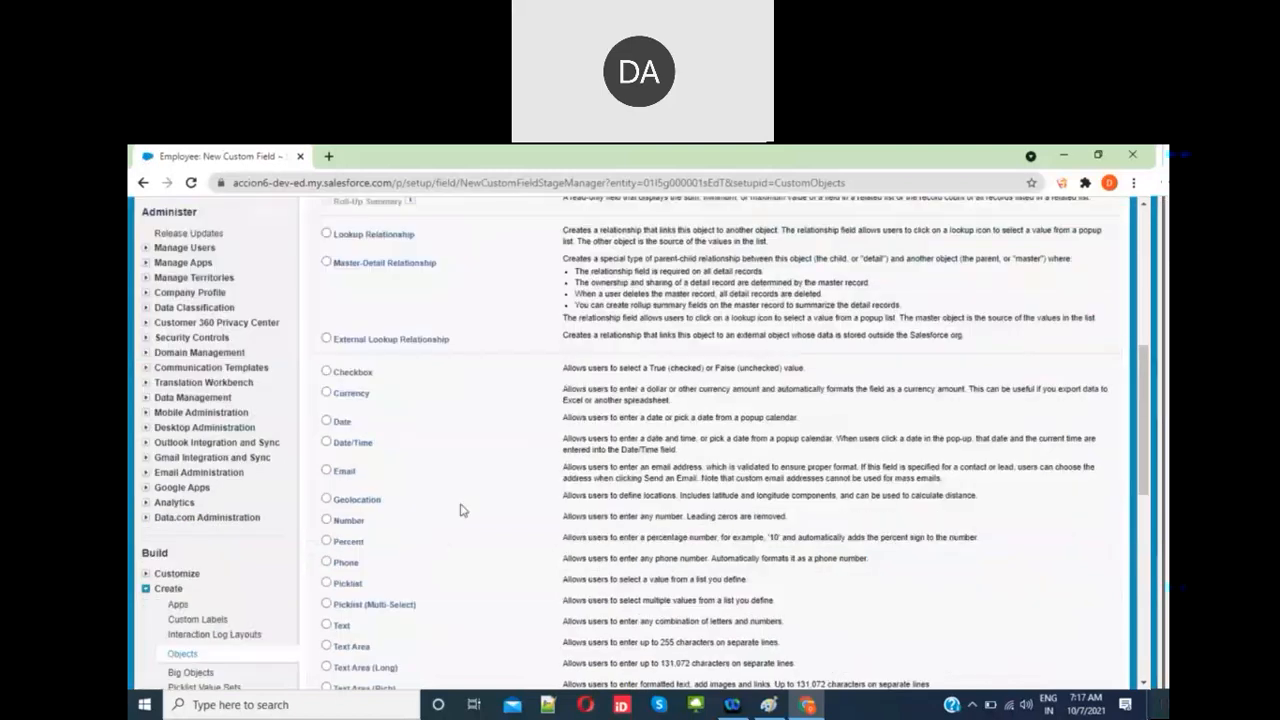
scroll(420, 430, down, 3)
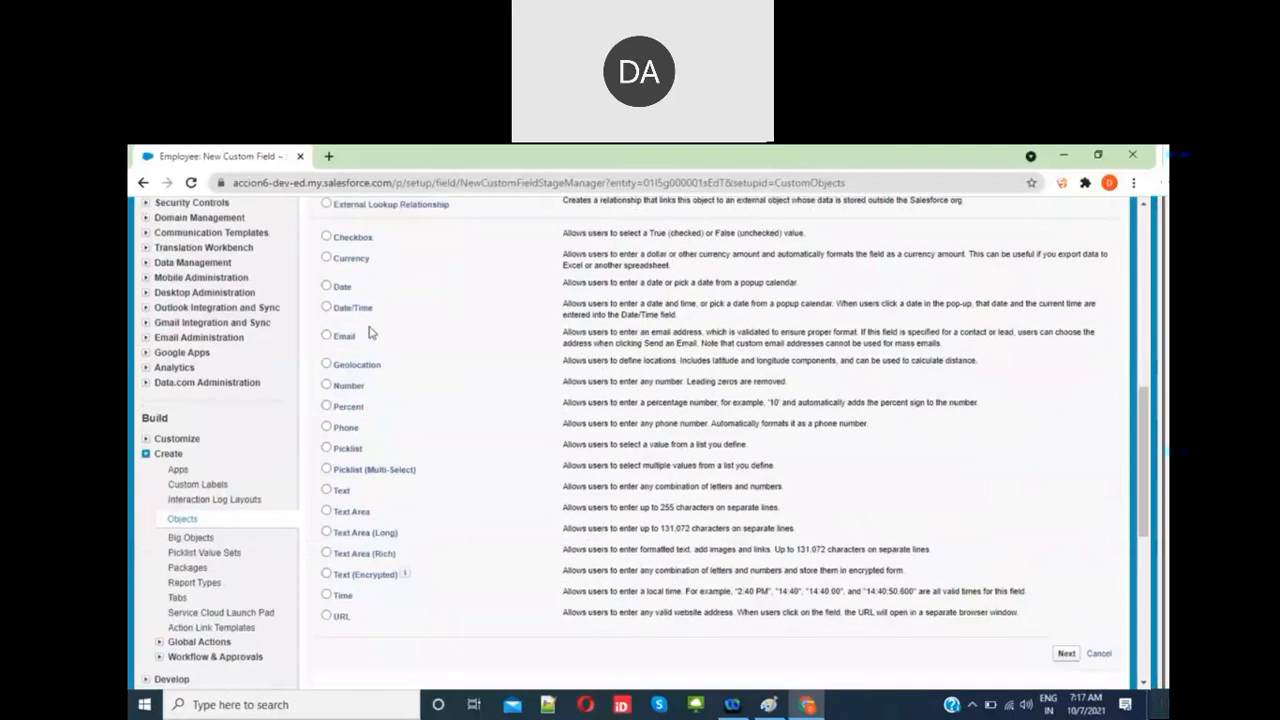
scroll(1083, 601, down, 5)
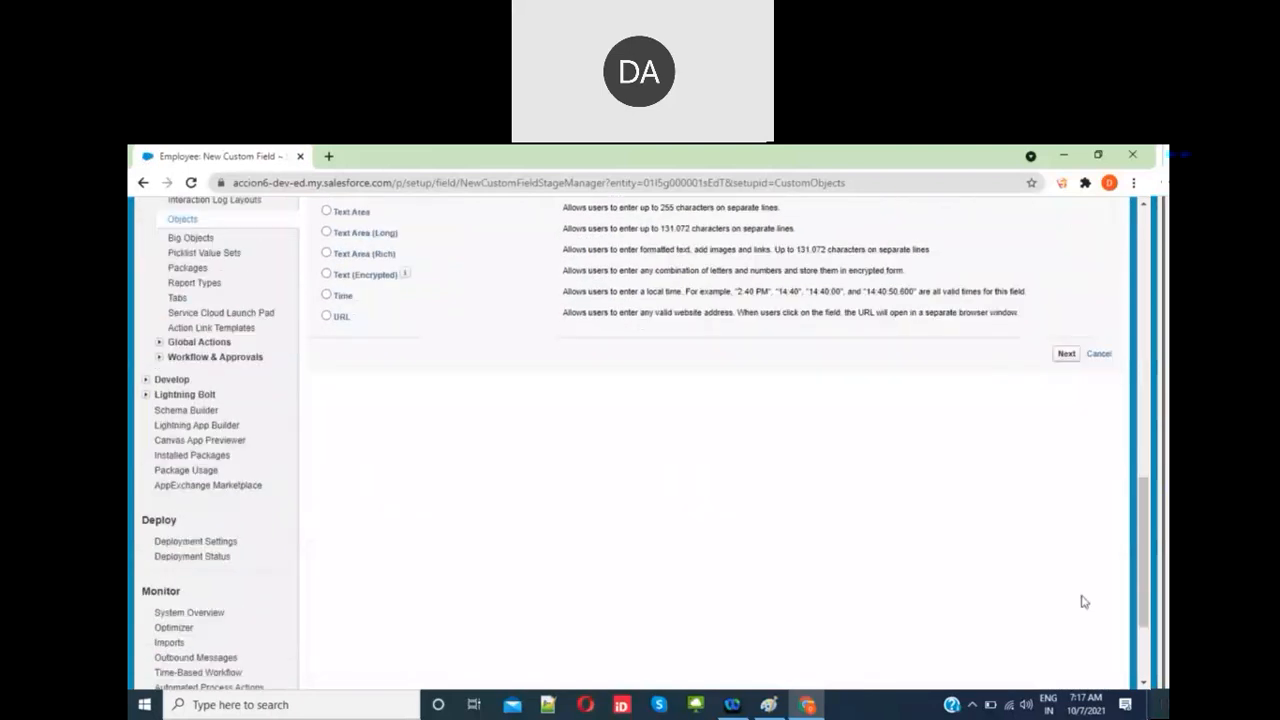
click(1067, 355)
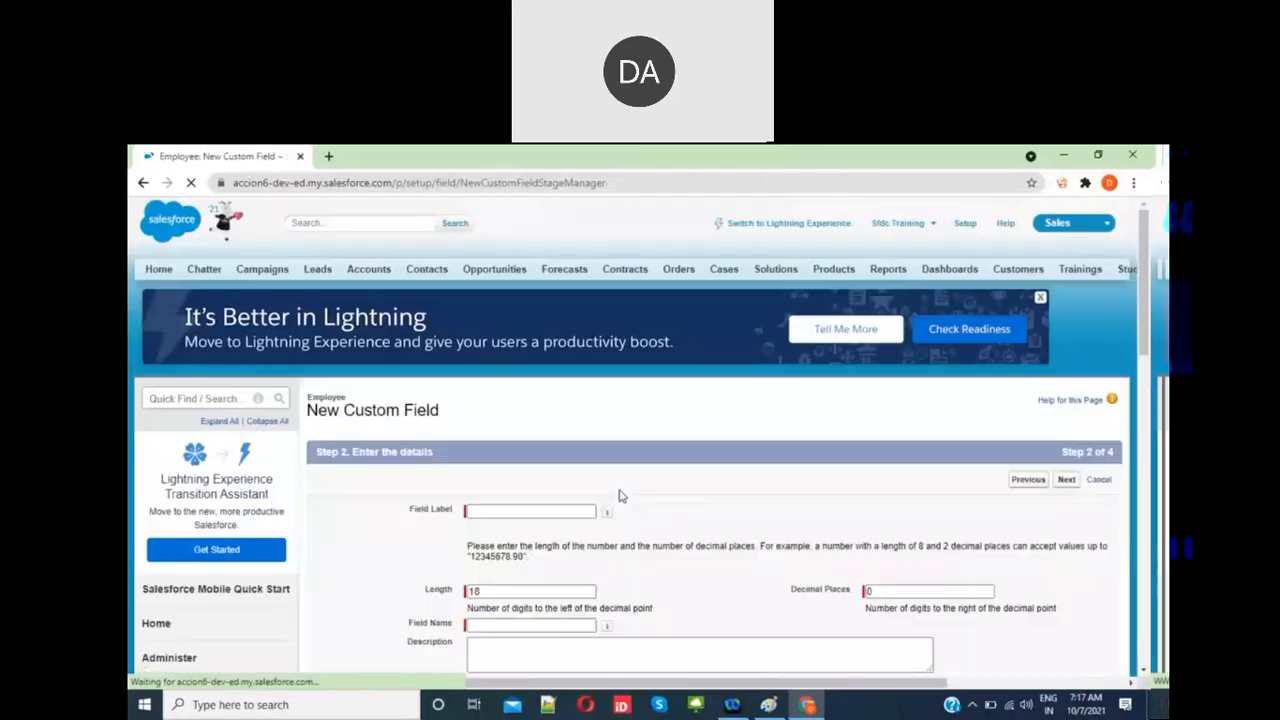
Step: Label the currency field 'Salary' and advance to the page layout step with Employee Layout ticked
click(534, 511)
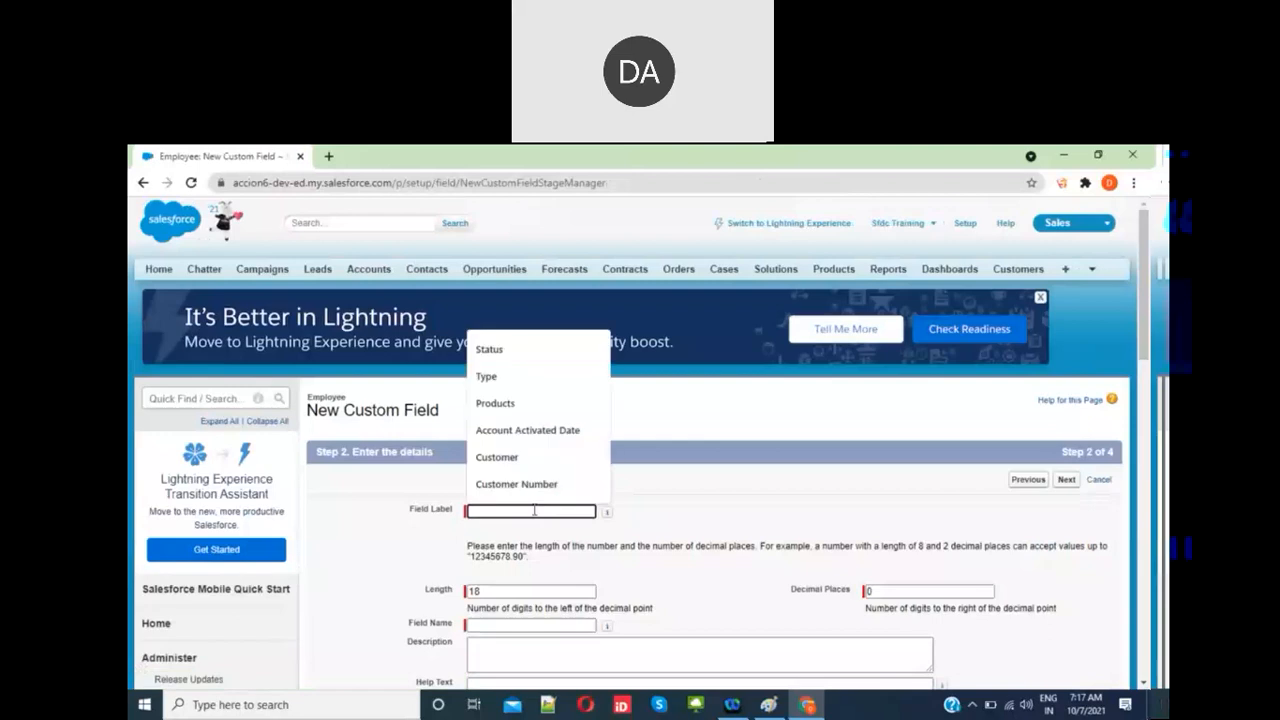
text(Salary)
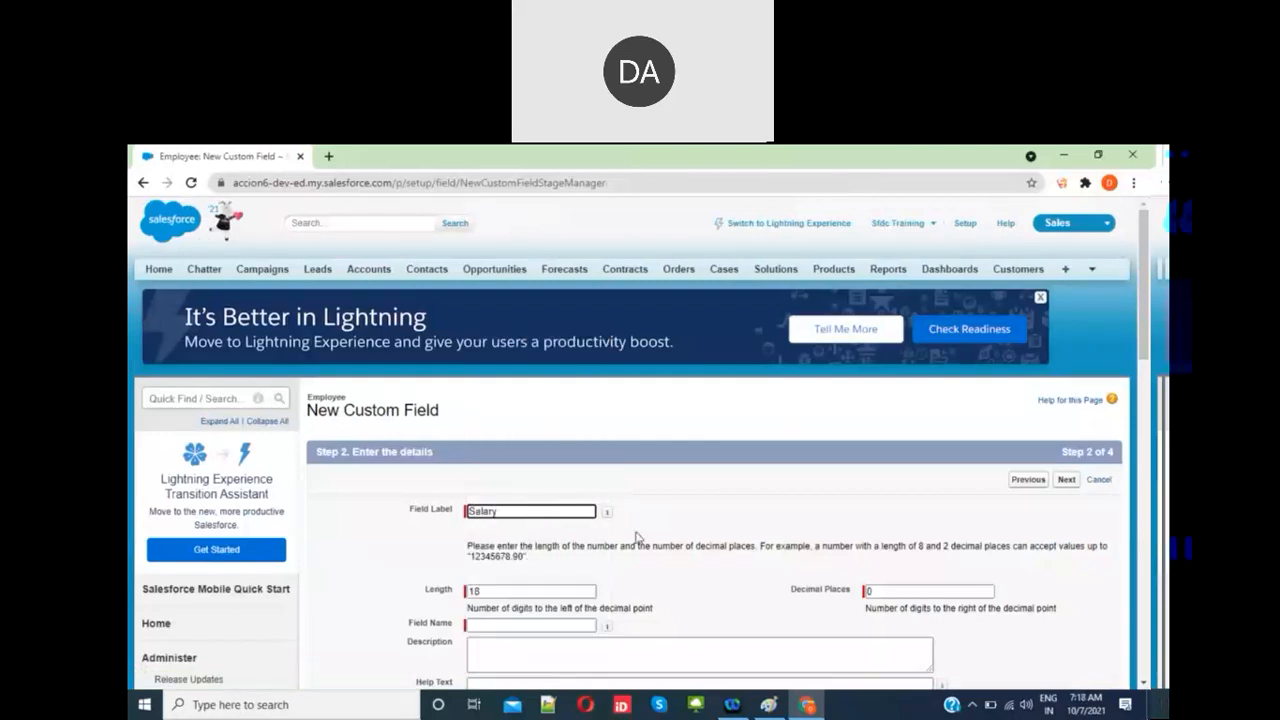
click(645, 541)
scroll(645, 541, down, 1)
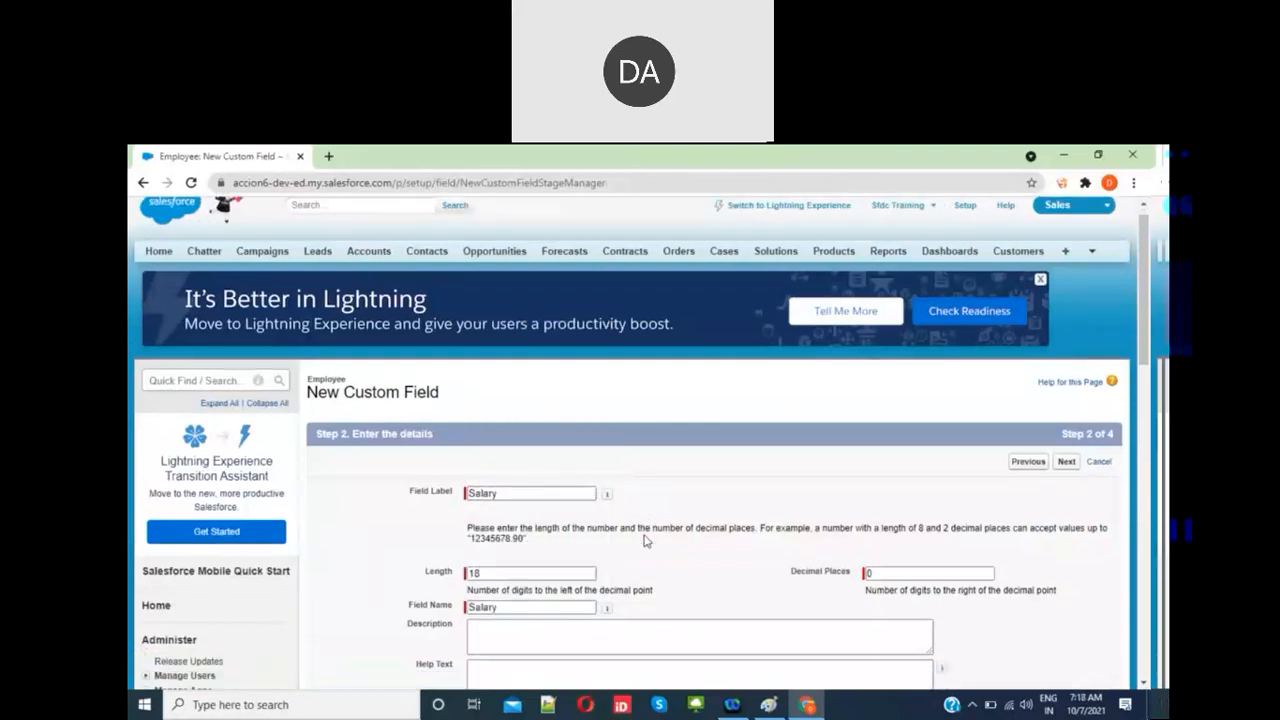
scroll(645, 541, down, 4)
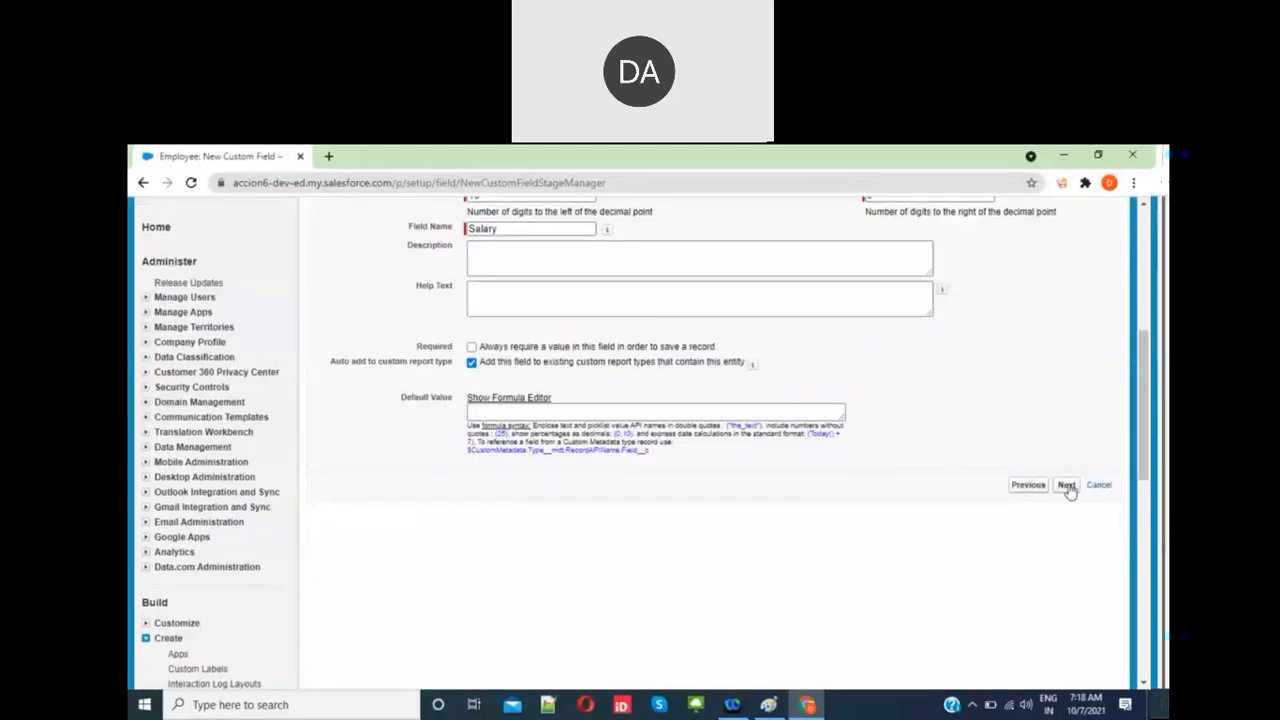
click(1066, 485)
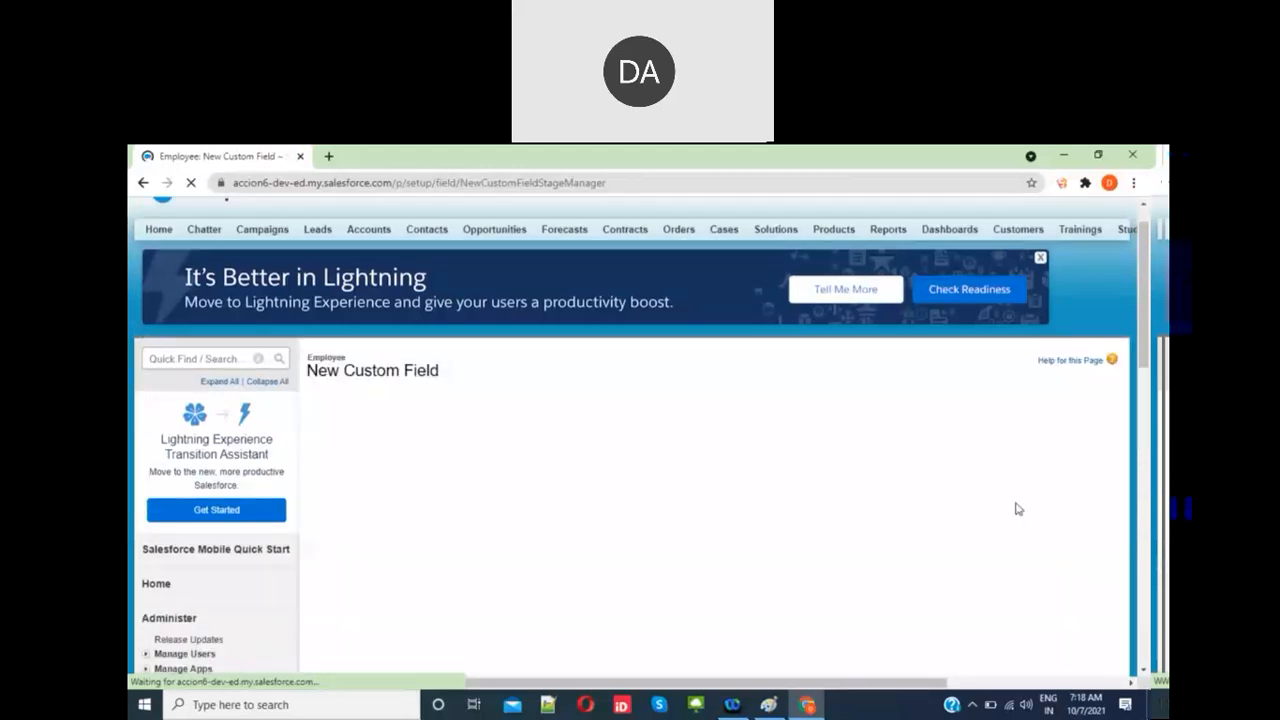
click(1066, 365)
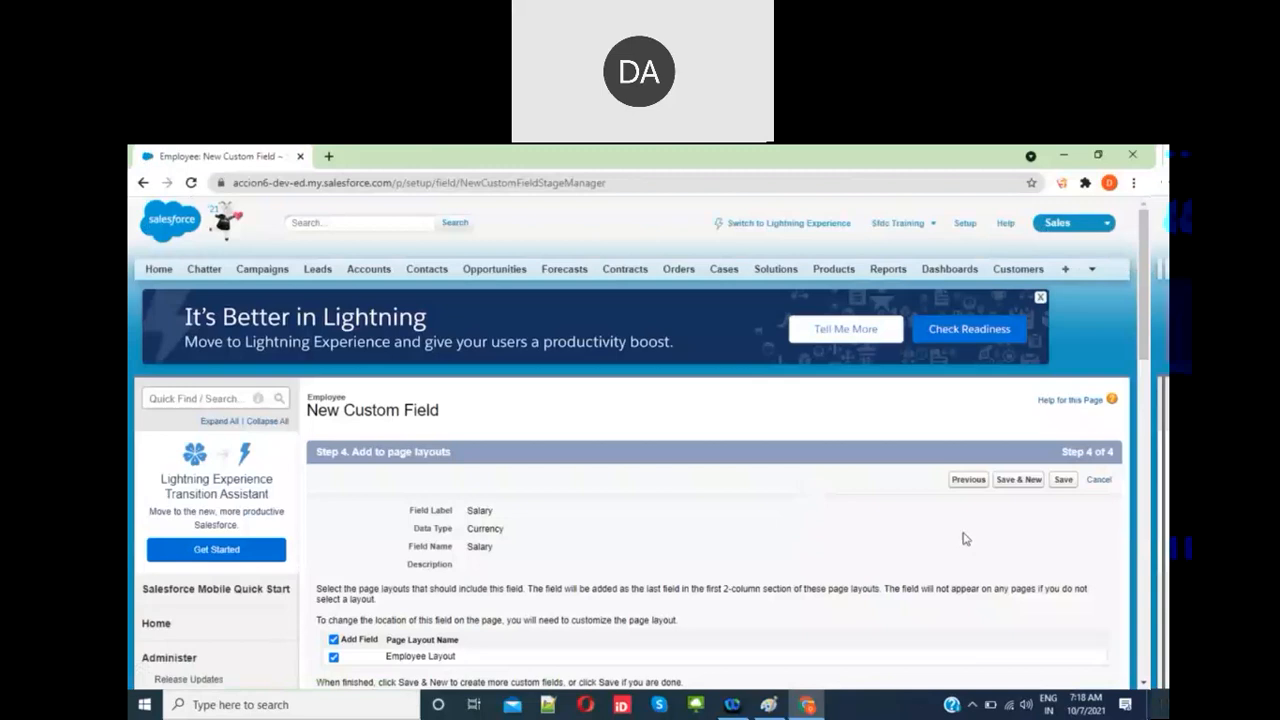
Step: Save the Salary field and choose Text as the next field's type
click(1017, 481)
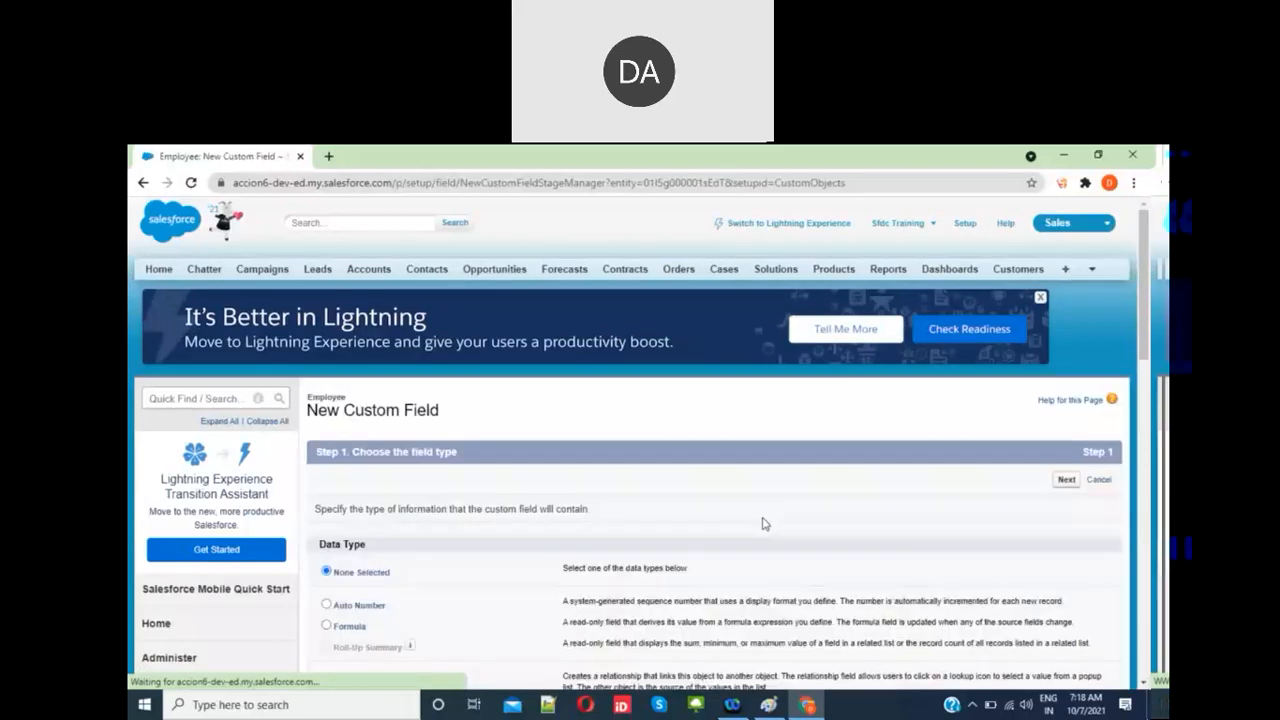
scroll(357, 500, down, 5)
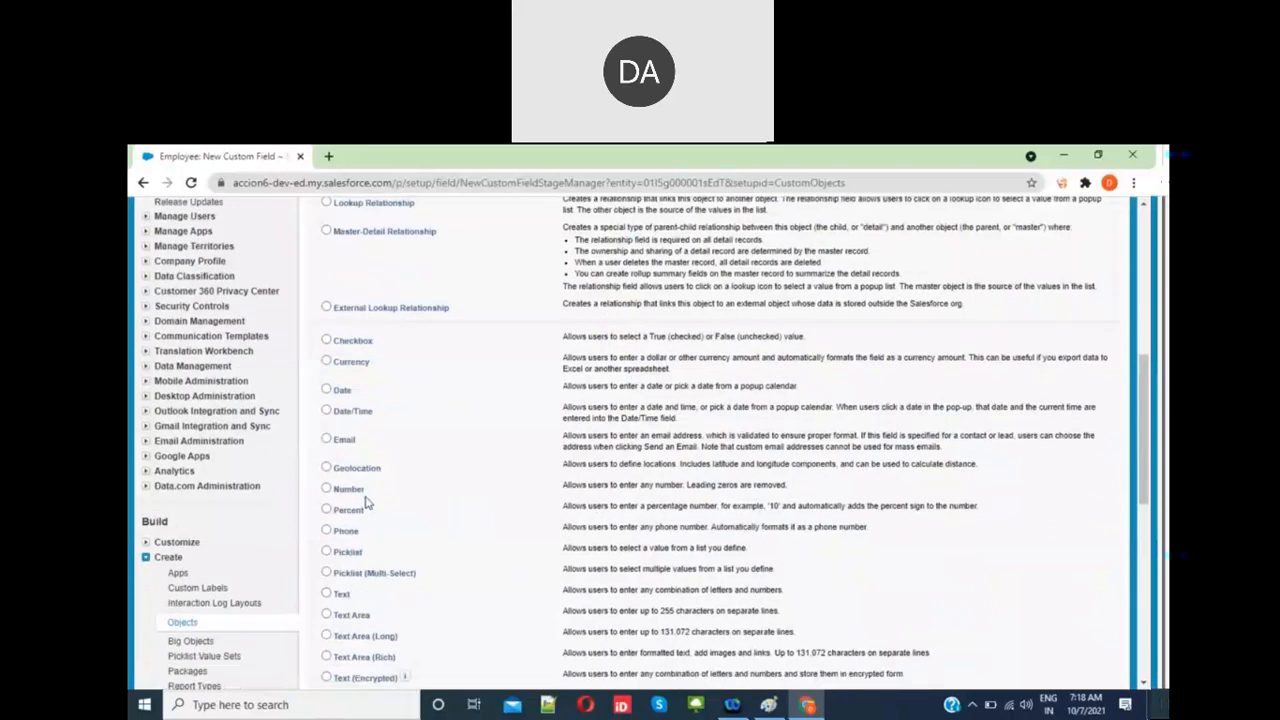
scroll(365, 500, down, 1)
click(340, 566)
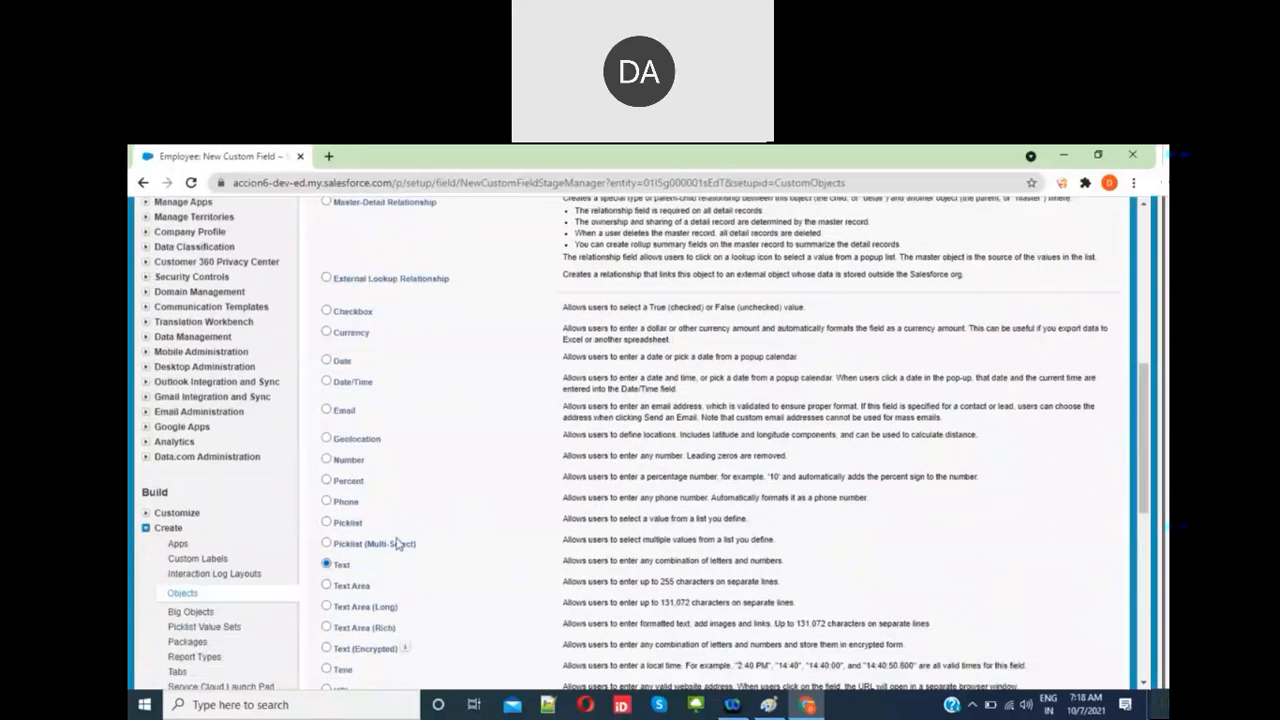
scroll(867, 539, down, 5)
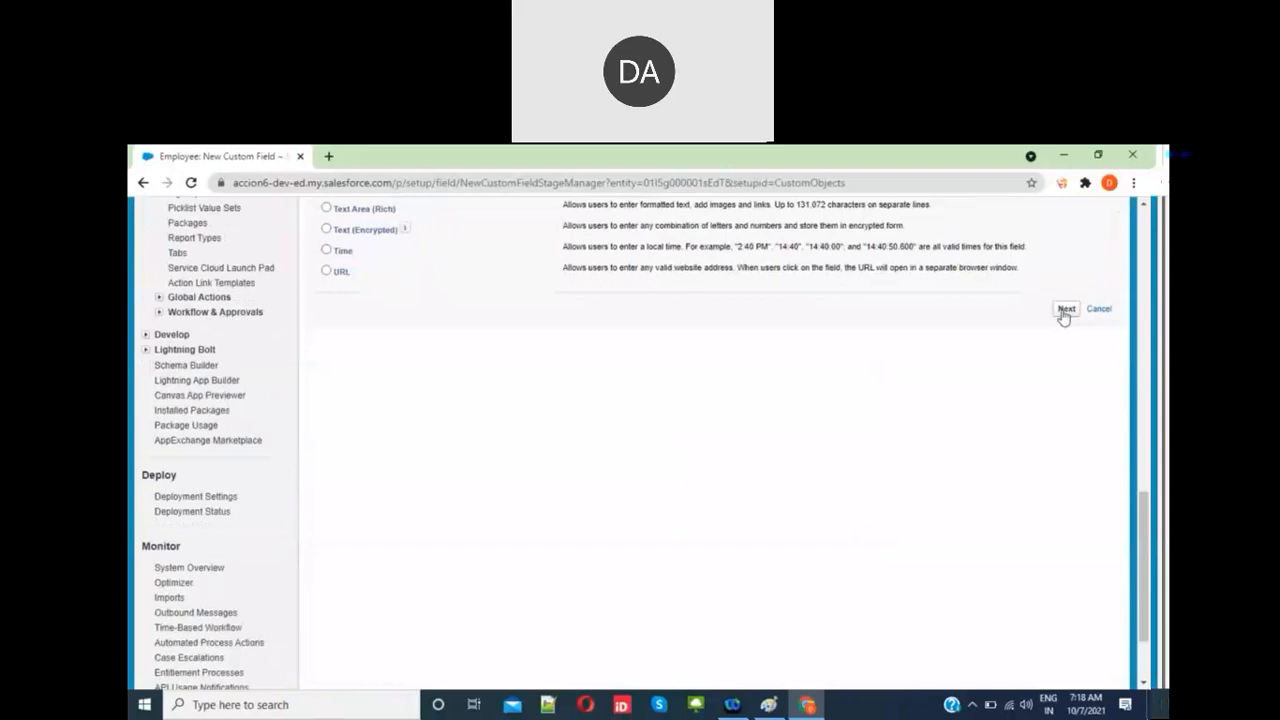
click(1066, 309)
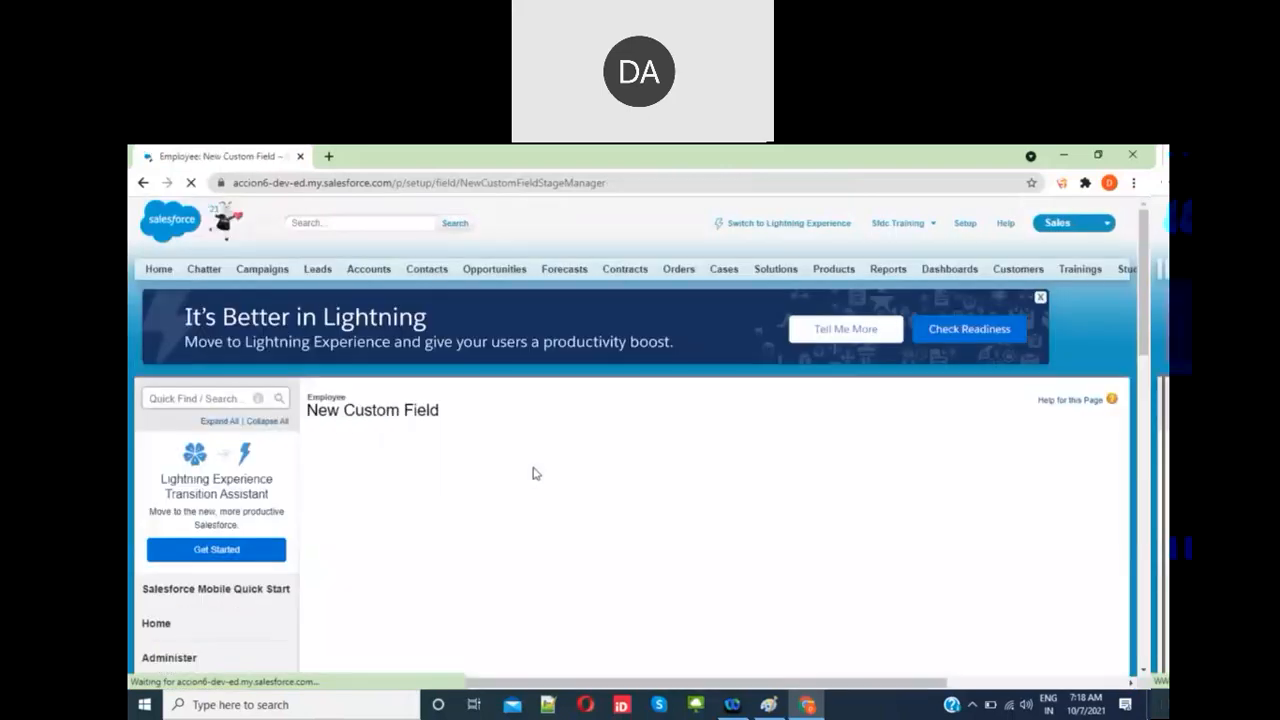
Step: Define a 'Payroll Company' text field of length 80 and save it to Employee Layout
click(504, 511)
text(Pa)
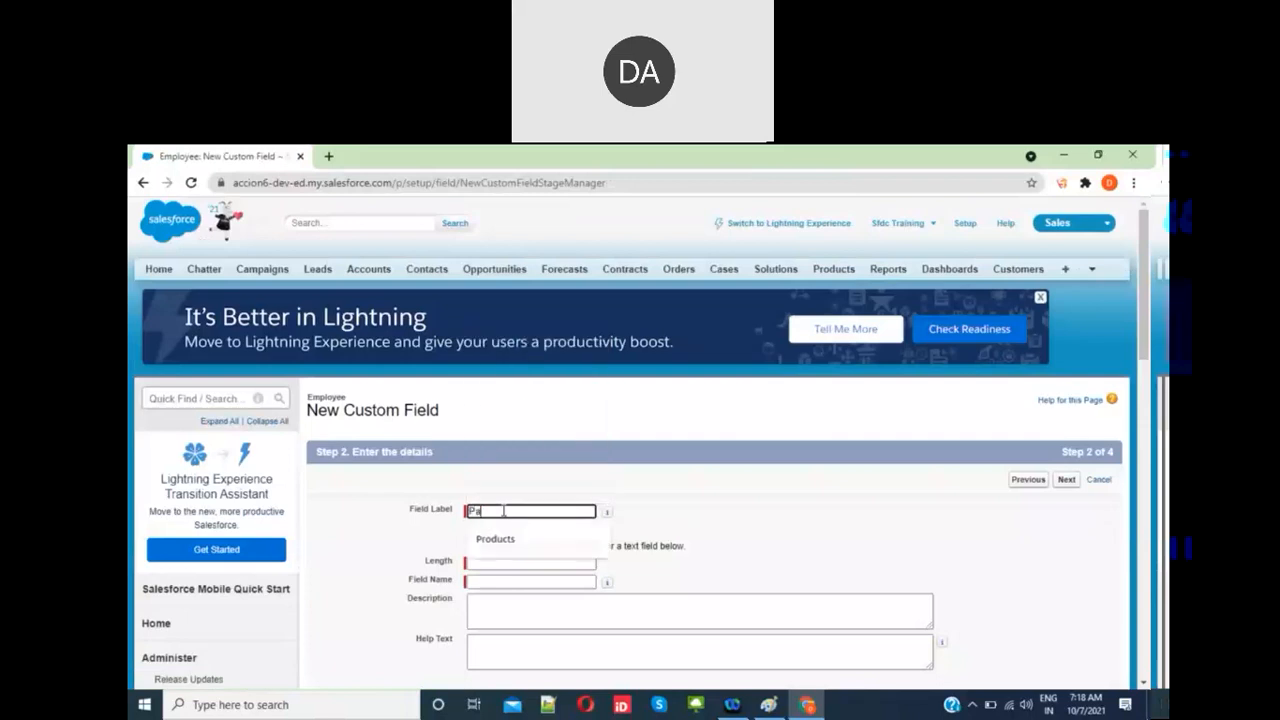
text(yroll )
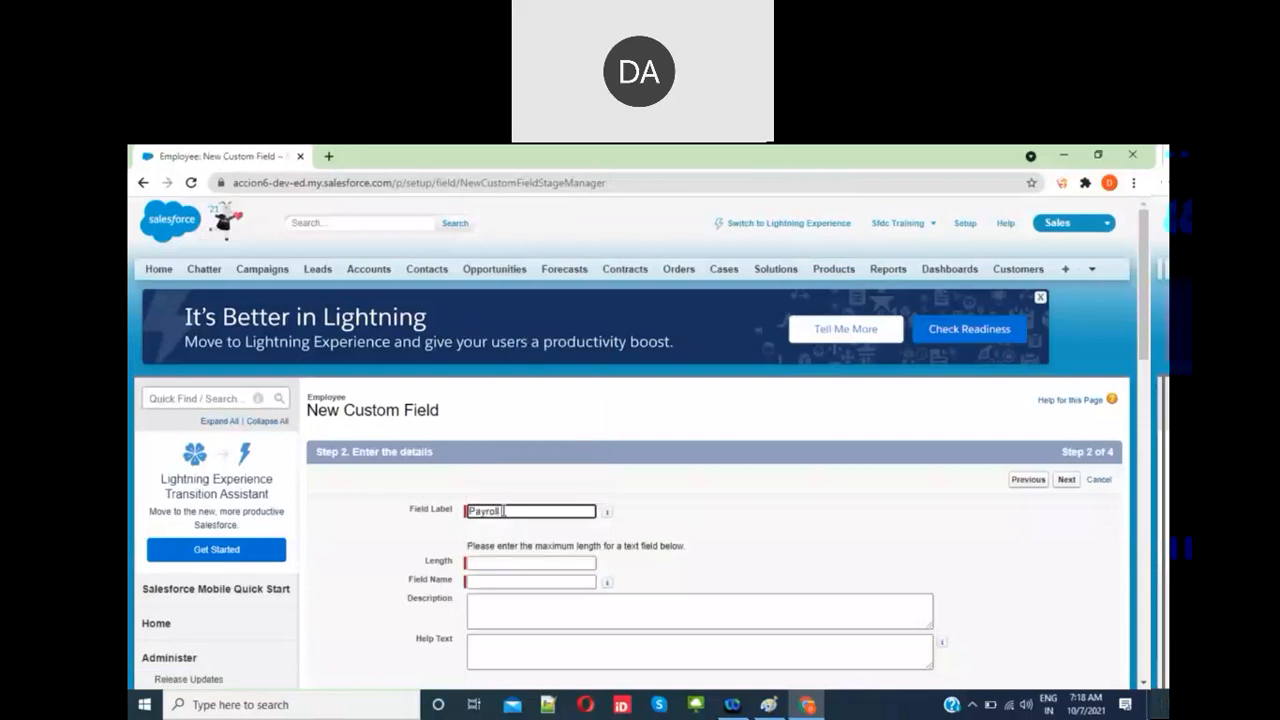
text(Company)
key(Tab)
click(590, 563)
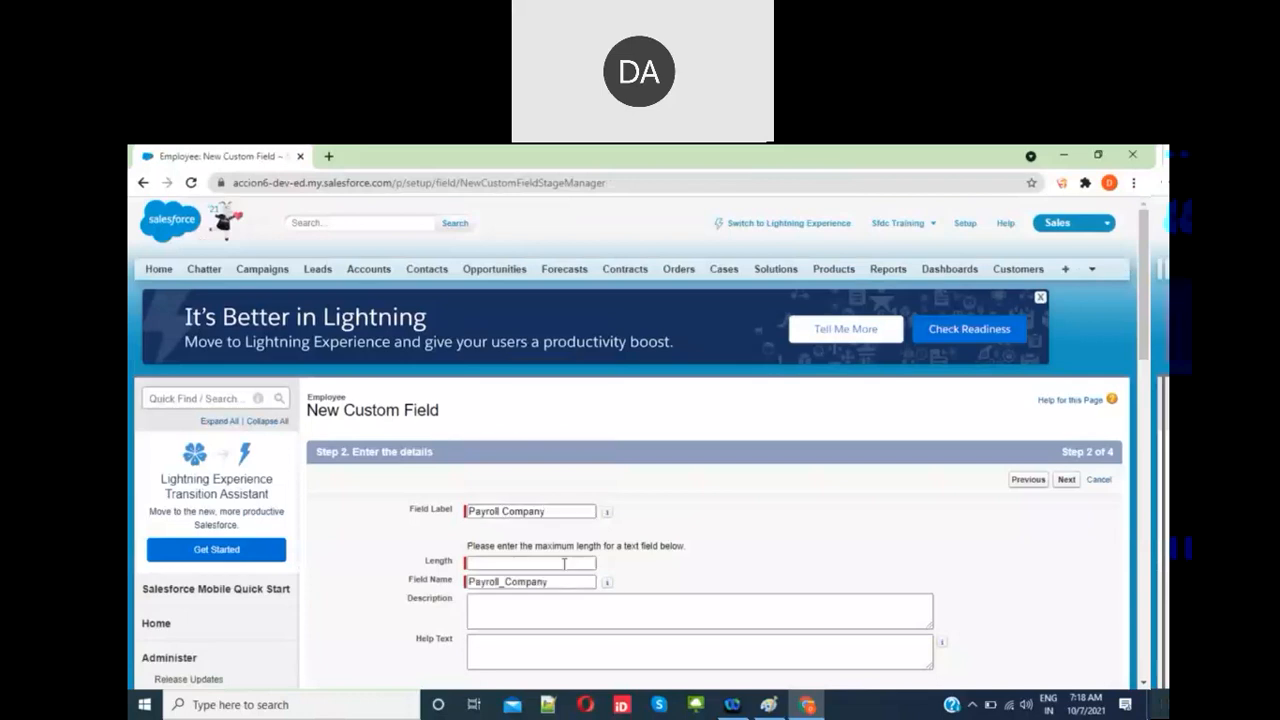
text(80)
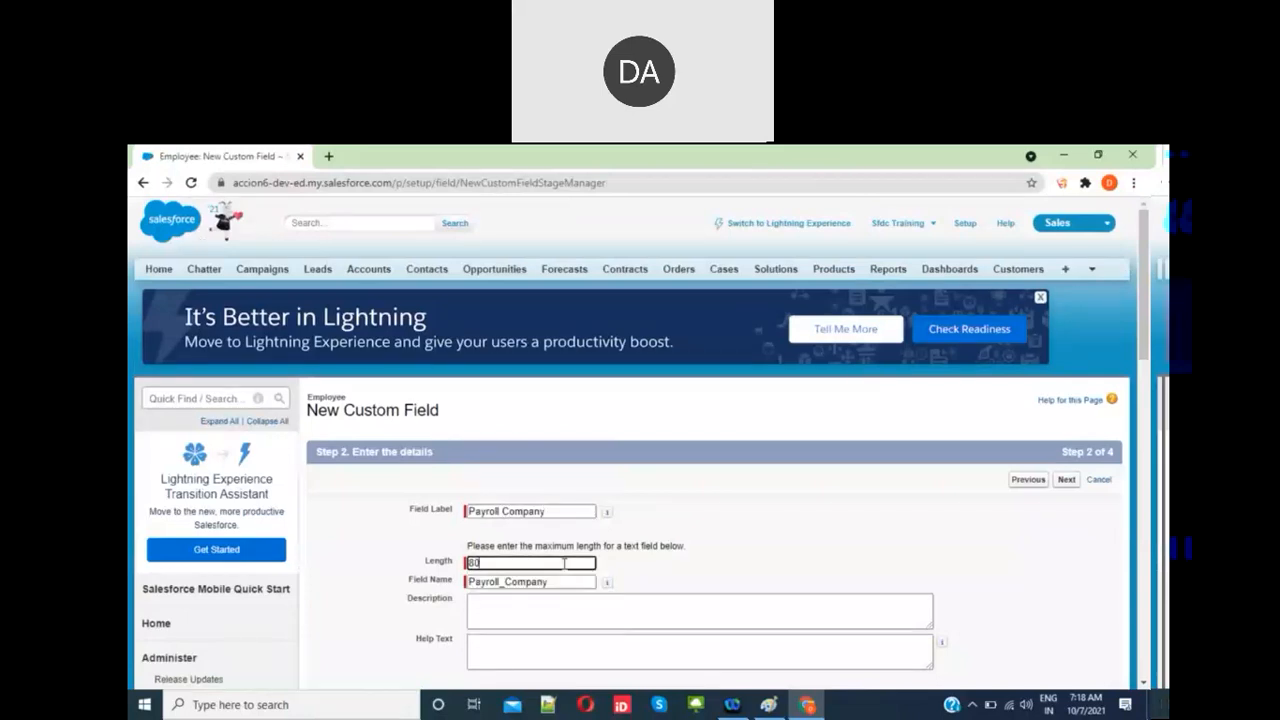
scroll(565, 563, down, 3)
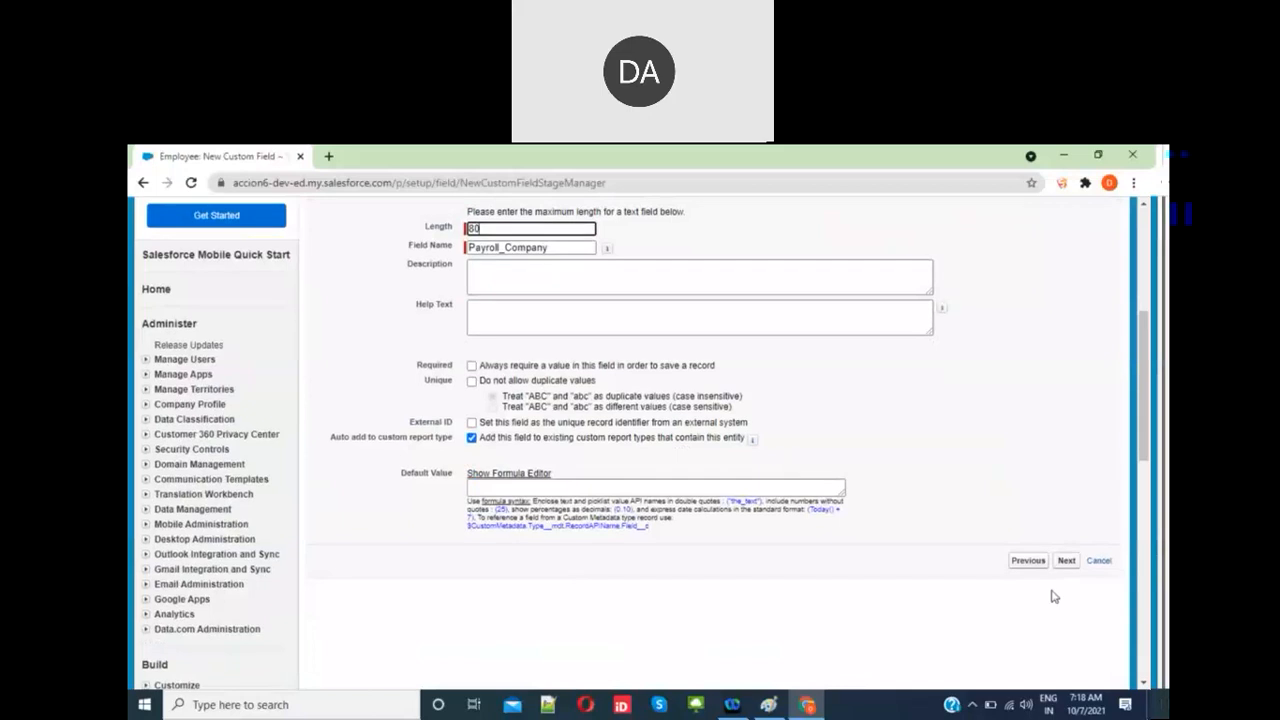
click(1066, 561)
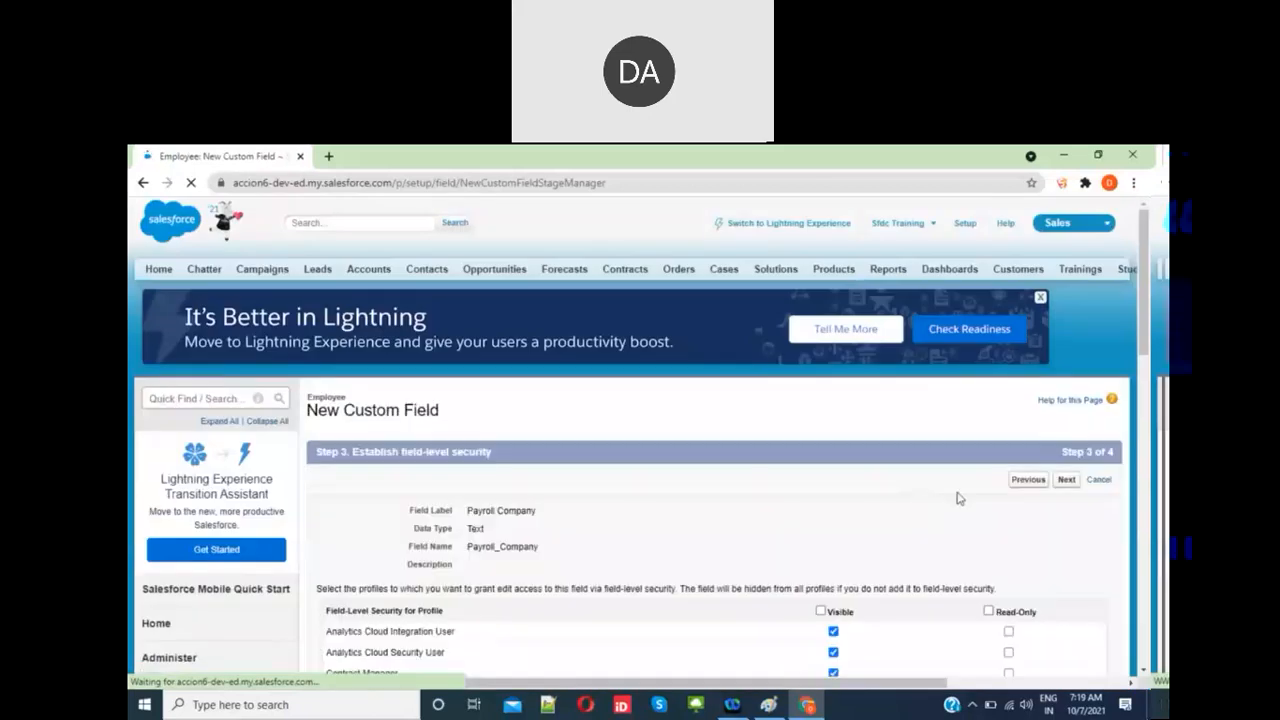
click(1068, 482)
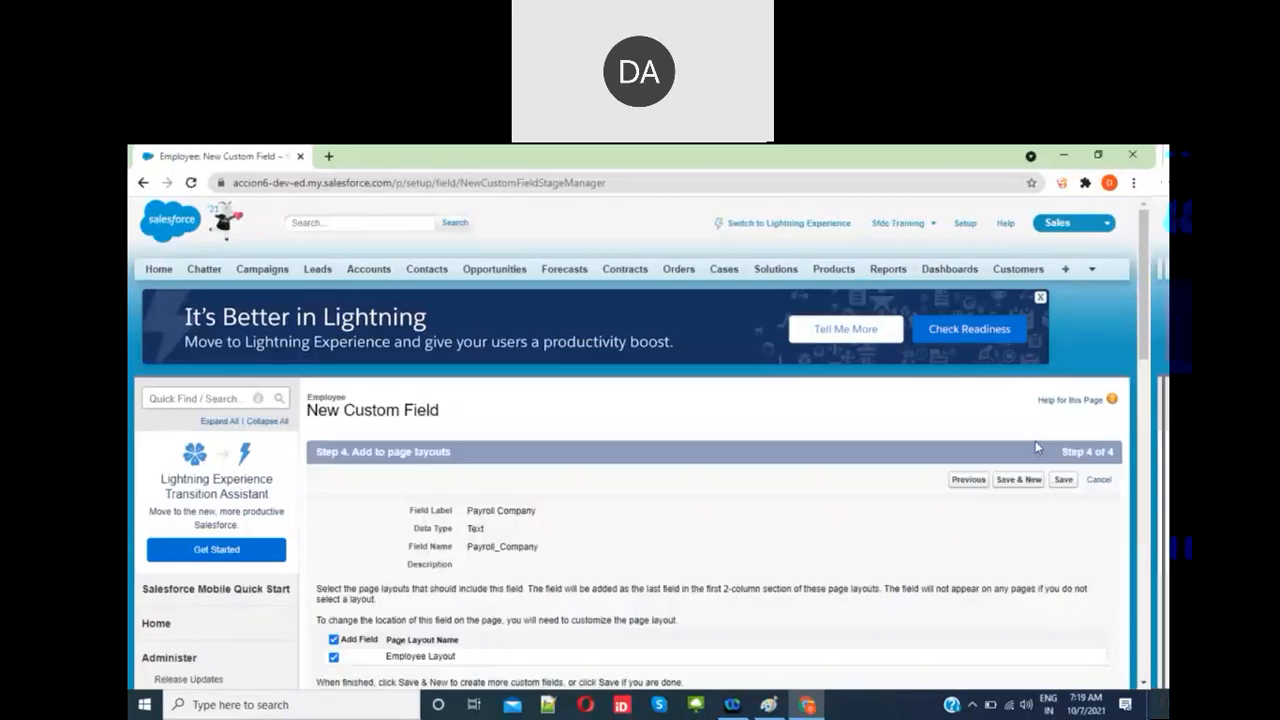
click(1062, 481)
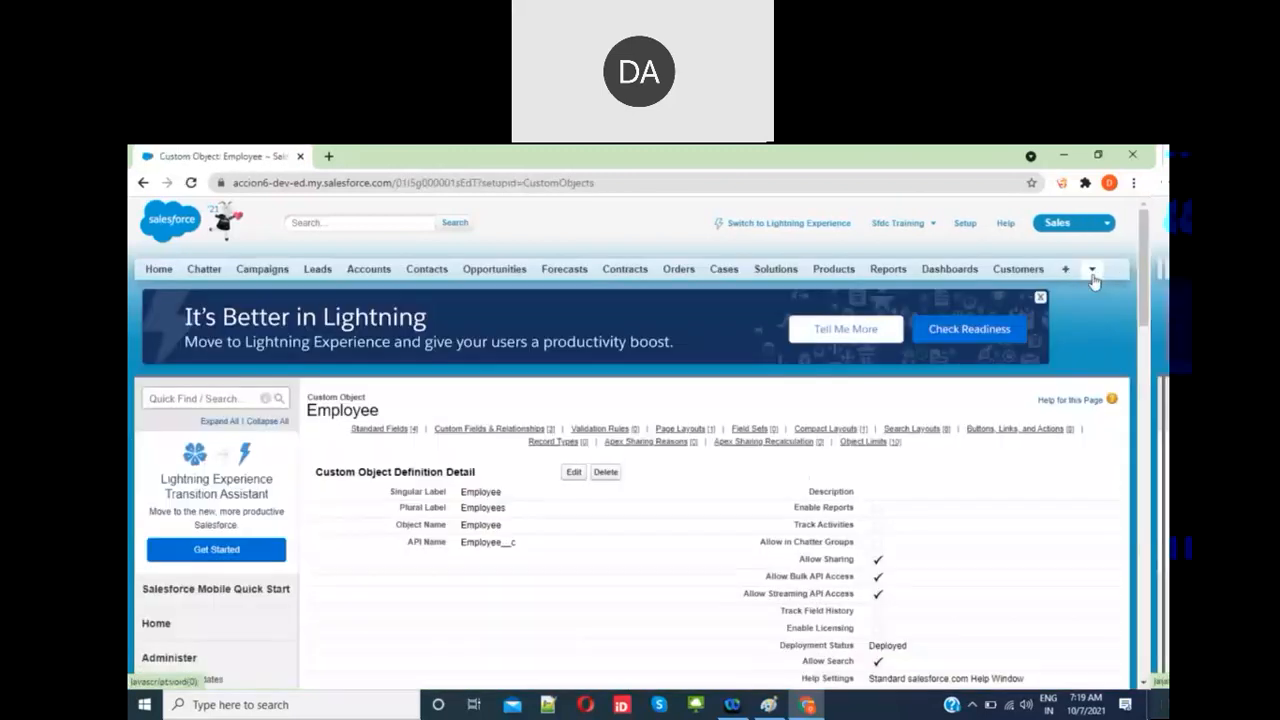
Step: Open the Employees tab, preview the new-employee form's Payroll Company field, then cancel it
click(1093, 270)
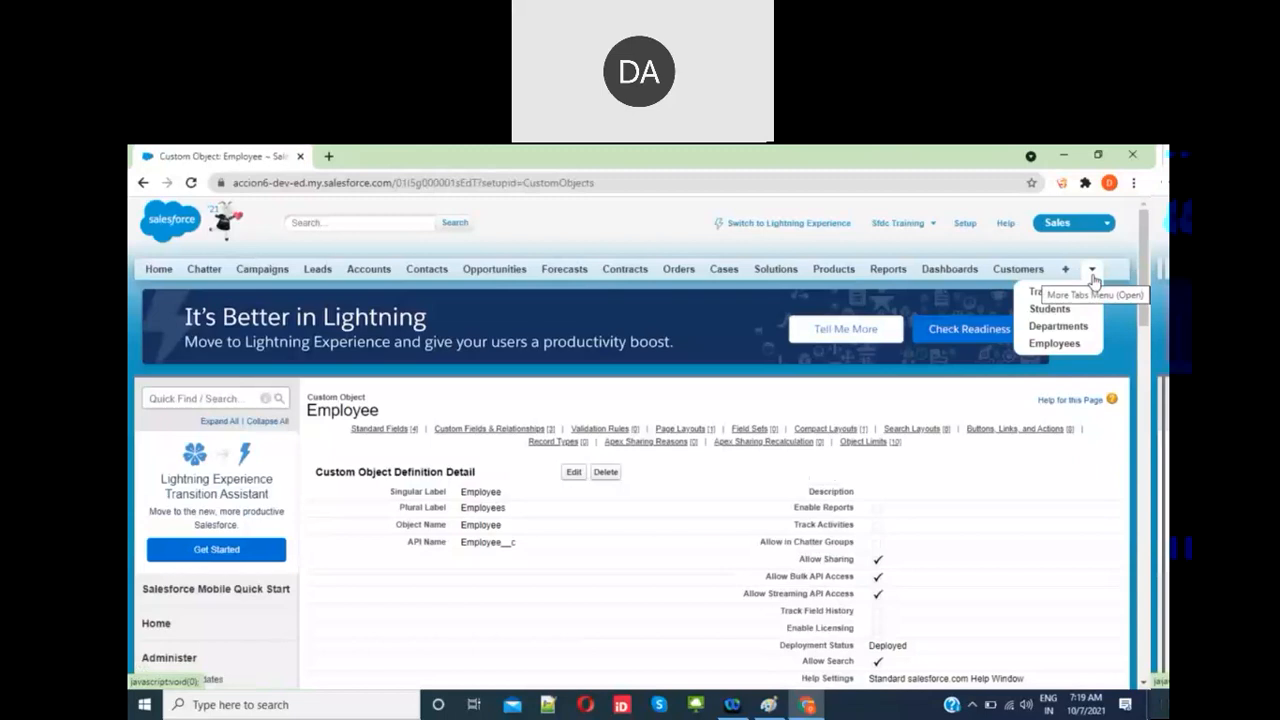
click(1054, 344)
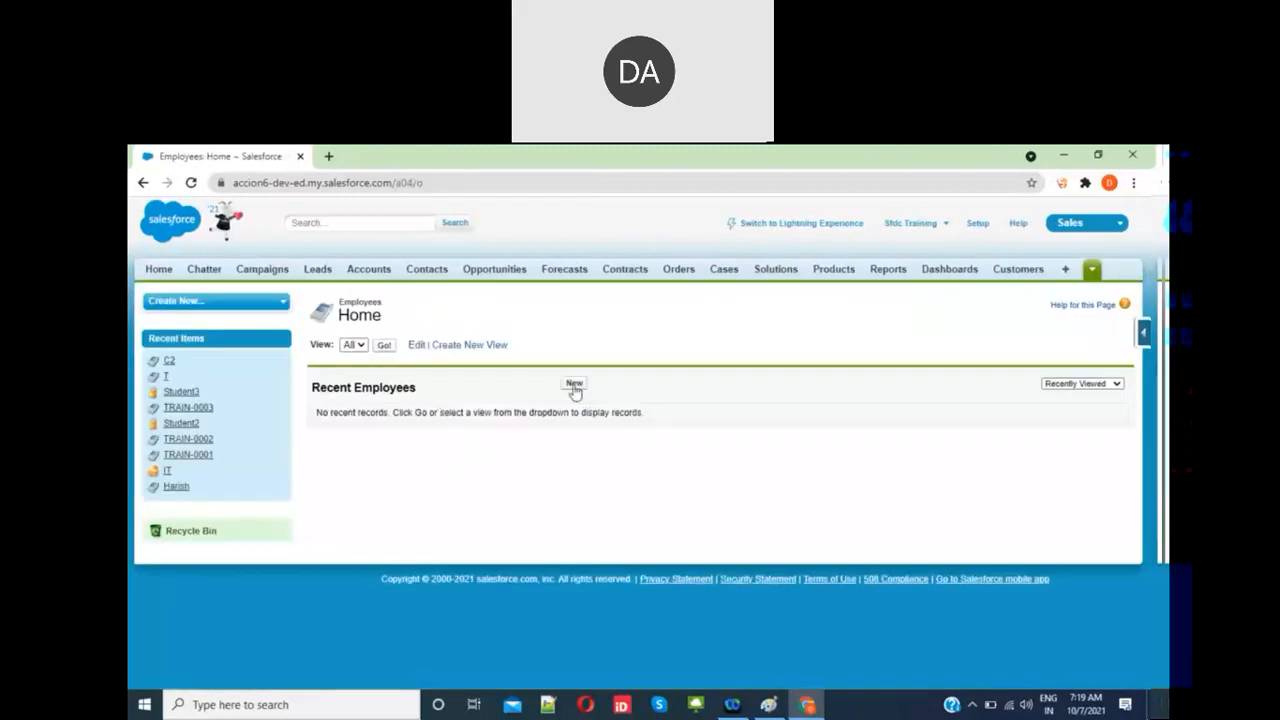
click(574, 387)
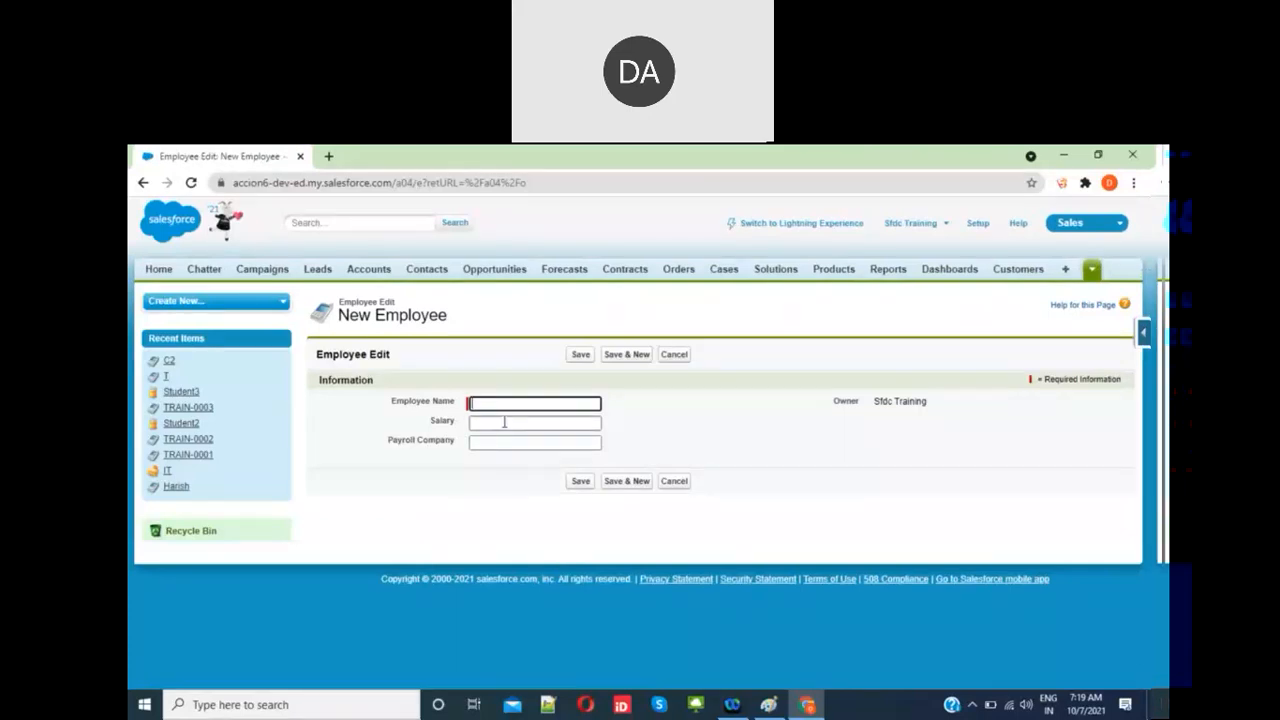
click(501, 442)
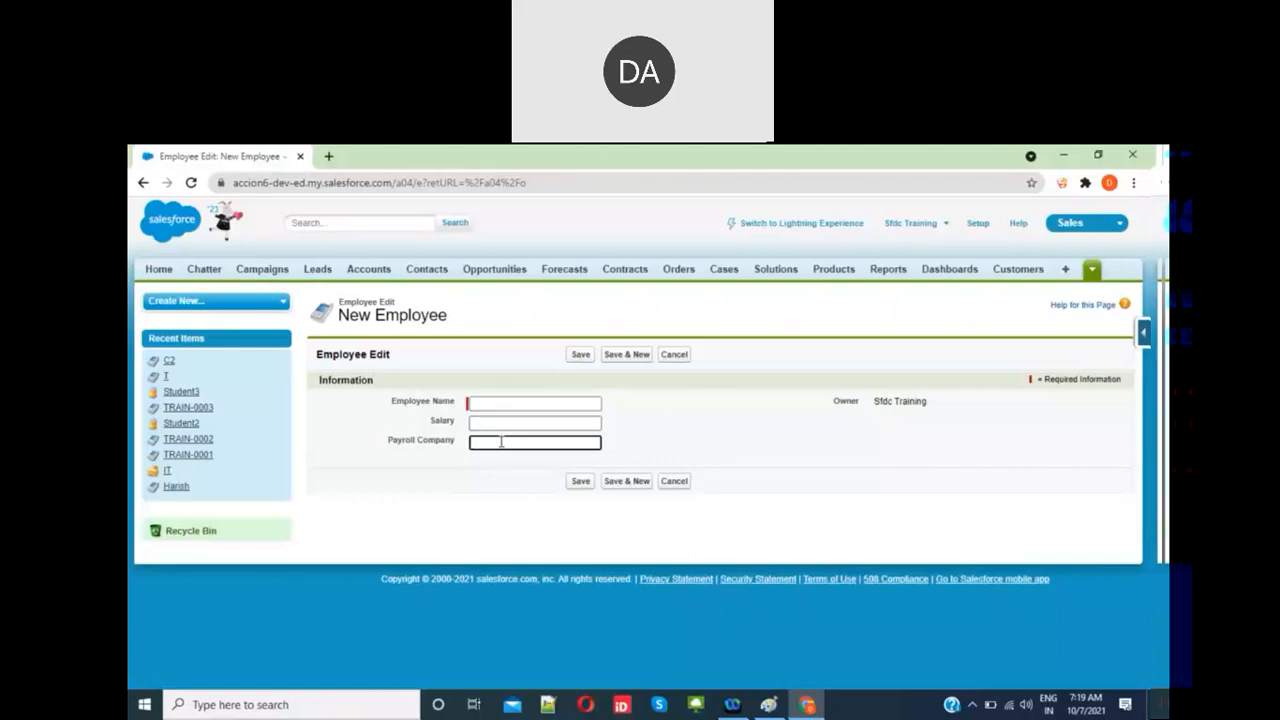
click(614, 406)
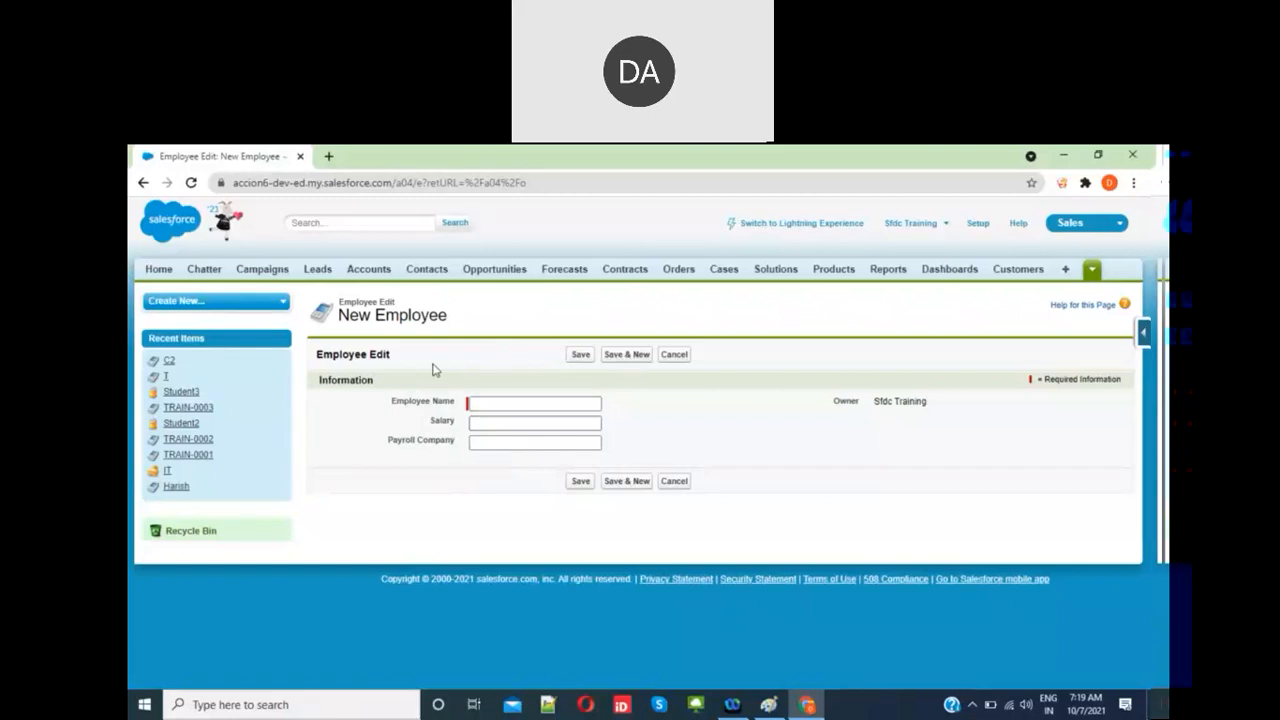
click(676, 354)
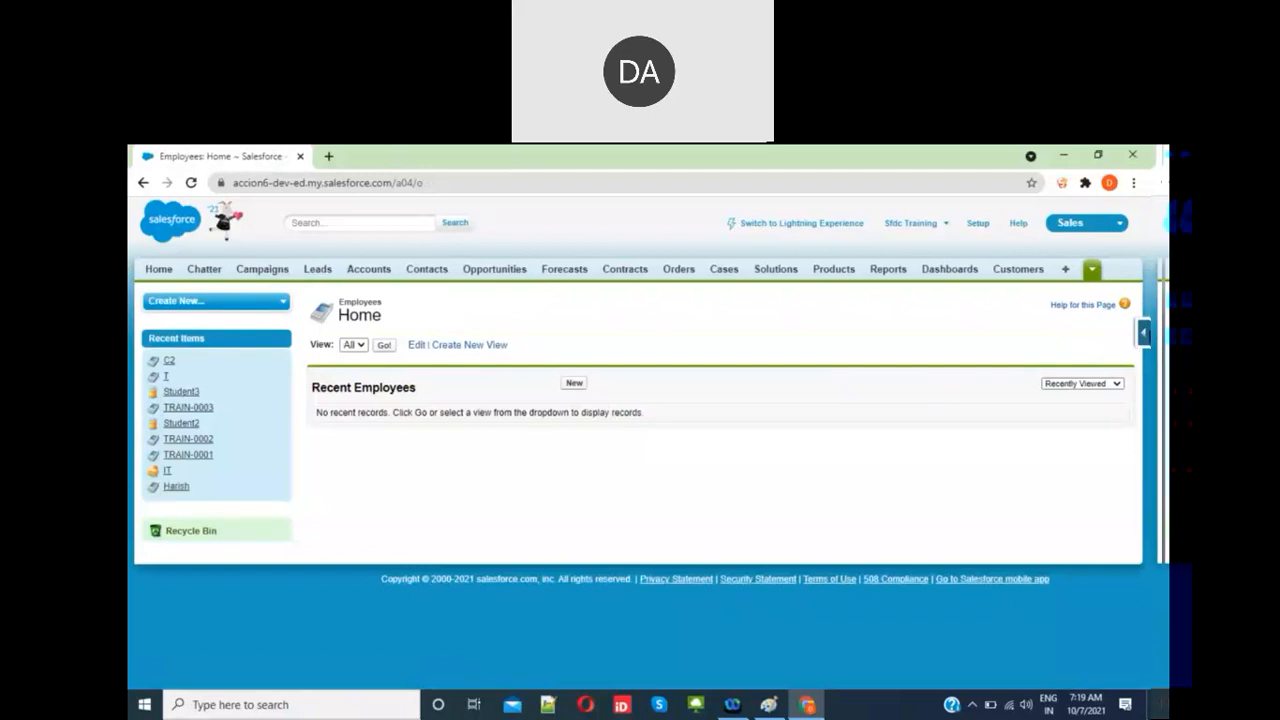
Step: Go to the Employee object's setup details and start a new record type
click(1143, 333)
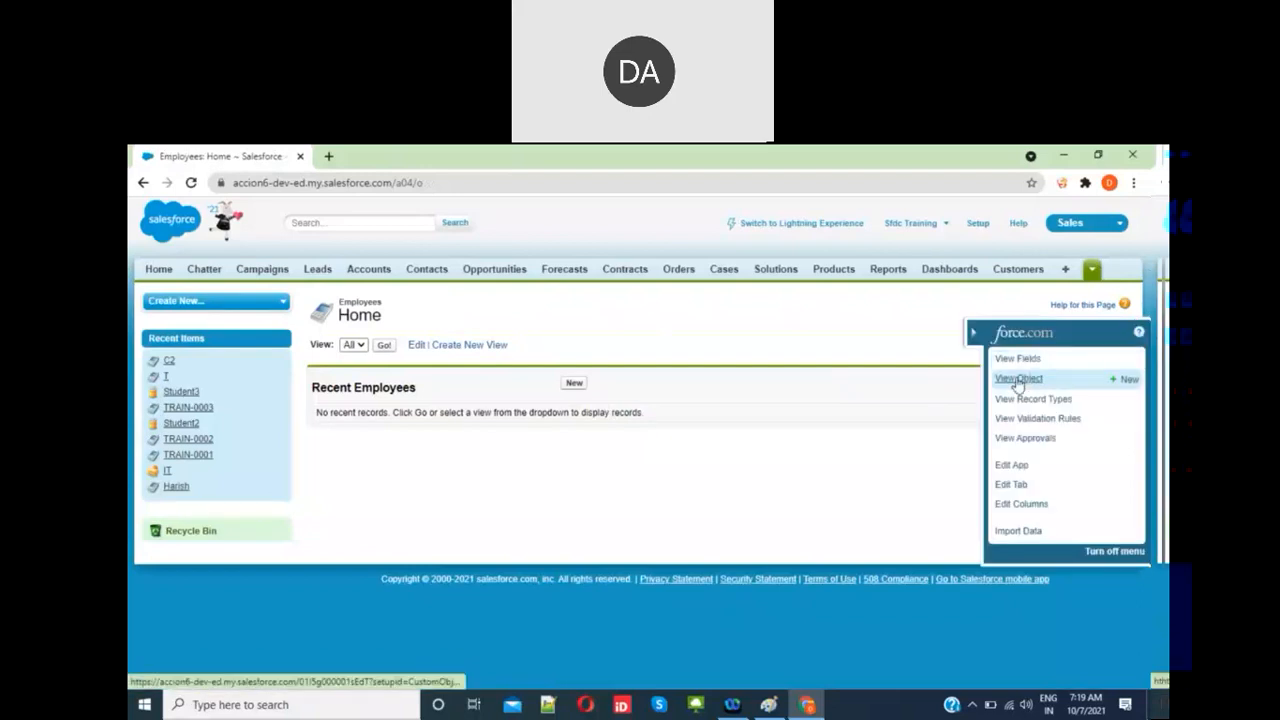
click(1020, 376)
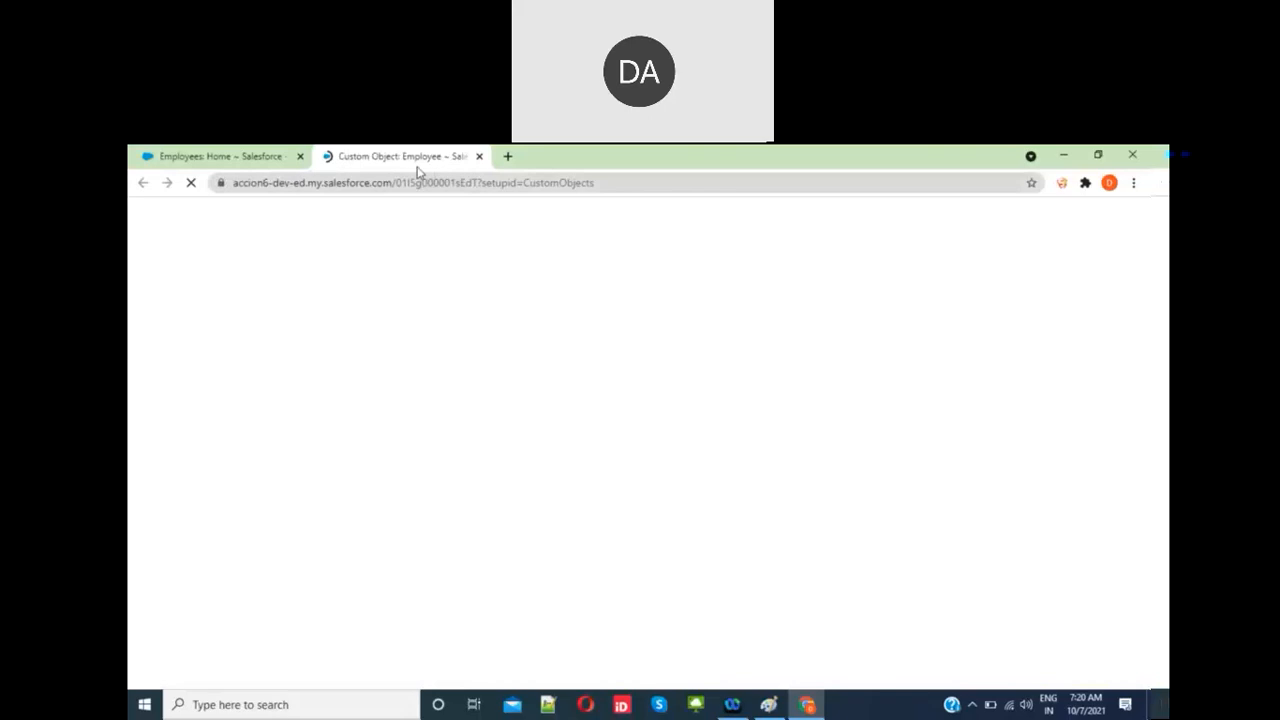
scroll(518, 497, down, 3)
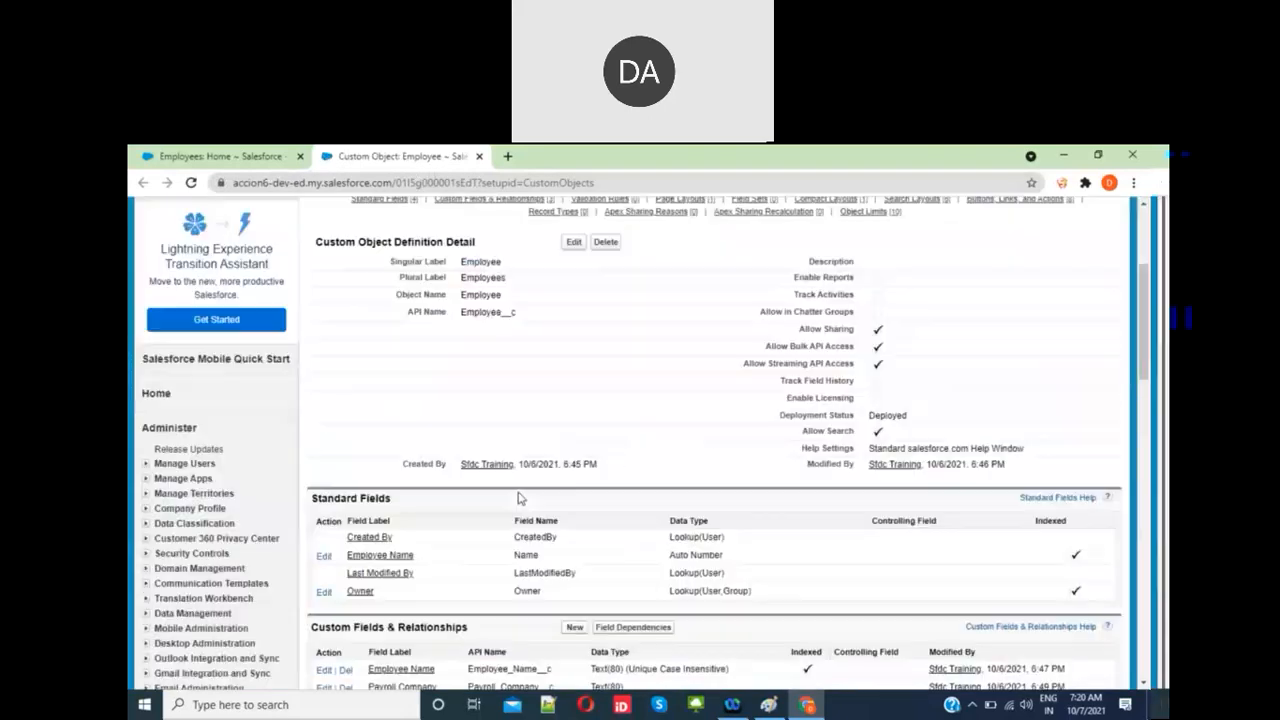
scroll(518, 497, down, 5)
scroll(518, 497, down, 3)
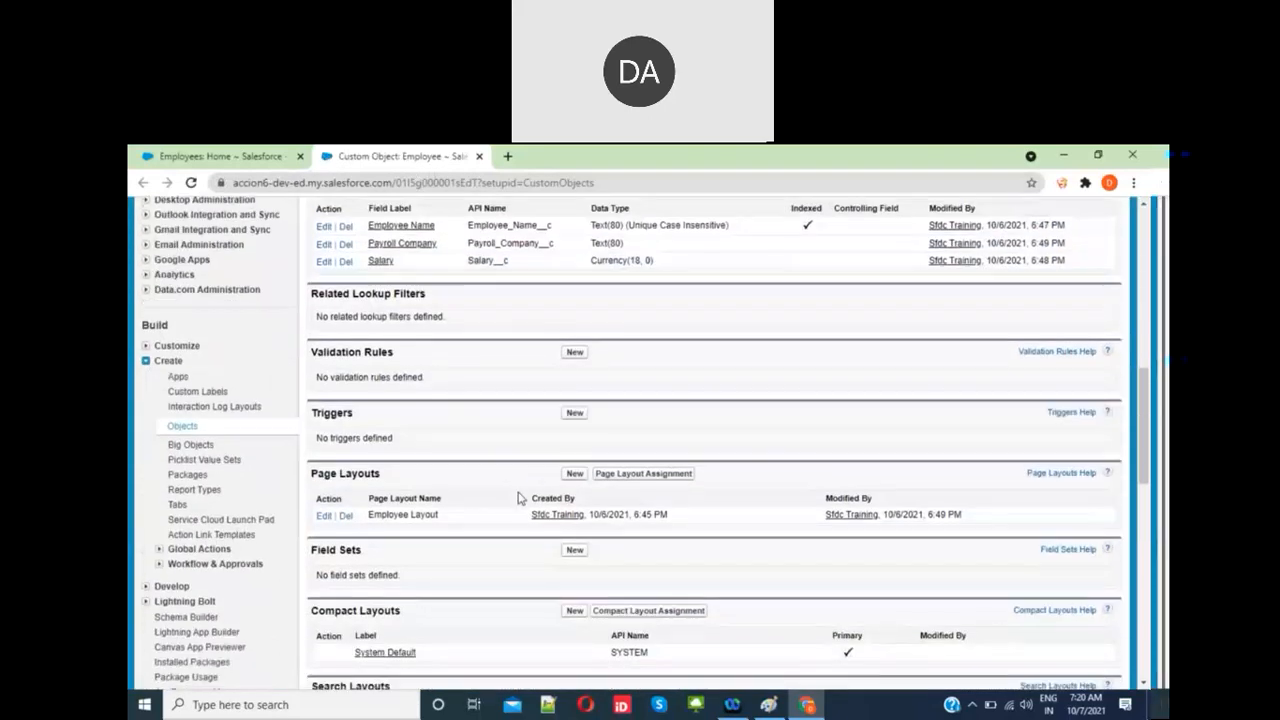
scroll(518, 497, down, 5)
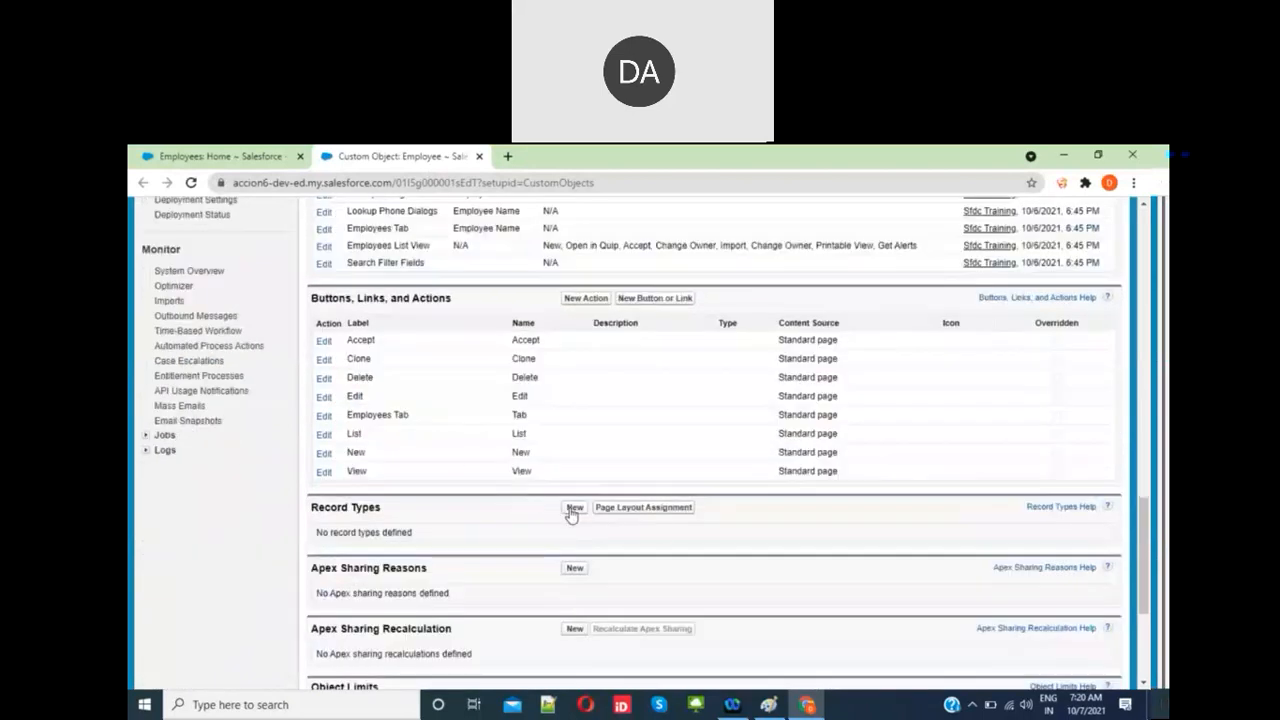
click(573, 510)
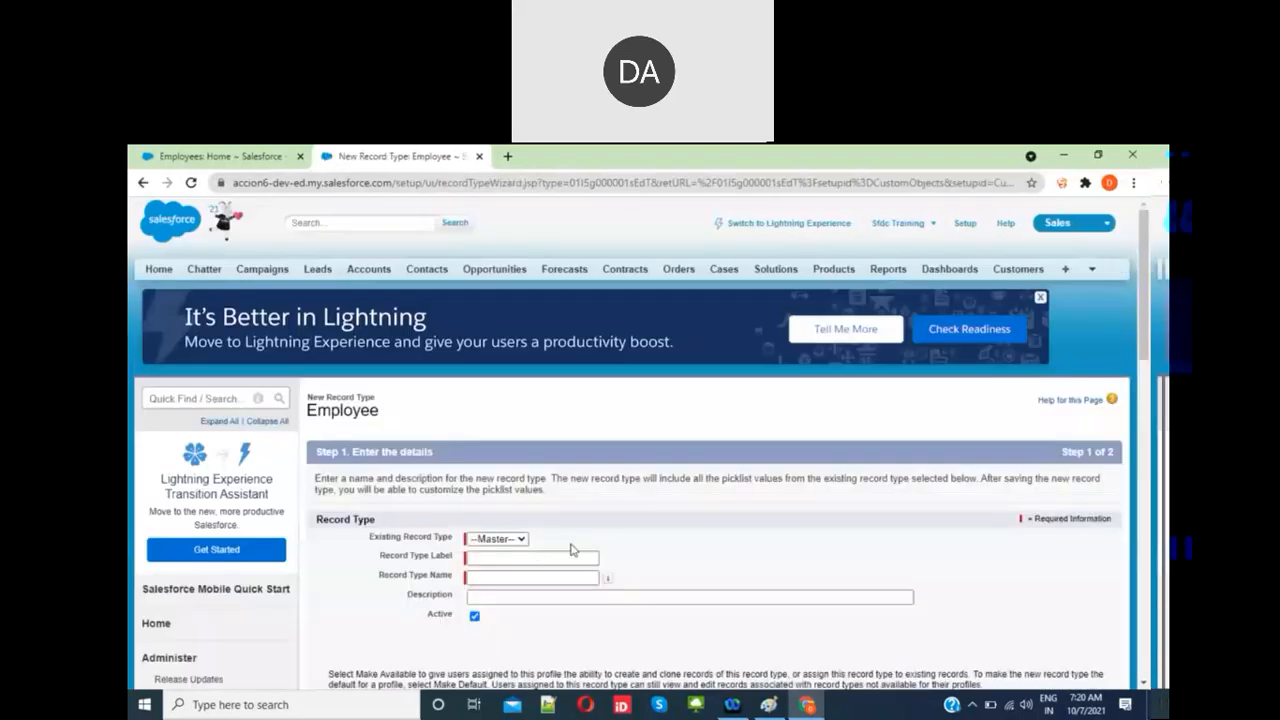
Step: Create a 'Permanent' record type using Employee Layout for all profiles and save it
click(533, 556)
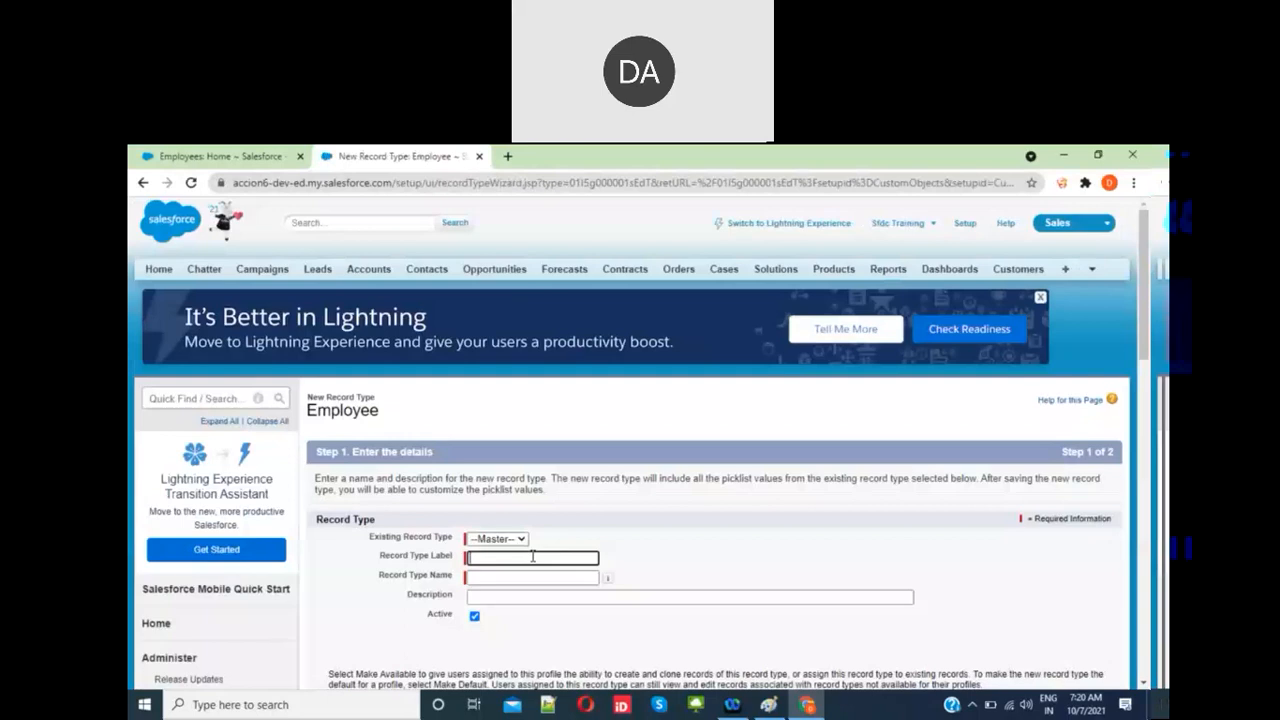
text(Permanent)
click(740, 518)
scroll(656, 603, down, 3)
scroll(657, 608, down, 5)
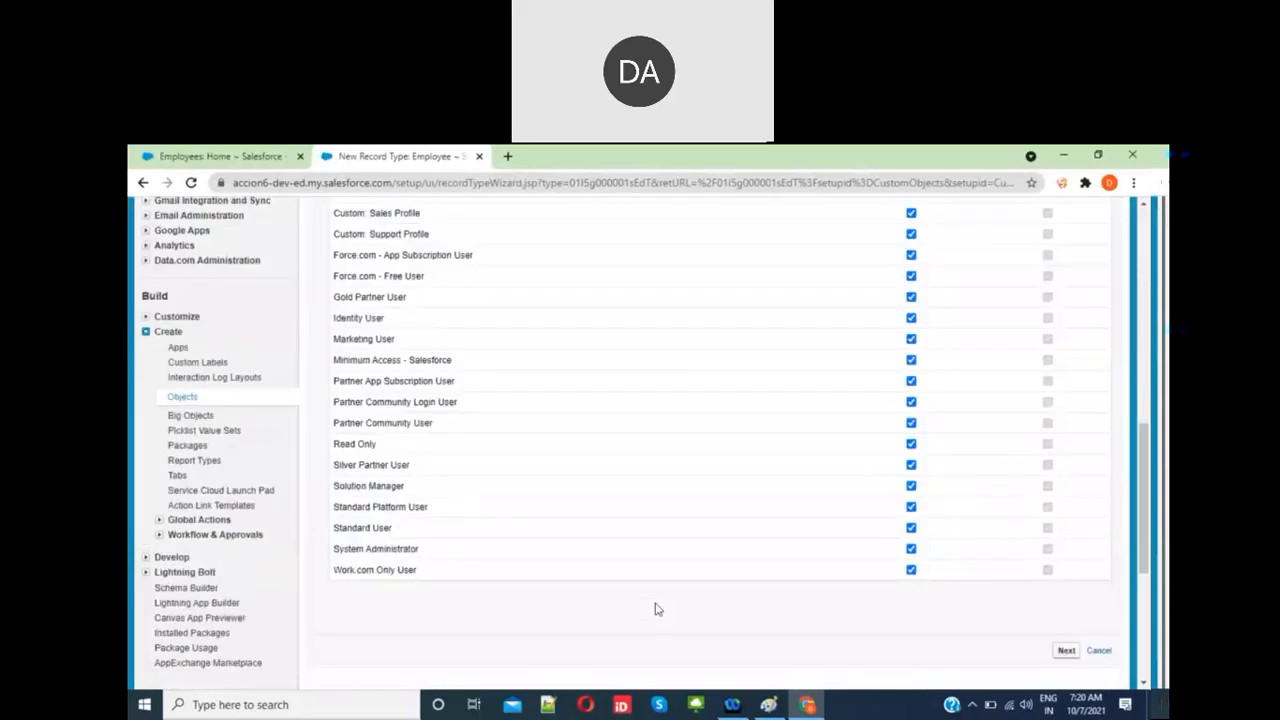
scroll(655, 609, down, 2)
click(1066, 544)
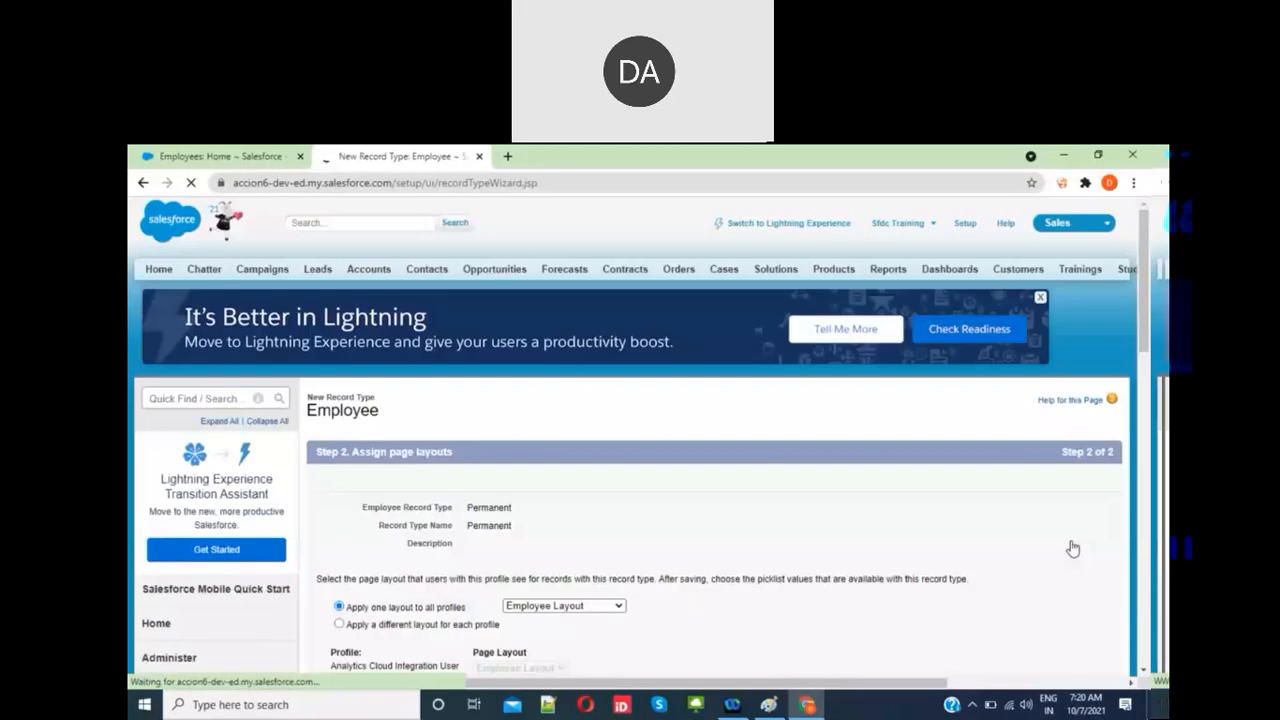
scroll(1072, 548, down, 10)
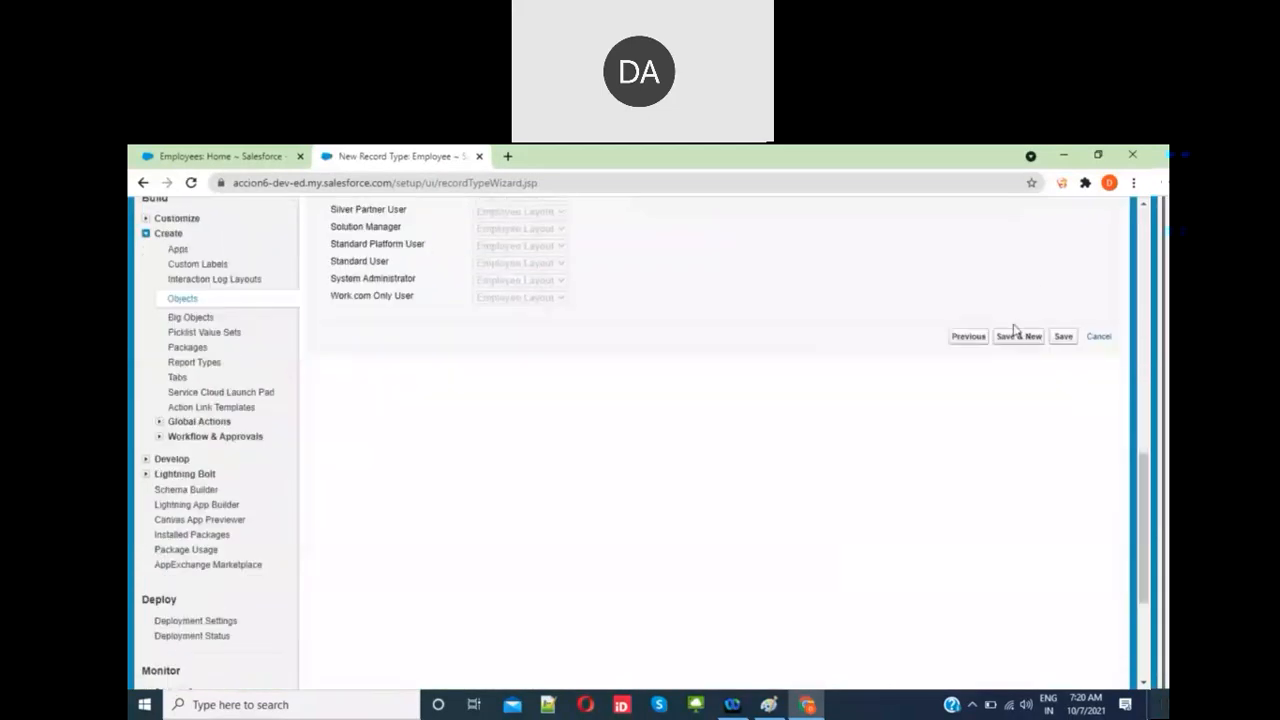
click(1013, 338)
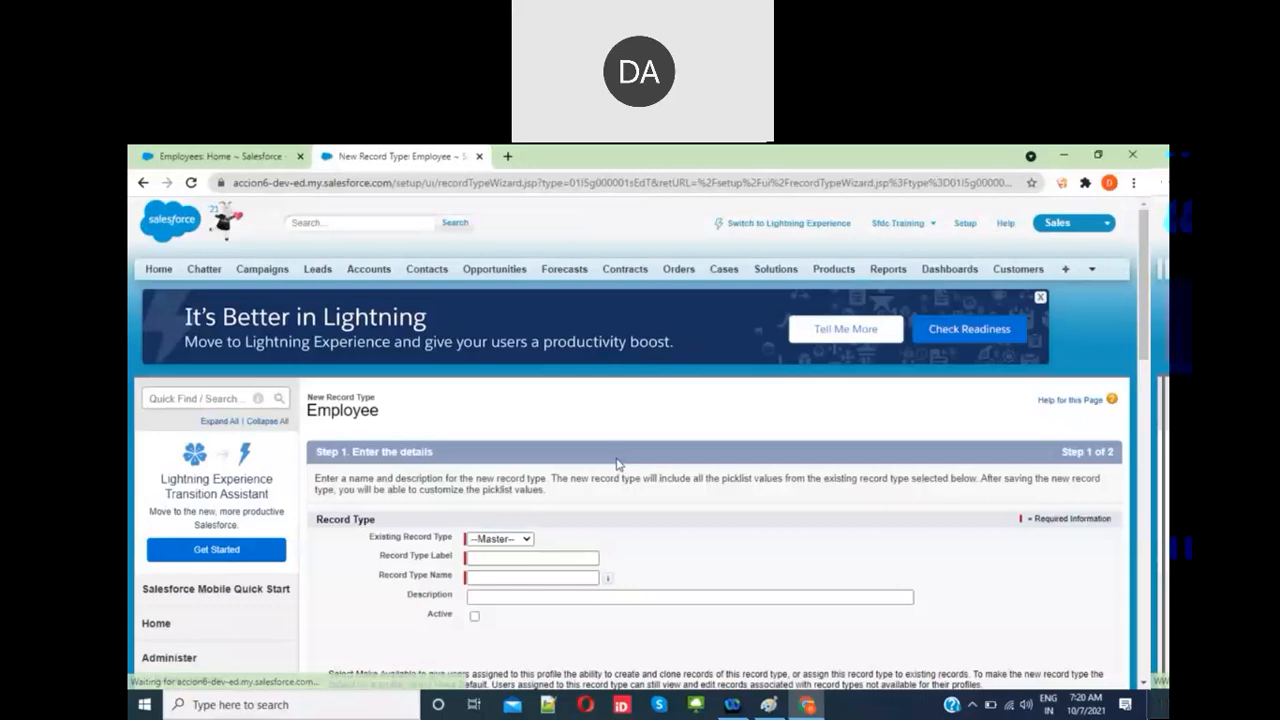
Step: Enter 'Contract' as the second record type label and make it available to all profiles
scroll(617, 464, down, 1)
click(535, 472)
text(Con)
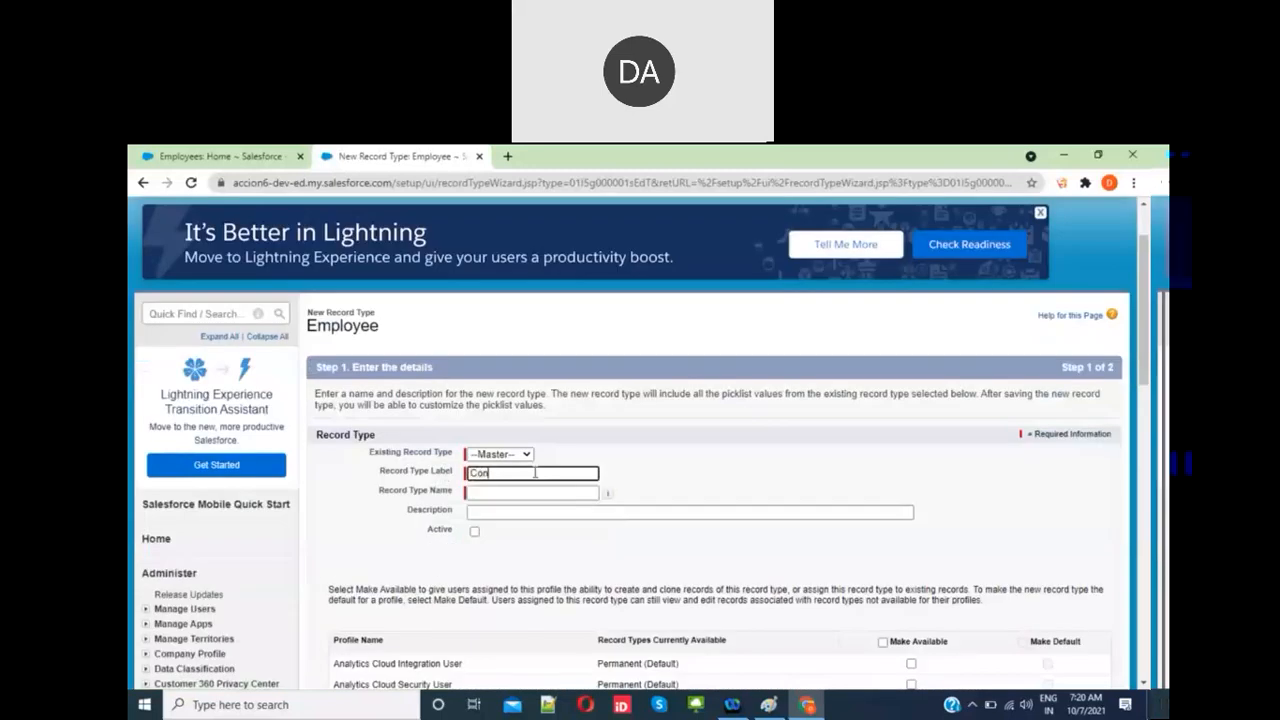
text(tractr)
key(BackSpace)
click(713, 508)
scroll(713, 508, down, 1)
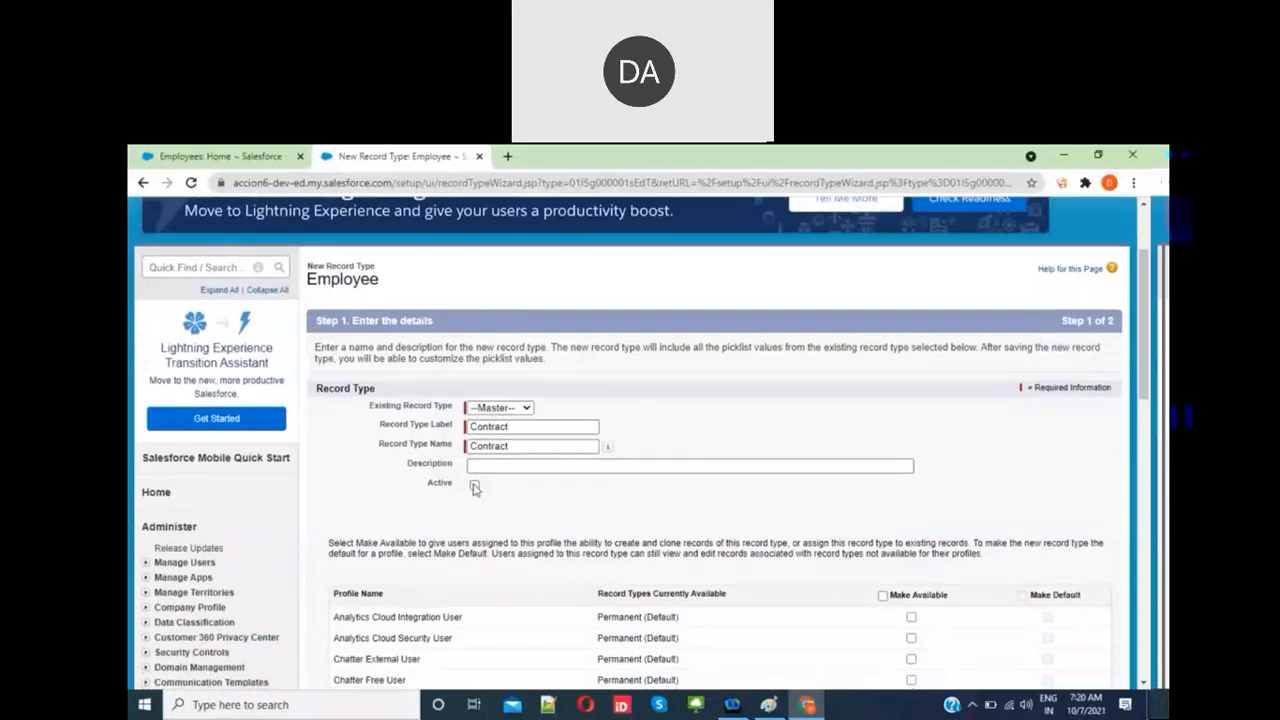
scroll(700, 527, down, 5)
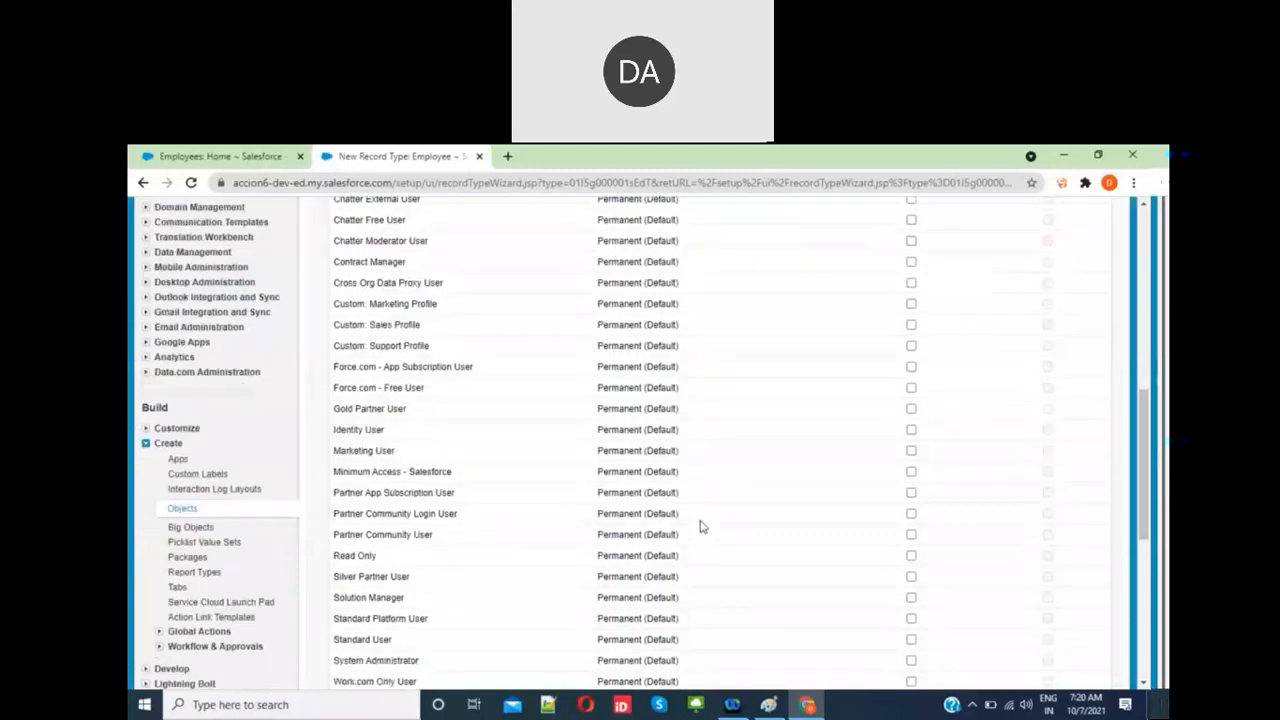
scroll(700, 527, up, 3)
click(882, 421)
Step: Save the Contract record type, then start a new employee record from the Employees tab
scroll(884, 424, down, 10)
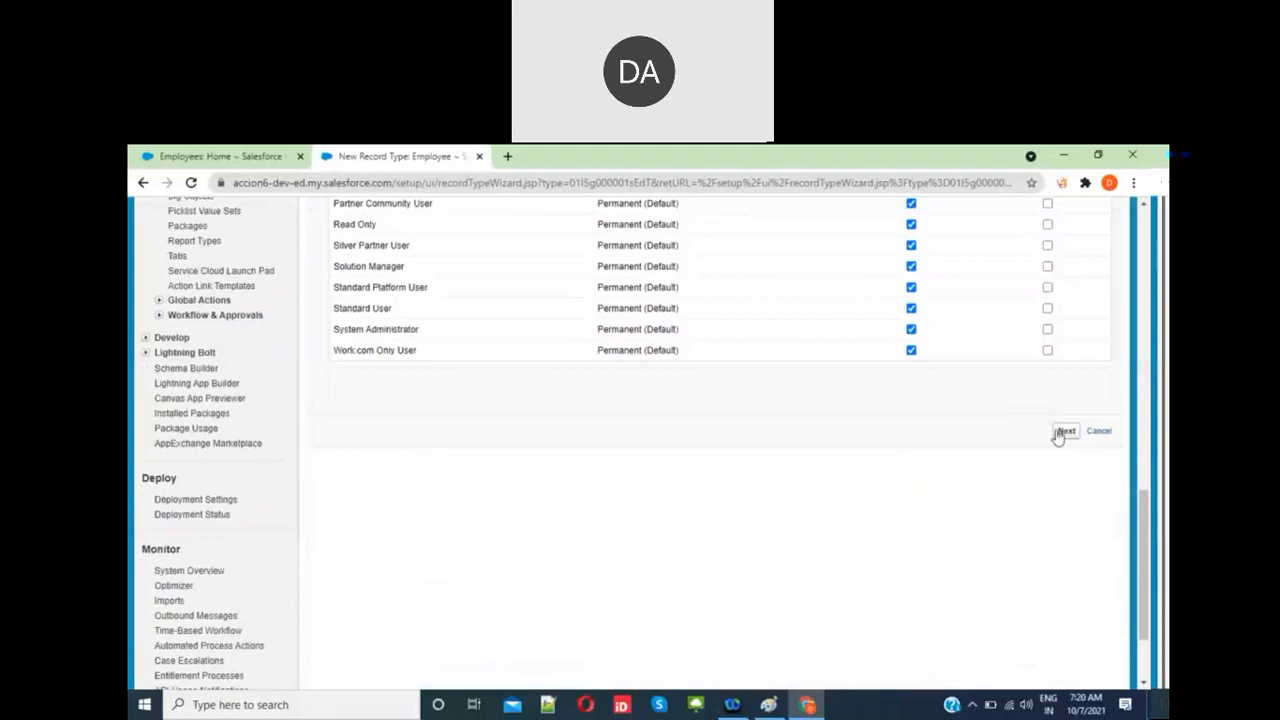
click(1065, 432)
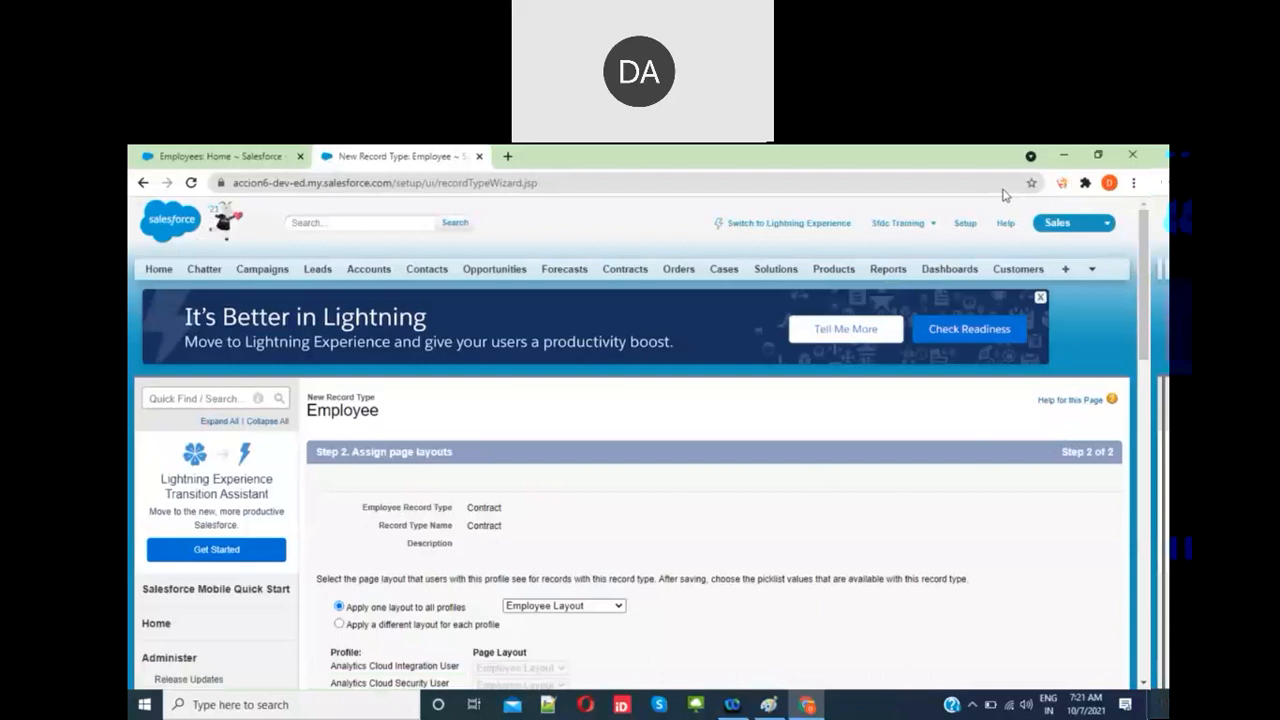
click(731, 165)
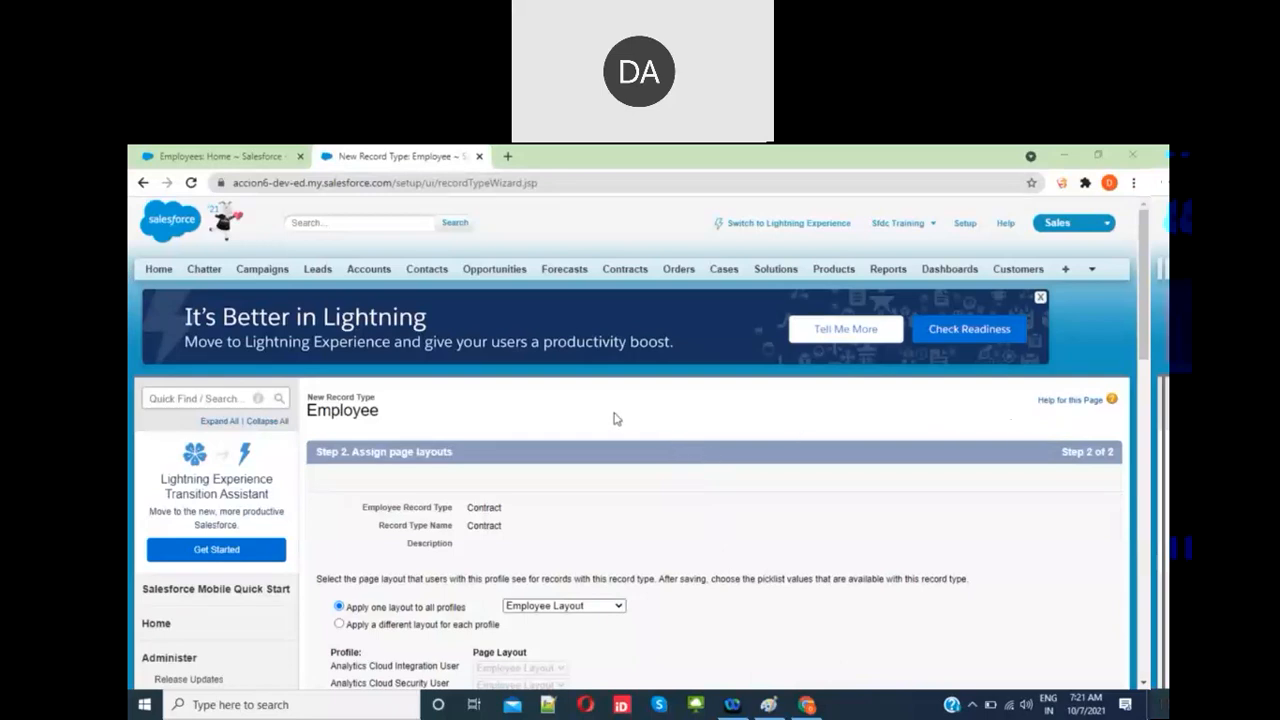
scroll(616, 419, down, 2)
scroll(629, 526, down, 6)
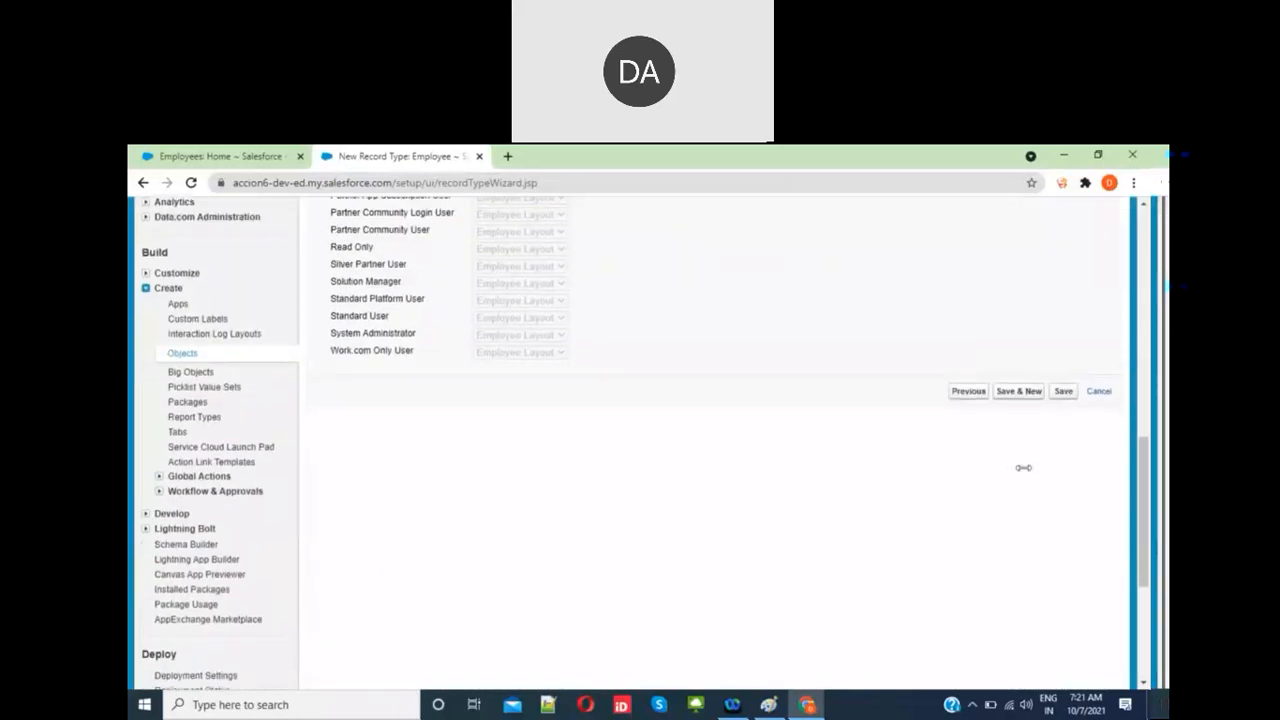
click(1063, 393)
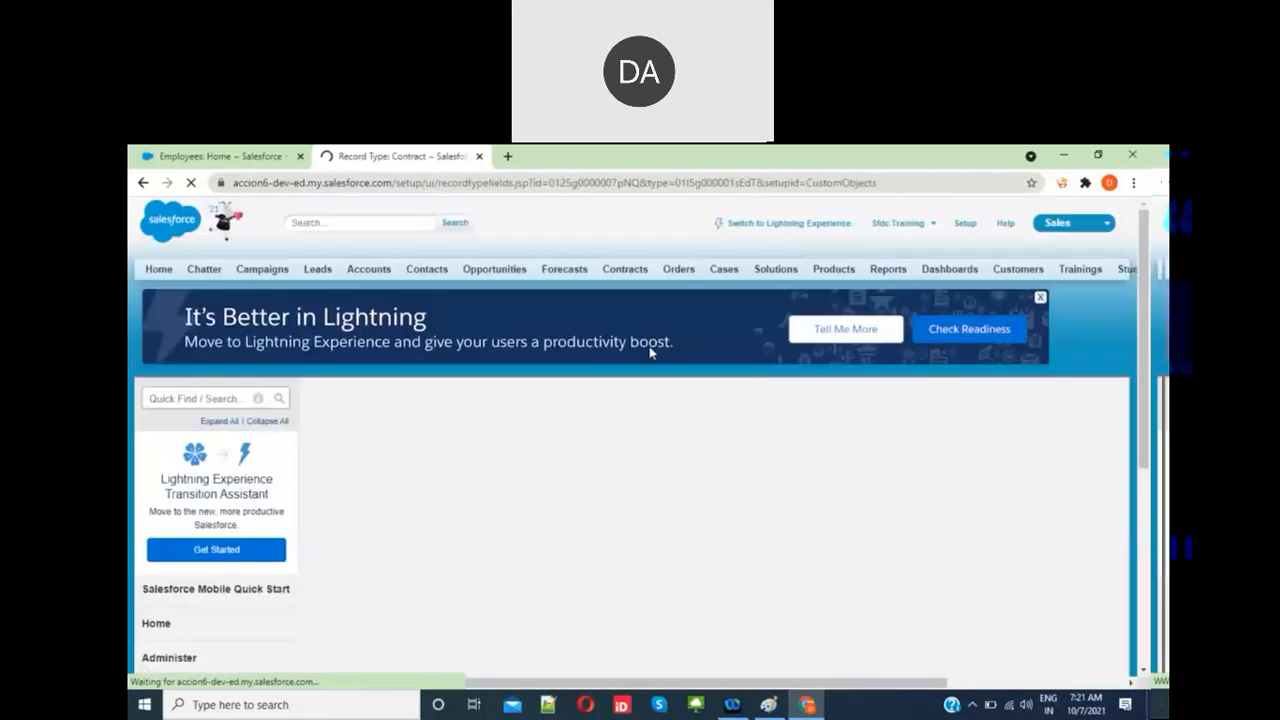
click(236, 158)
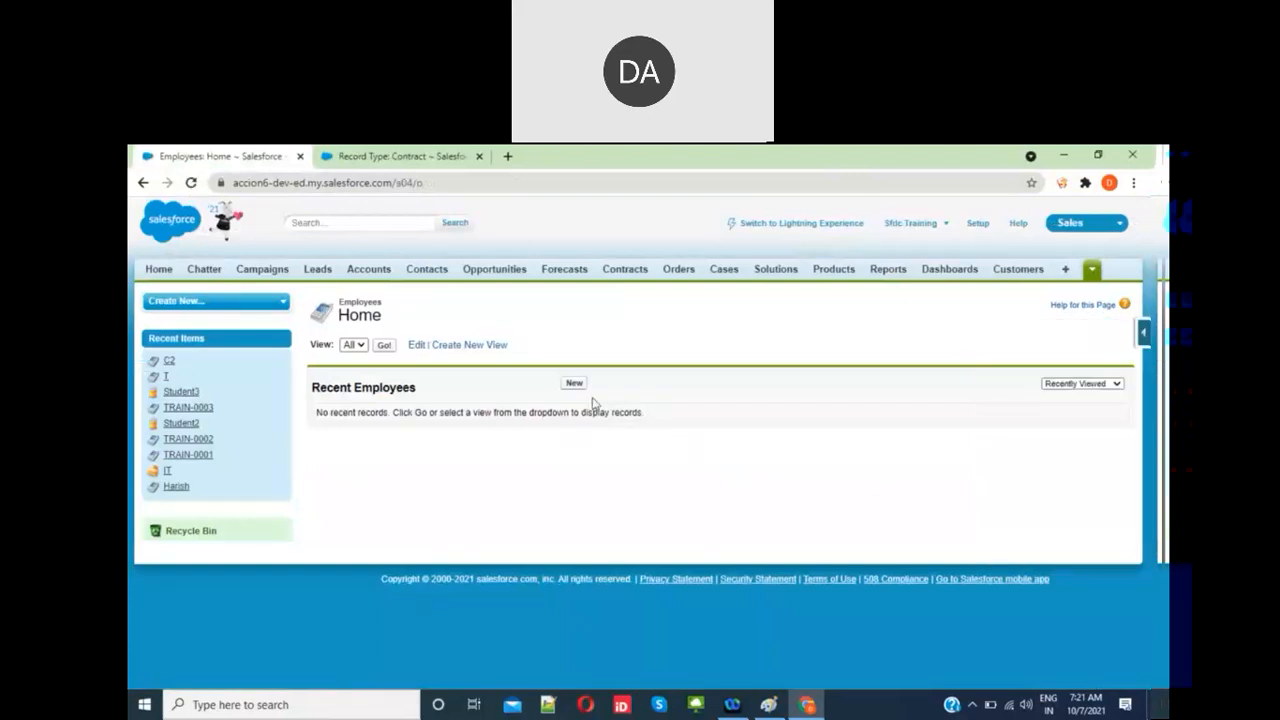
click(573, 384)
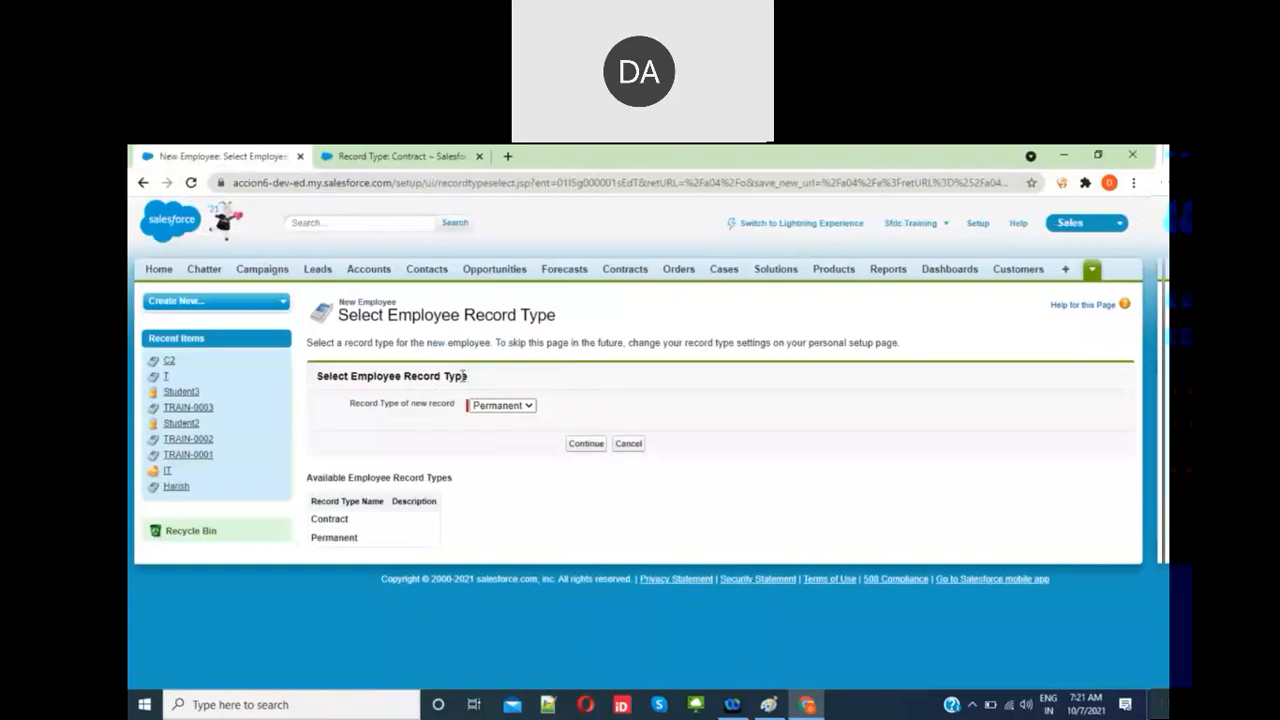
Step: Review the Contract and Permanent record type choices and continue with Permanent to the new-employee form
click(500, 405)
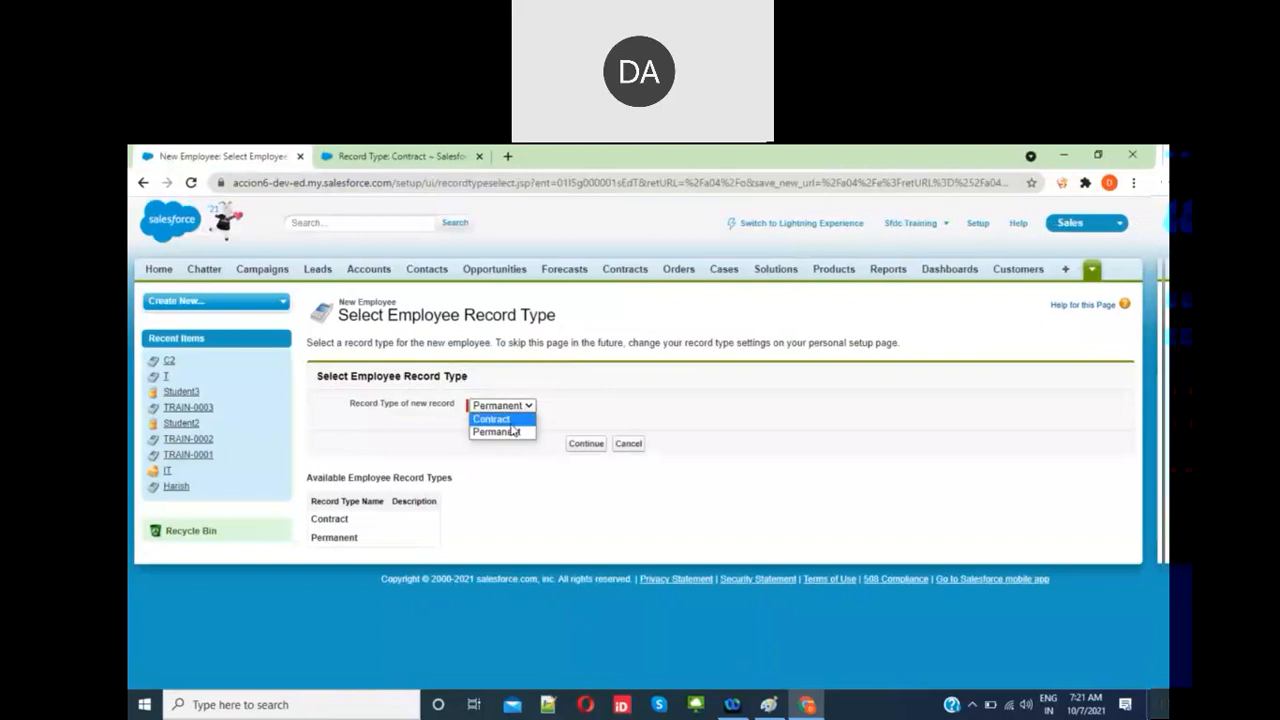
click(492, 419)
click(502, 405)
click(507, 433)
click(588, 446)
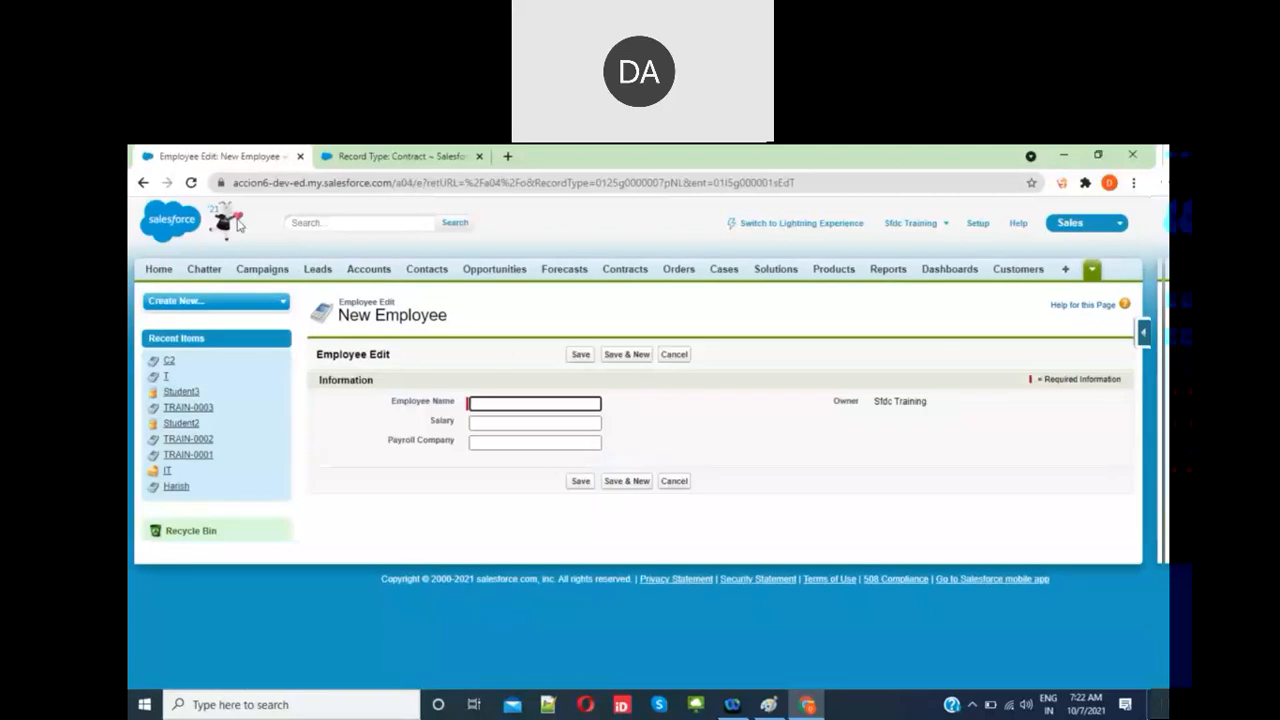
Step: Reopen the form as Contract and check its Payroll Company and Salary fields
click(143, 185)
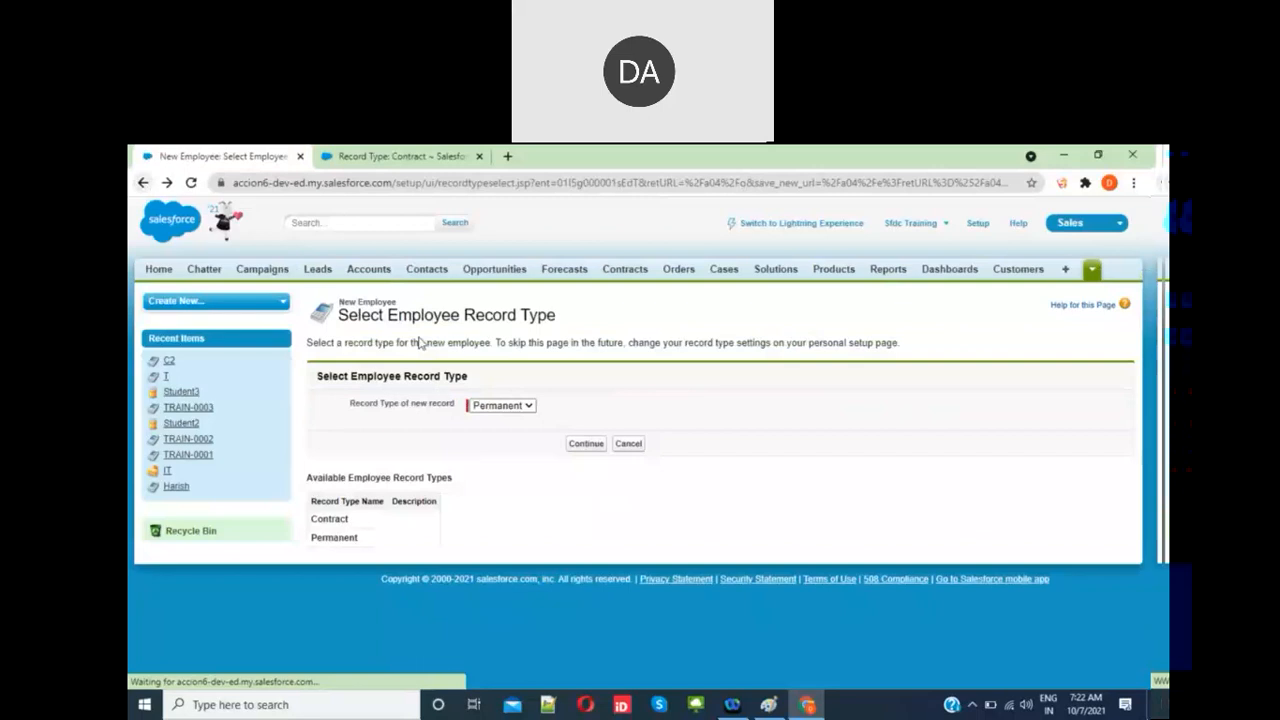
click(512, 406)
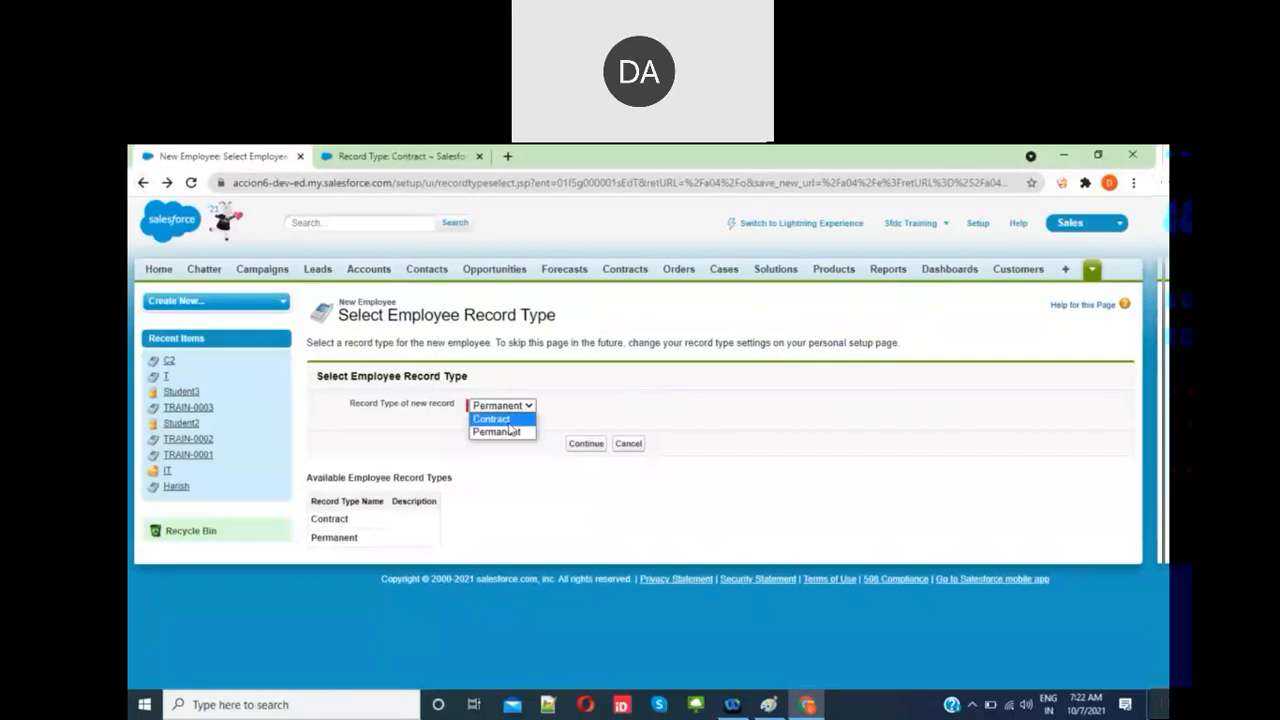
click(509, 420)
click(583, 445)
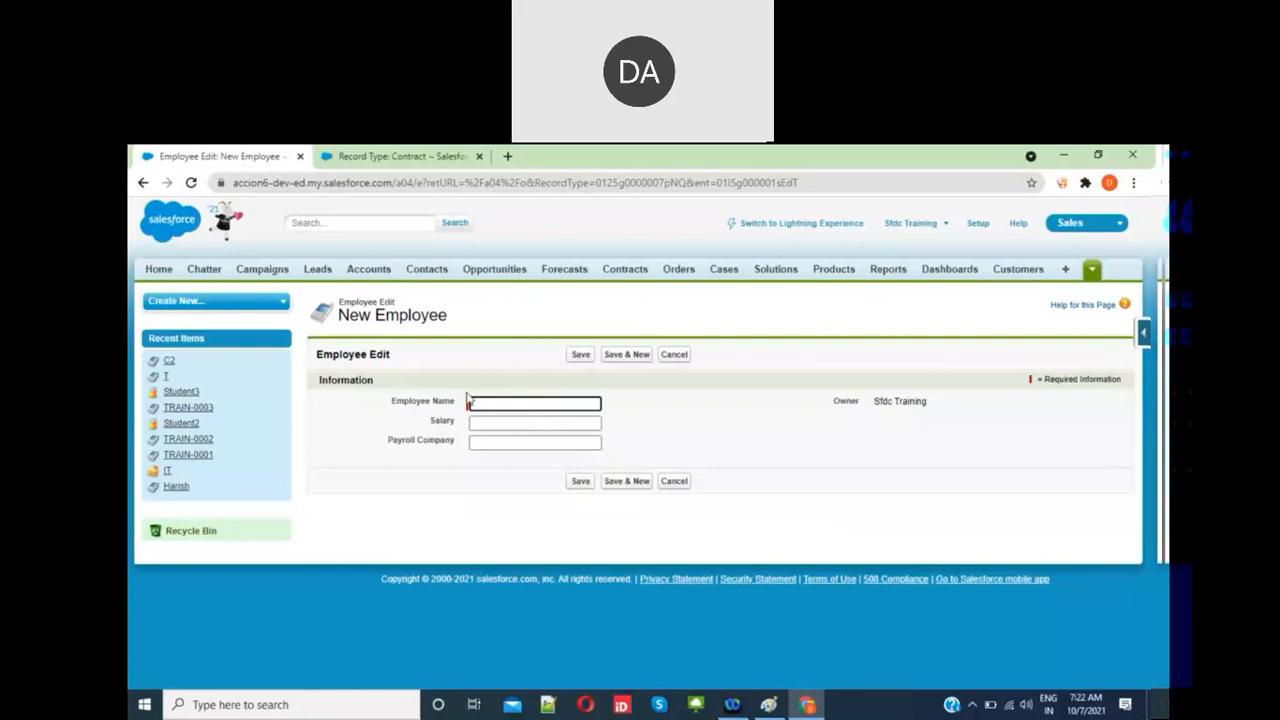
click(485, 445)
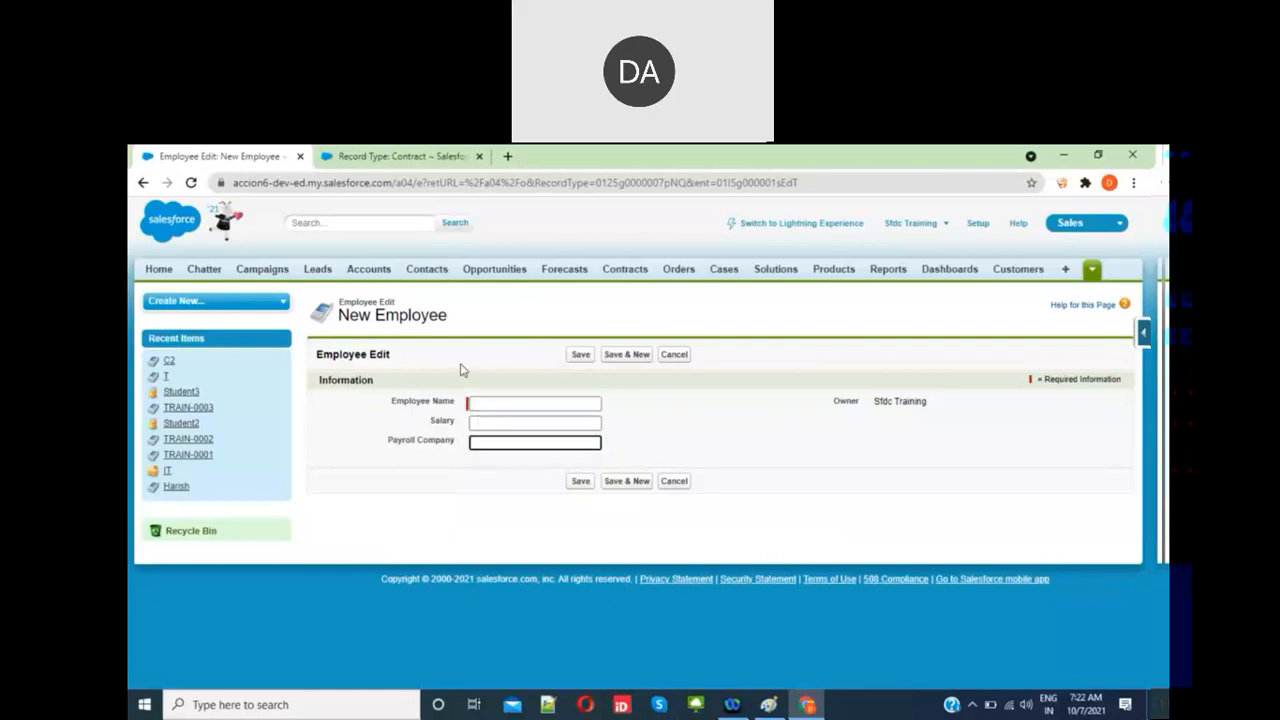
click(505, 422)
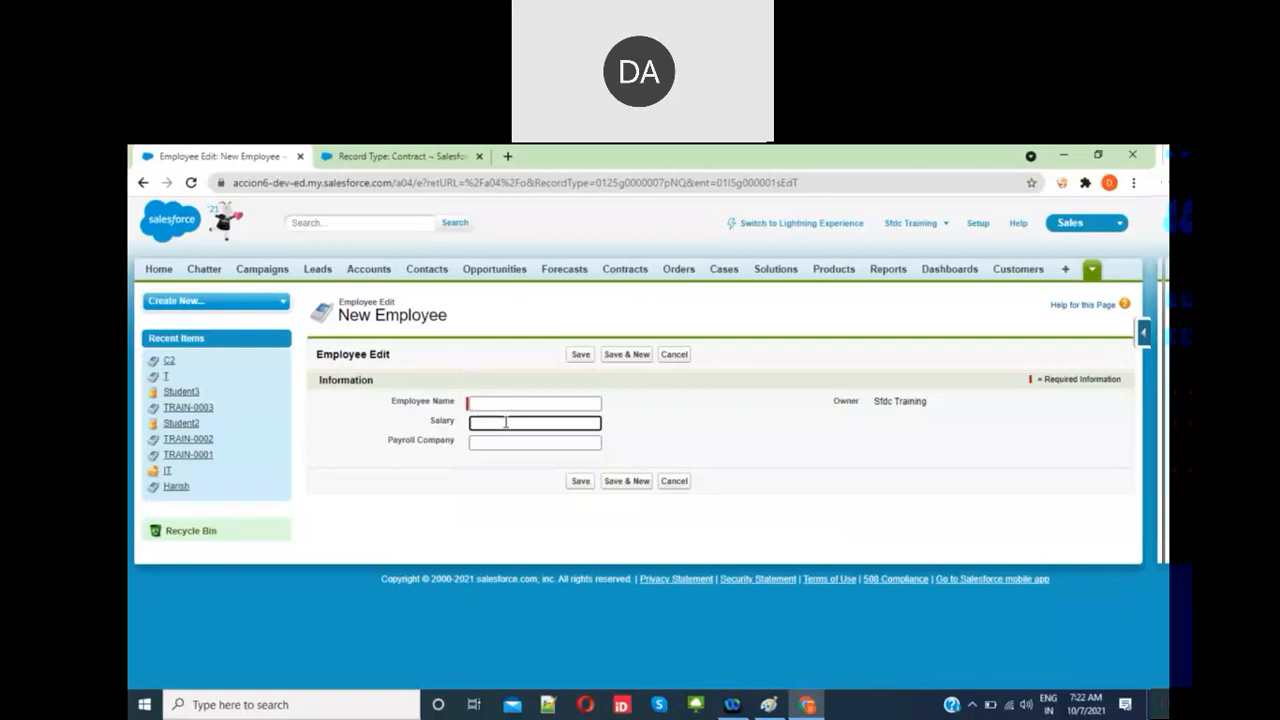
click(447, 162)
Step: Clone Employee Layout into a new Employee page layout named 'Permanent' and save it
click(450, 426)
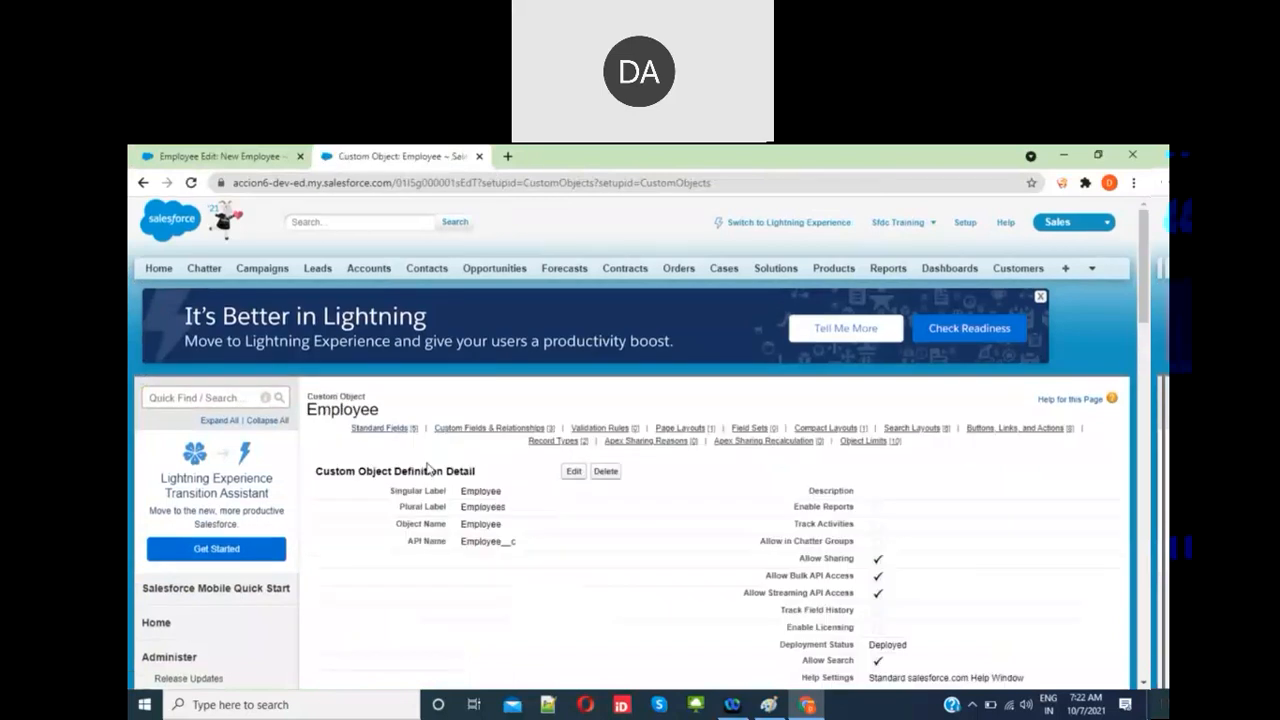
scroll(428, 468, down, 8)
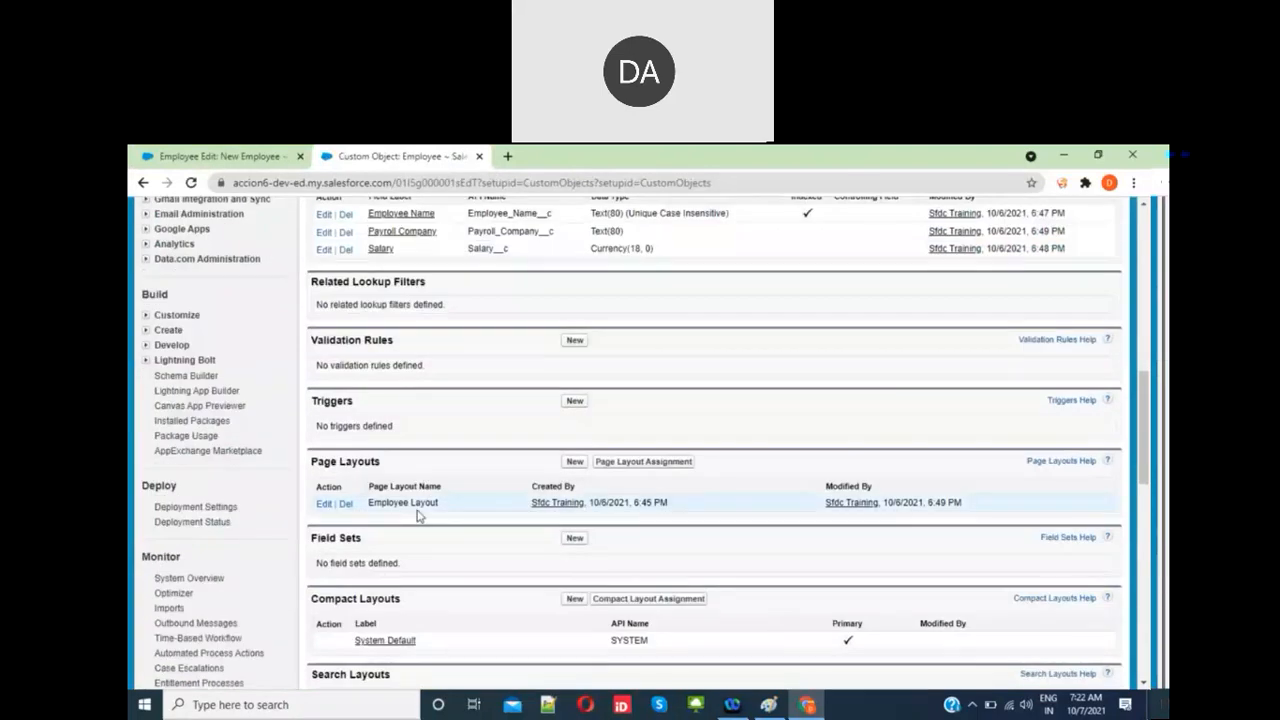
click(574, 461)
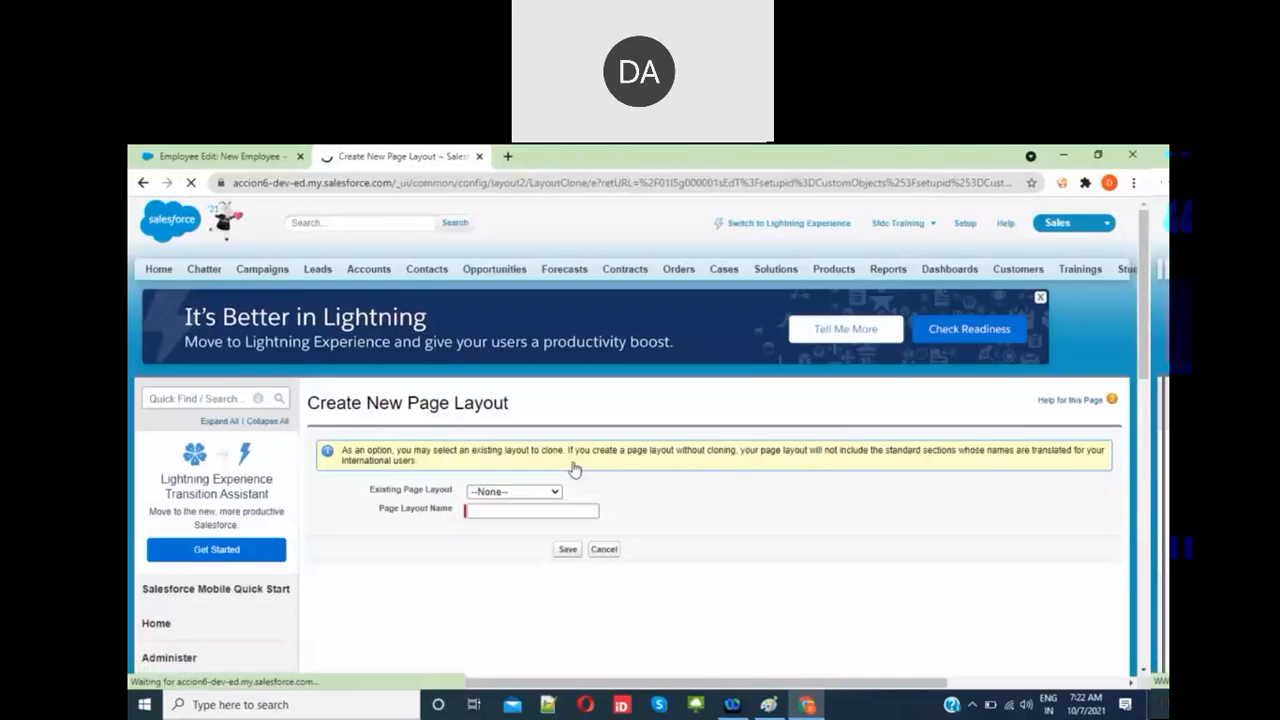
click(514, 491)
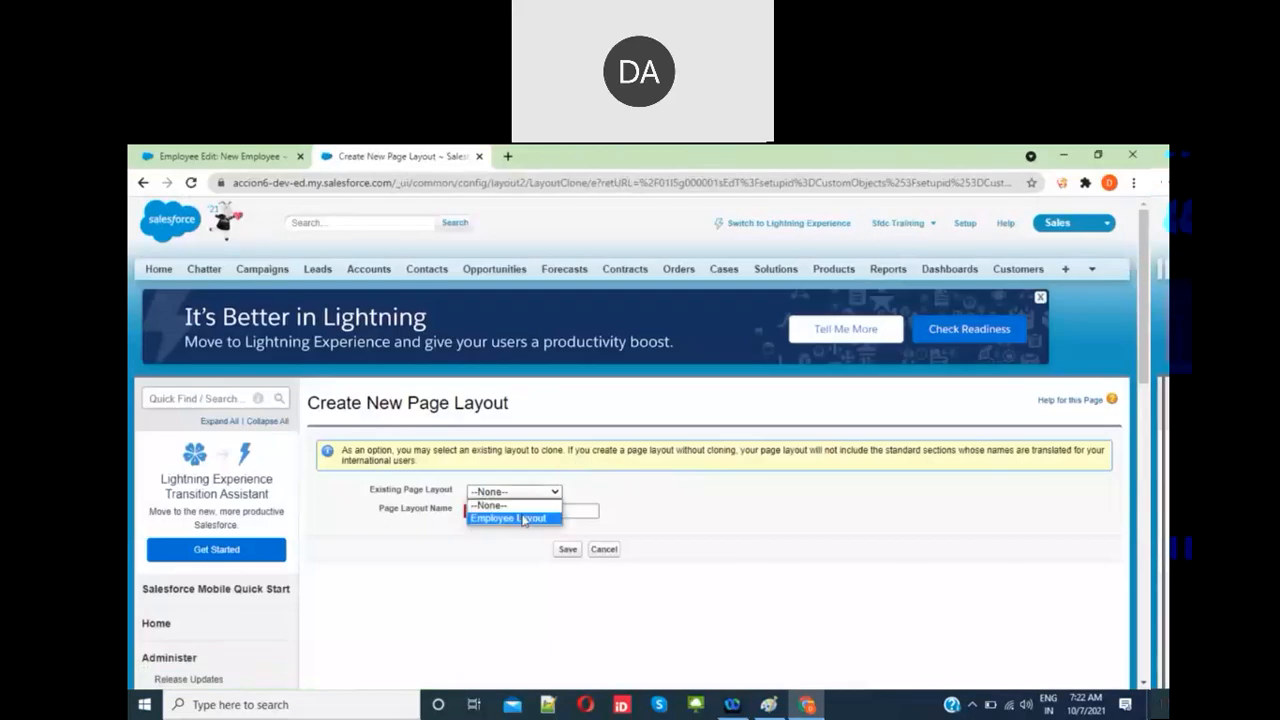
click(524, 520)
click(511, 511)
text(Permanent)
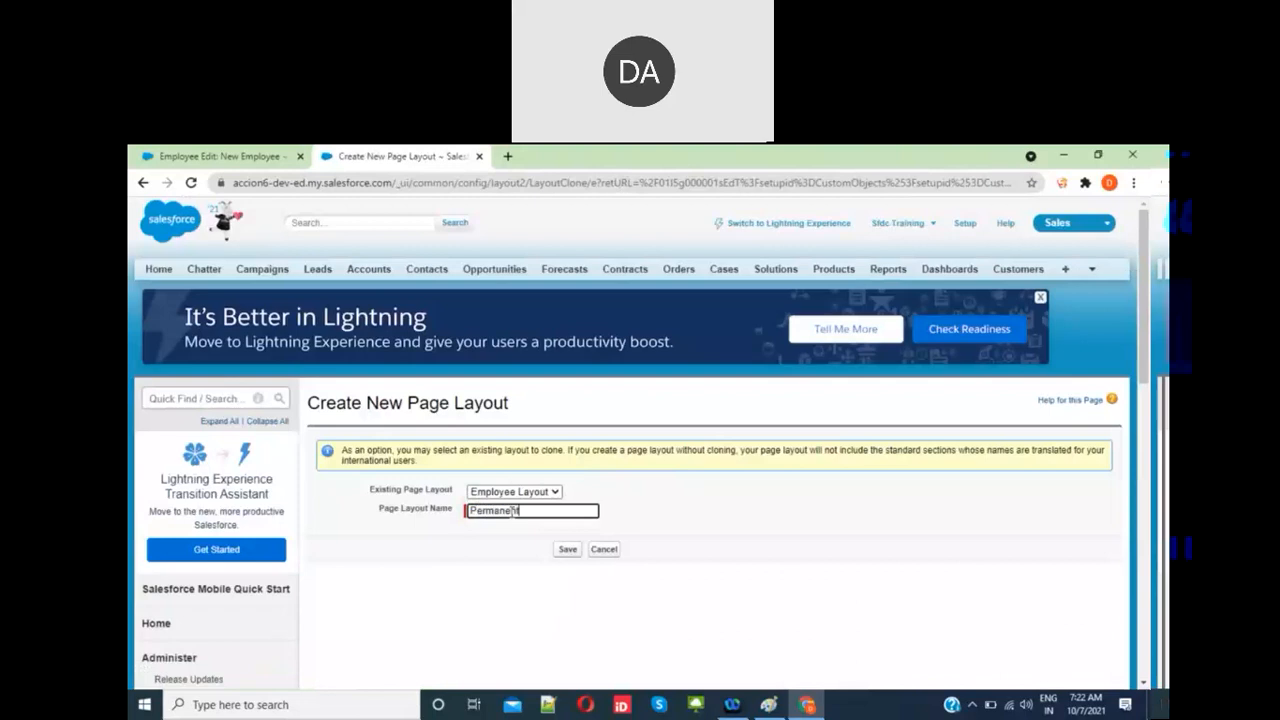
click(764, 510)
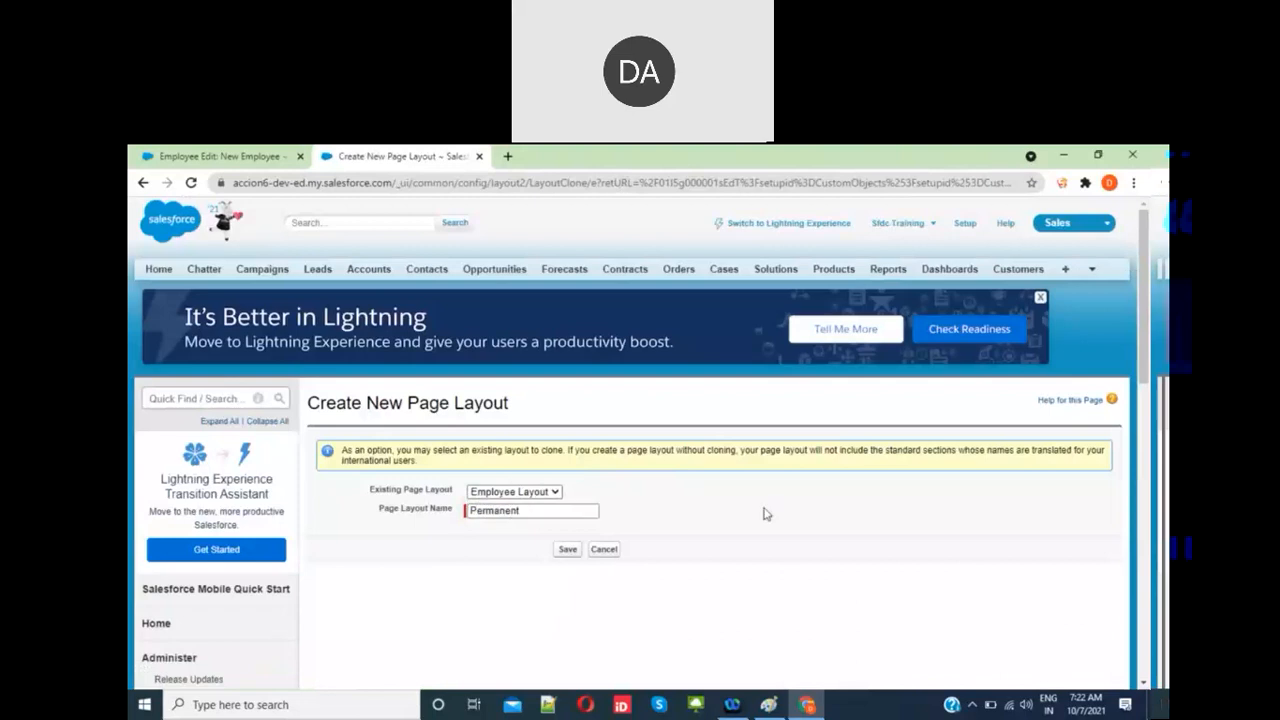
click(568, 550)
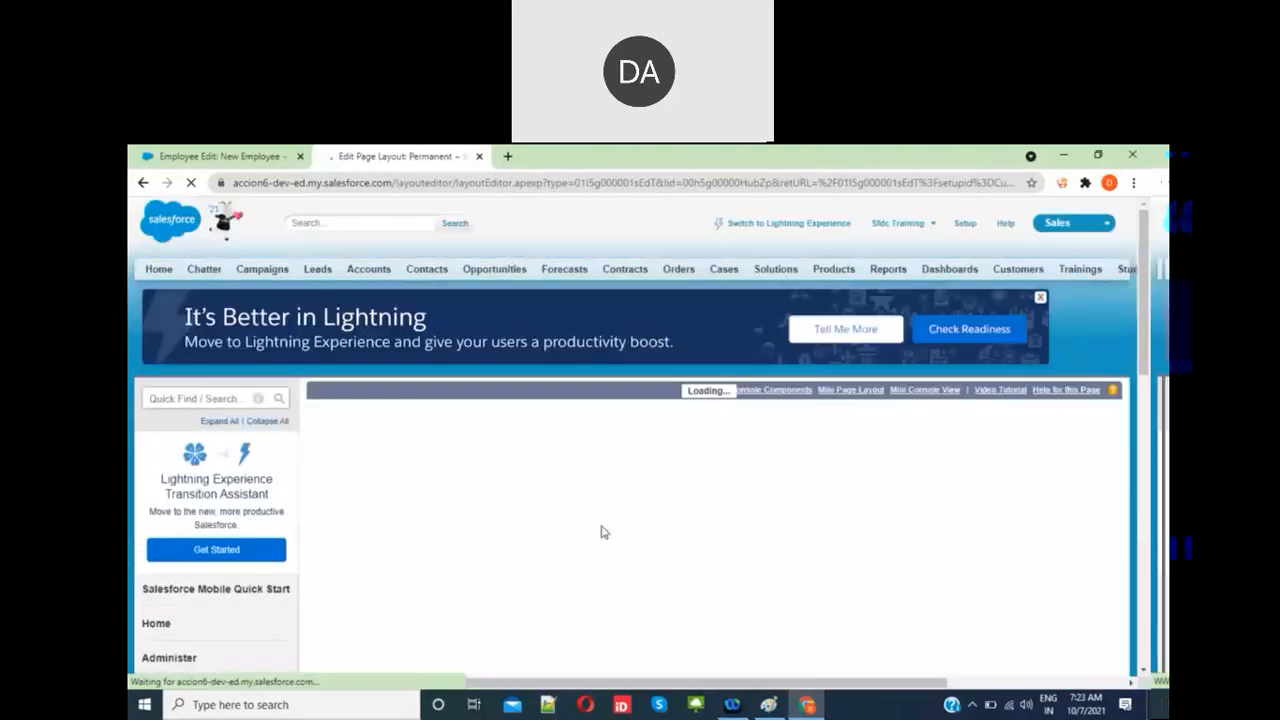
Step: On the Permanent layout, remove Payroll Company and make Salary a required field
scroll(629, 595, down, 1)
scroll(629, 597, down, 1)
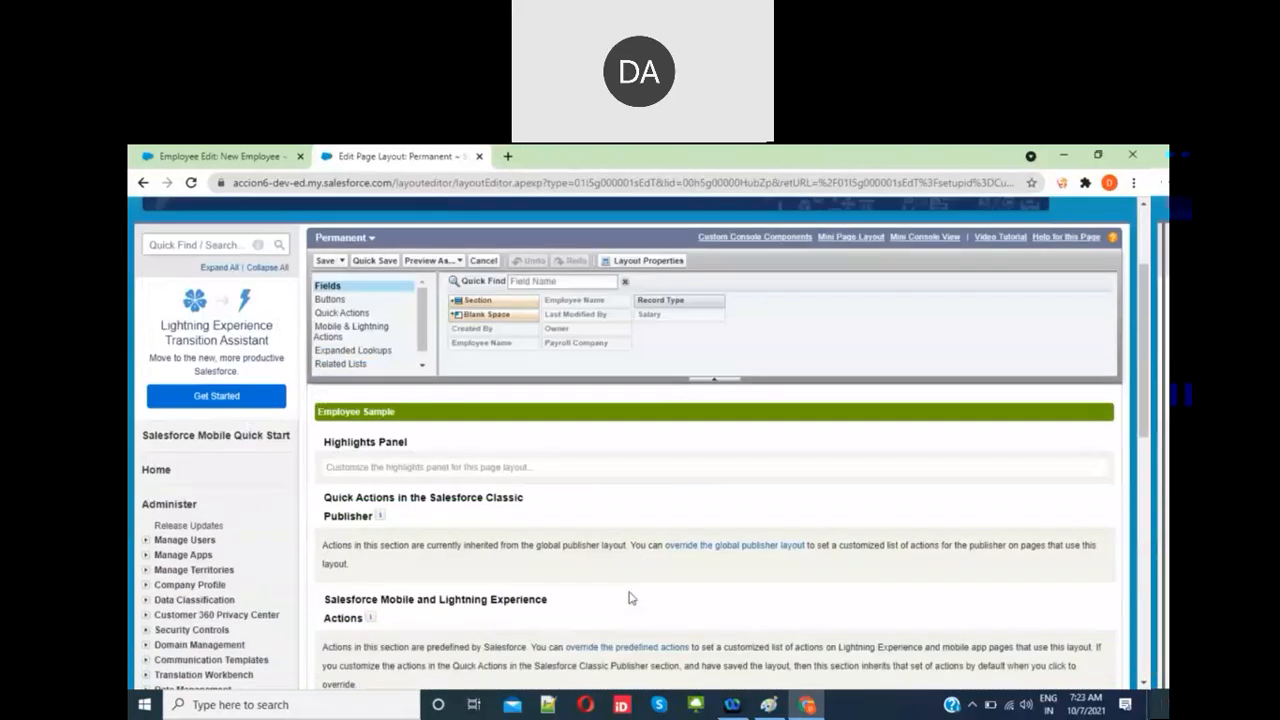
scroll(629, 597, down, 3)
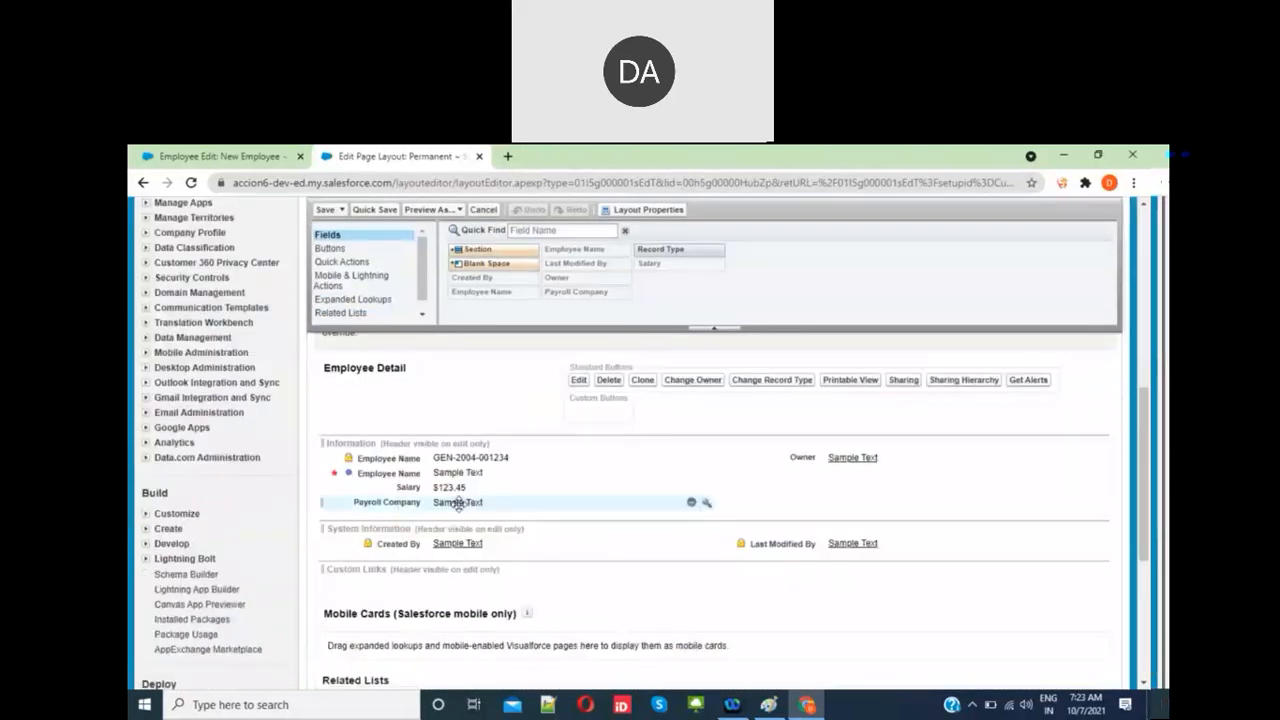
click(690, 505)
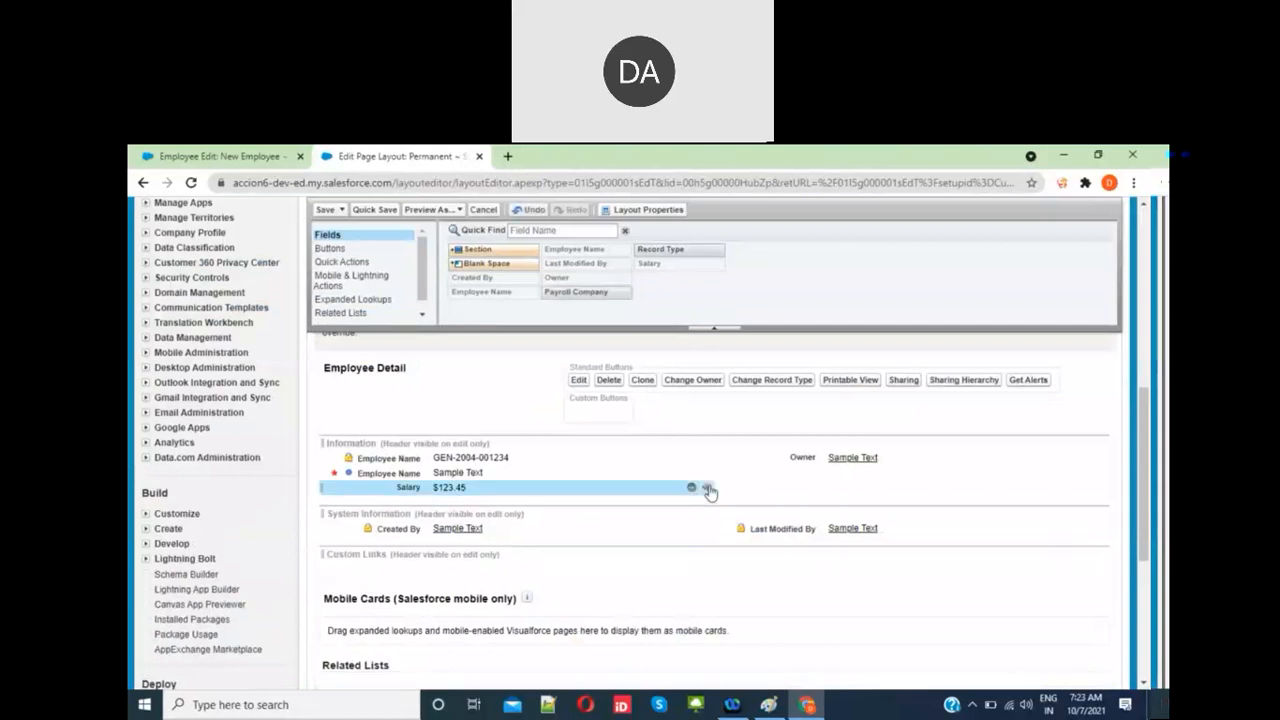
click(706, 488)
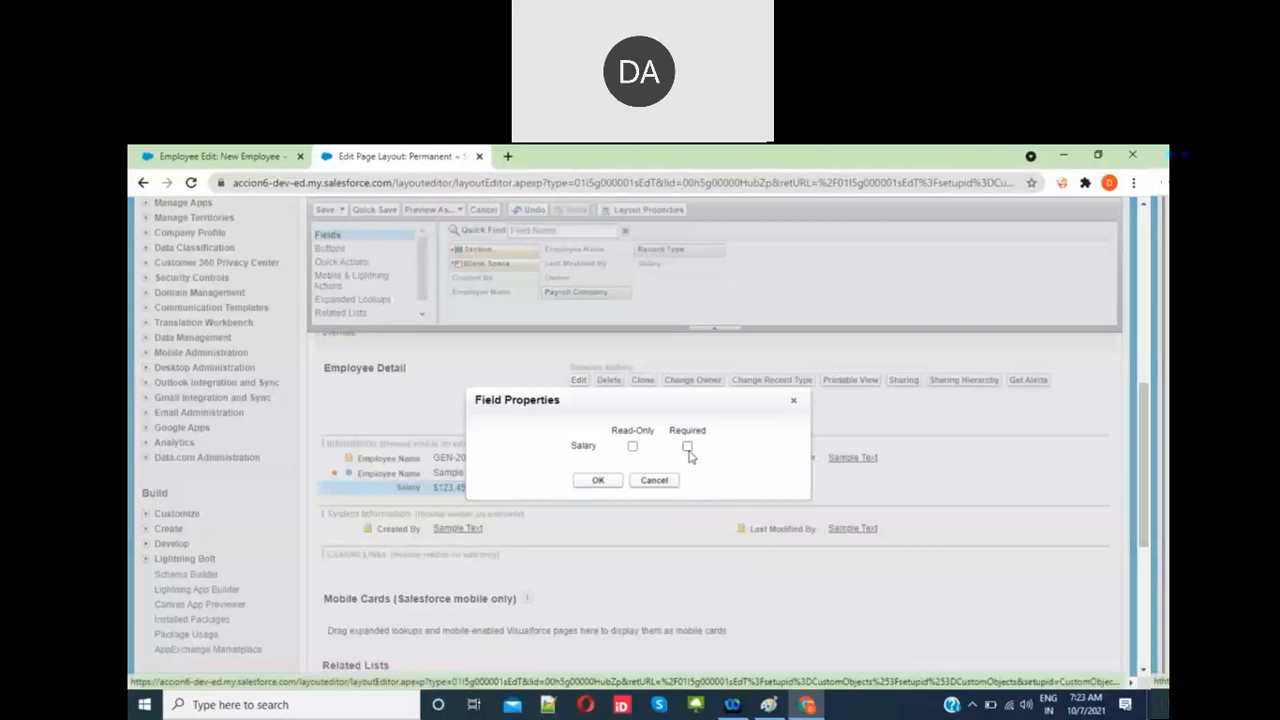
click(687, 446)
click(610, 480)
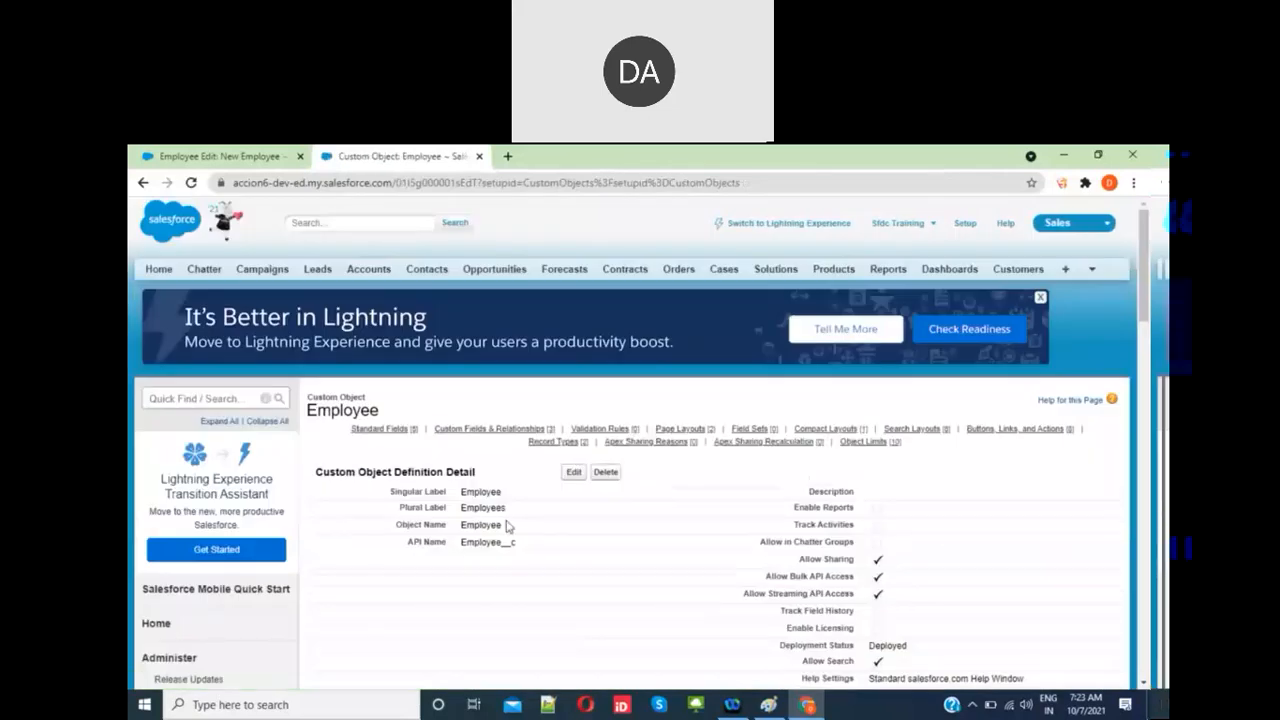
Step: Create a new Employee page layout named Contract, cloned from Employee Layout, and save it
scroll(507, 526, down, 8)
scroll(507, 526, down, 7)
scroll(508, 527, up, 3)
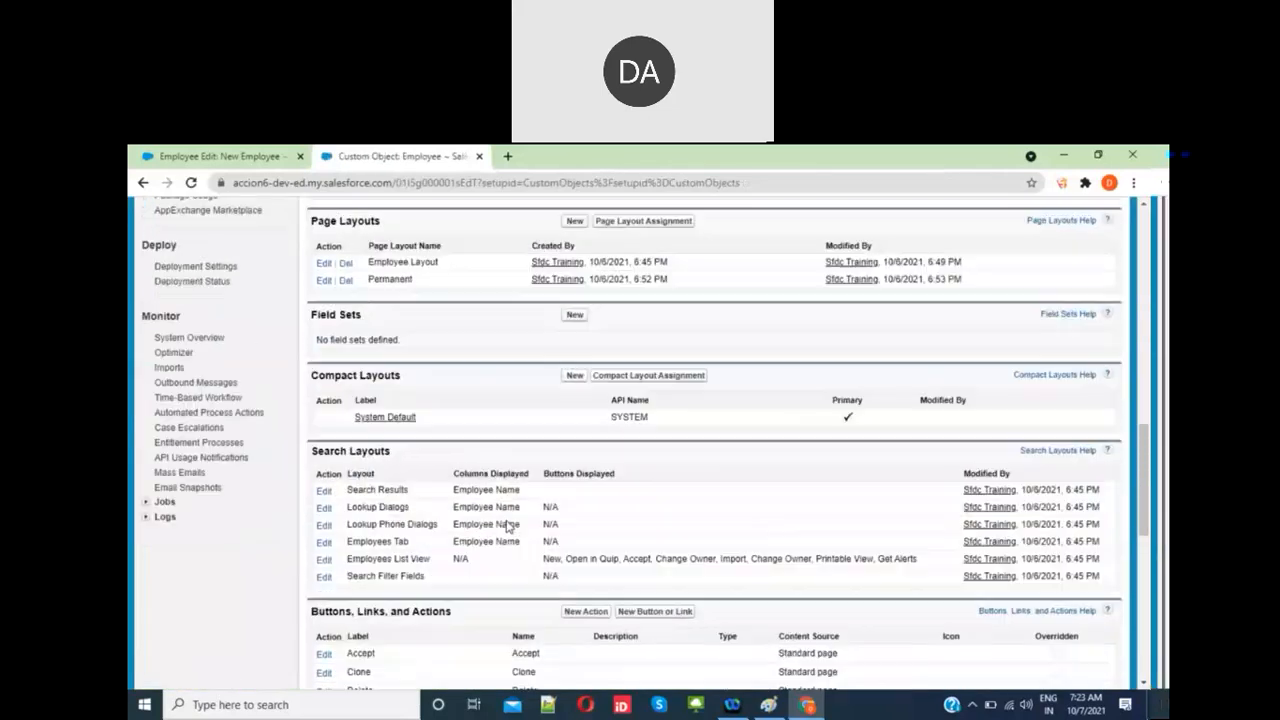
scroll(507, 526, up, 2)
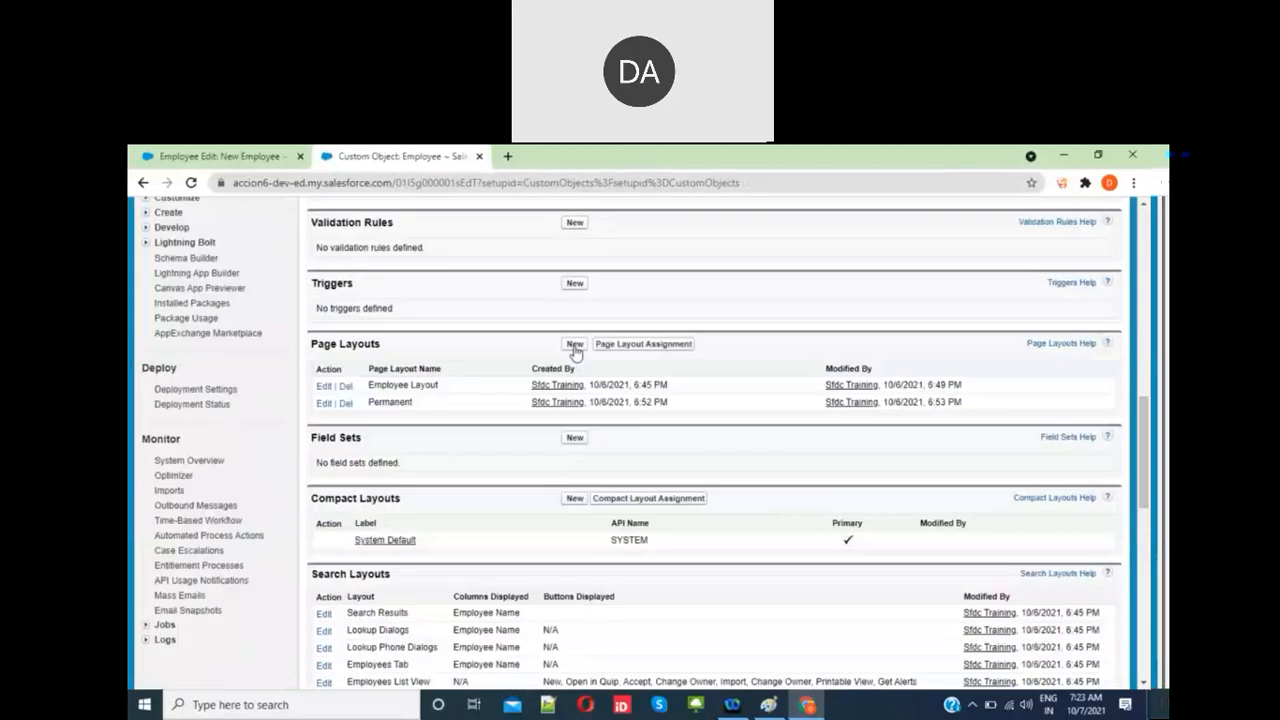
click(575, 345)
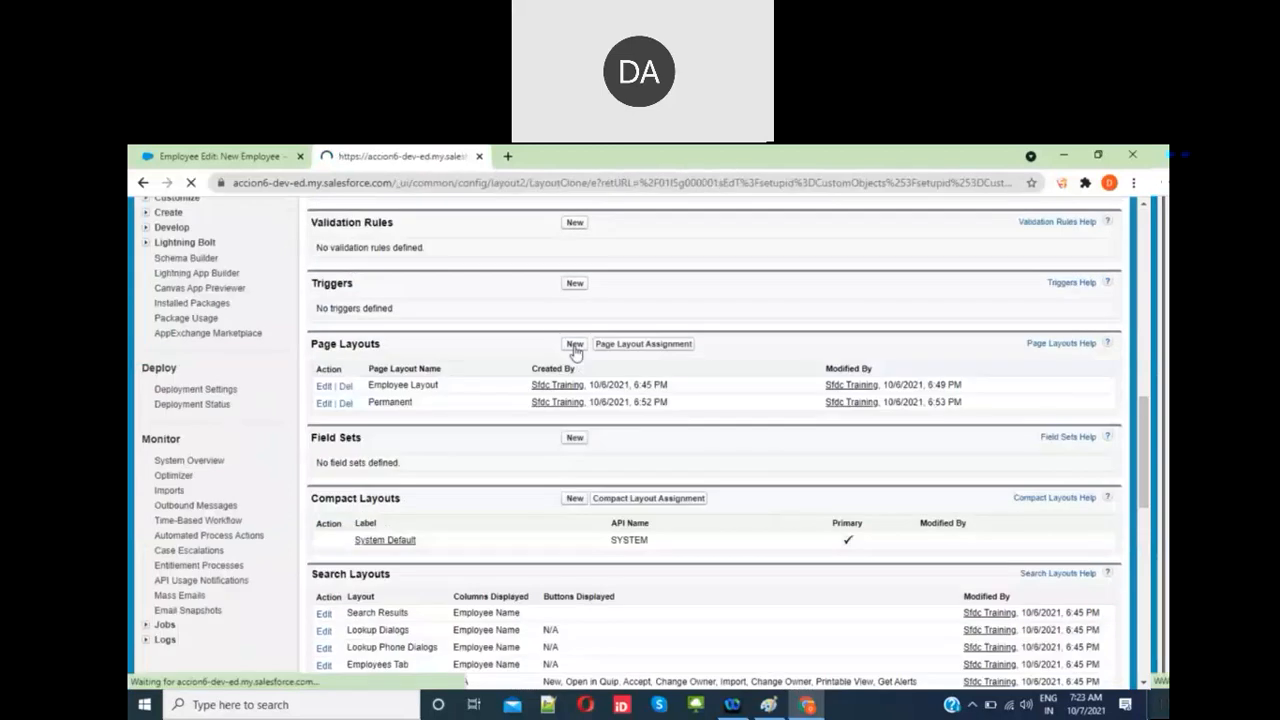
click(516, 491)
click(500, 516)
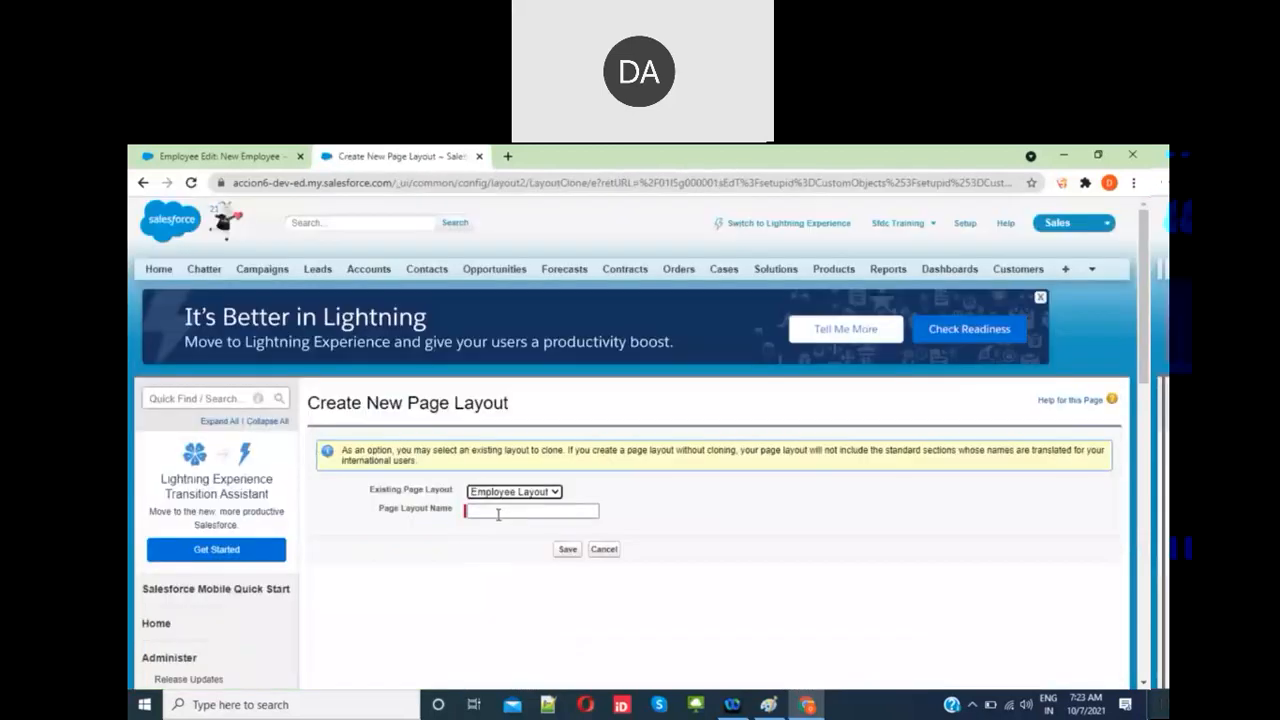
click(498, 513)
text(Contract)
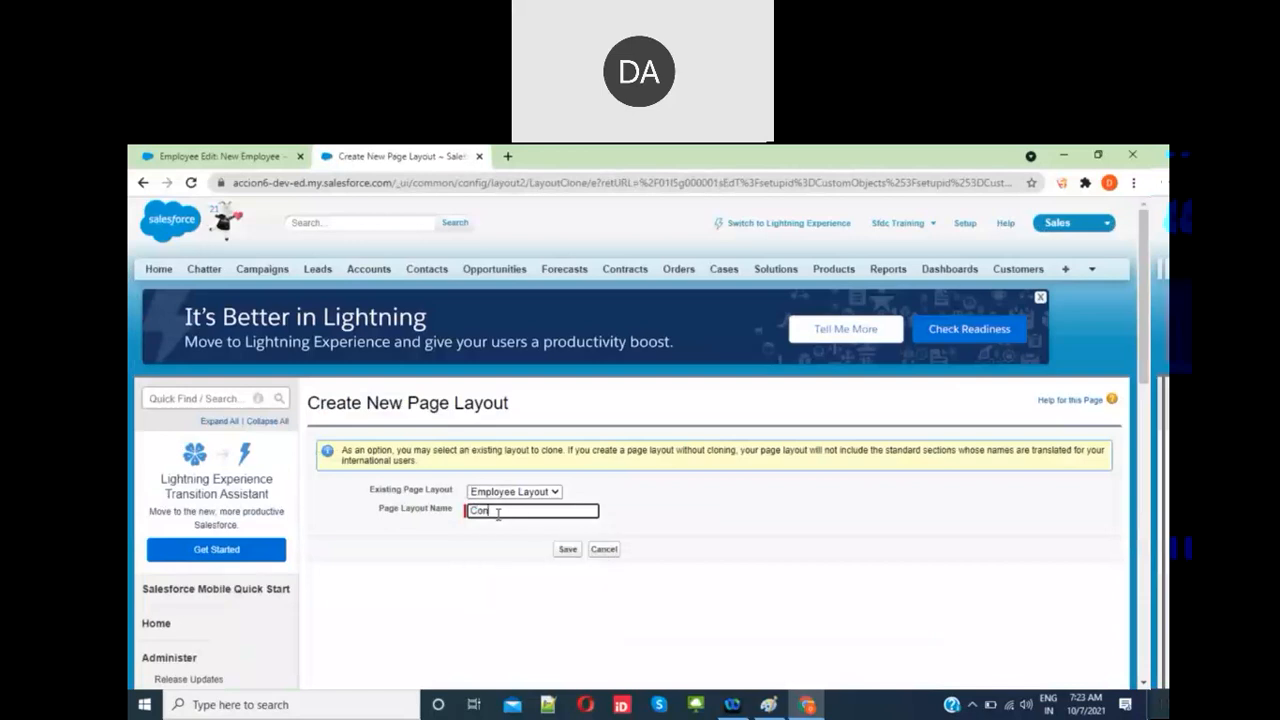
click(675, 481)
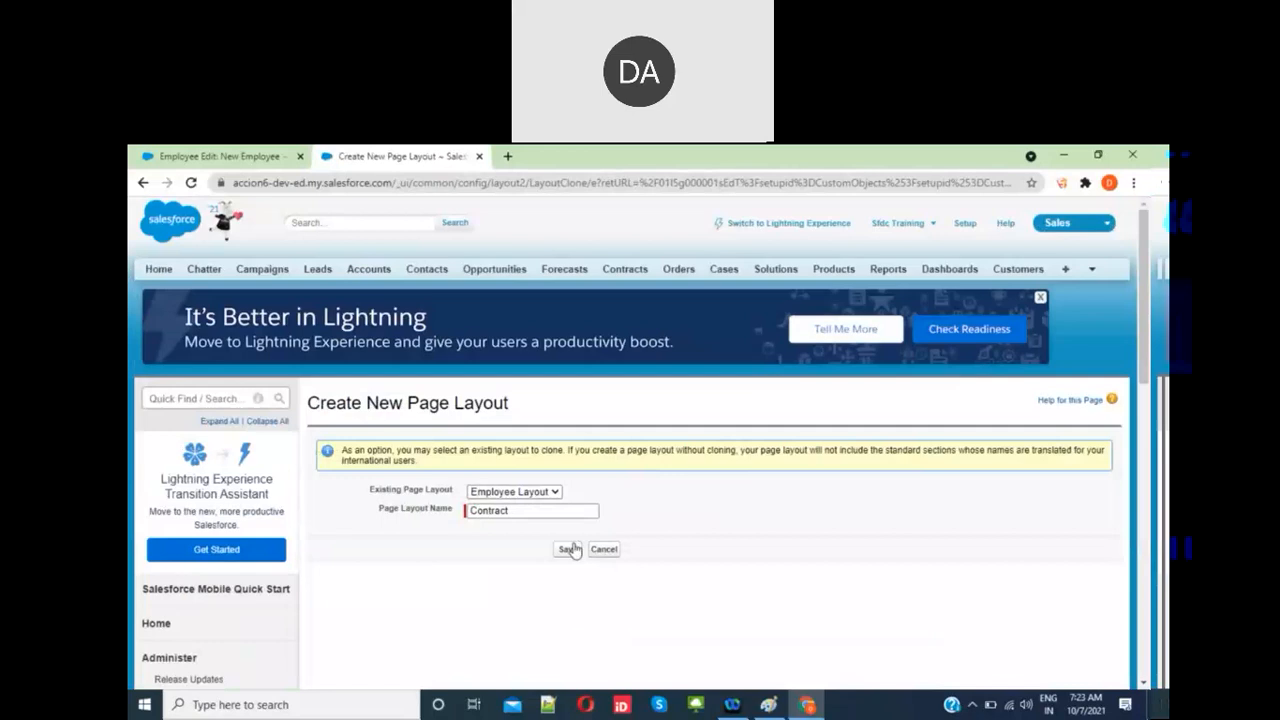
click(567, 549)
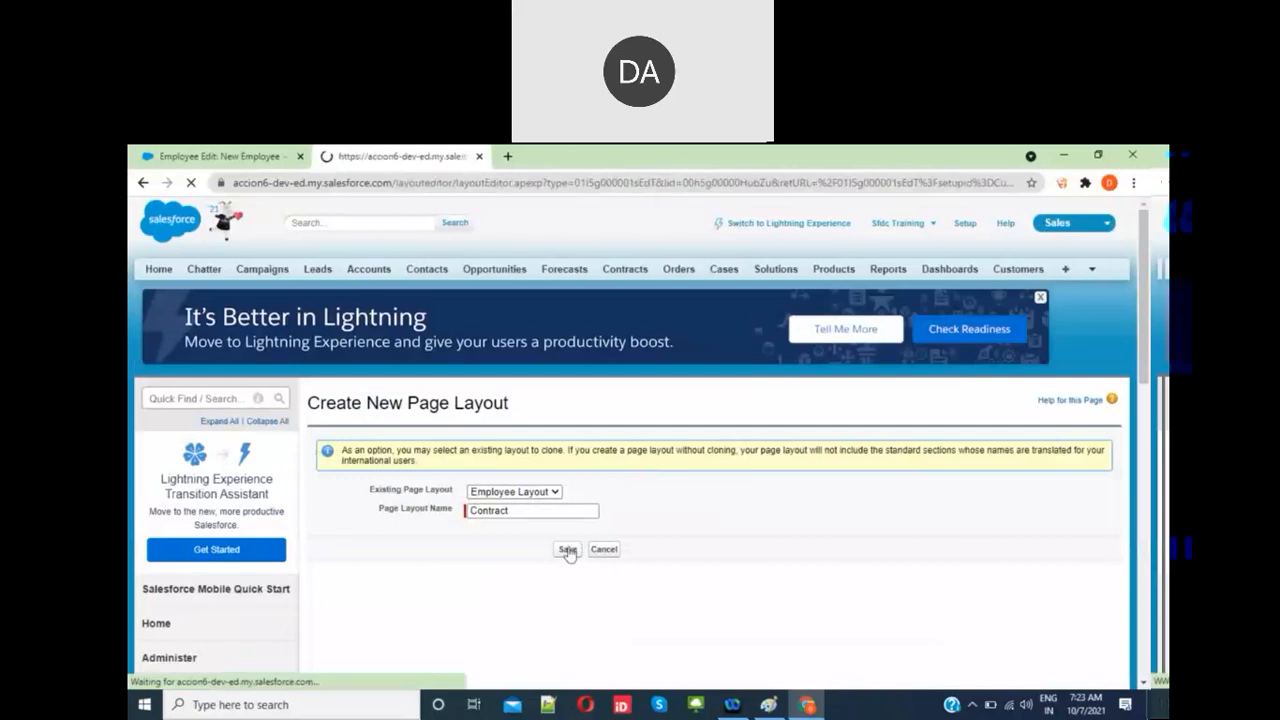
Step: Remove Salary from the Contract layout, make Payroll Company required, and save the layout
scroll(569, 554, down, 3)
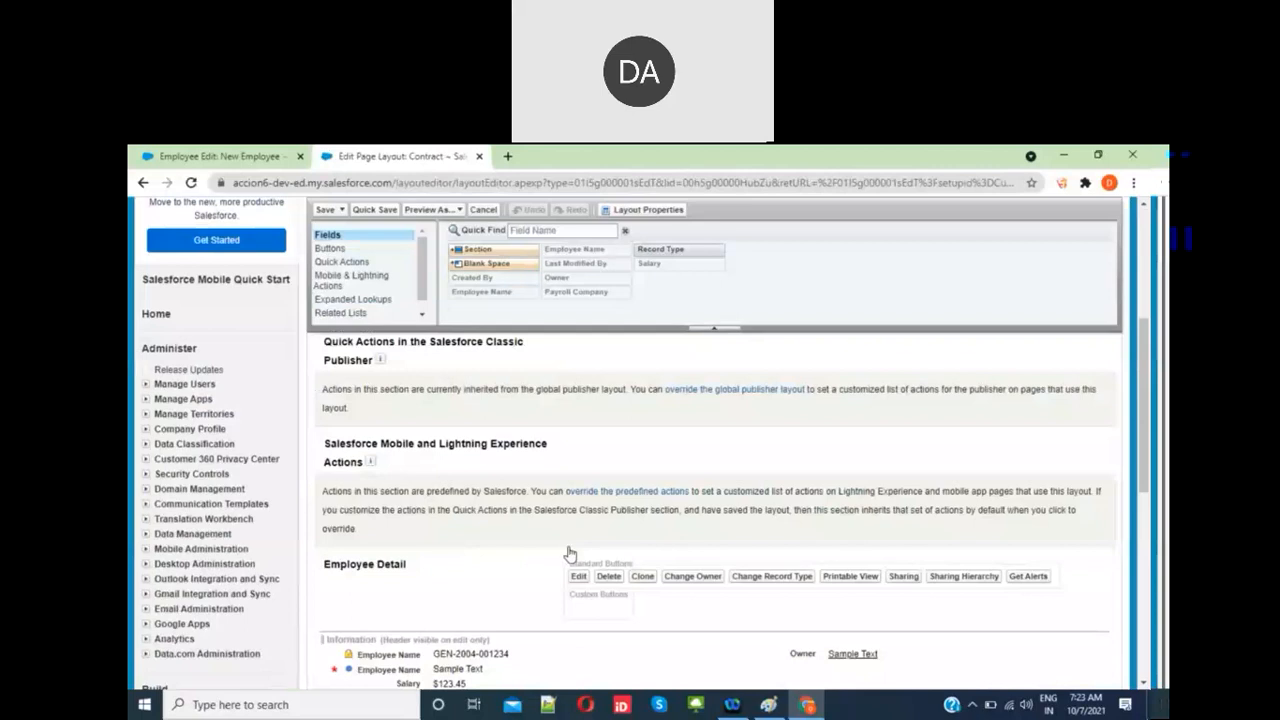
scroll(569, 554, down, 2)
click(691, 539)
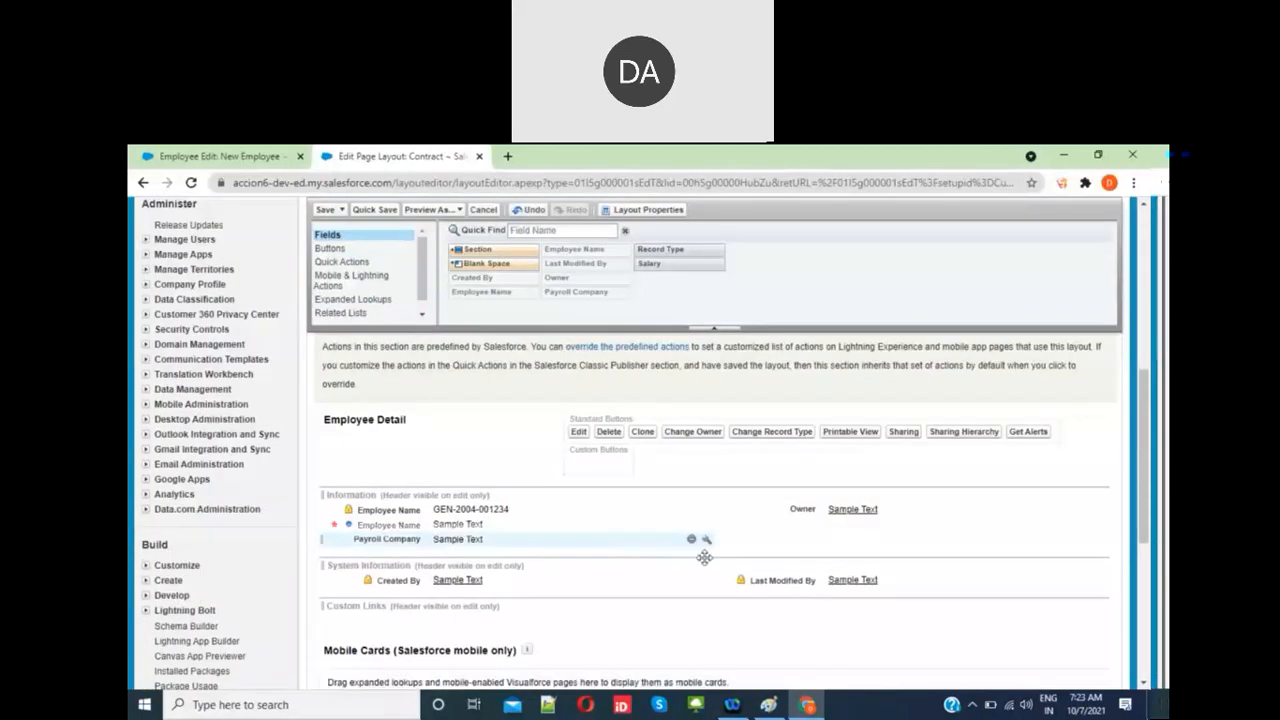
click(706, 539)
click(709, 446)
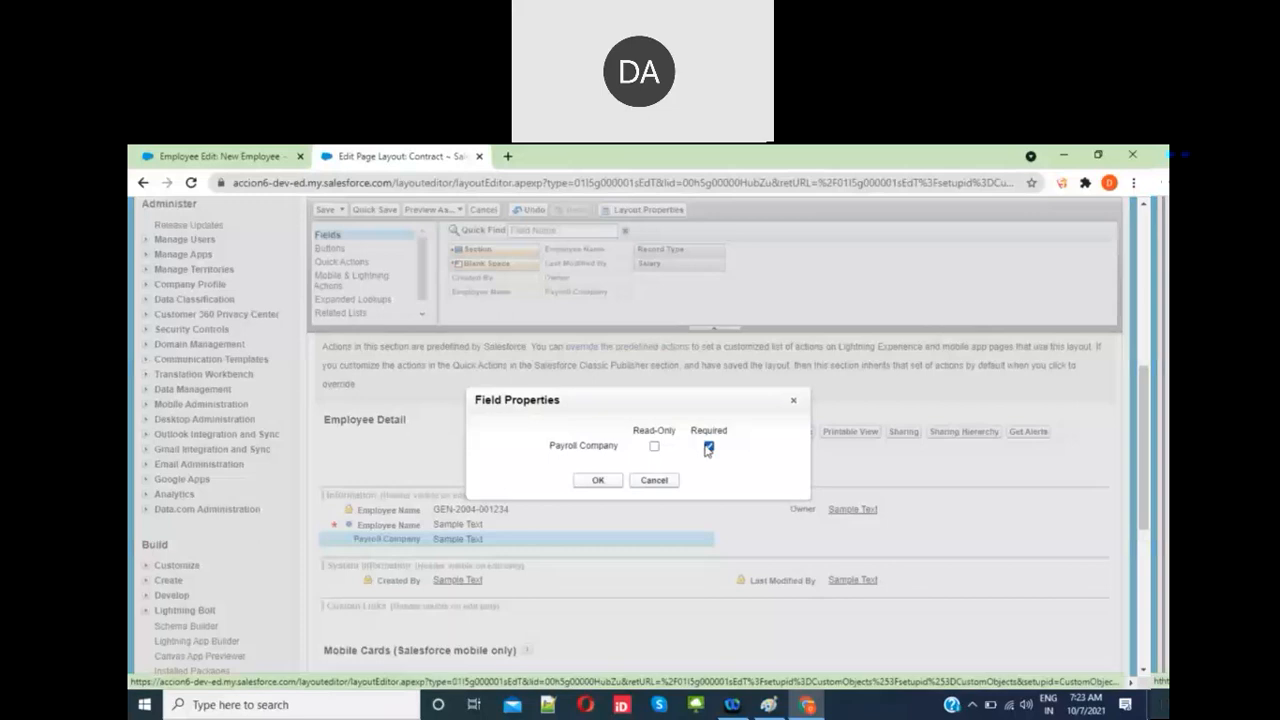
click(599, 481)
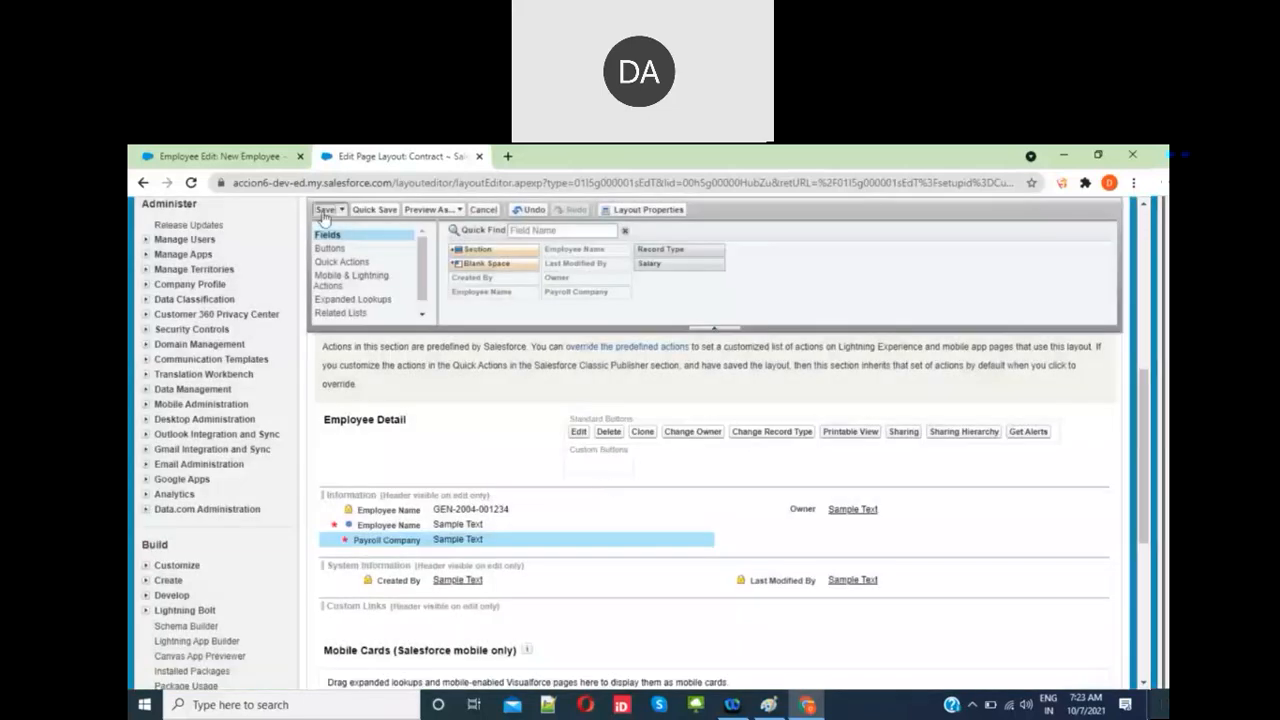
click(325, 210)
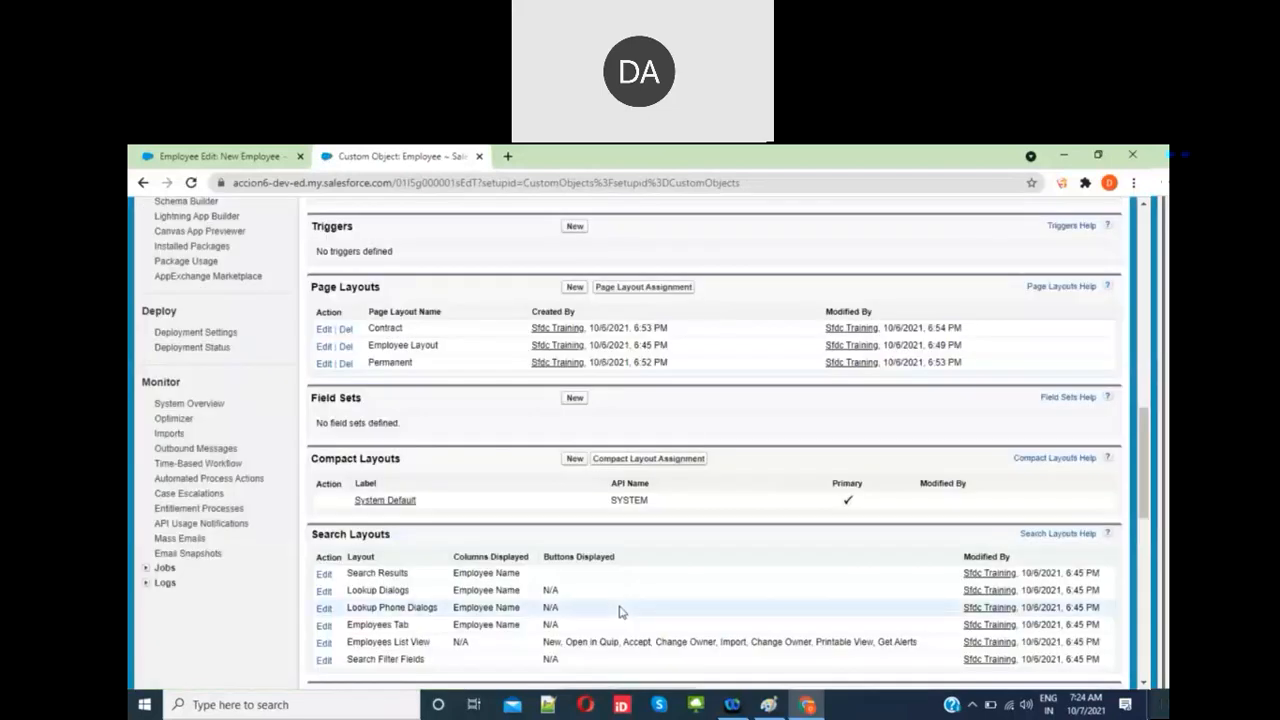
Step: Assign the Contract layout to every profile's Contract record type
click(650, 288)
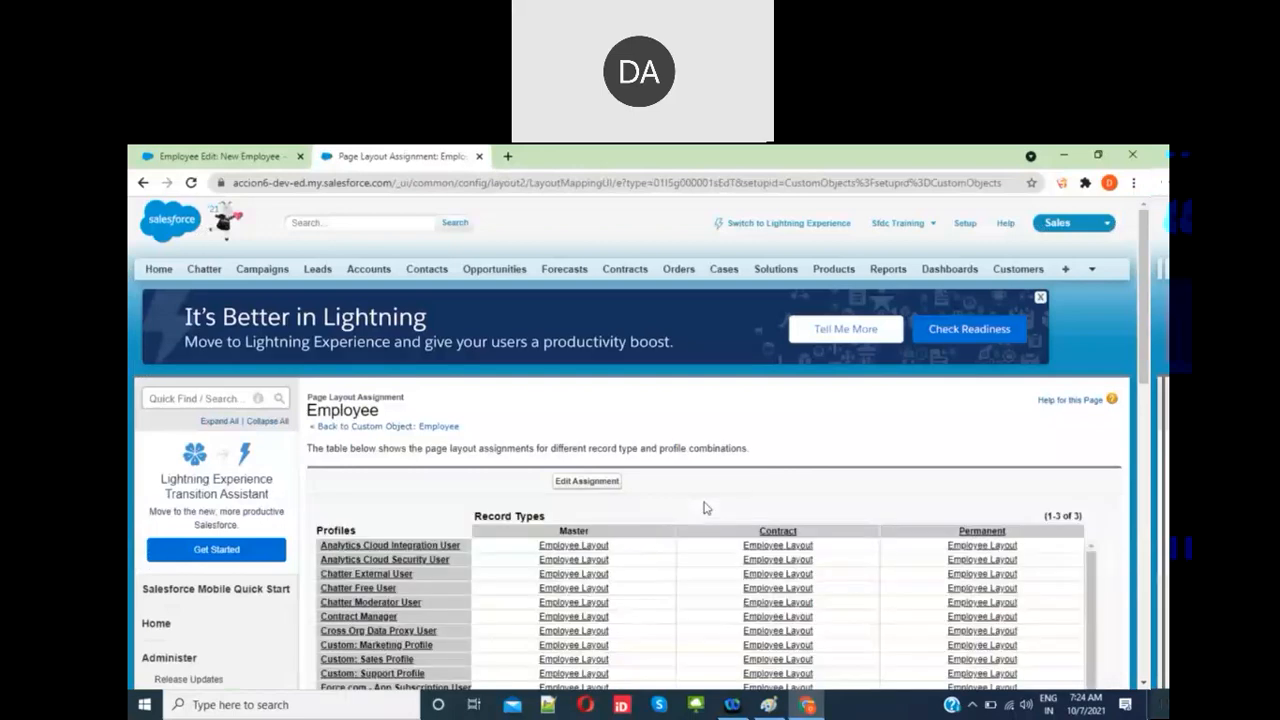
scroll(612, 438, down, 1)
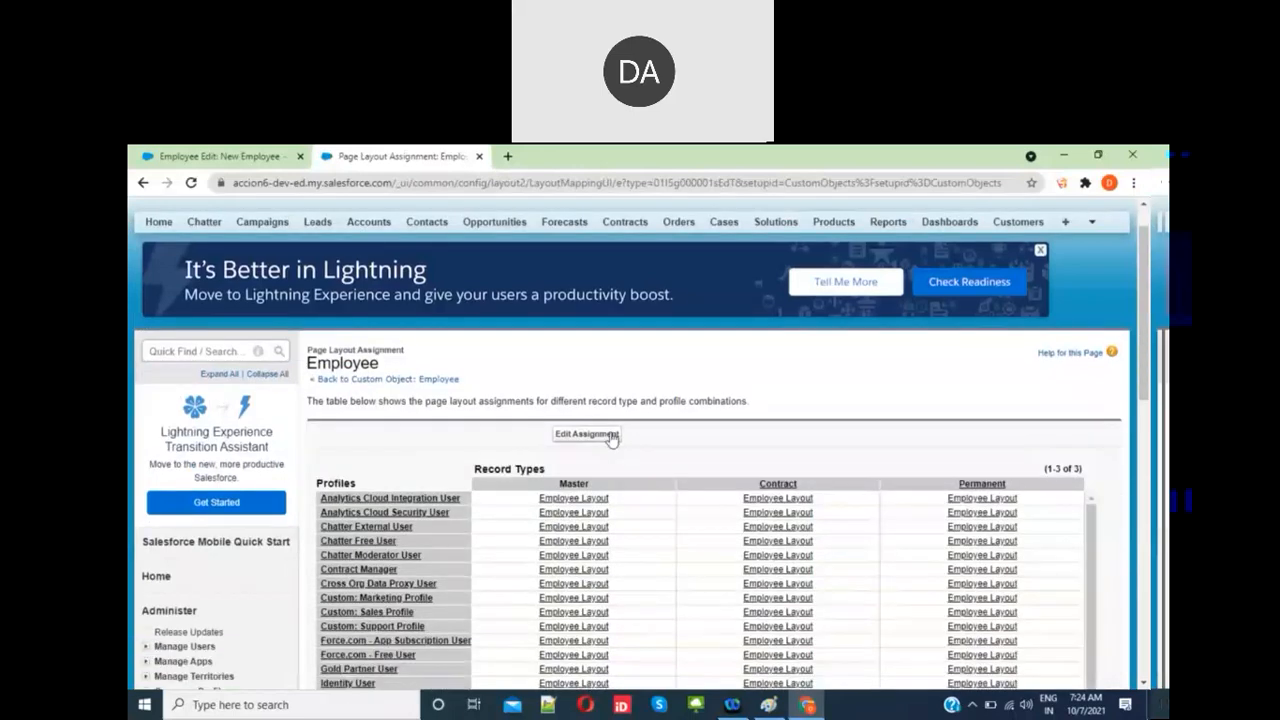
click(580, 438)
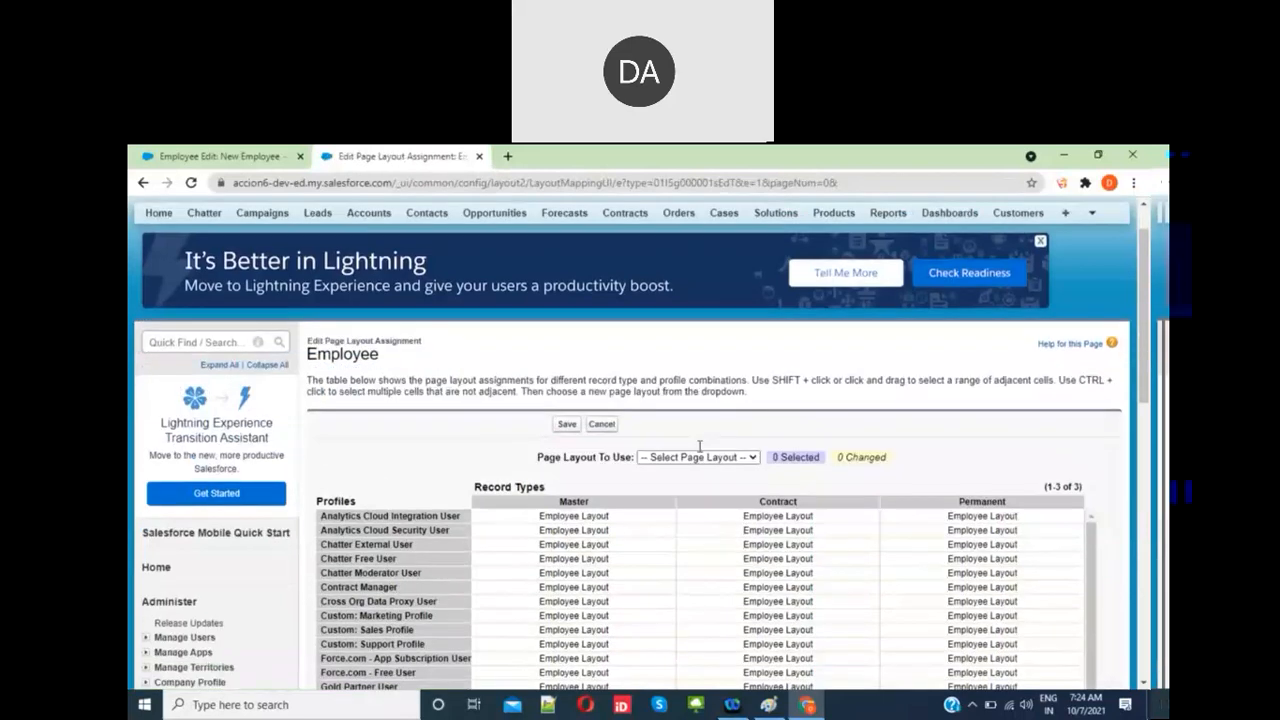
click(717, 503)
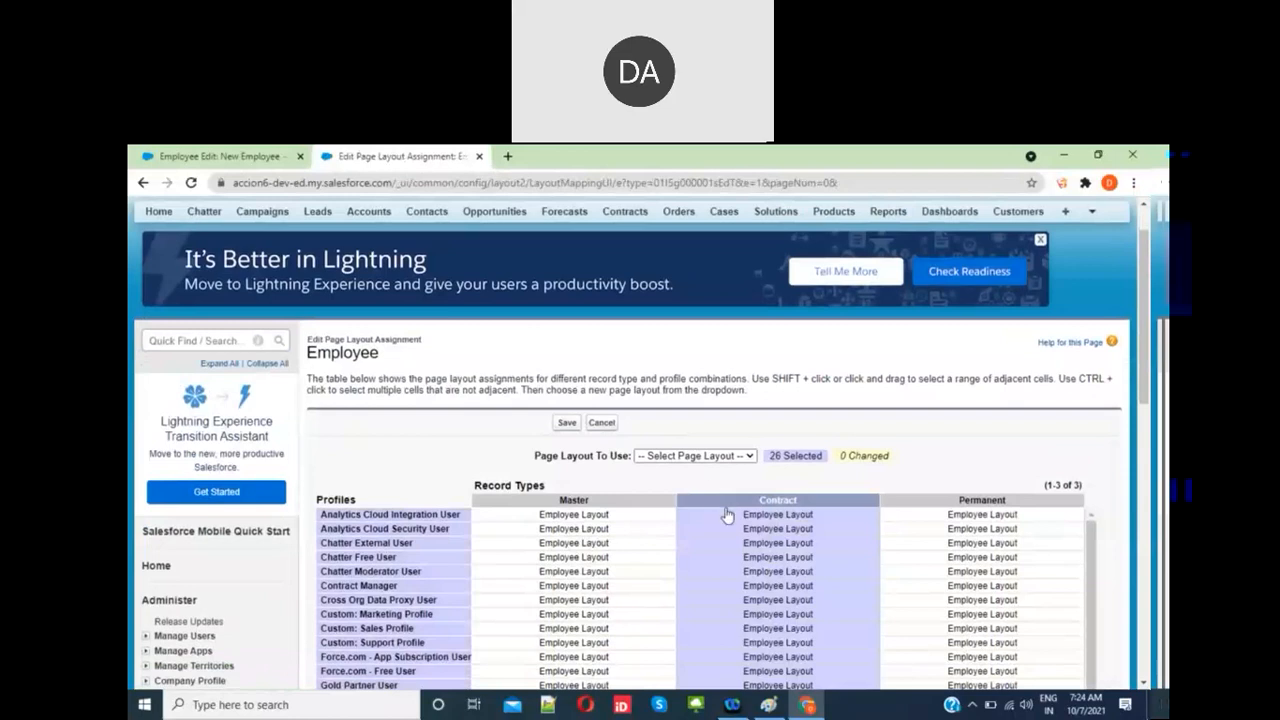
click(716, 458)
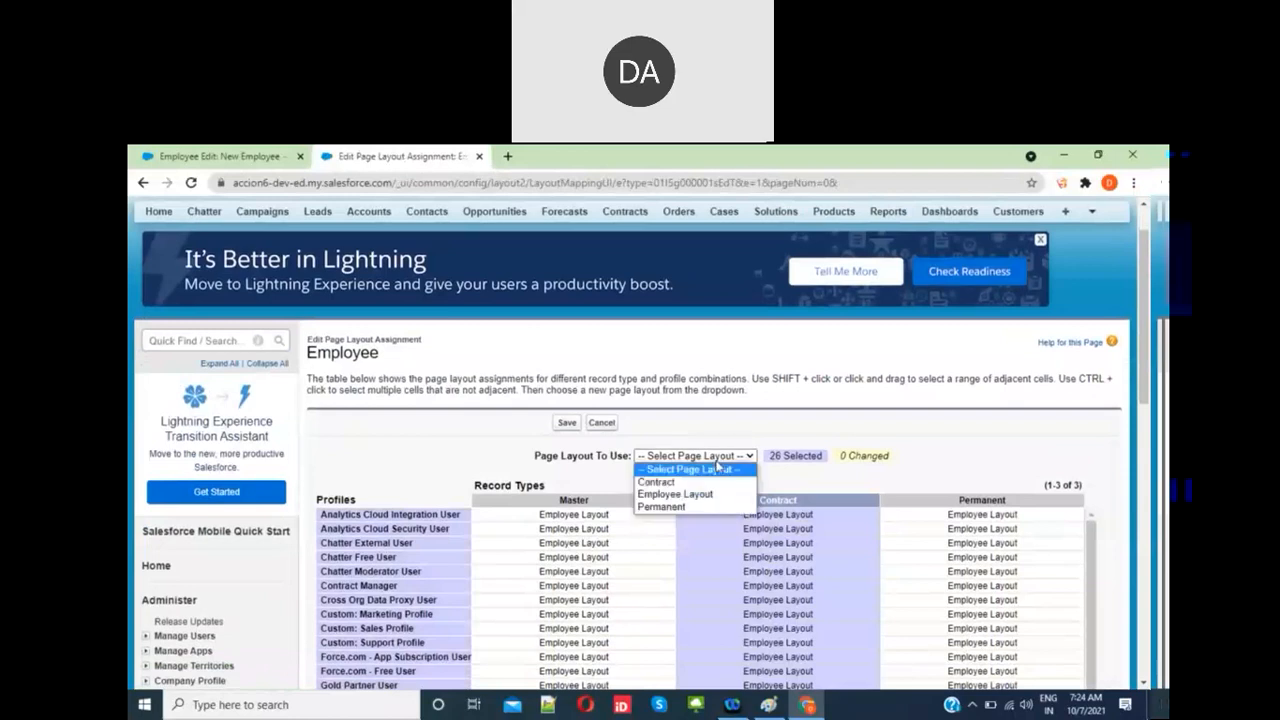
click(713, 483)
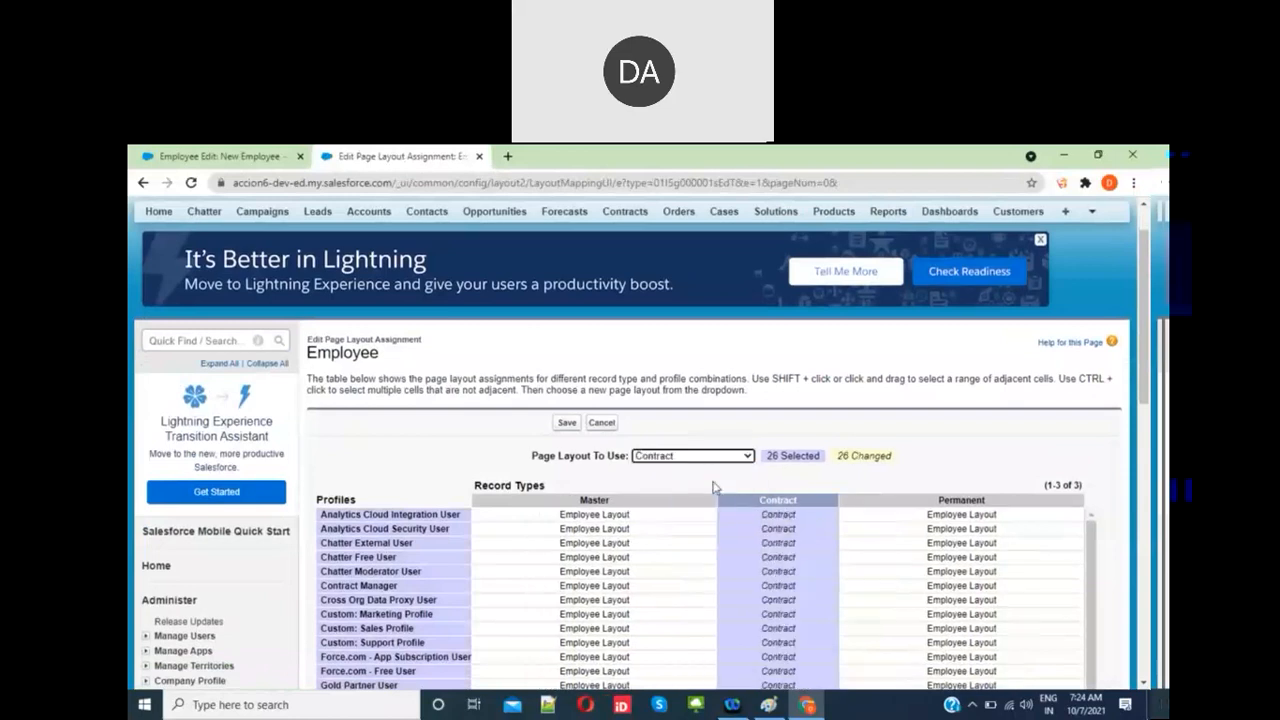
Step: Assign the Permanent layout to every profile's Permanent record type and save the assignments
click(960, 500)
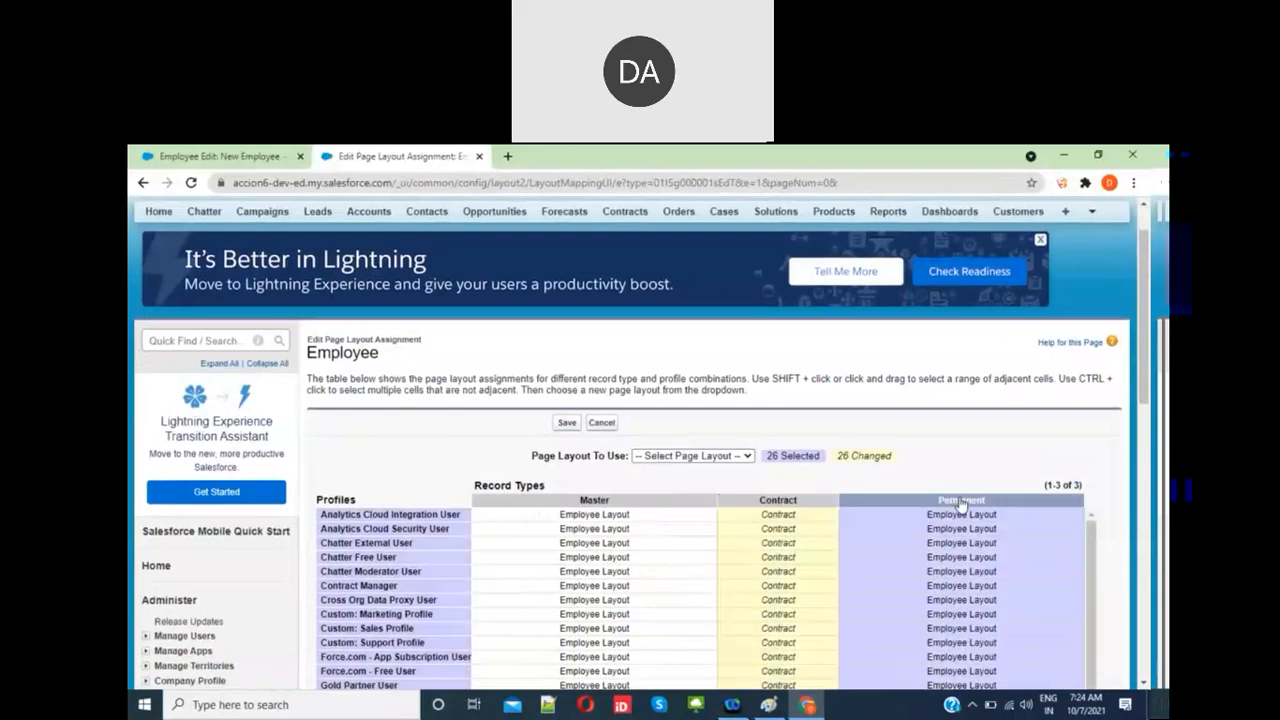
click(739, 458)
click(700, 512)
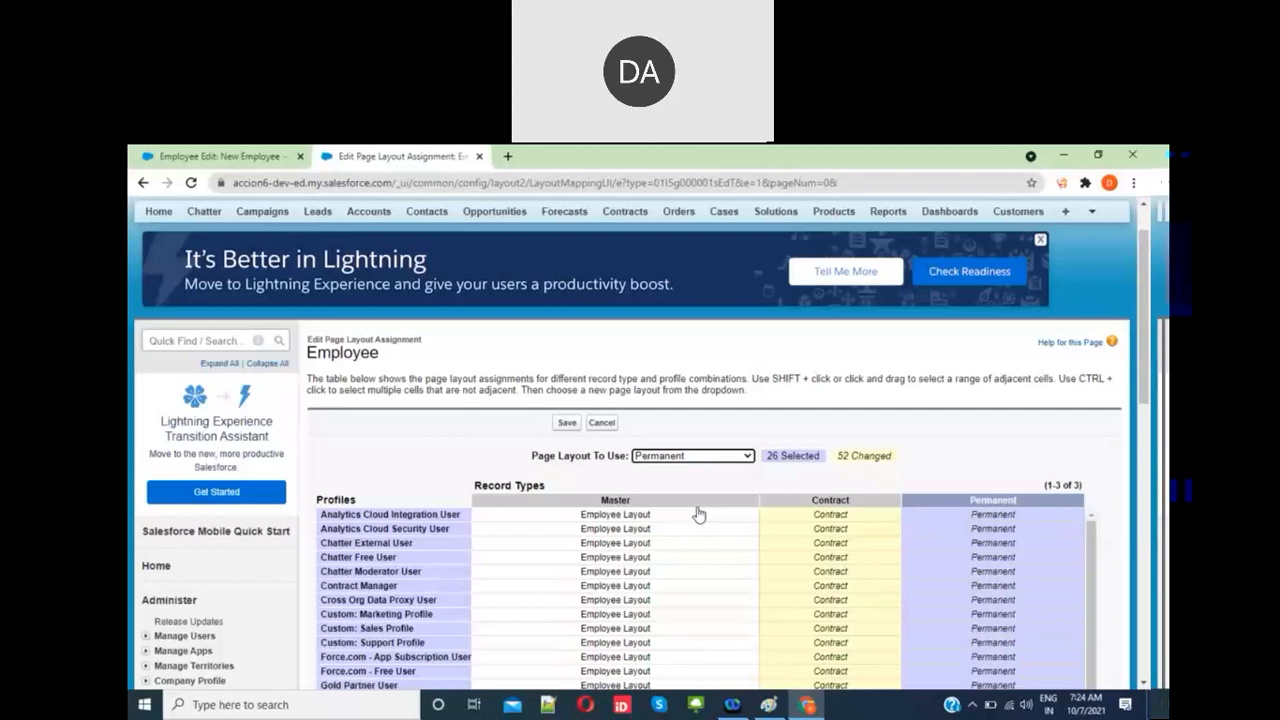
click(567, 424)
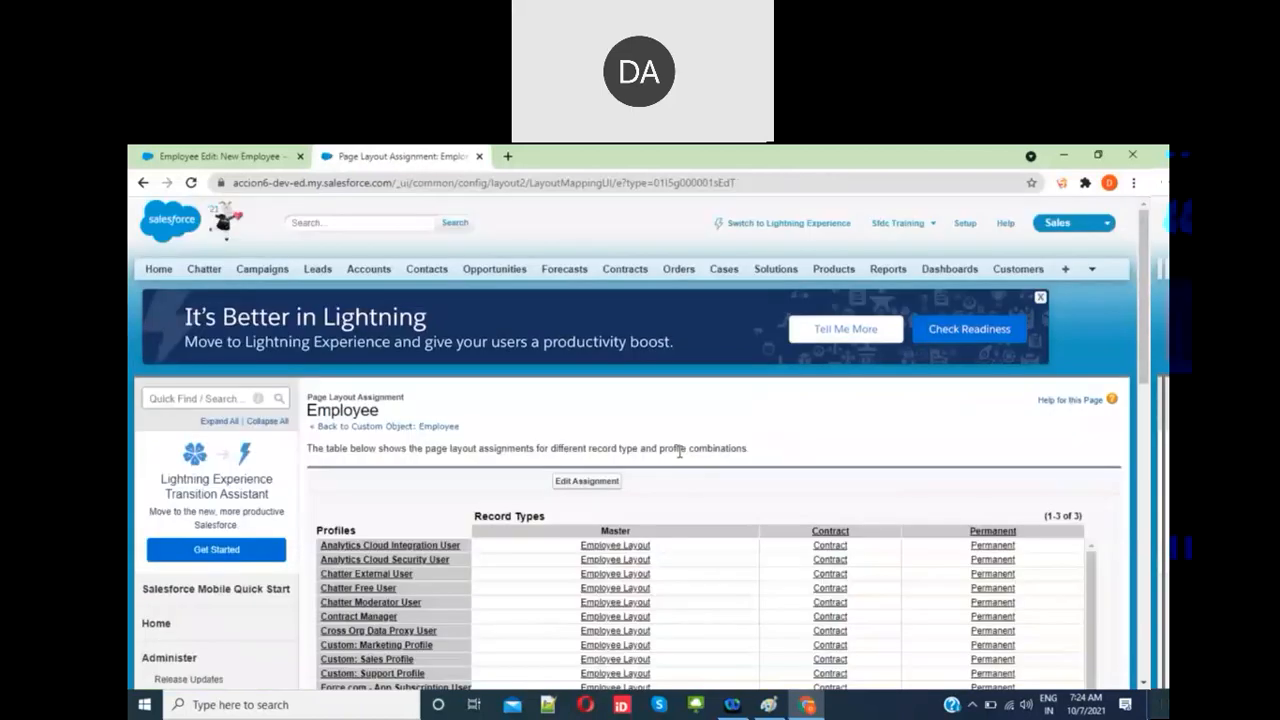
scroll(655, 514, down, 3)
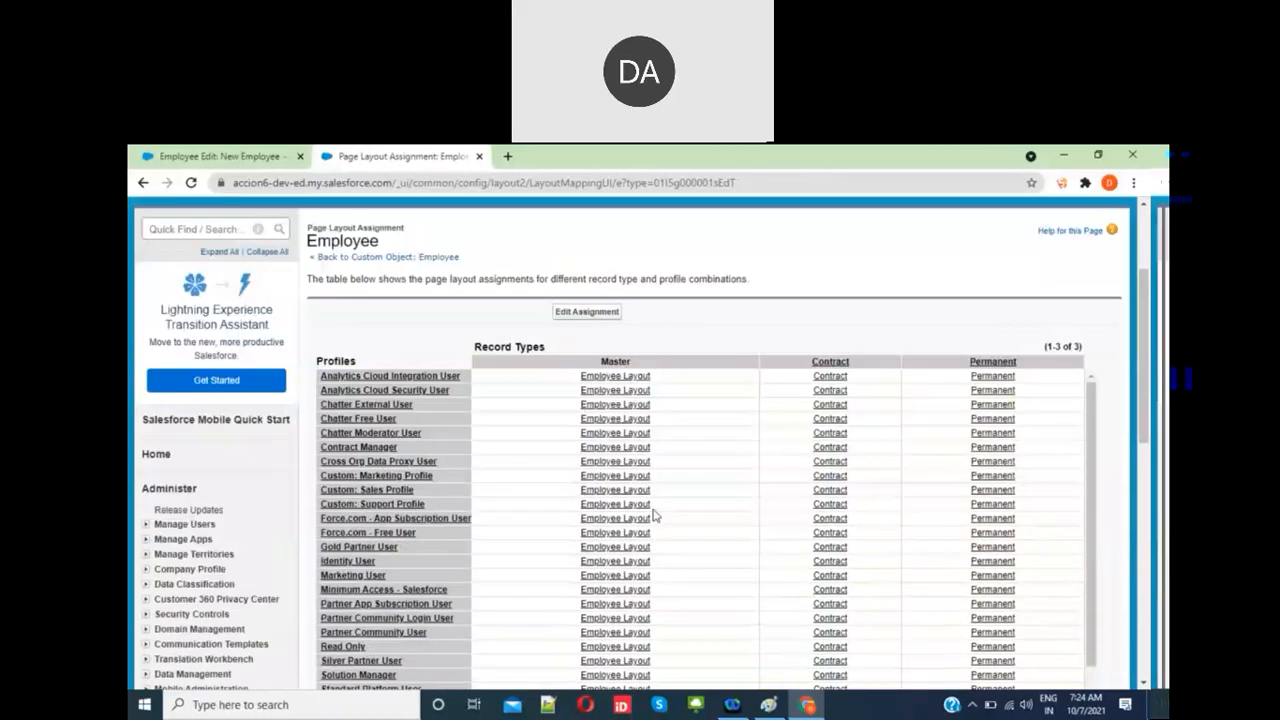
scroll(912, 451, down, 1)
scroll(1003, 580, down, 5)
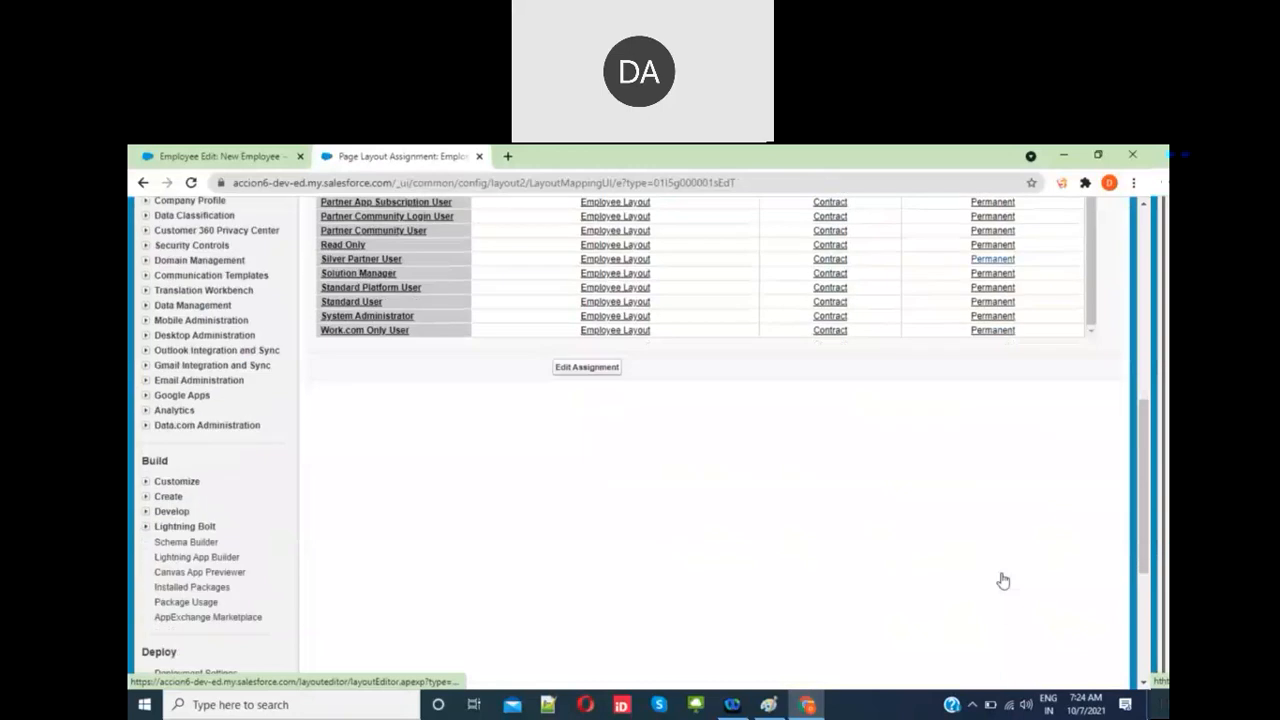
scroll(672, 478, up, 8)
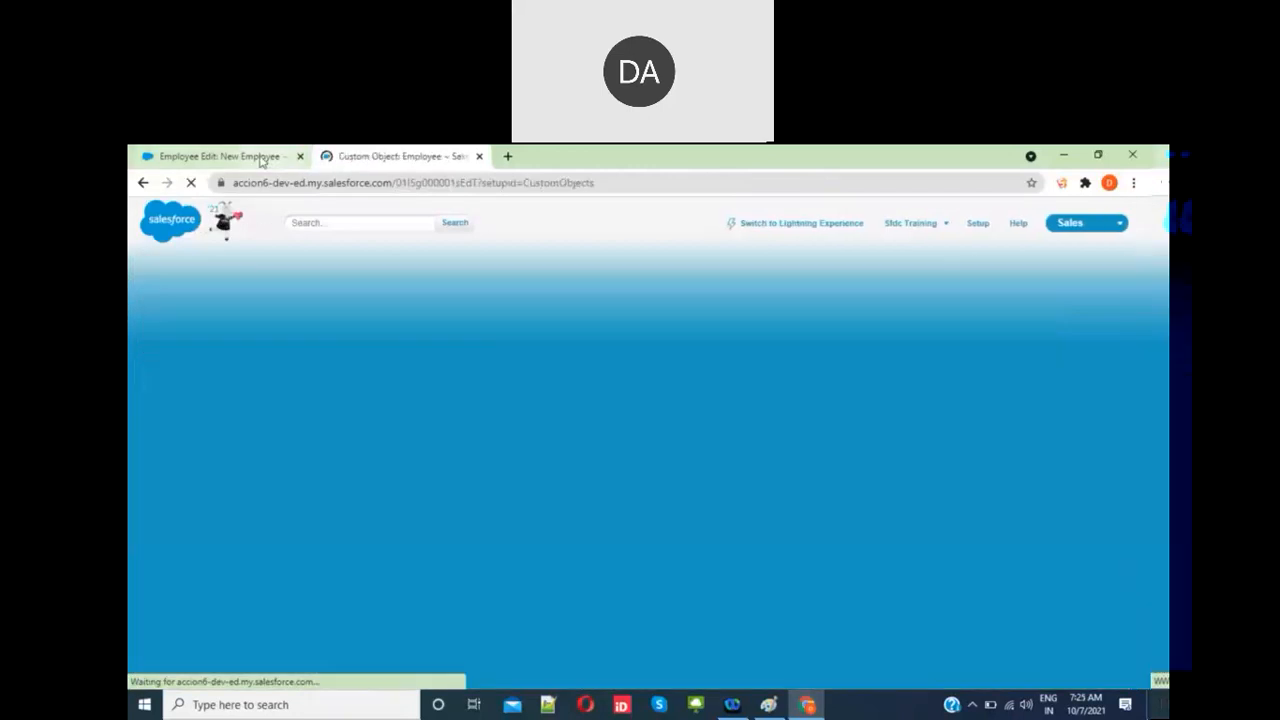
click(262, 160)
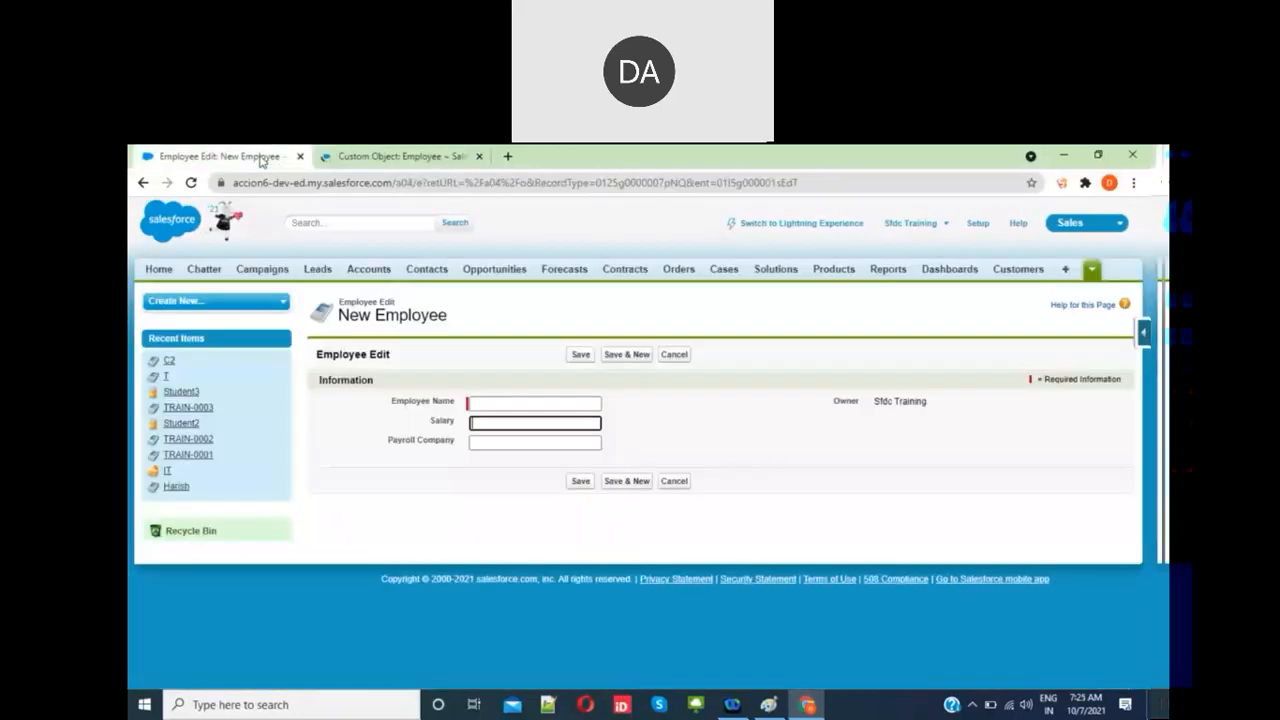
Step: Open a New Employee form from the Employees tab and check it shows only Employee Name and Salary
click(1092, 272)
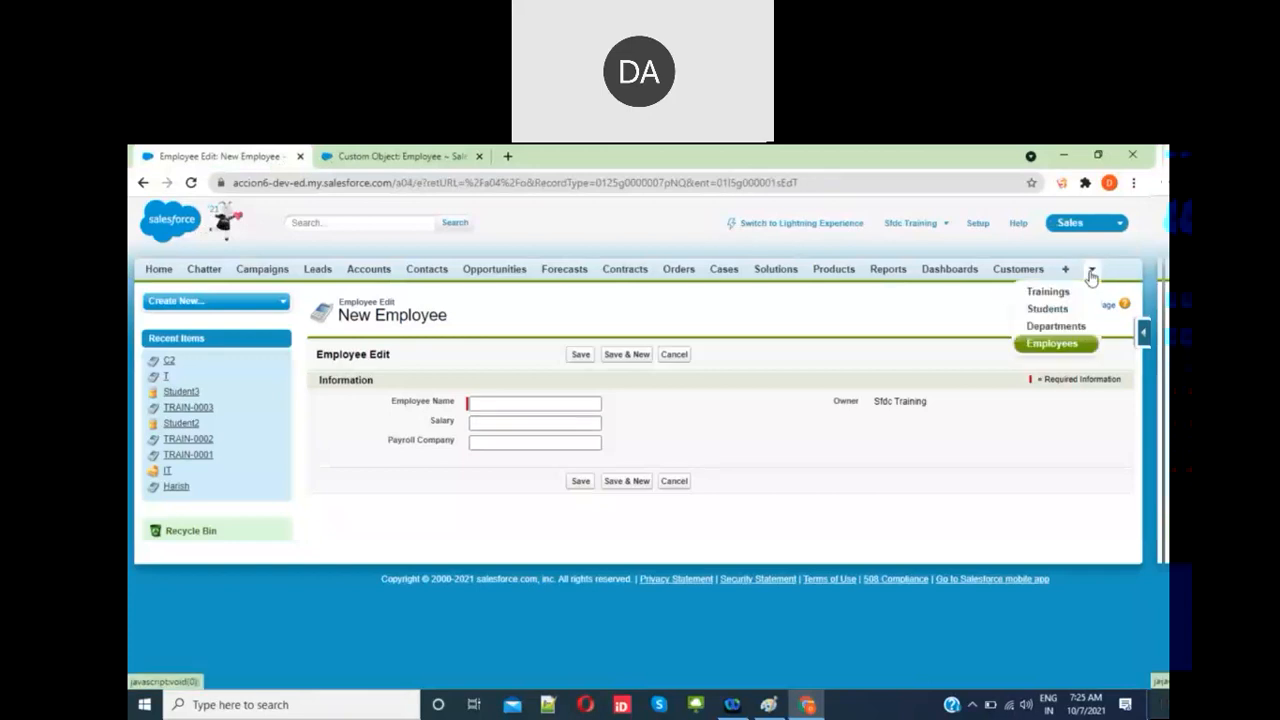
click(1045, 347)
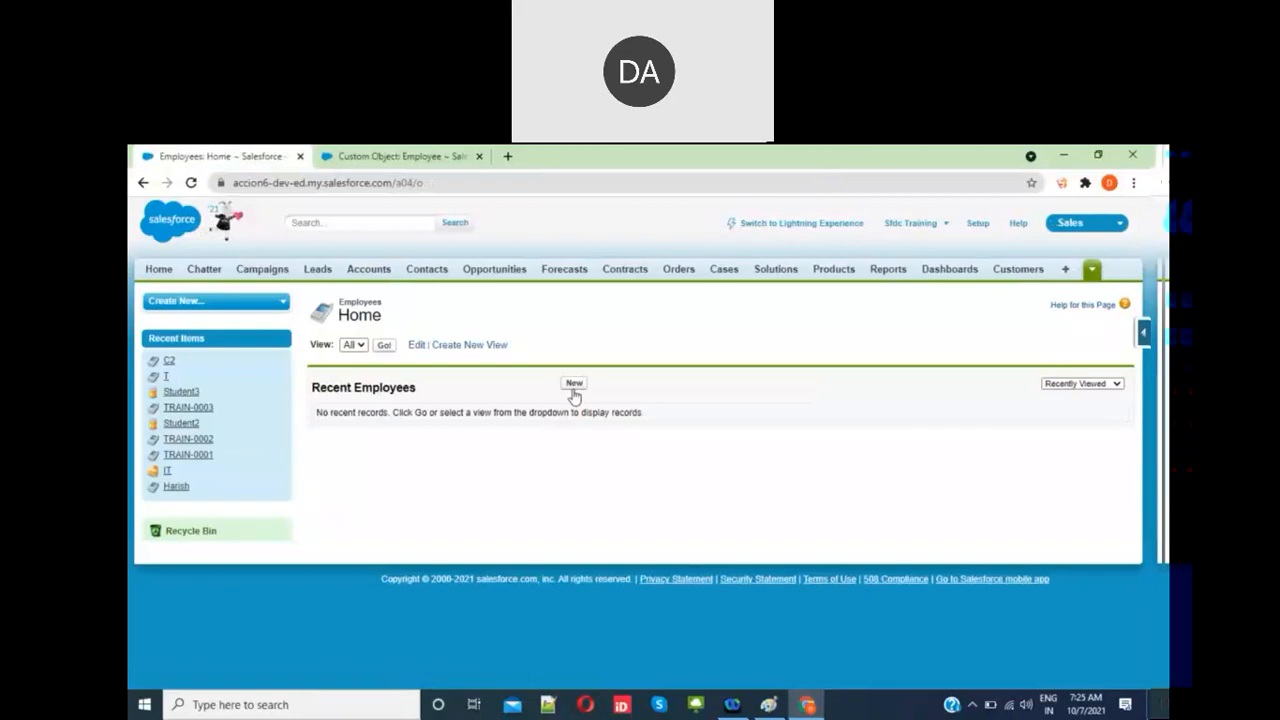
click(574, 384)
click(586, 445)
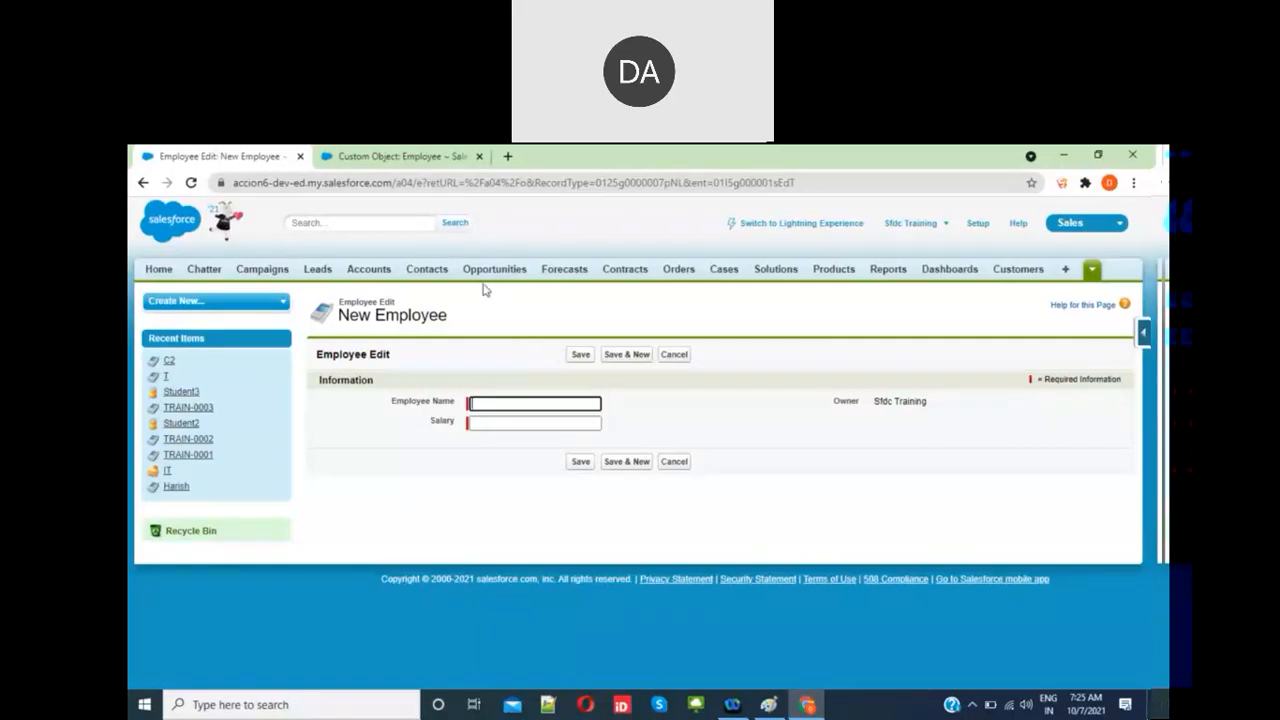
click(429, 162)
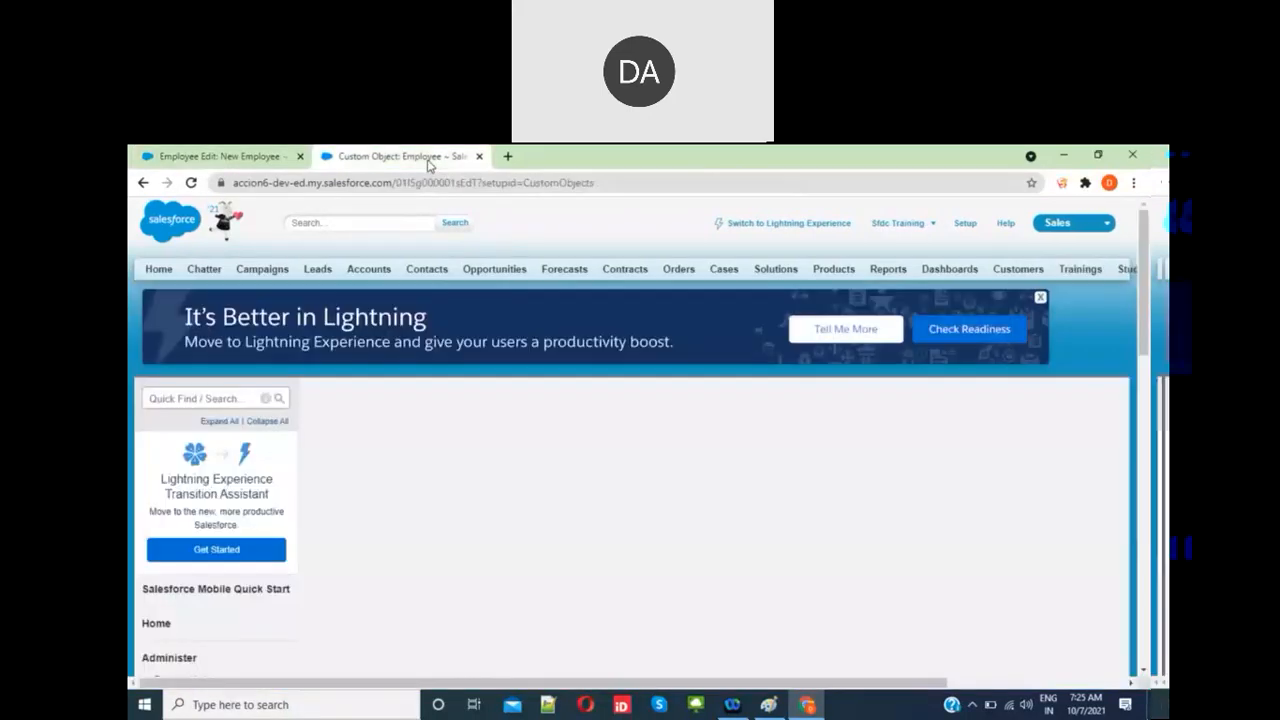
Step: Start a new Employee custom field with the Picklist data type and continue to its details
scroll(515, 483, down, 3)
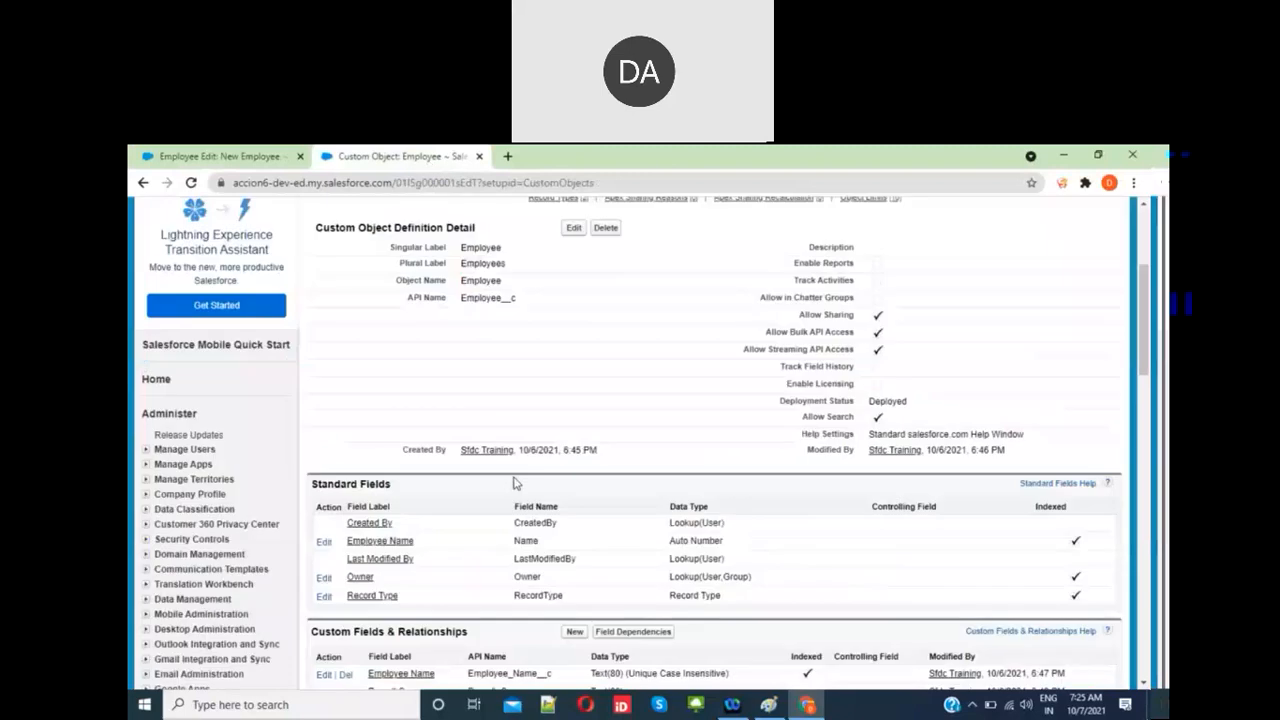
scroll(515, 483, down, 3)
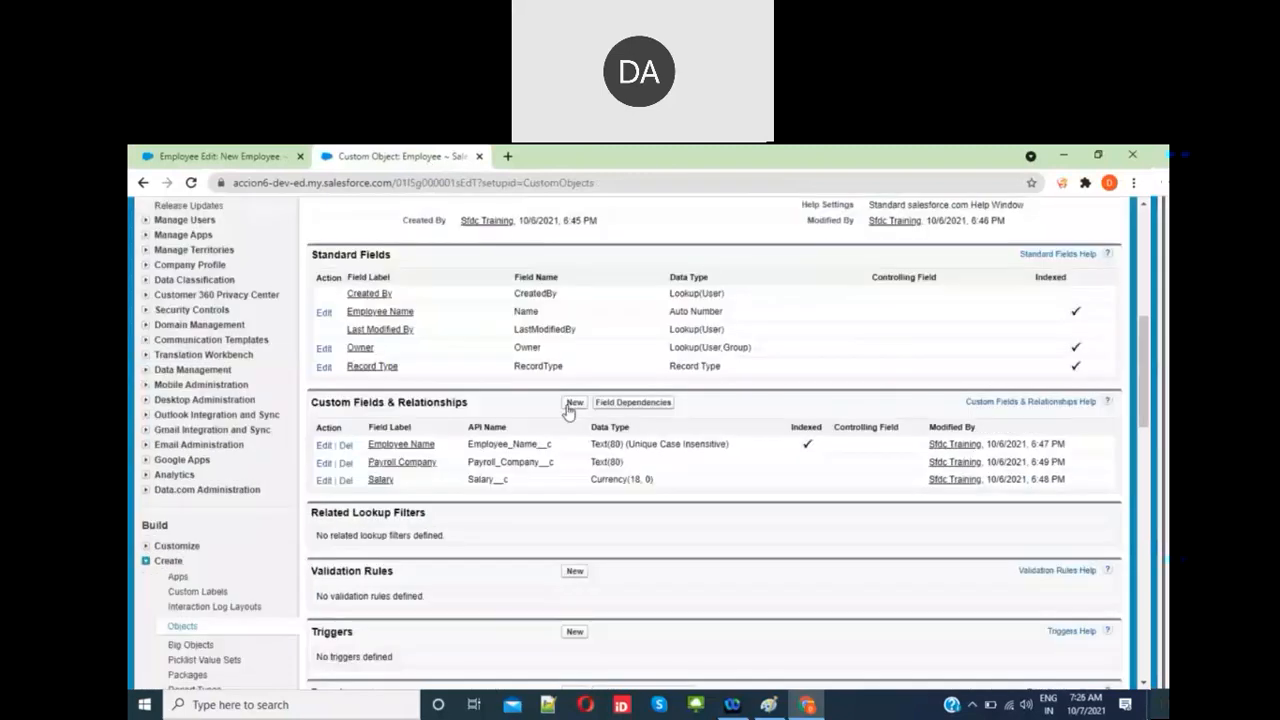
click(574, 404)
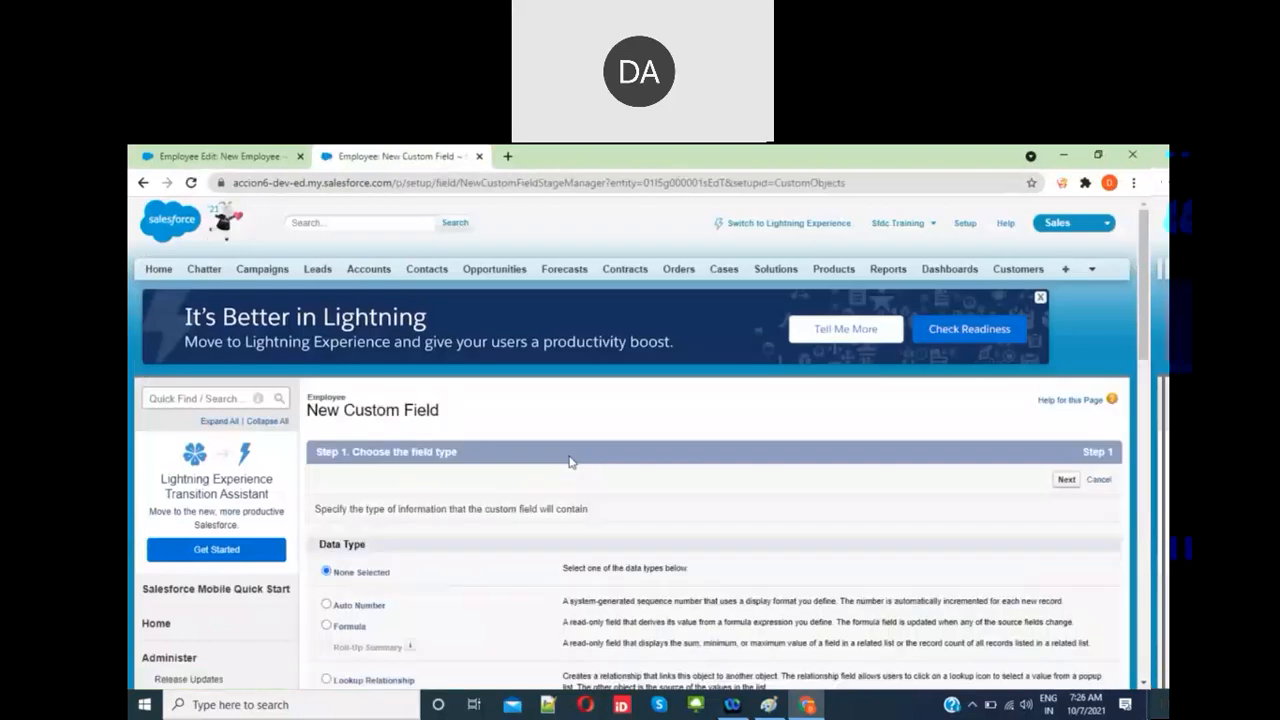
scroll(569, 461, down, 2)
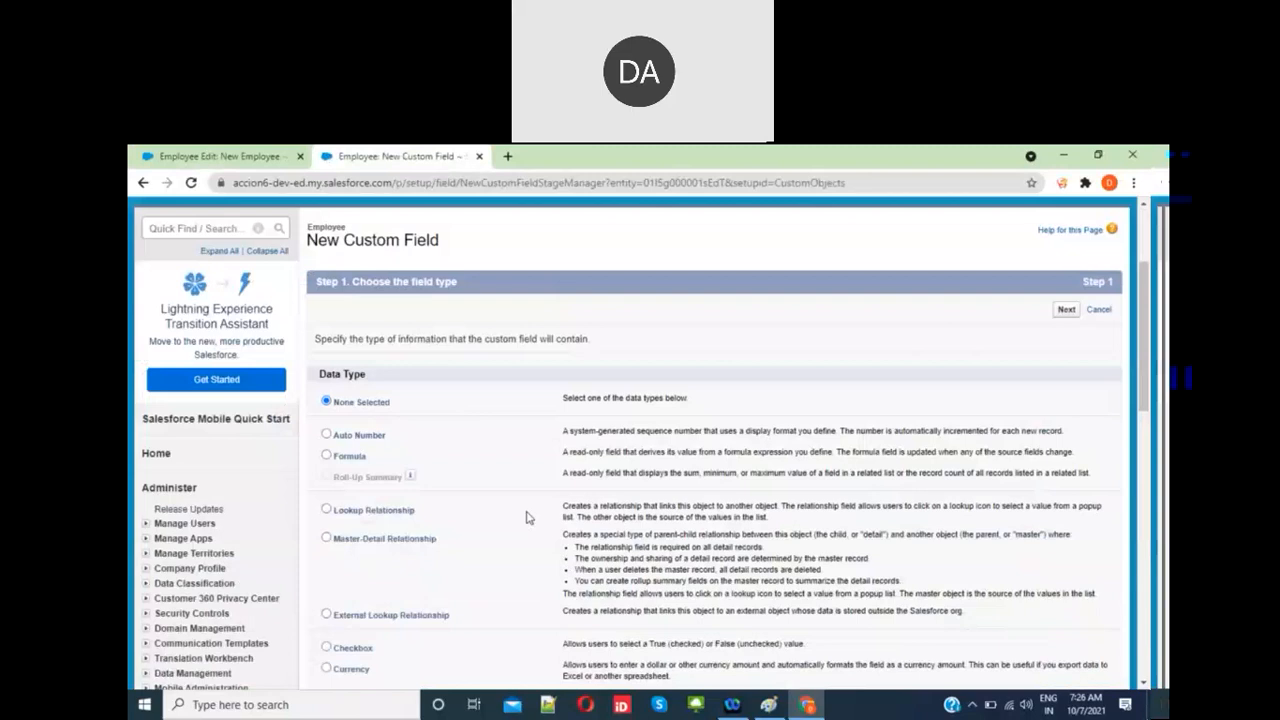
scroll(527, 517, down, 3)
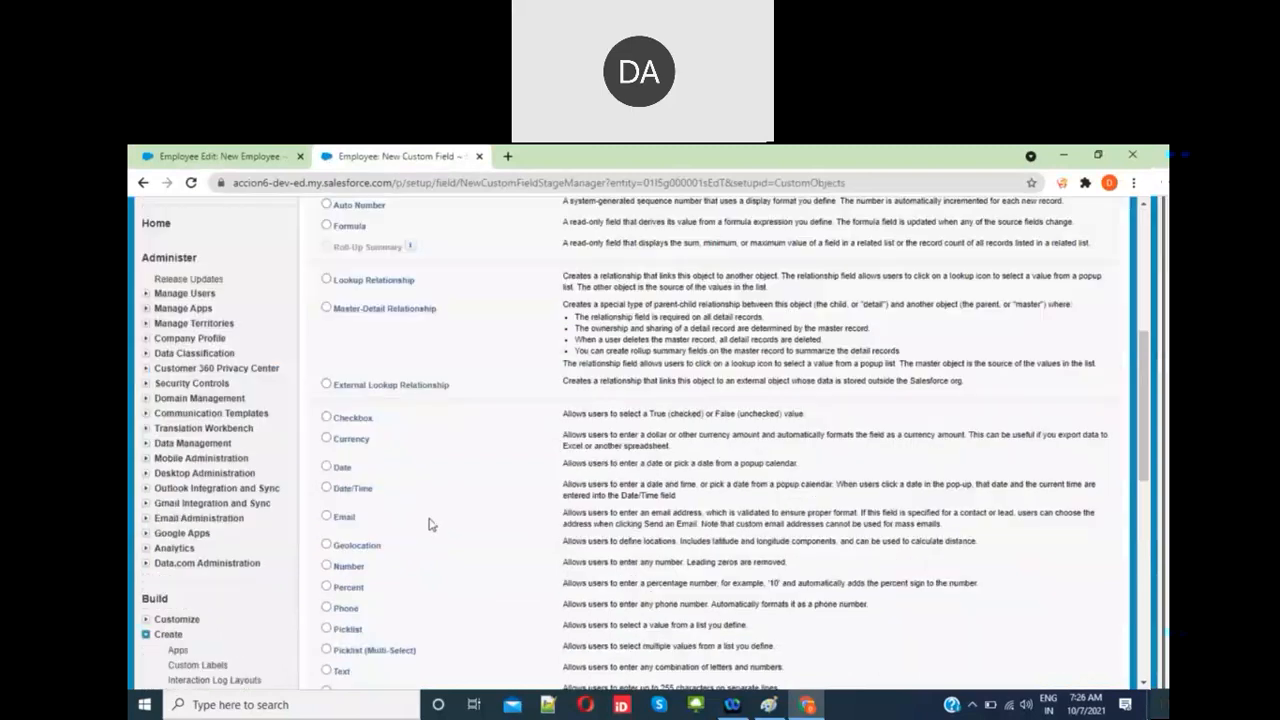
scroll(430, 524, down, 1)
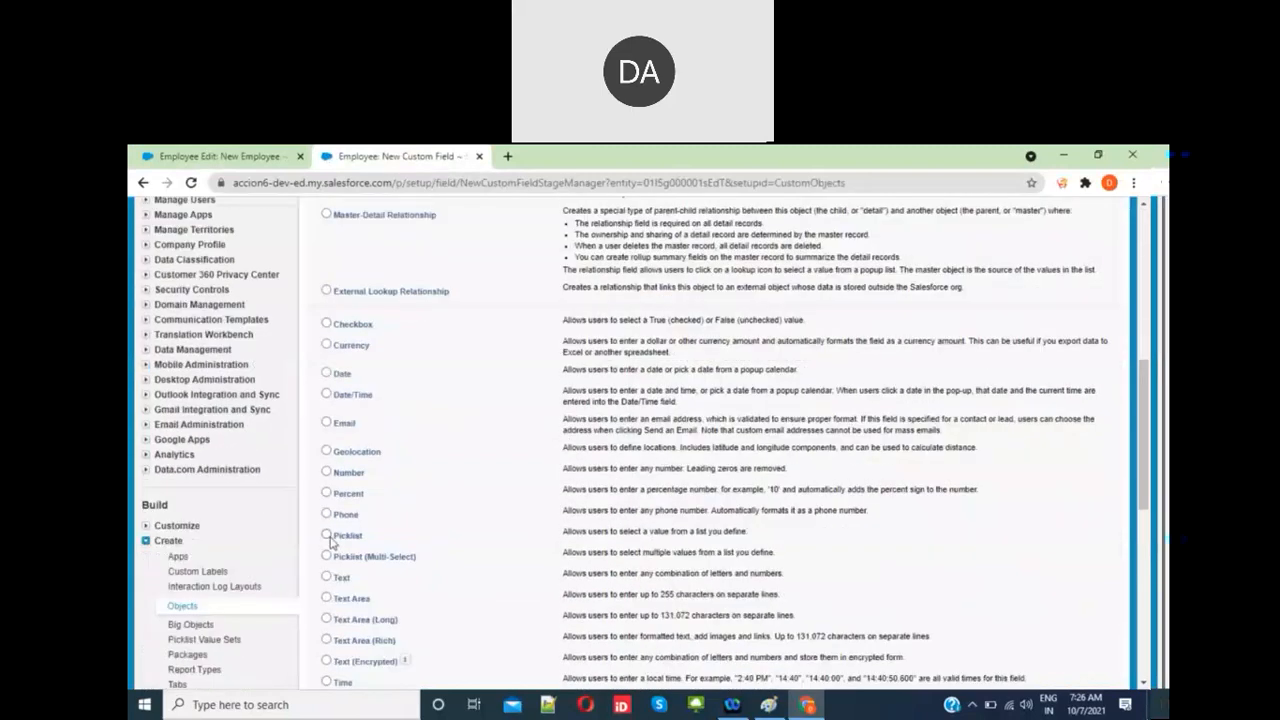
click(327, 535)
scroll(330, 540, down, 5)
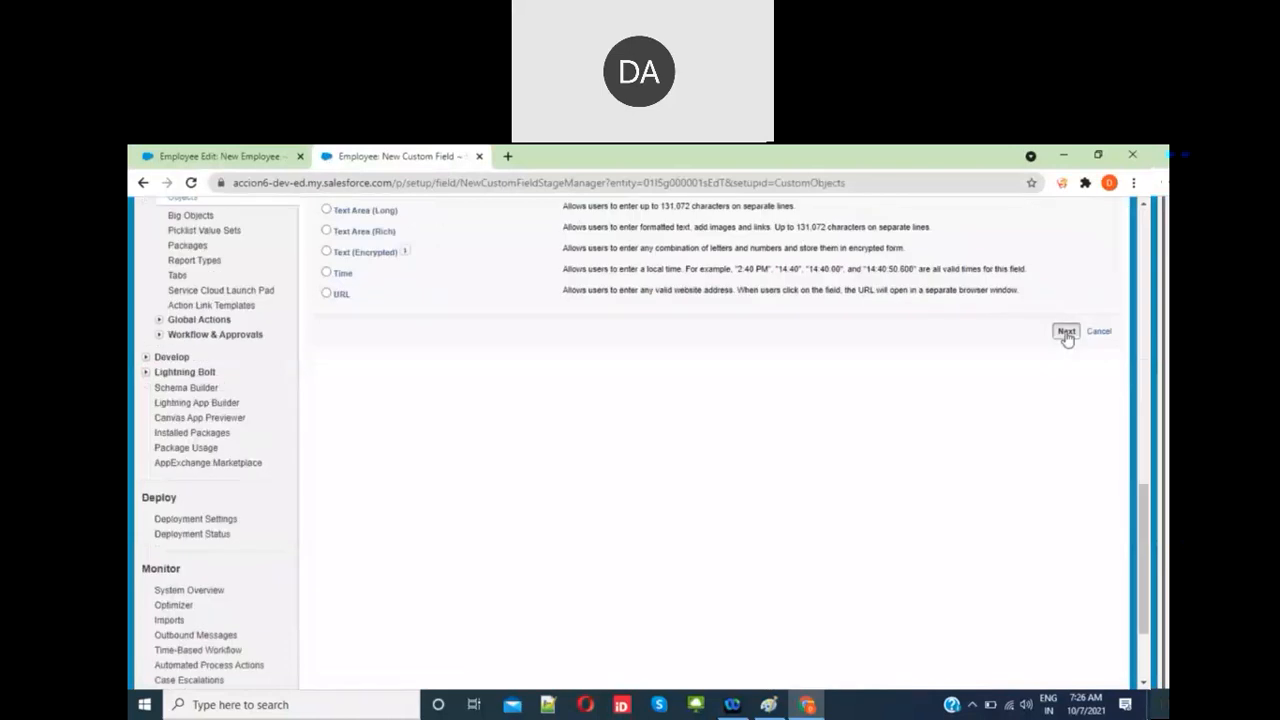
click(1063, 334)
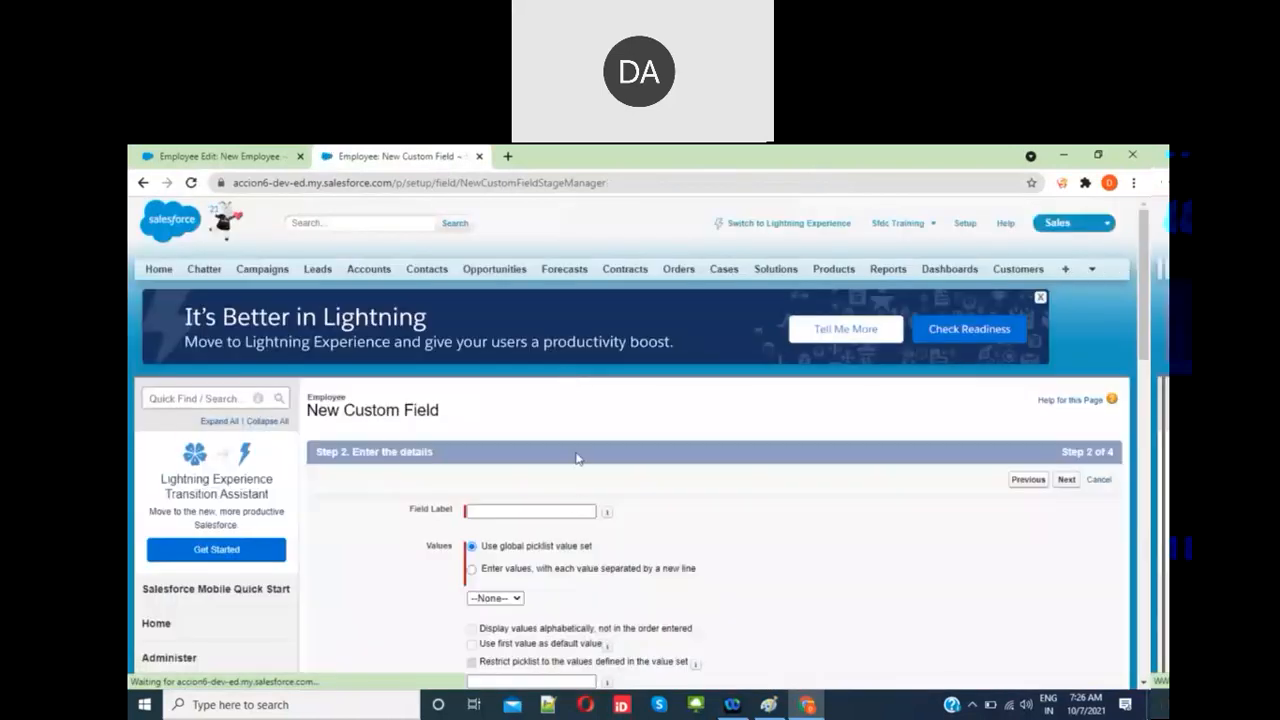
Step: Label the new picklist field Technologies
click(548, 511)
text(Tec)
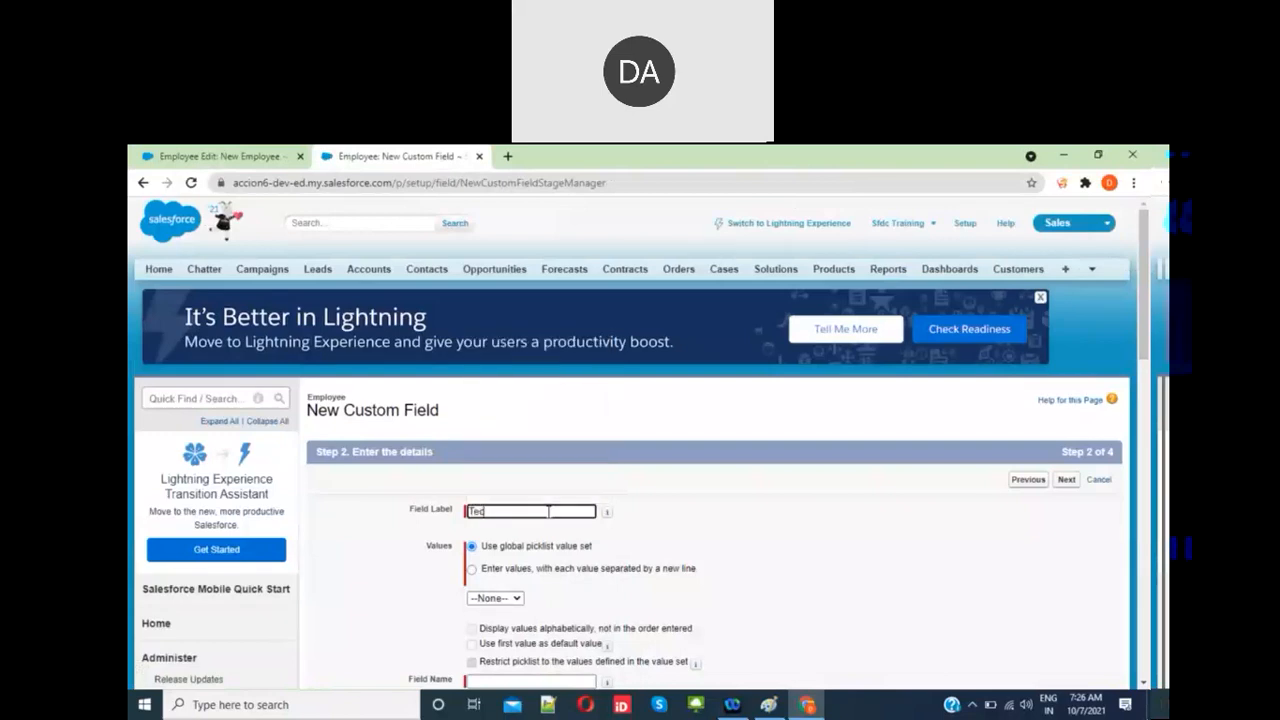
text(hnologies)
click(663, 553)
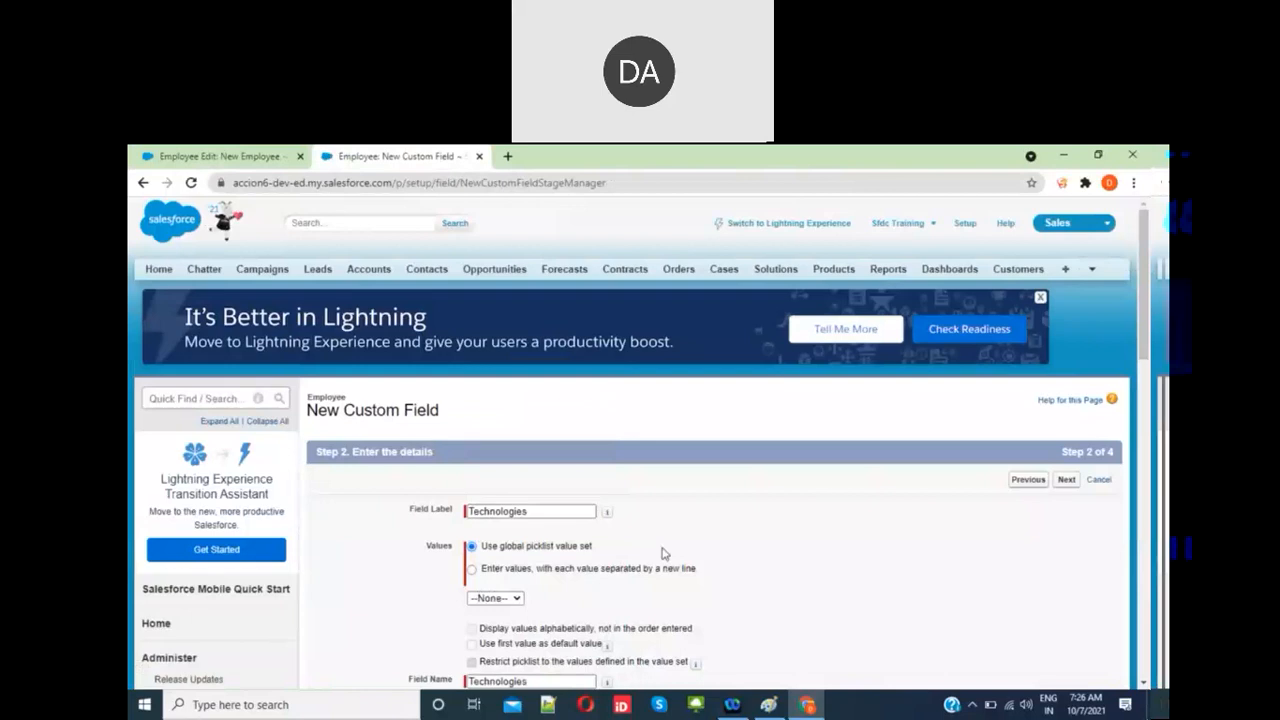
scroll(663, 553, down, 2)
Step: Enter the values .Net, Java, SFDC, DevOps, Hadoop, BigData and SAP, one per line, and continue
click(473, 410)
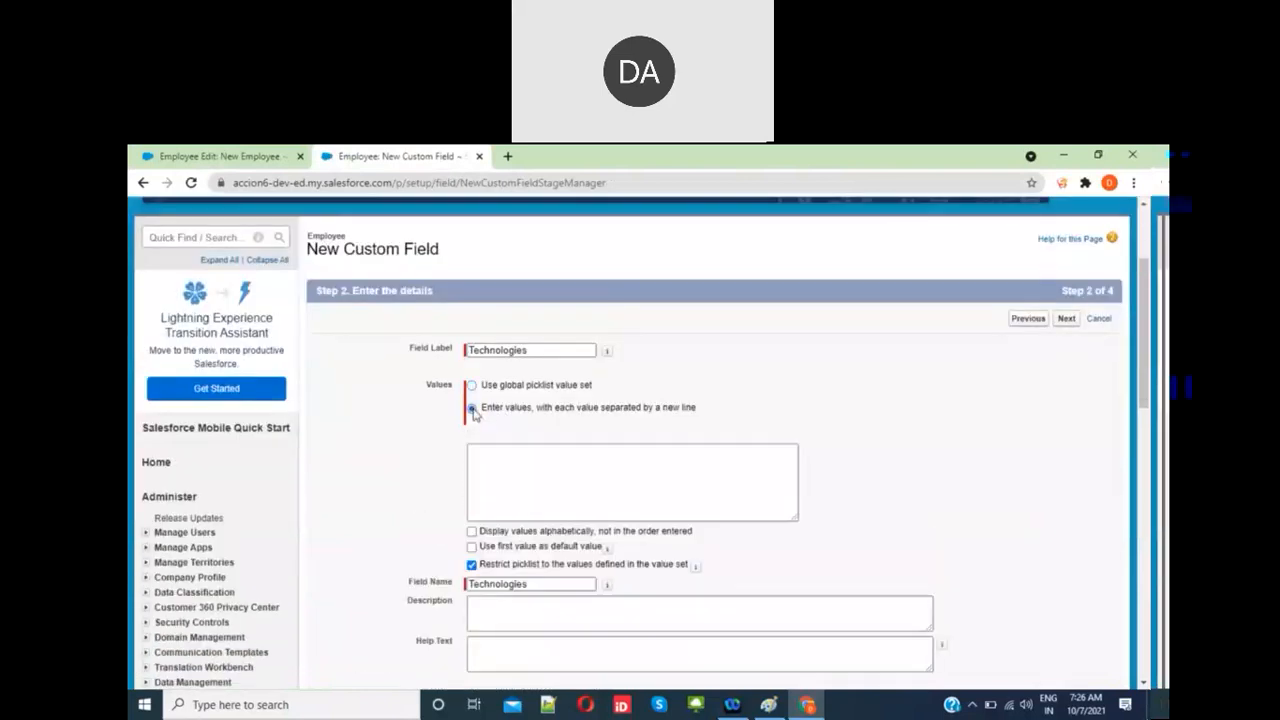
click(502, 471)
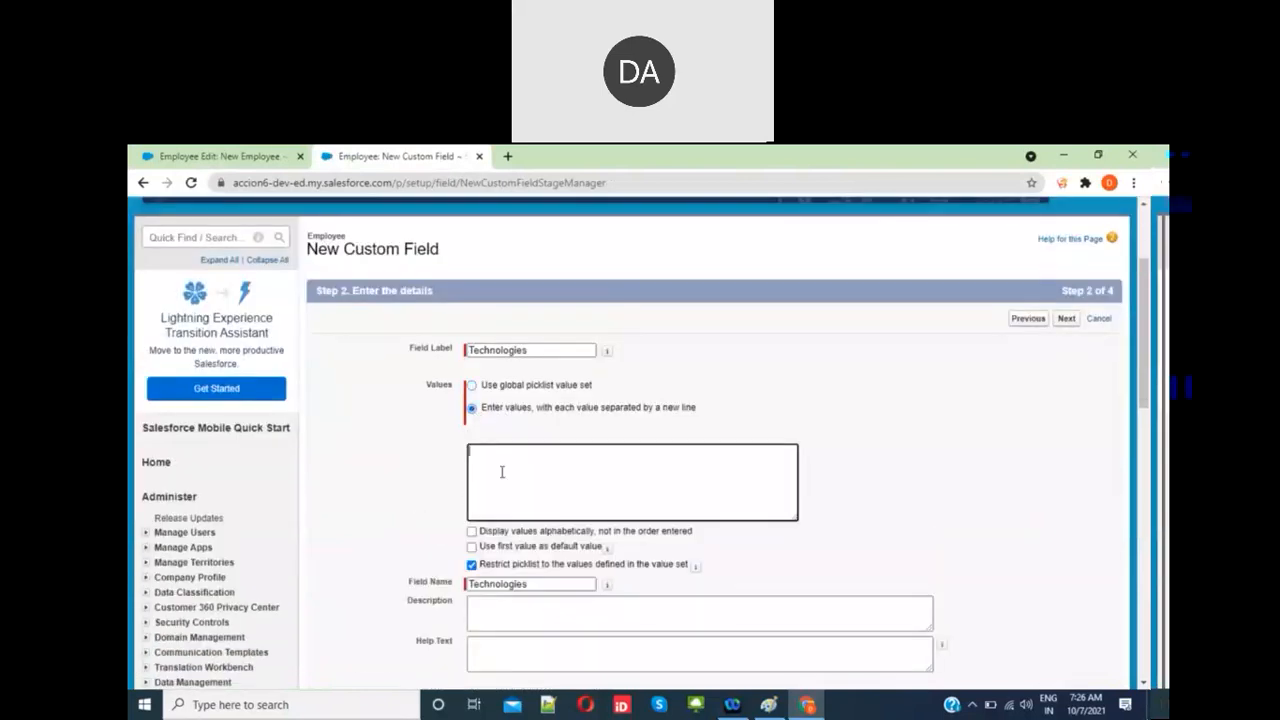
text(Net)
key(Return)
text(Java)
key(Return)
text(SD)
key(BackSpace)
text(FDC)
text(Op)
text(s Hadoop)
text( B)
text(igD)
text(ata)
key(Return)
text(SAP)
scroll(585, 497, down, 1)
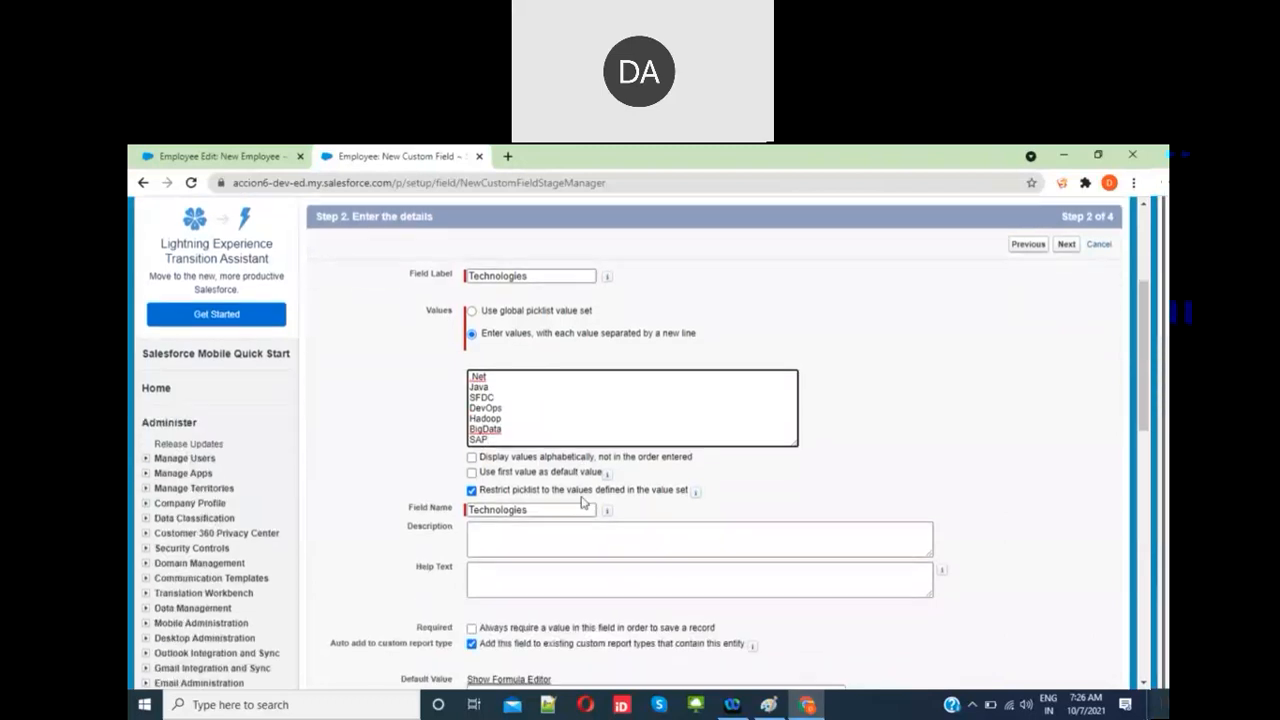
scroll(1010, 476, down, 5)
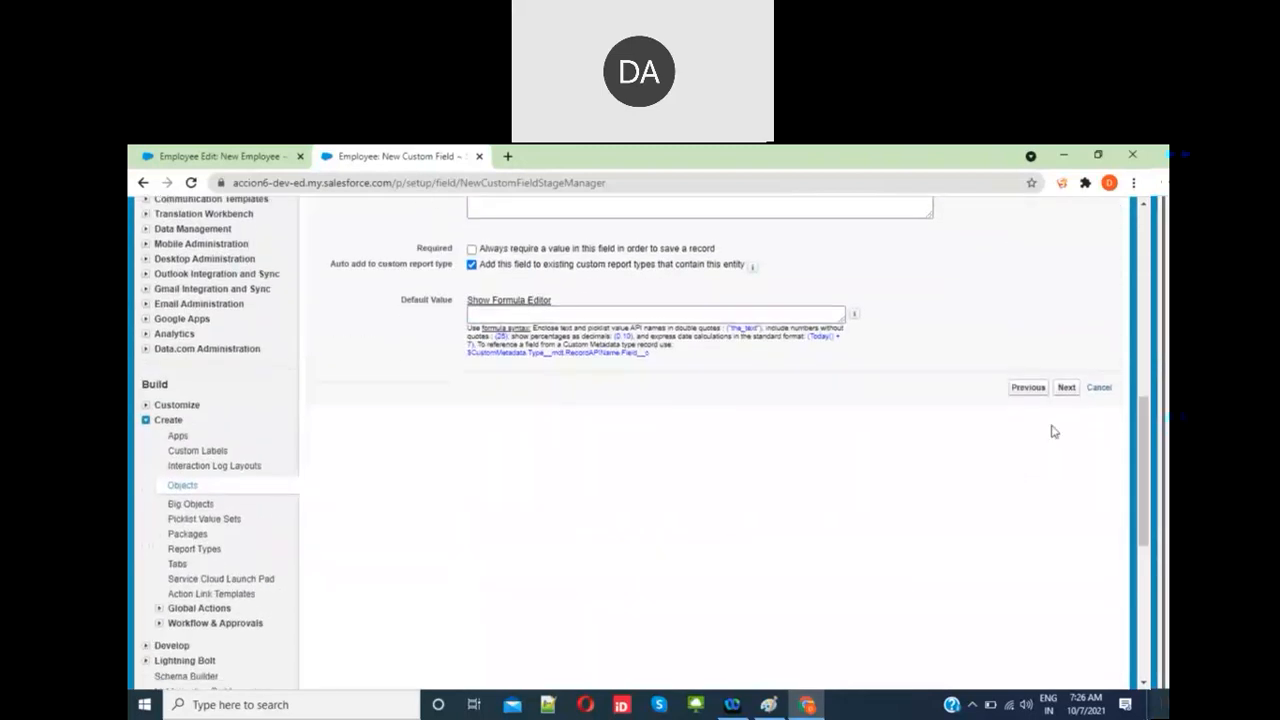
click(1067, 388)
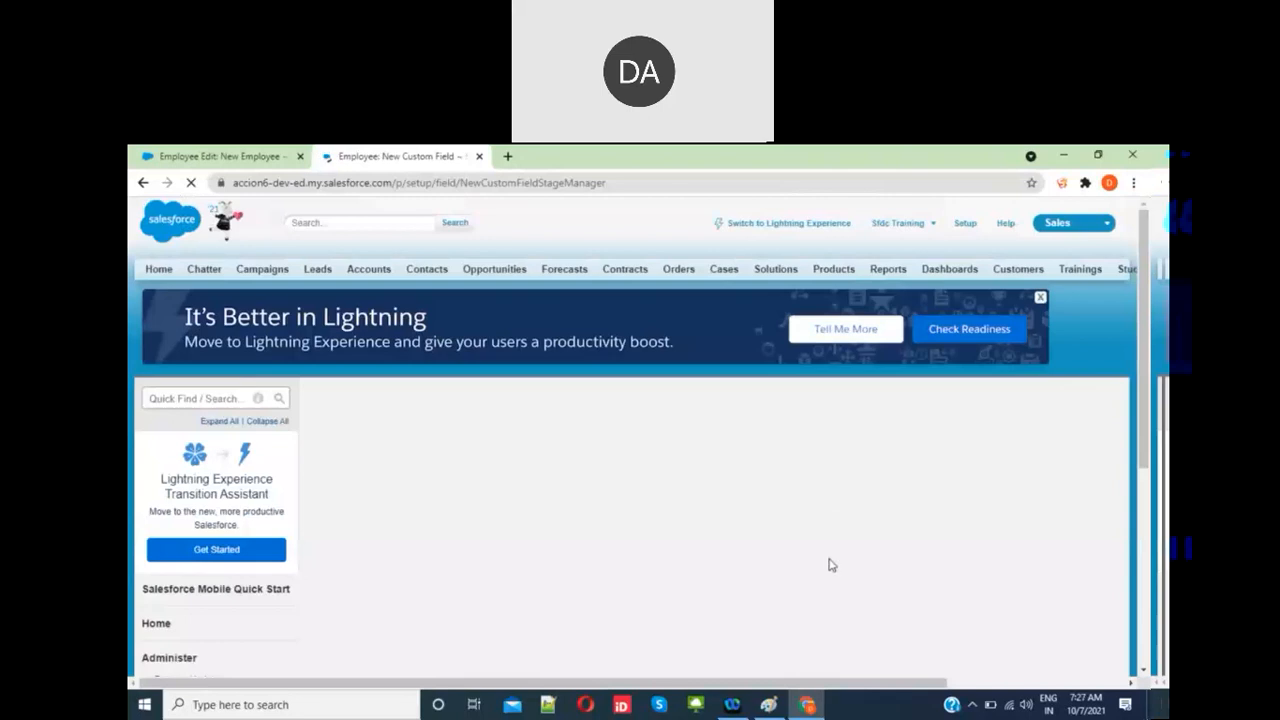
Step: Keep default field-level security, add Technologies to the Contract, Employee Layout and Permanent layouts, and save
scroll(830, 564, down, 2)
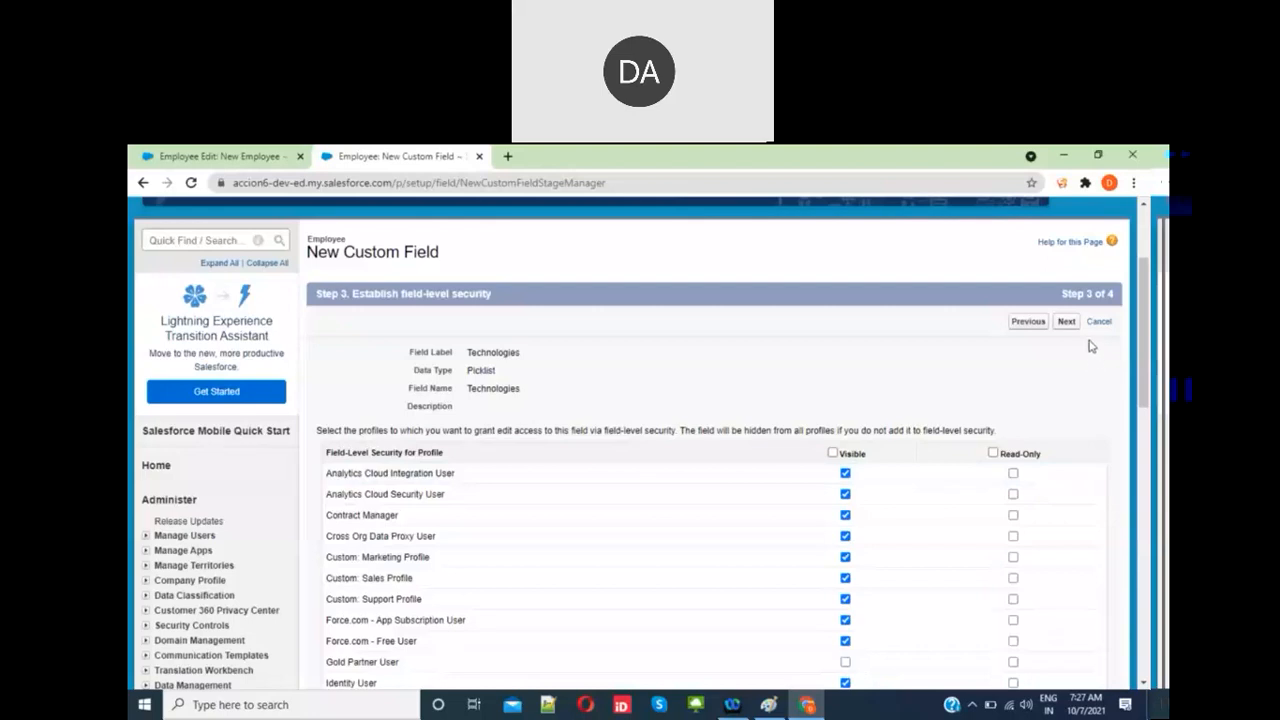
click(1070, 321)
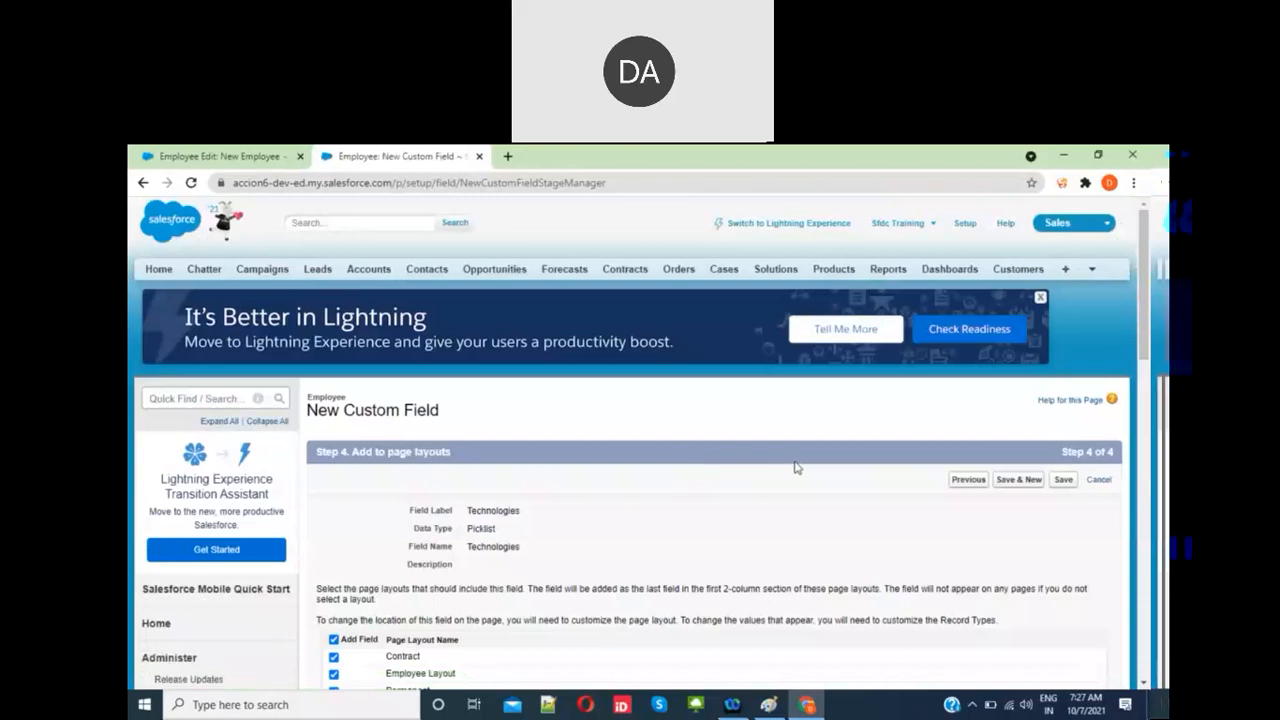
scroll(795, 467, down, 1)
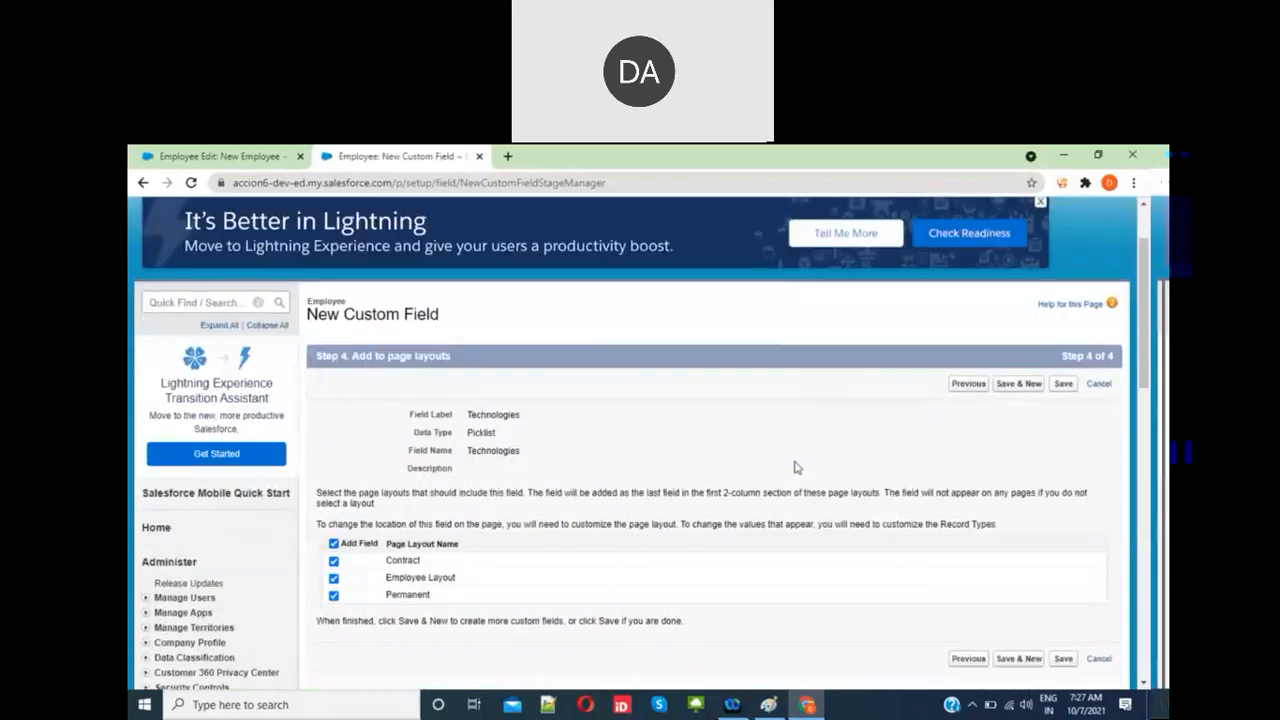
click(334, 544)
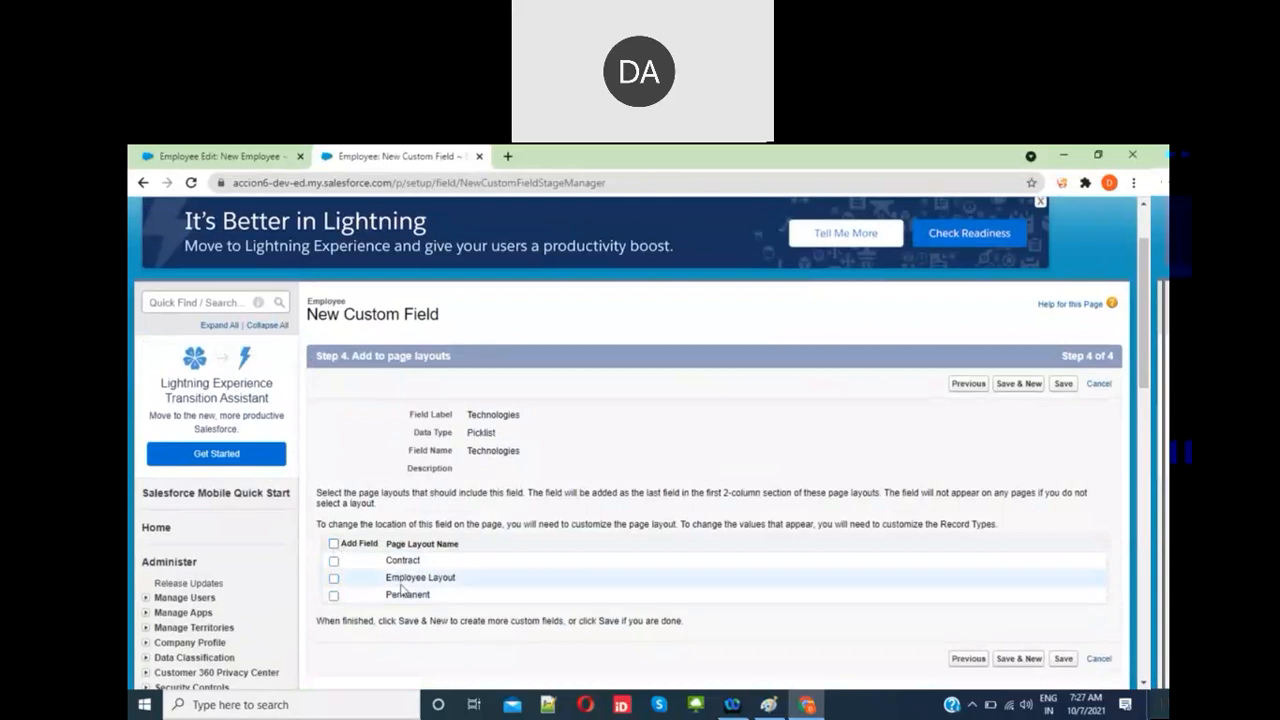
click(334, 545)
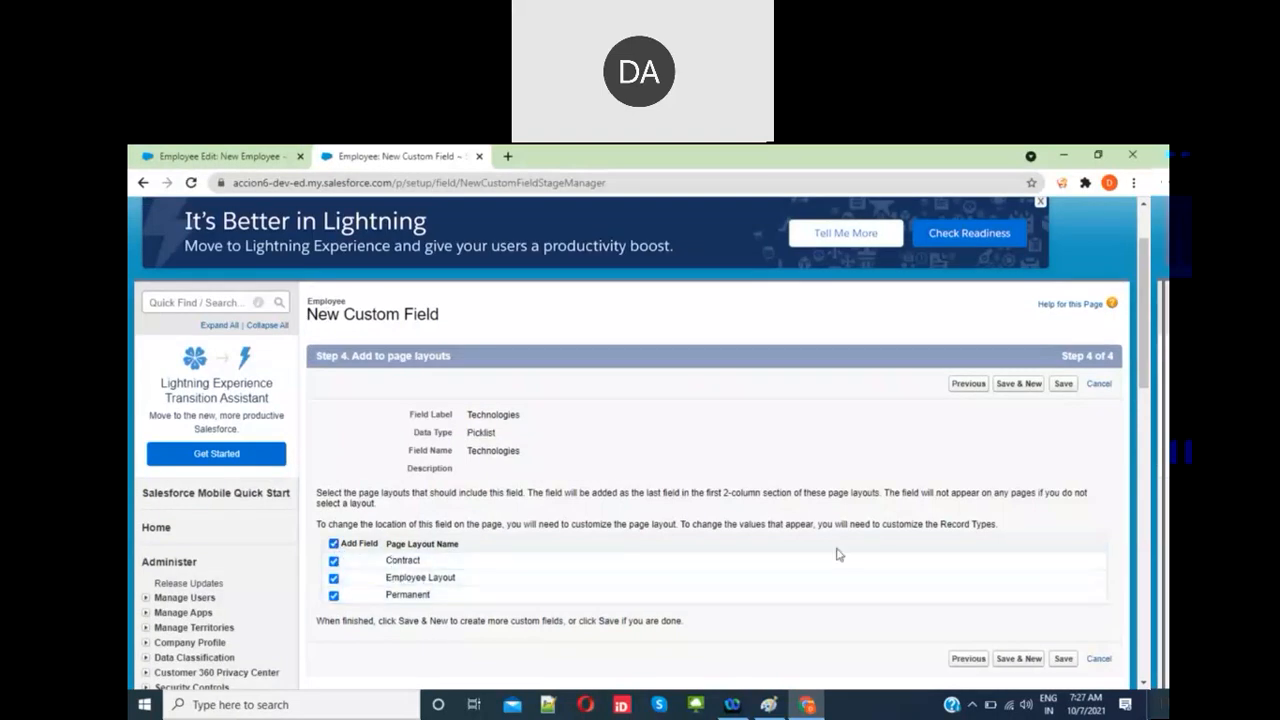
click(1068, 660)
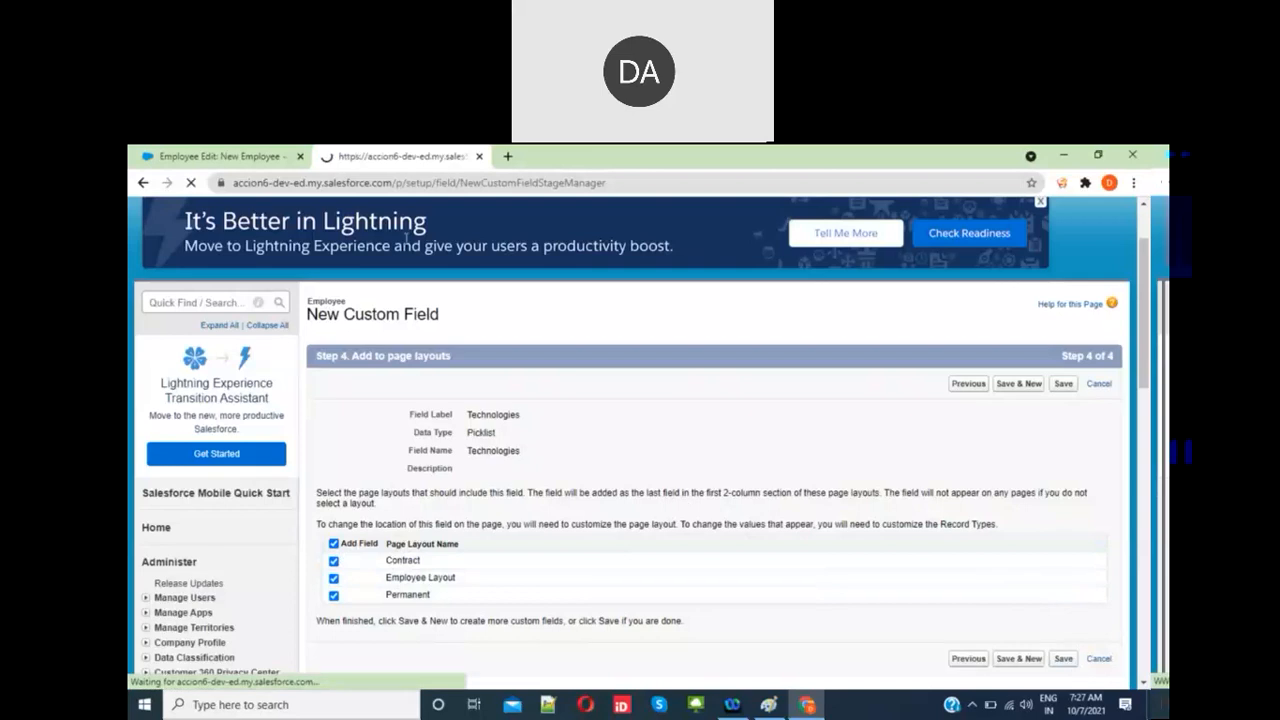
click(208, 160)
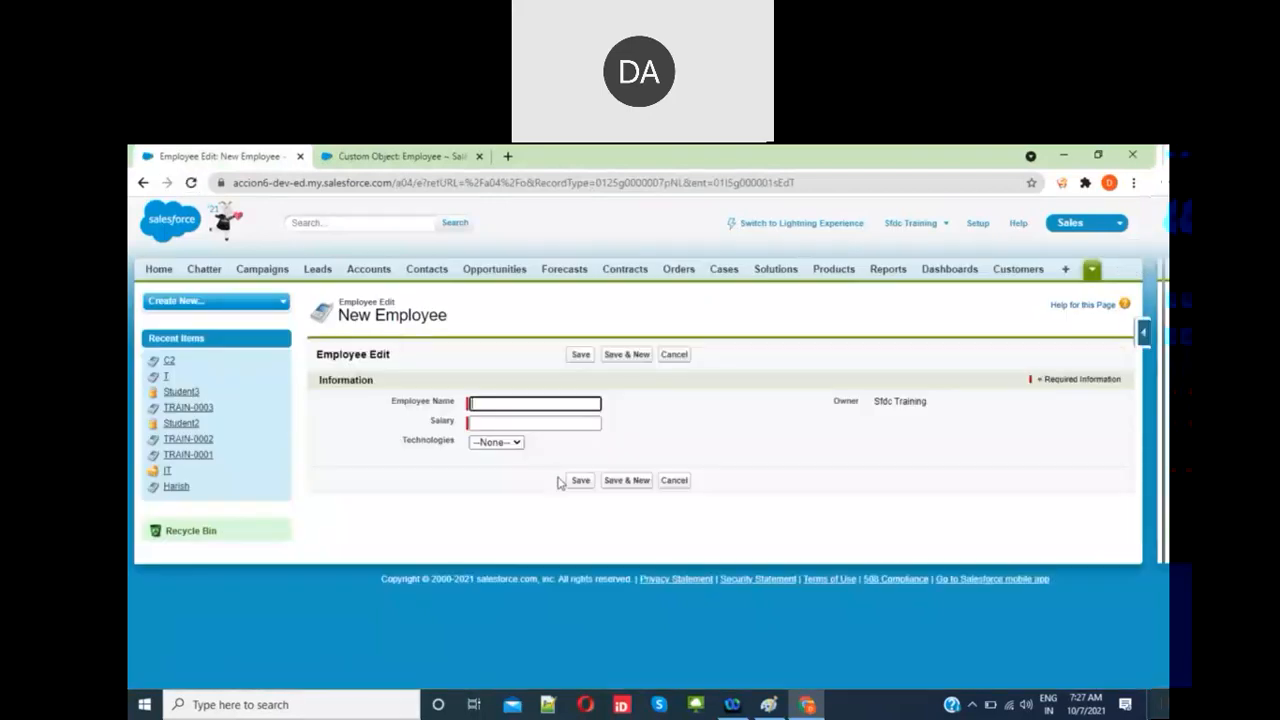
Step: Check the Technologies values on the New Employee form, then cancel it without saving
click(516, 444)
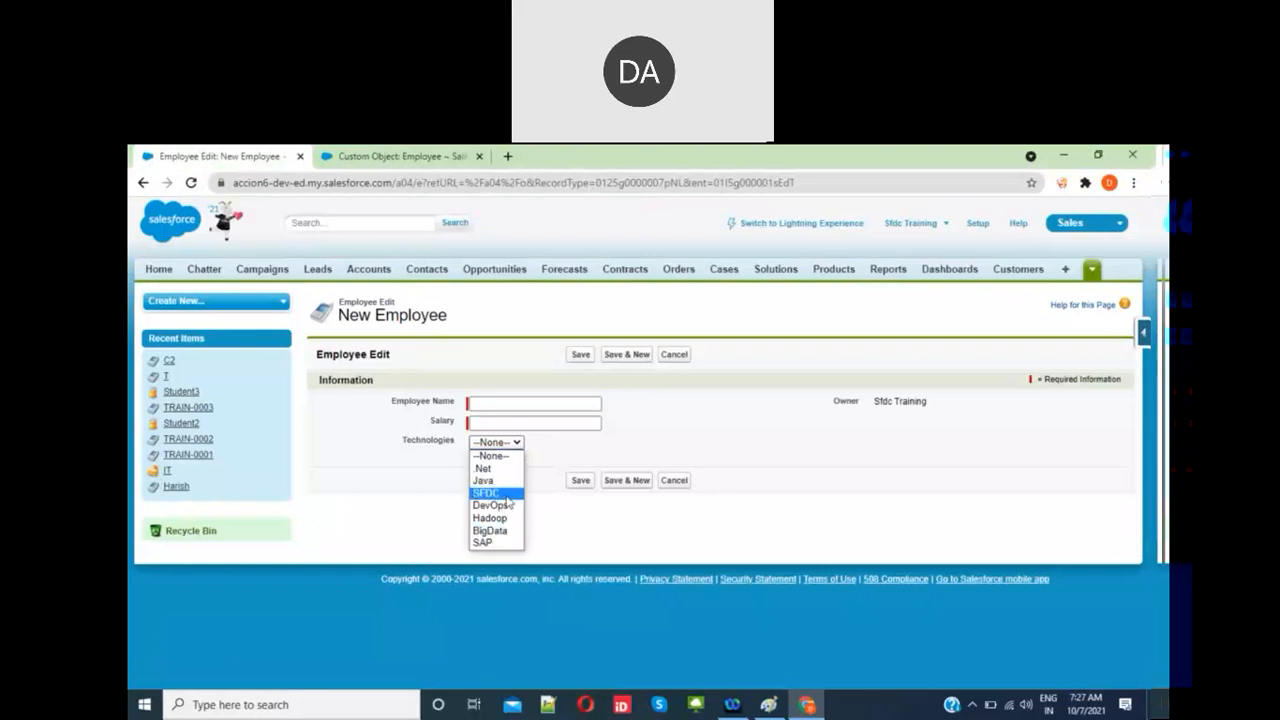
click(676, 356)
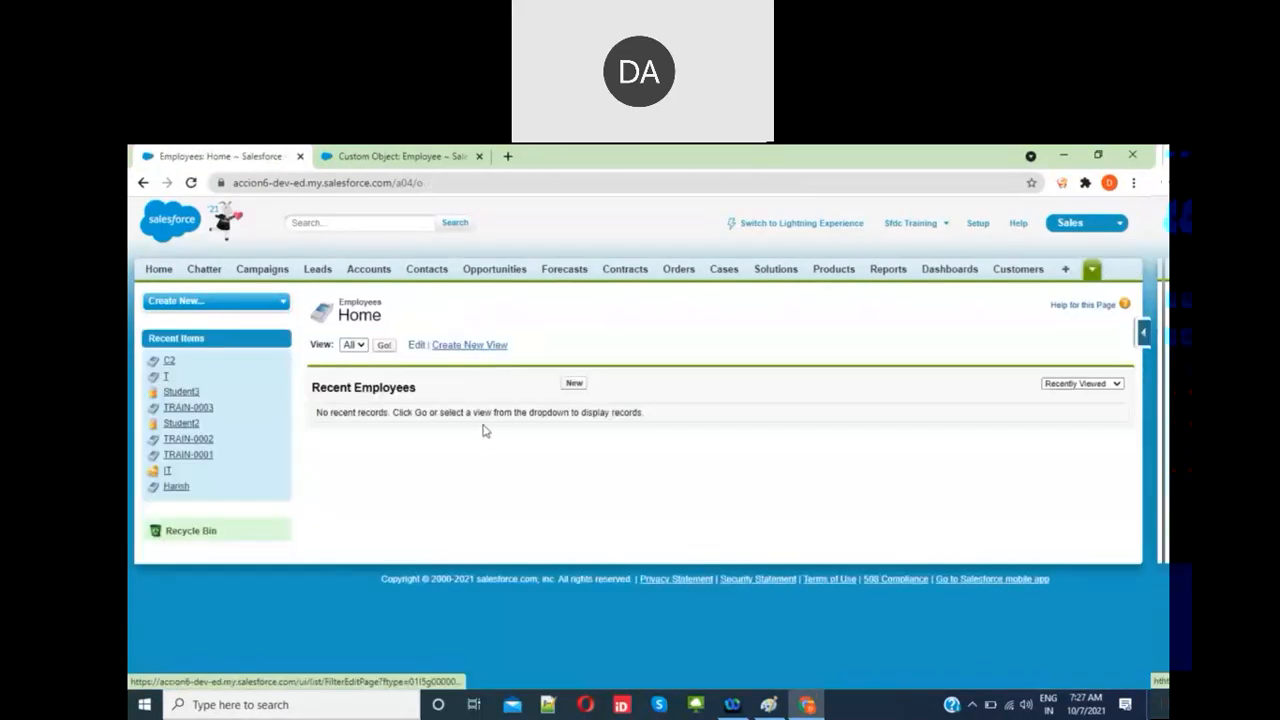
click(430, 160)
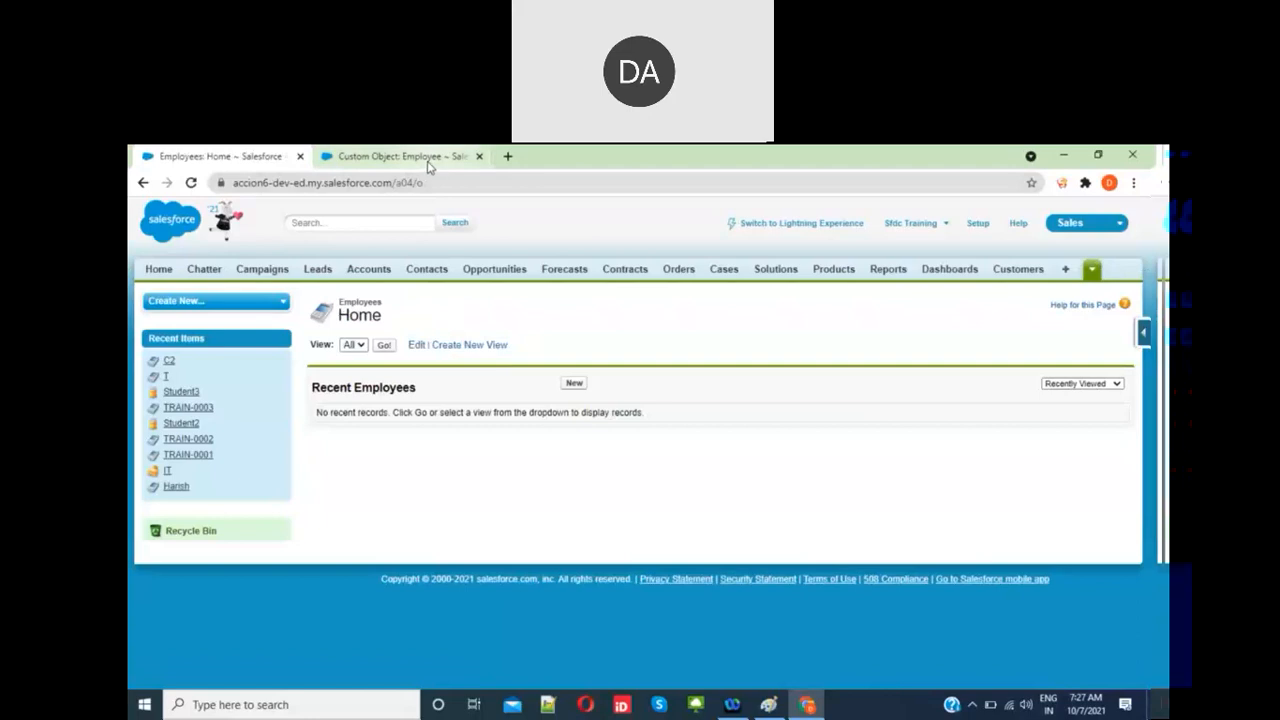
Step: Open the Contract record type's Technologies picklist values for editing
scroll(545, 583, down, 5)
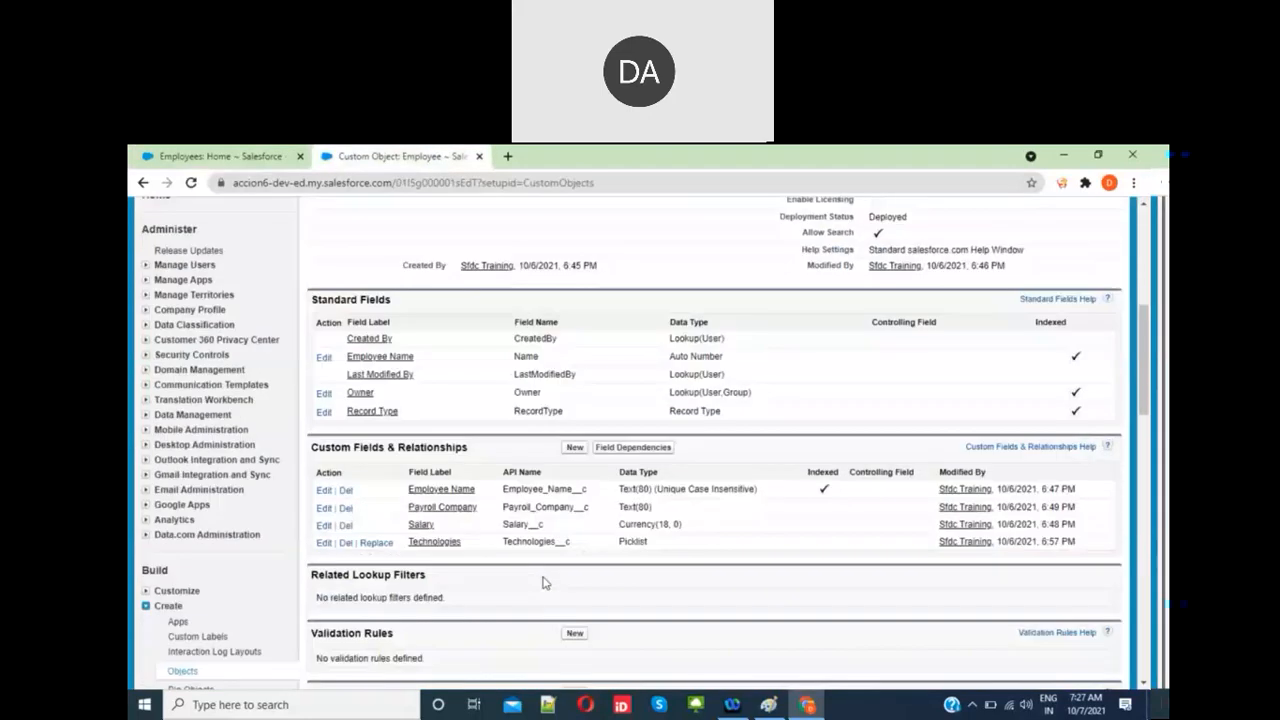
scroll(545, 583, down, 5)
scroll(545, 583, down, 5)
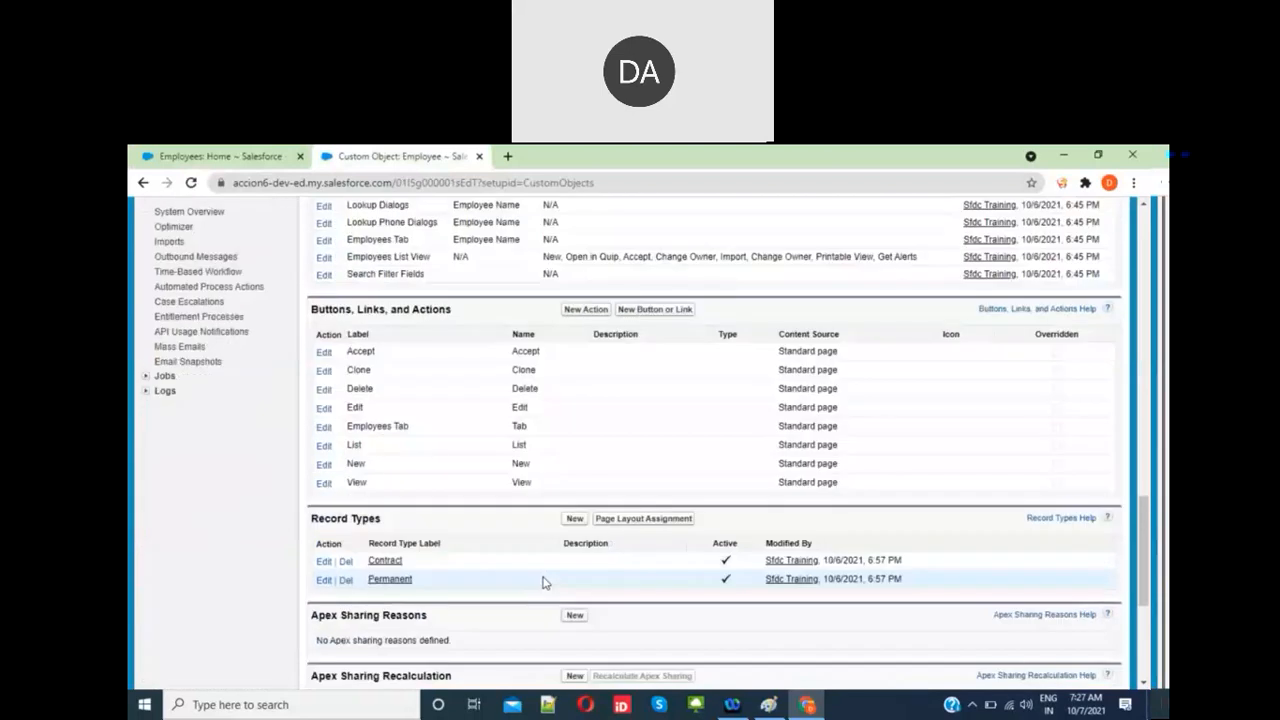
scroll(545, 583, down, 1)
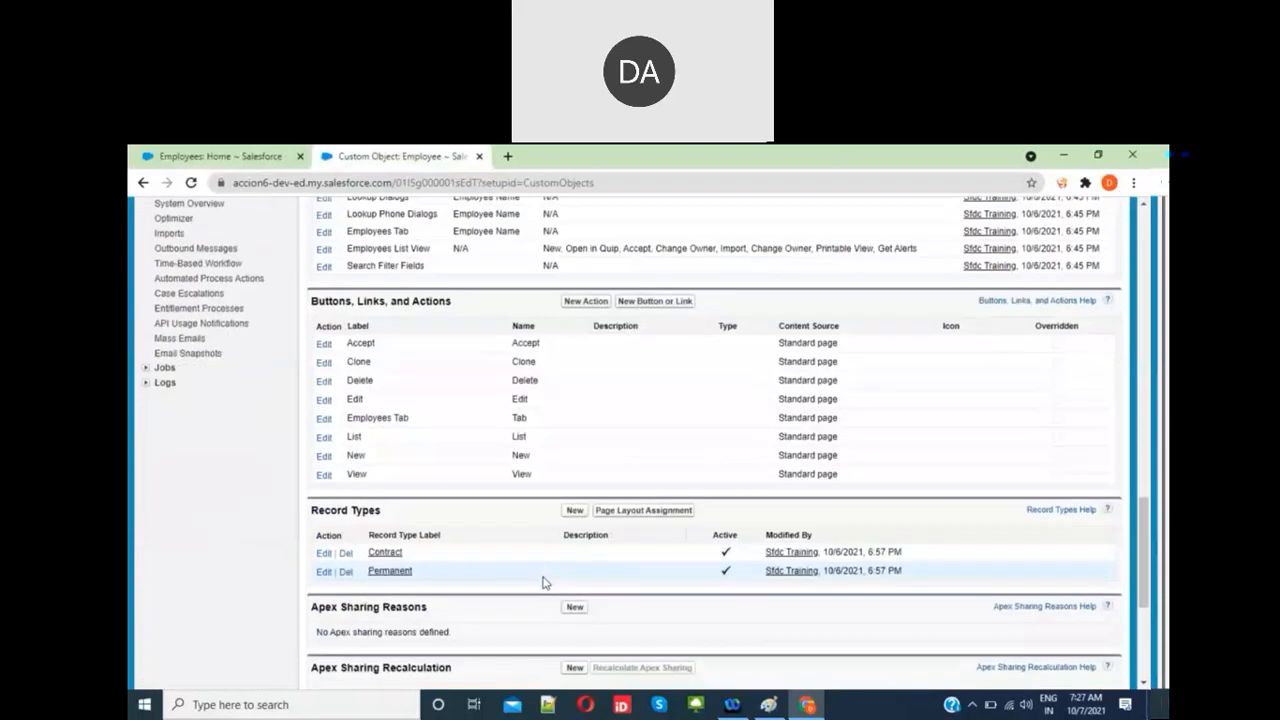
click(386, 553)
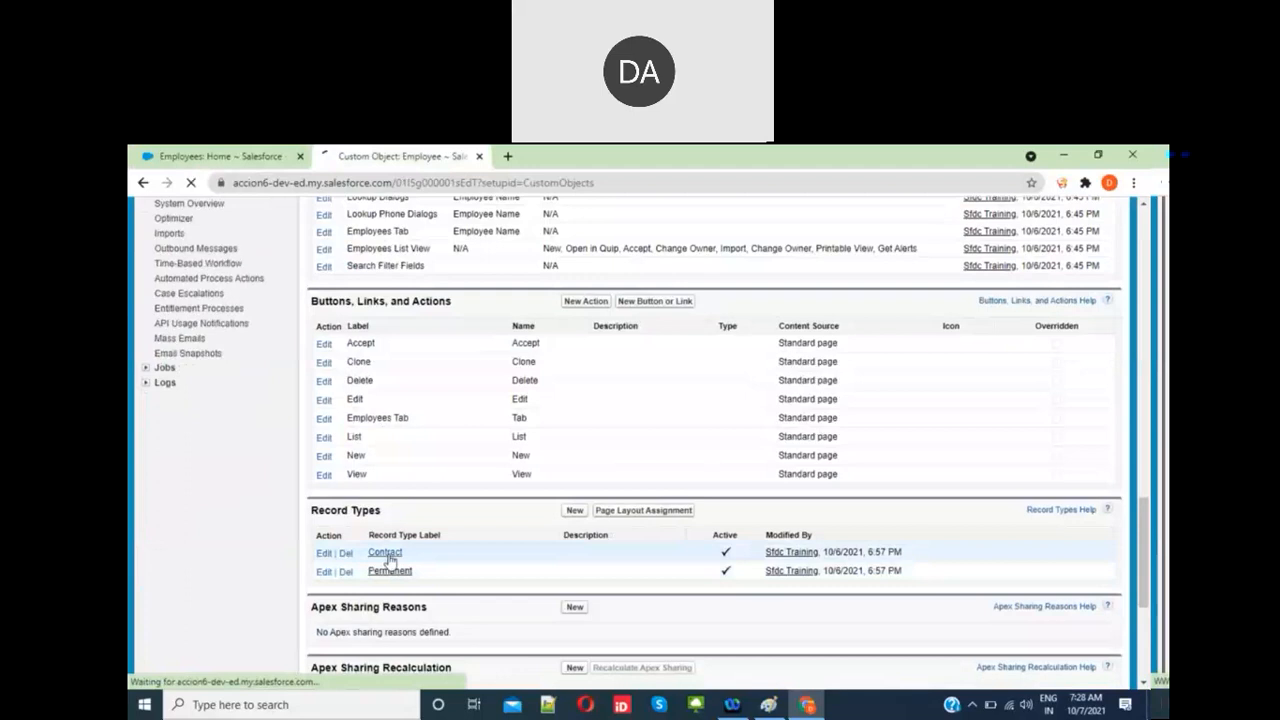
scroll(399, 463, down, 3)
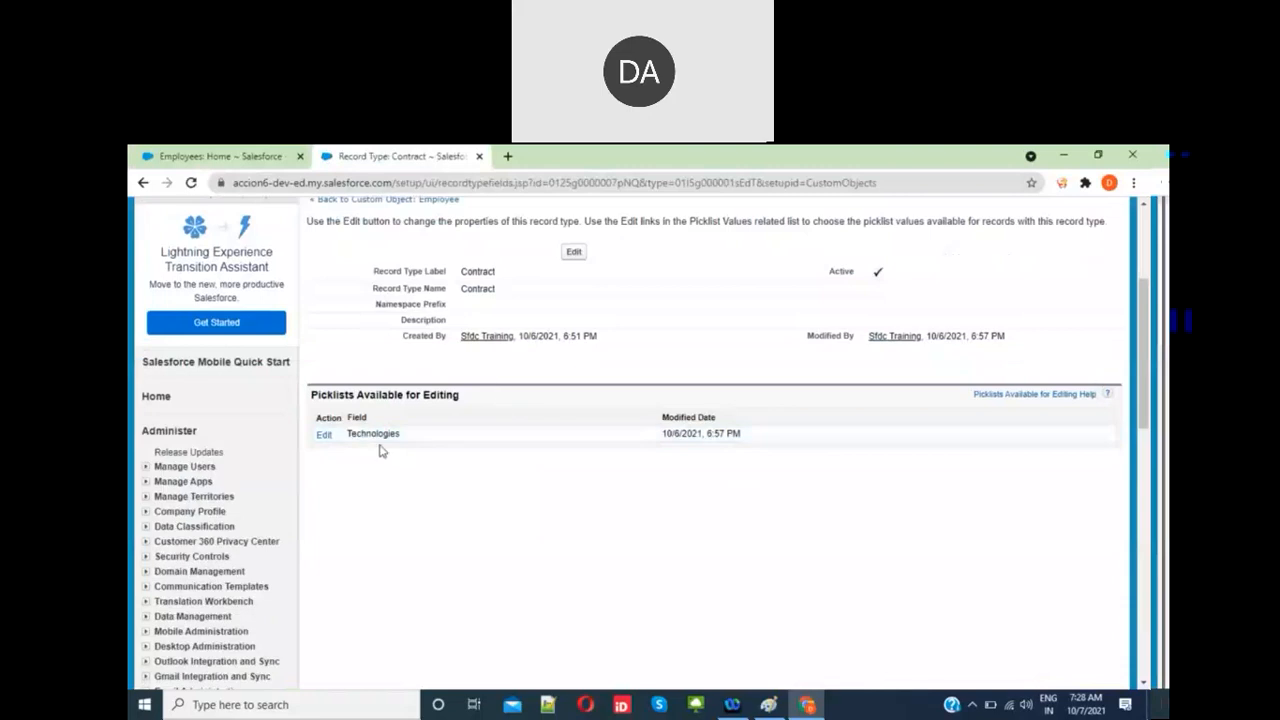
click(323, 435)
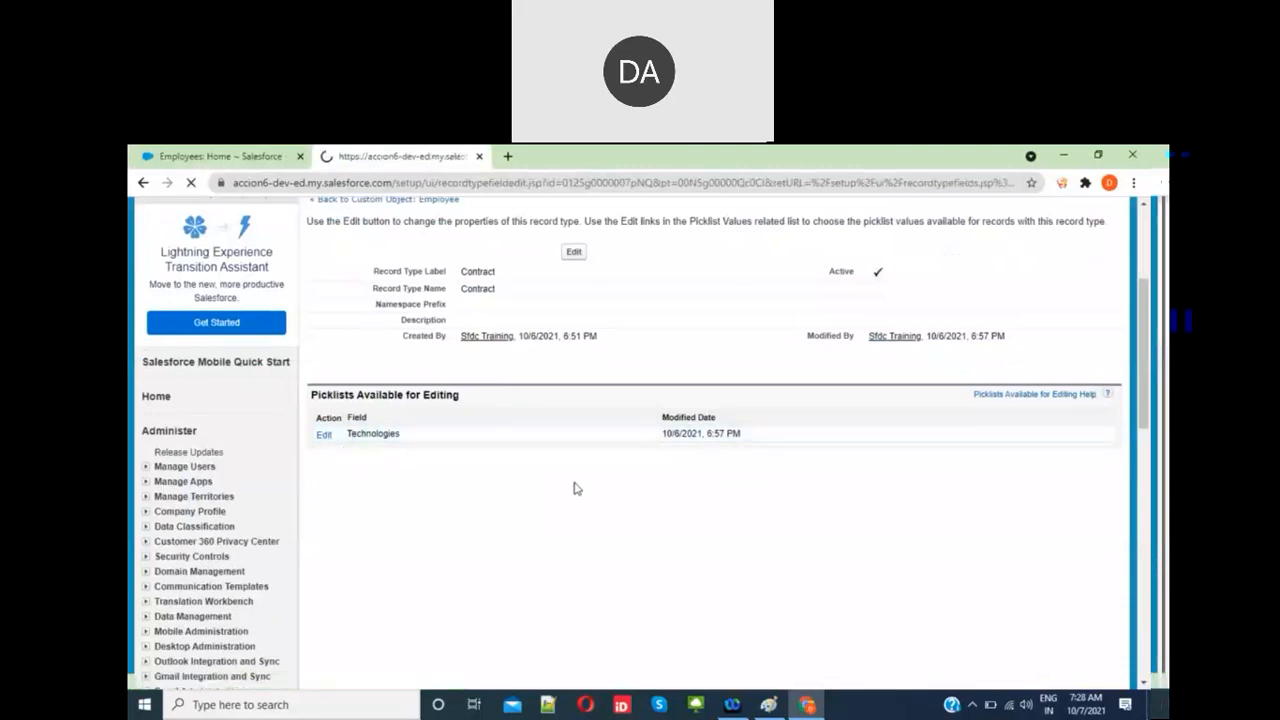
Step: Remove .Net, DevOps and SAP from the Contract record type's Technologies values
scroll(575, 488, down, 2)
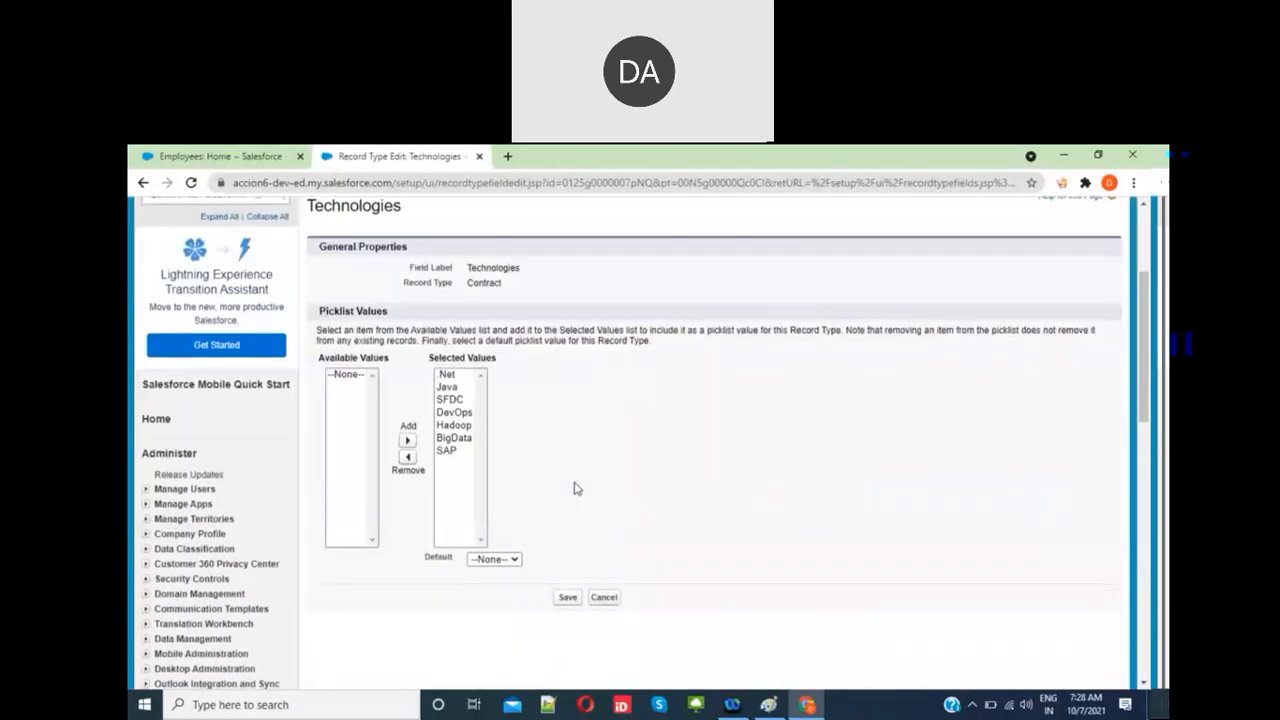
scroll(406, 365, up, 2)
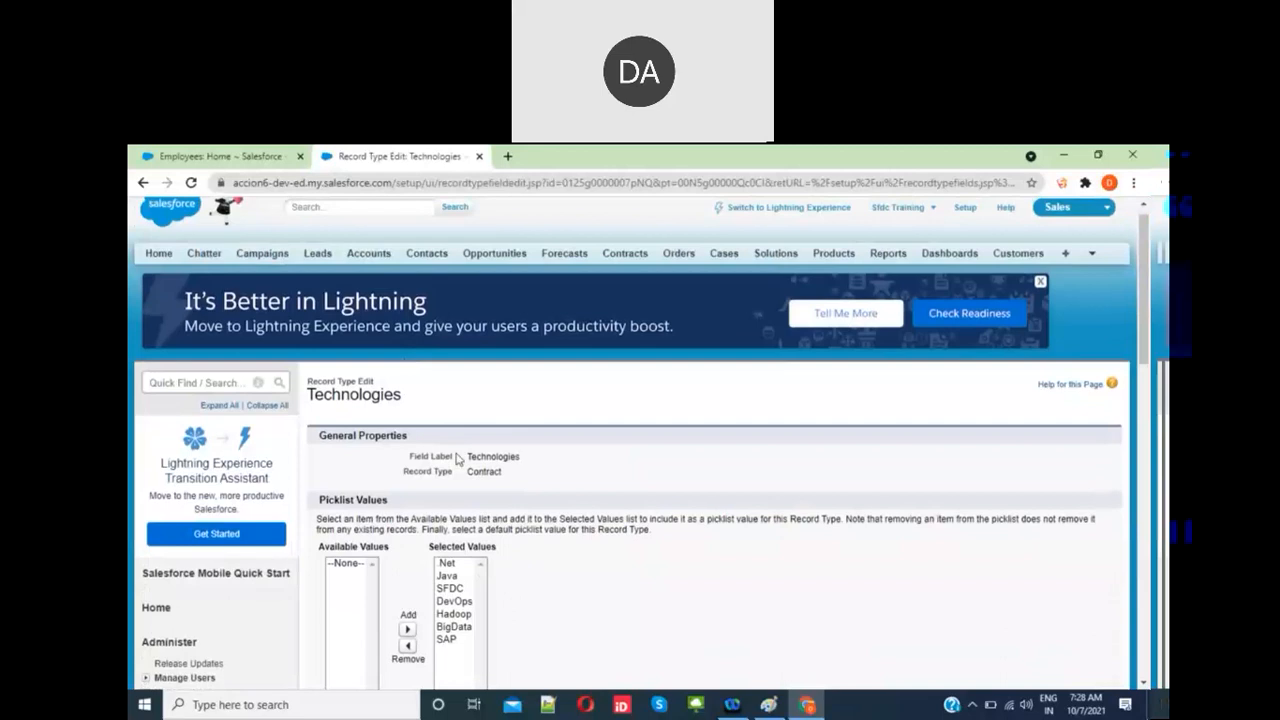
scroll(458, 458, down, 2)
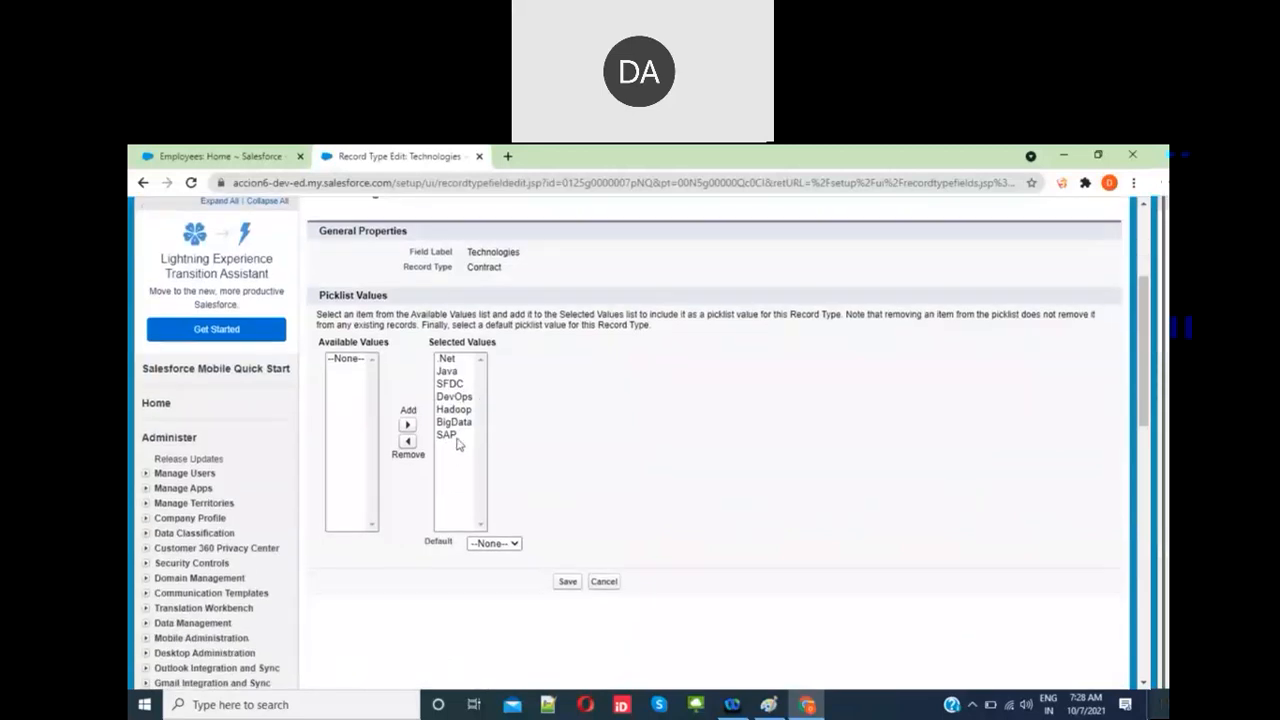
click(455, 362)
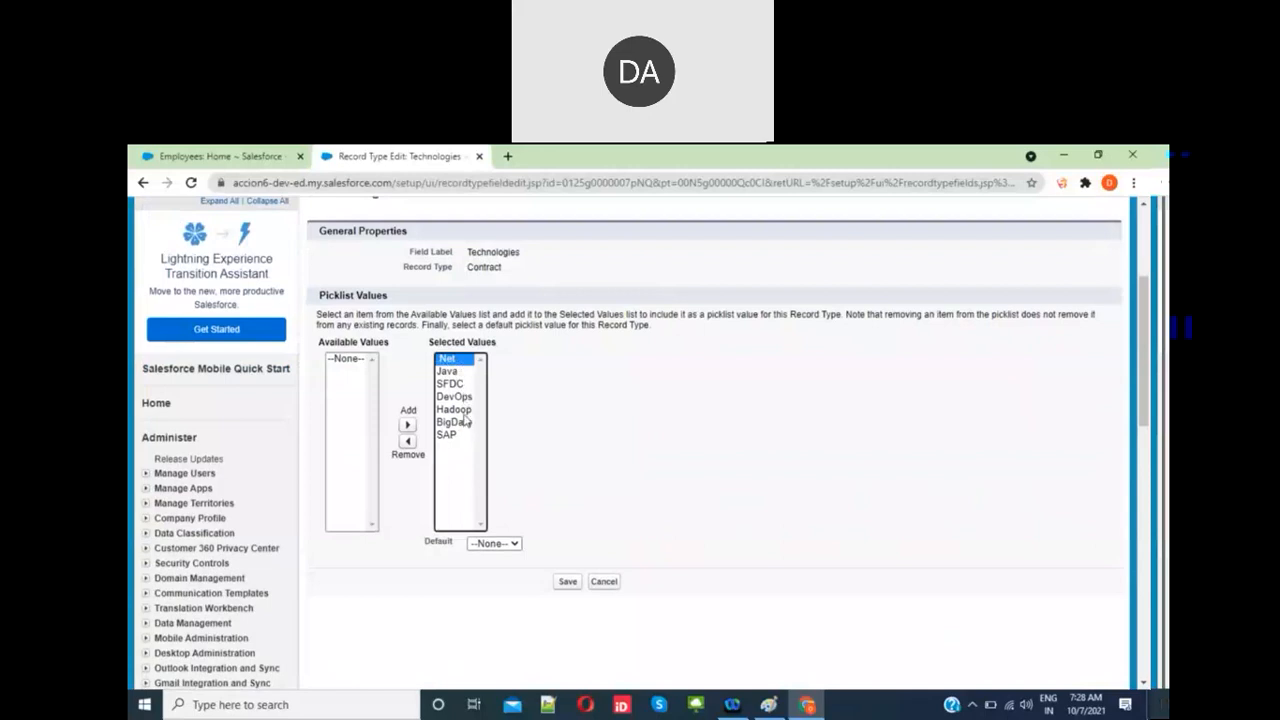
ctrl+click(460, 397)
ctrl+click(455, 435)
click(408, 442)
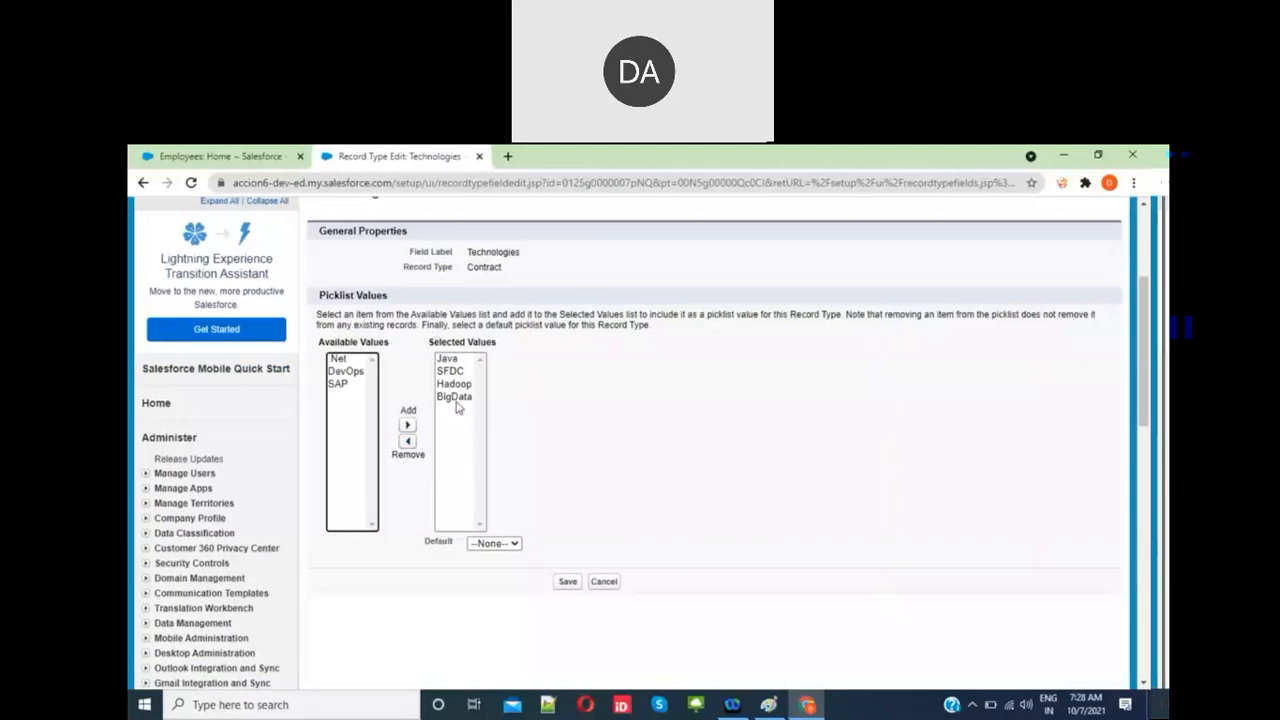
Step: Set SFDC as the default Technologies value for Contract and save
click(514, 545)
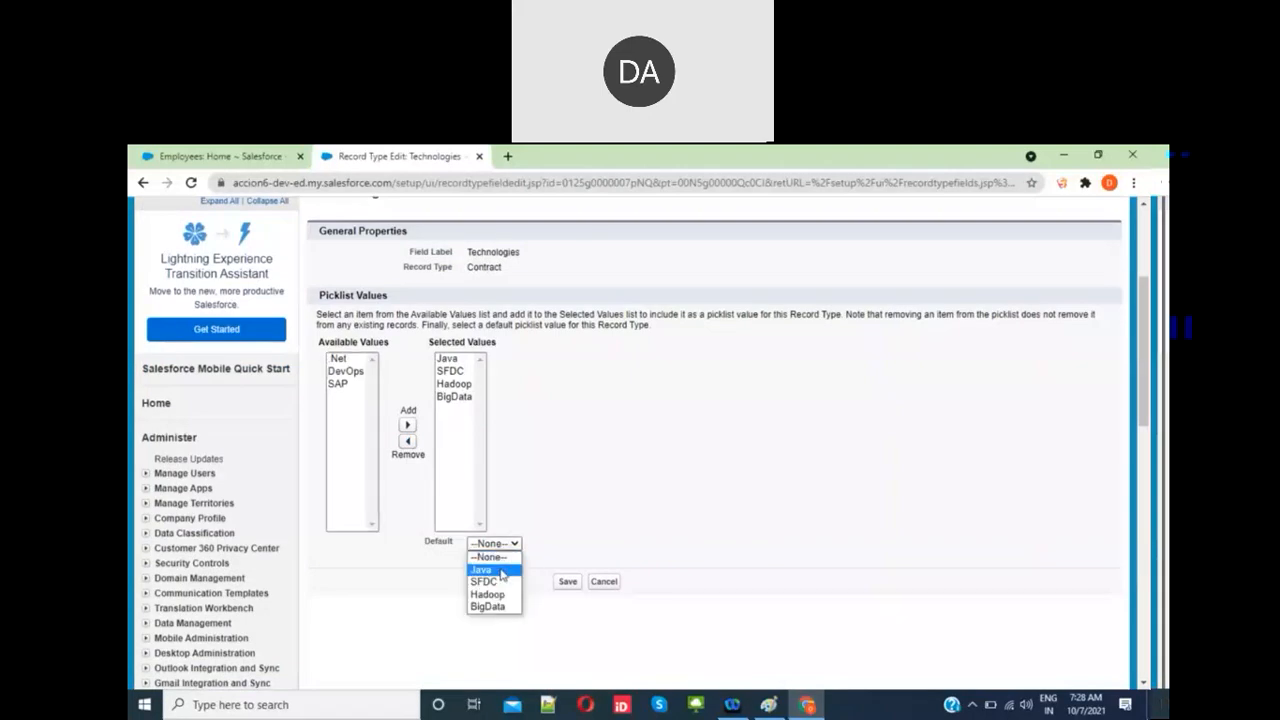
click(502, 571)
click(502, 547)
click(502, 583)
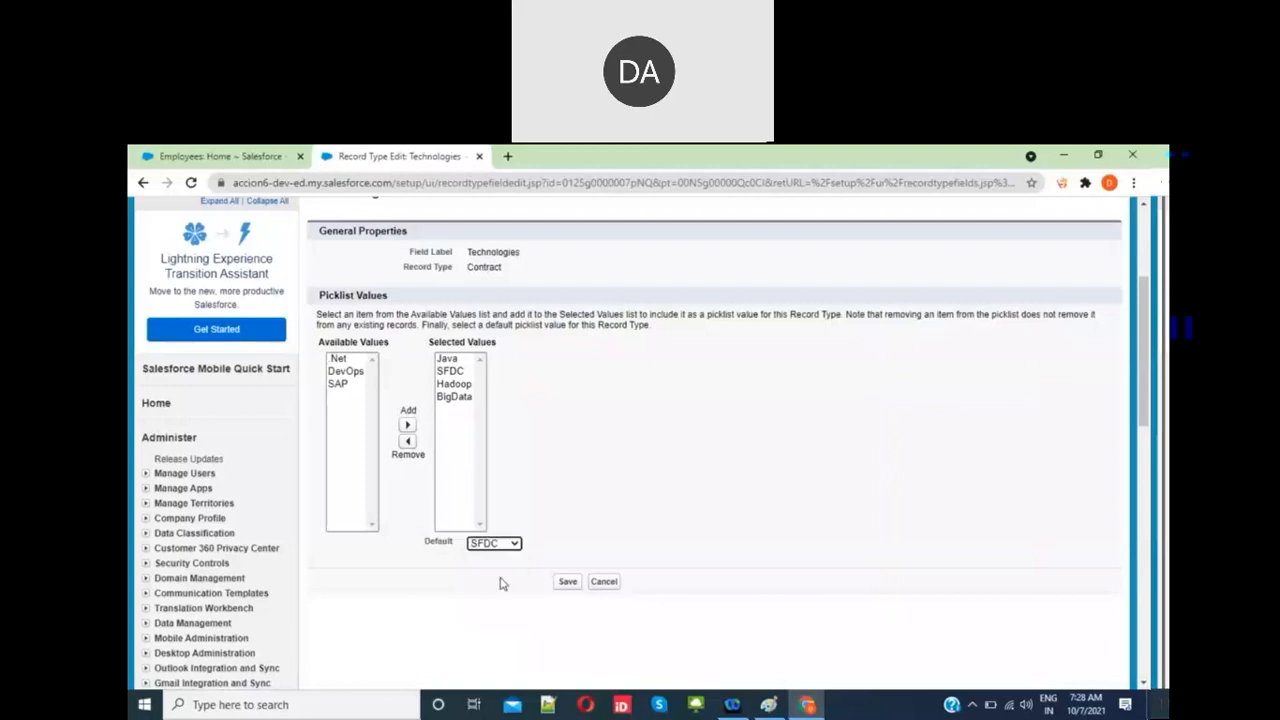
click(566, 582)
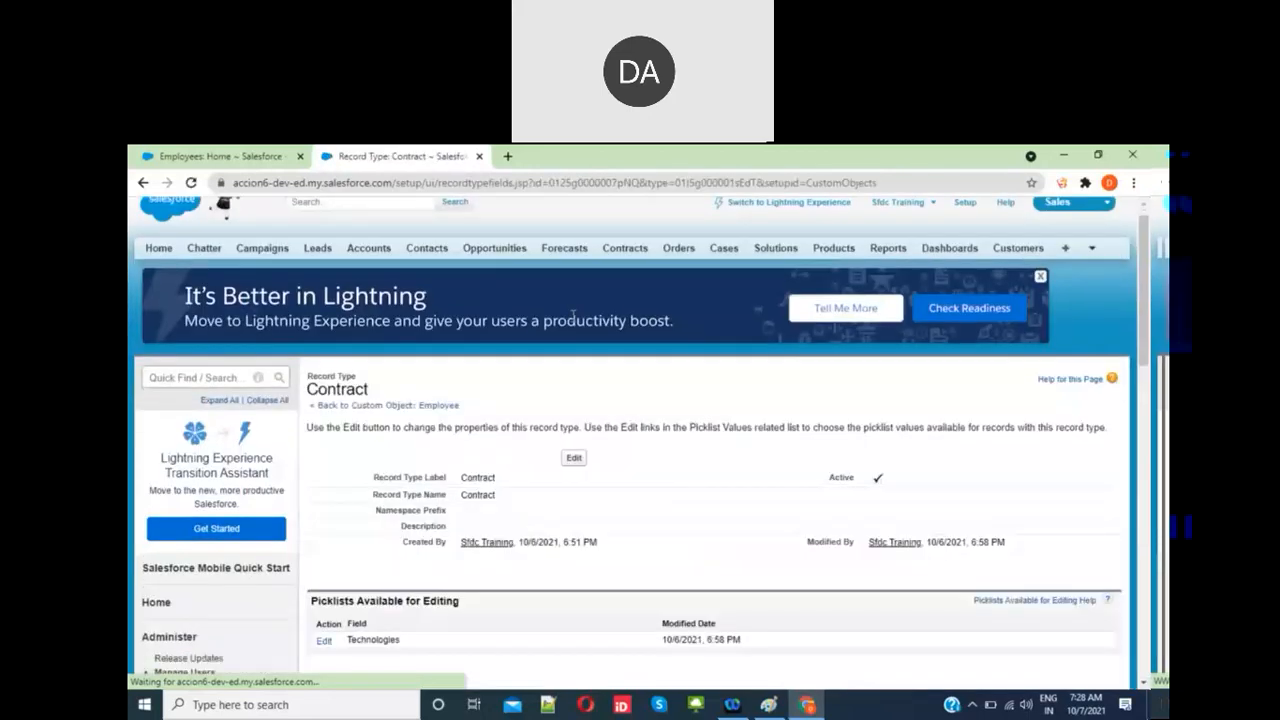
scroll(572, 380, down, 4)
Step: Open the Permanent record type's Technologies picklist values for editing
scroll(572, 444, up, 3)
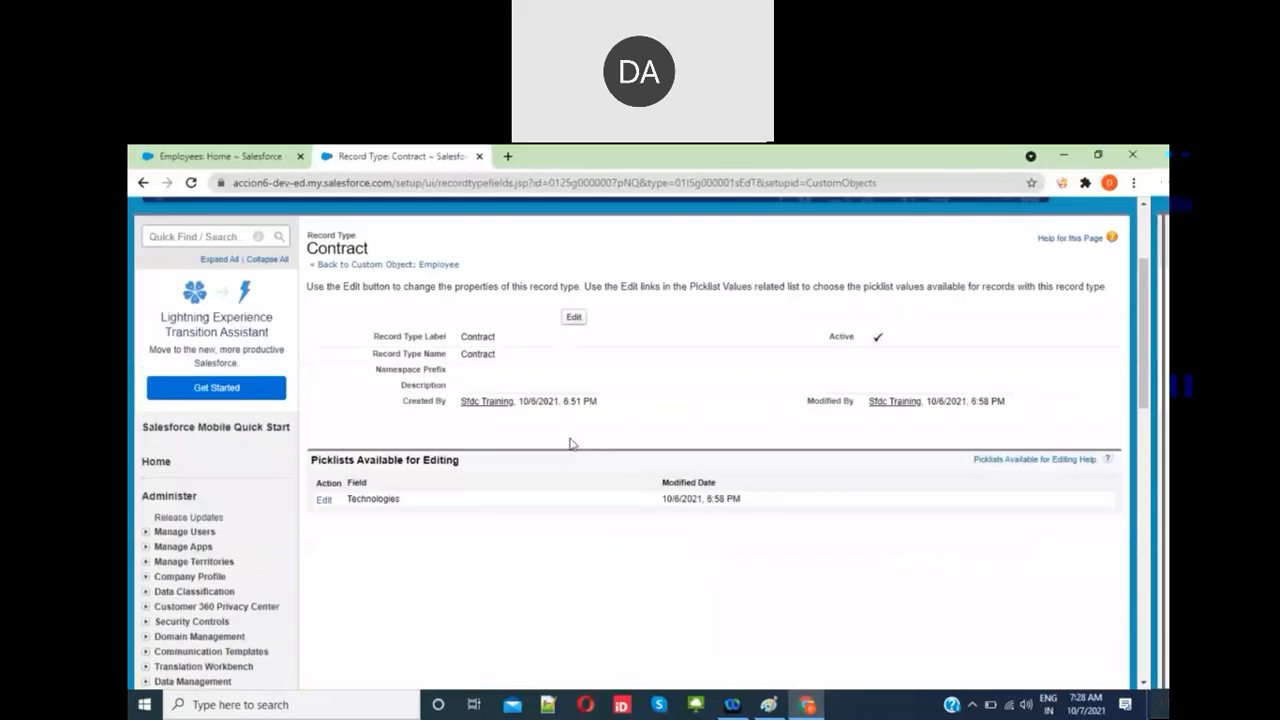
click(437, 265)
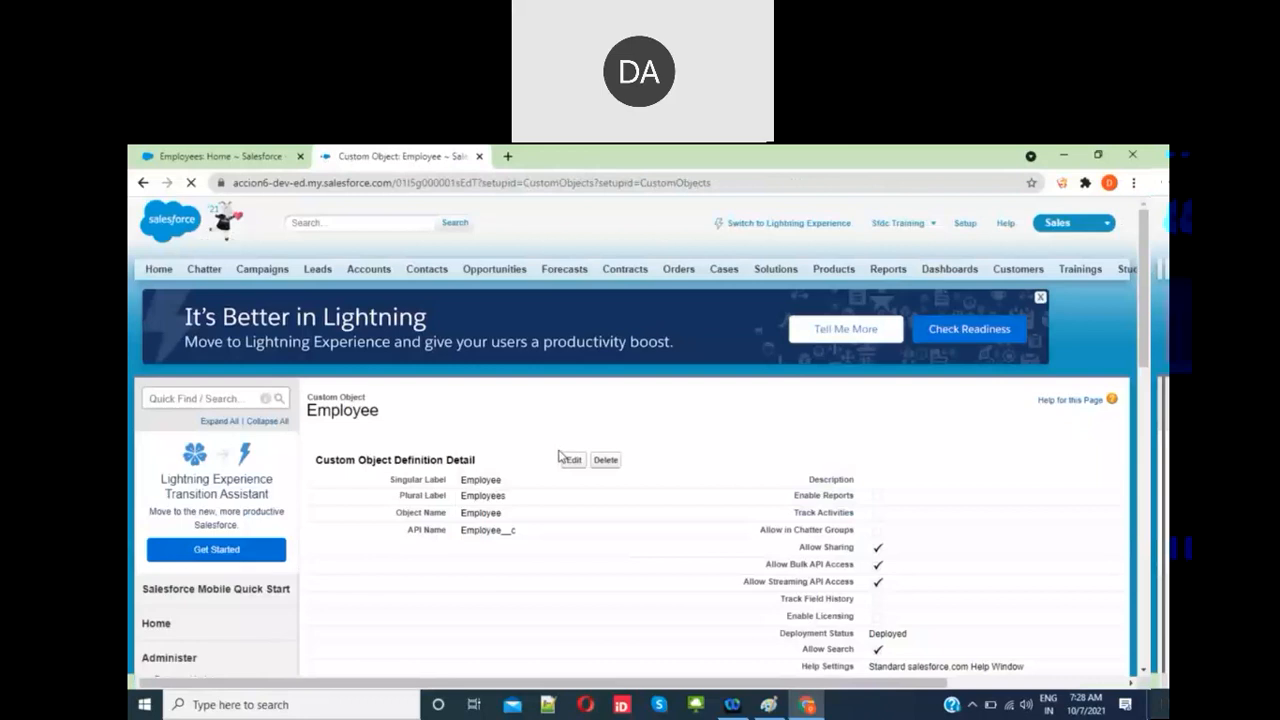
scroll(558, 456, down, 10)
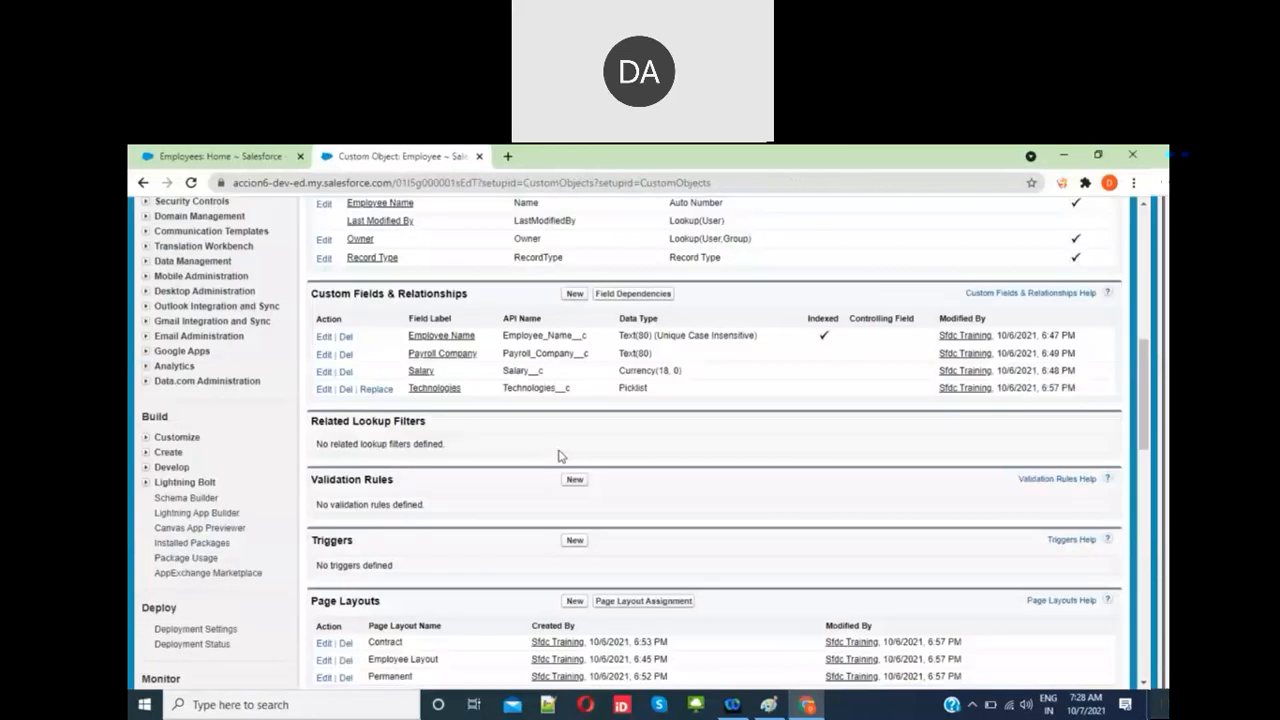
scroll(558, 456, down, 3)
scroll(558, 456, down, 7)
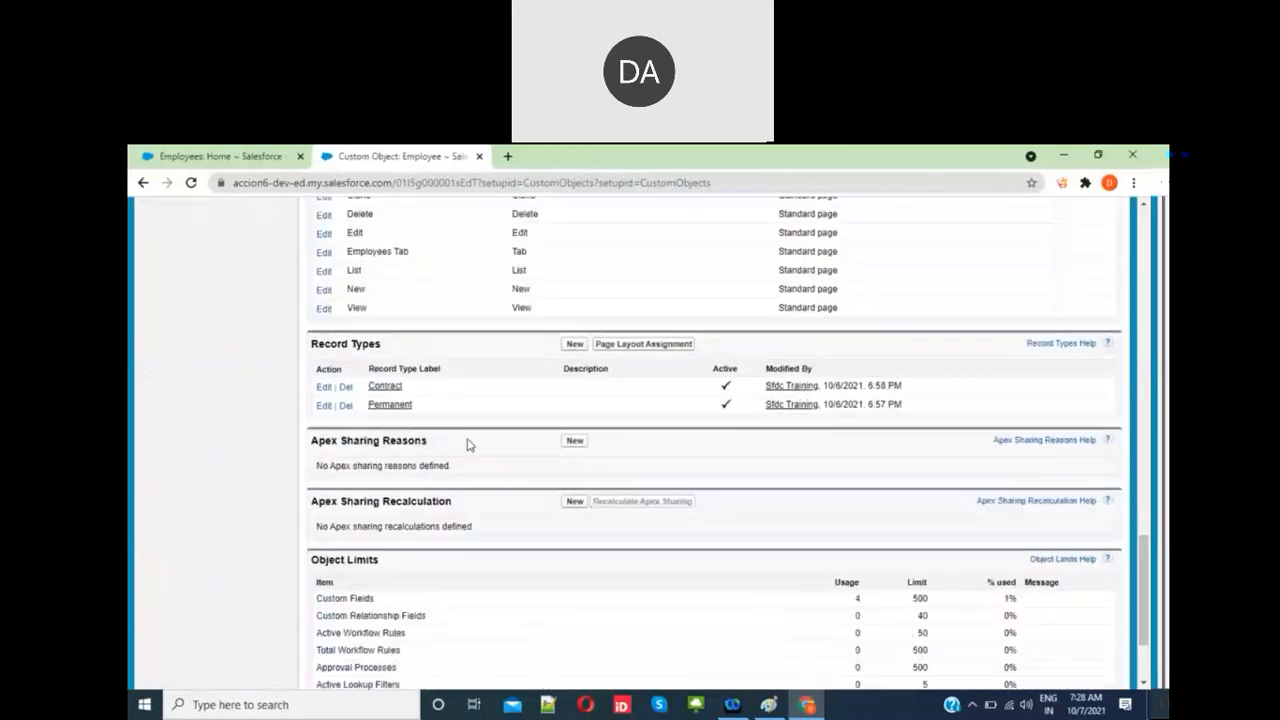
click(386, 404)
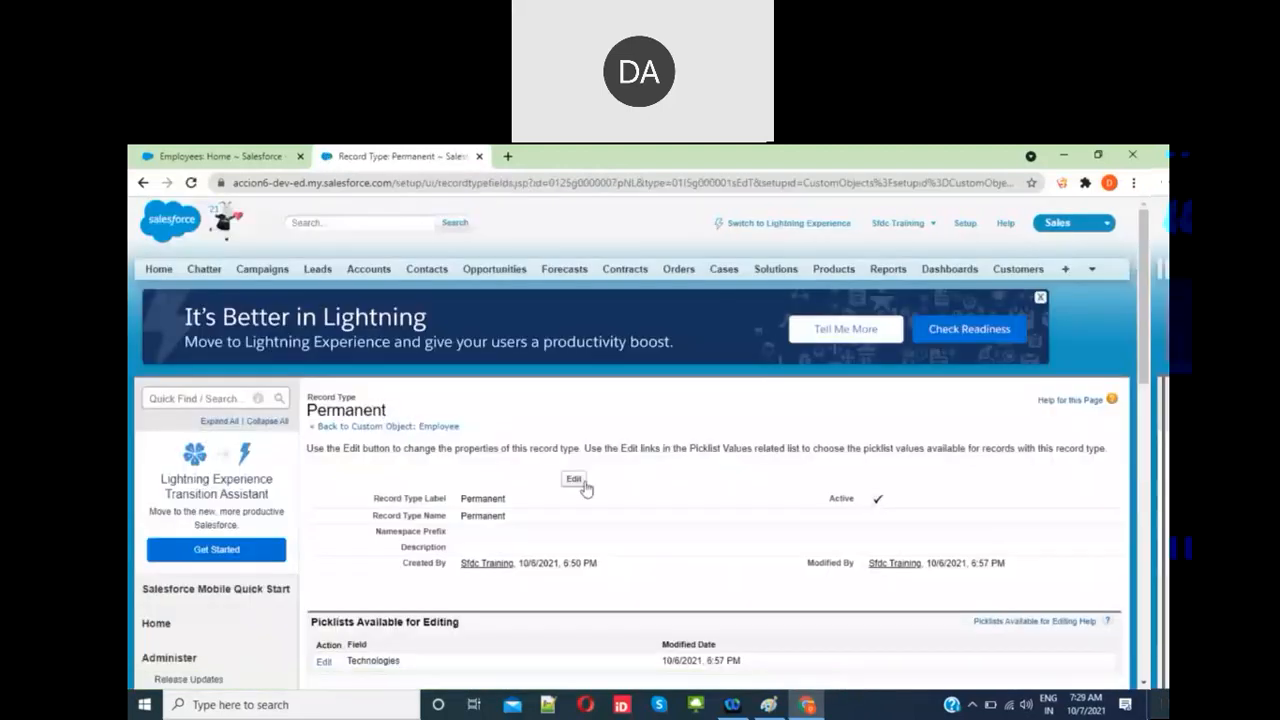
scroll(497, 643, down, 2)
click(324, 521)
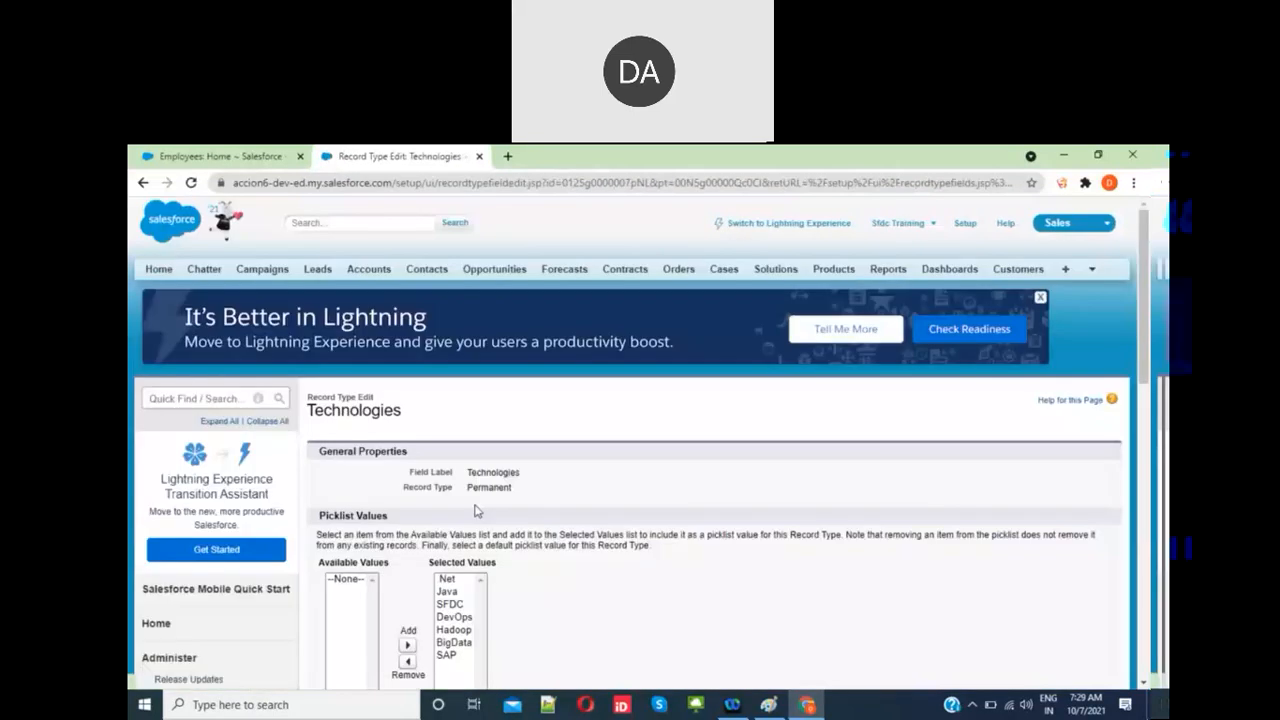
Step: Remove Java, SFDC and BigData from the Permanent record type's Technologies values
scroll(475, 512, down, 1)
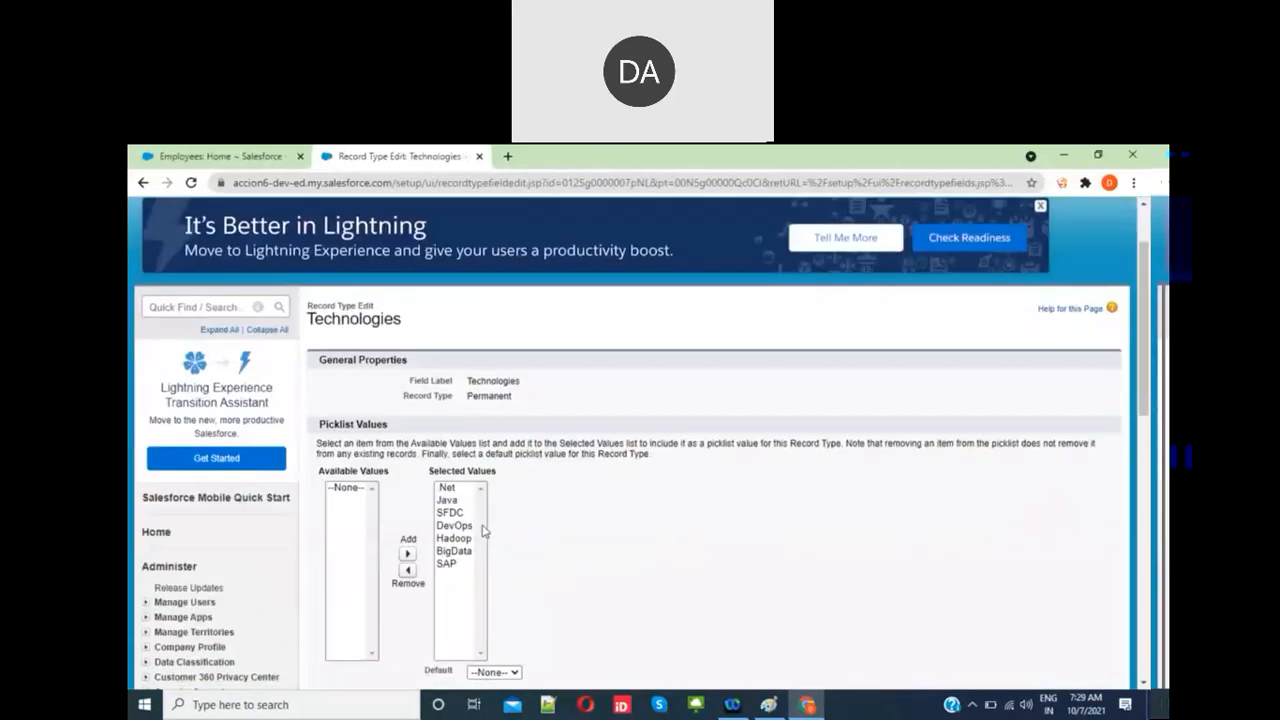
click(457, 502)
ctrl+click(460, 515)
ctrl+click(463, 556)
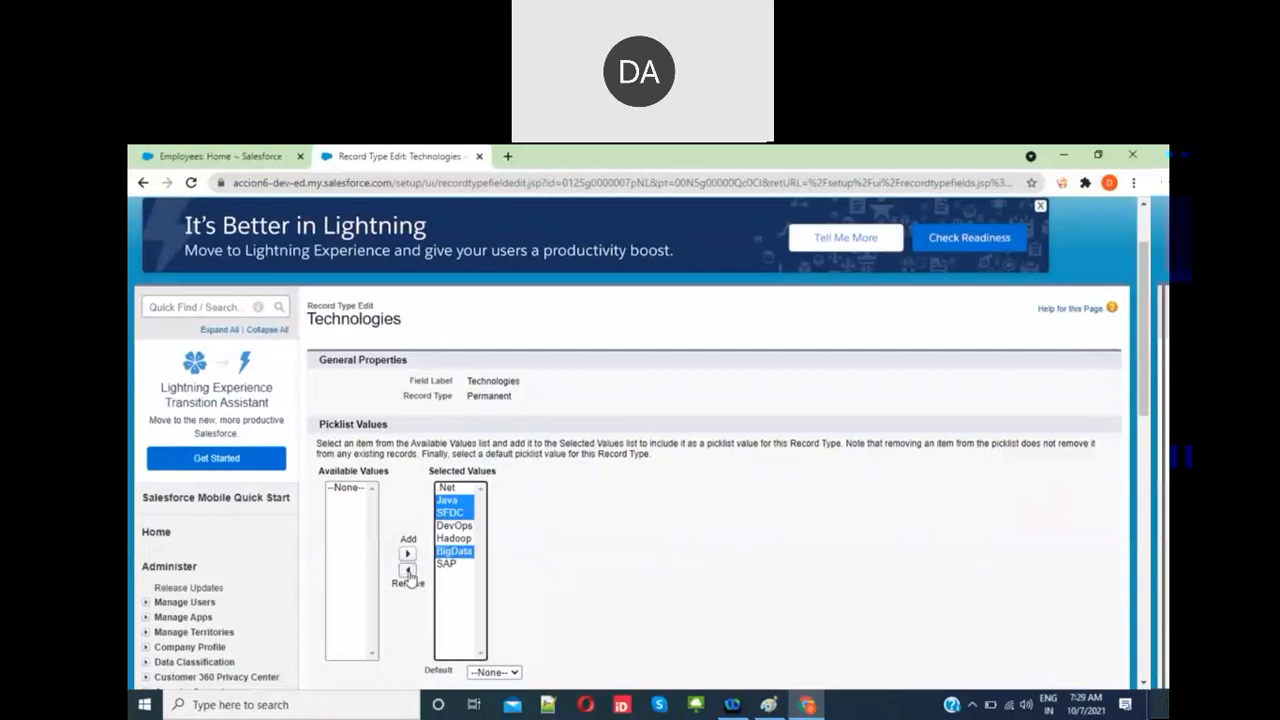
click(407, 570)
Step: Set SAP as the default Technologies value for Permanent and save
scroll(575, 565, down, 1)
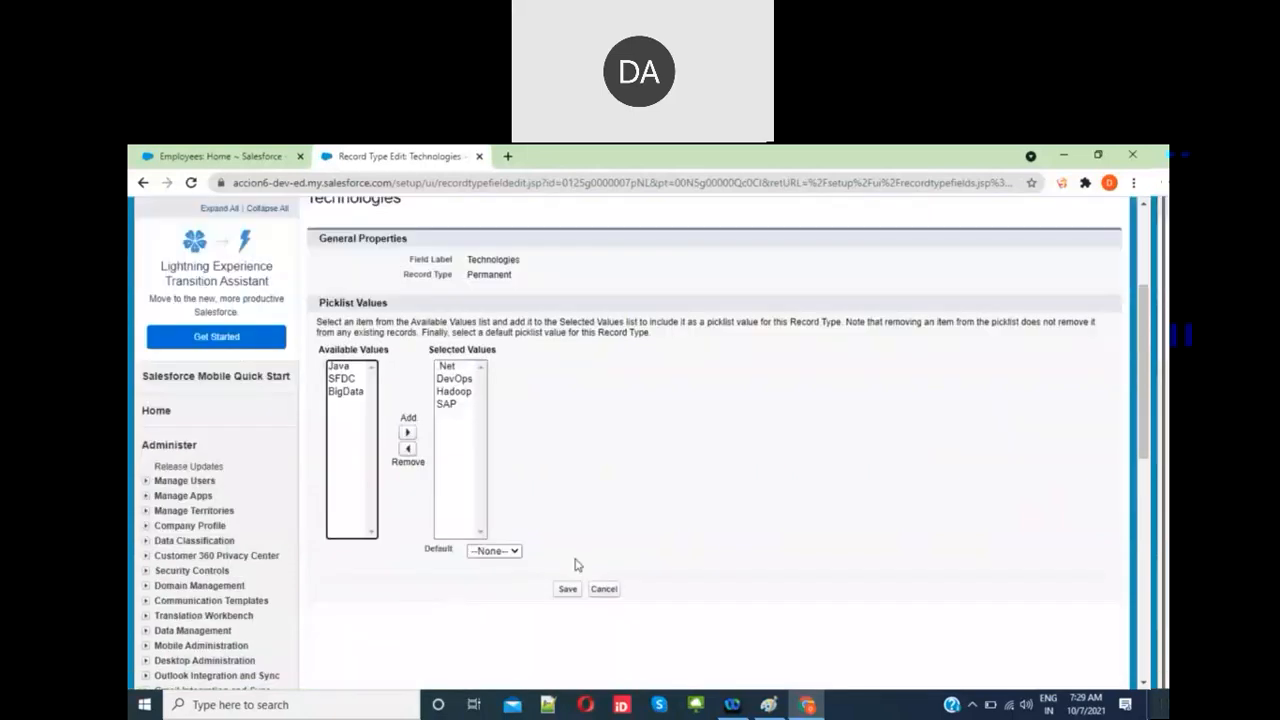
click(508, 550)
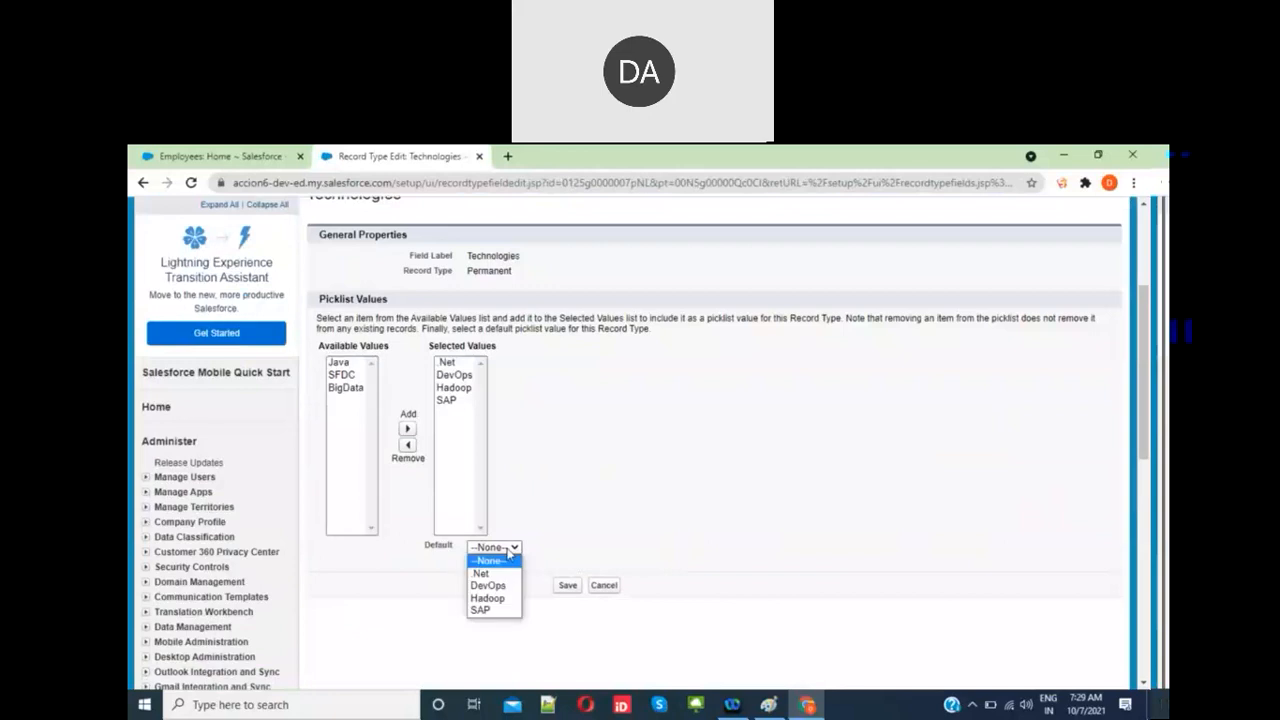
click(486, 613)
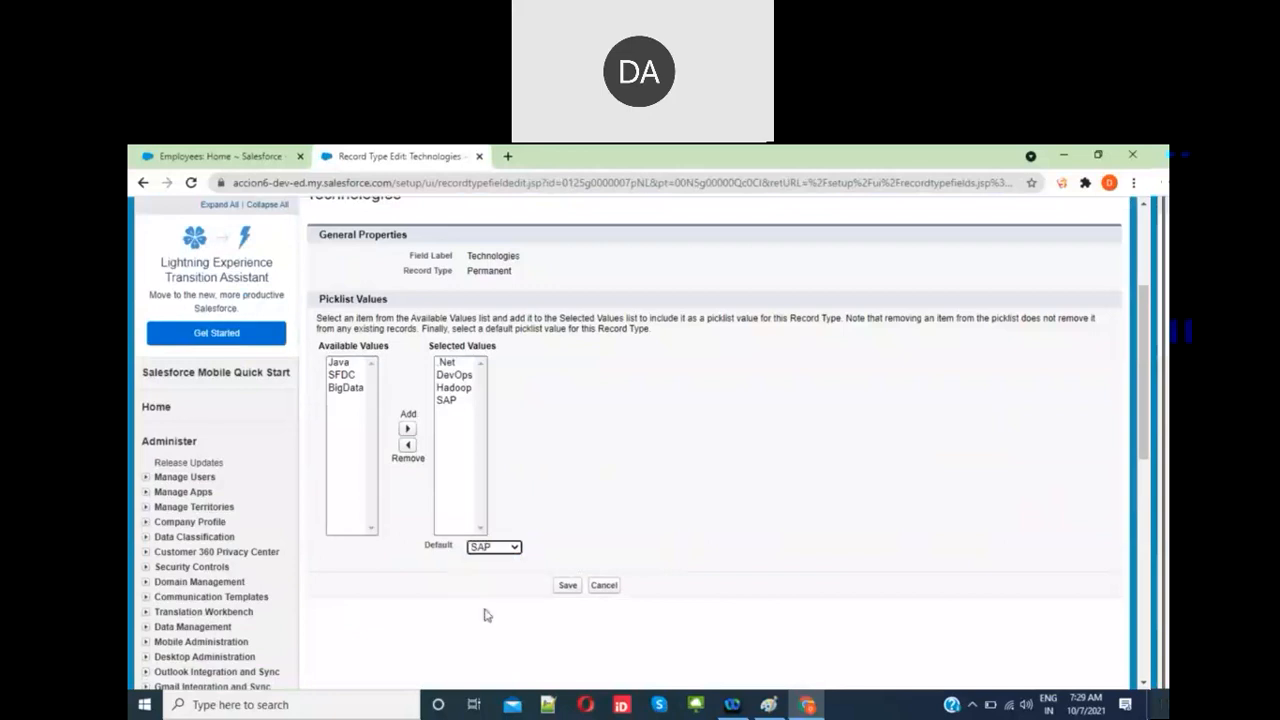
click(566, 587)
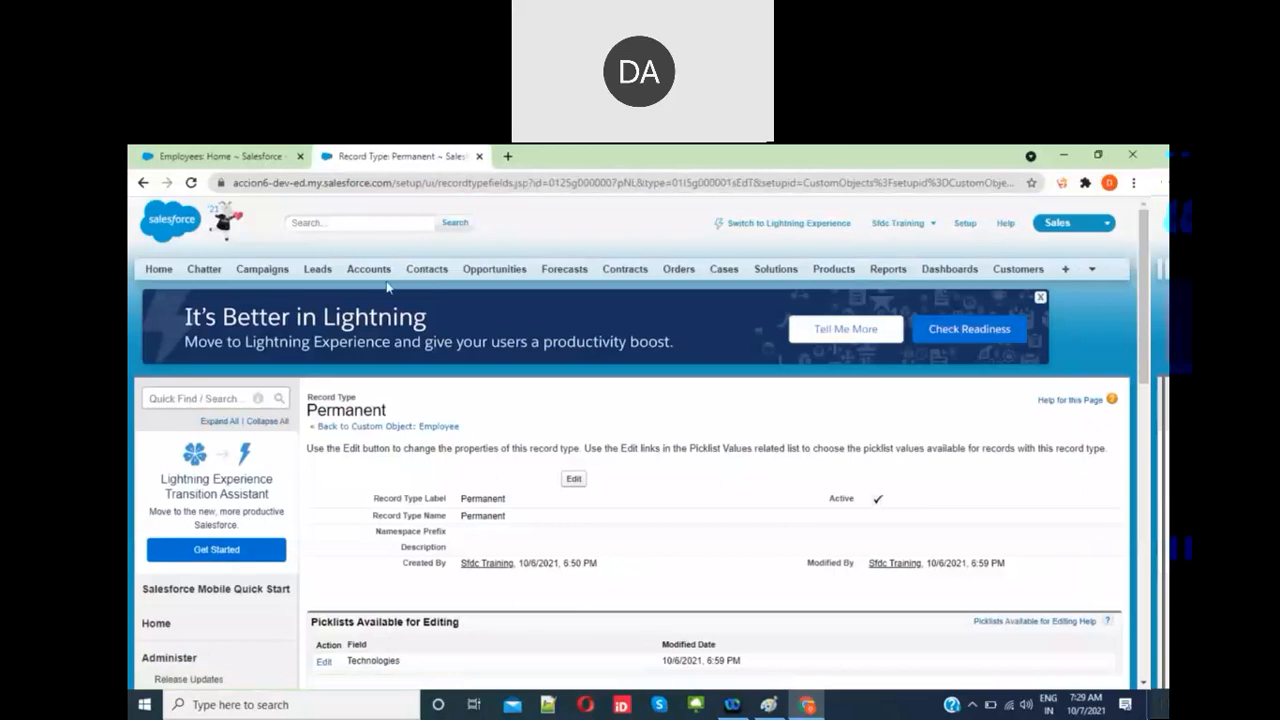
Step: Start a new Employee record and confirm Technologies offers only .Net, DevOps, Hadoop and SAP, choosing .Net
click(249, 154)
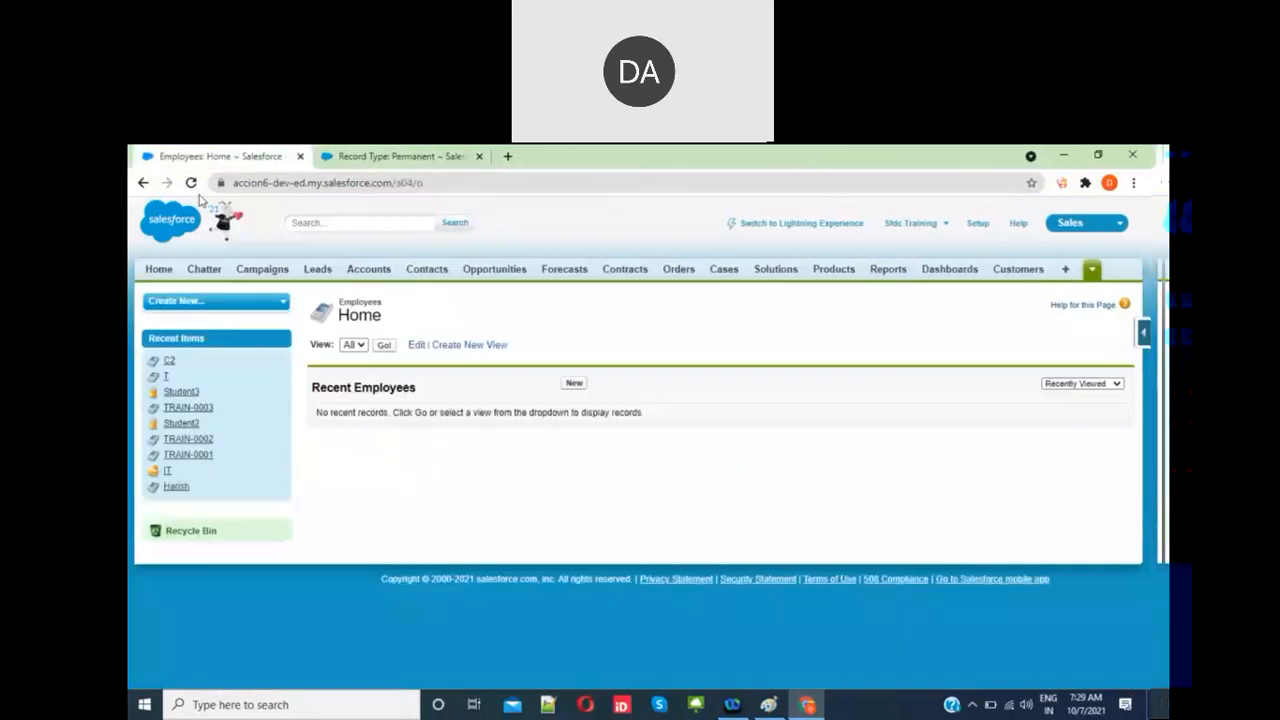
click(575, 383)
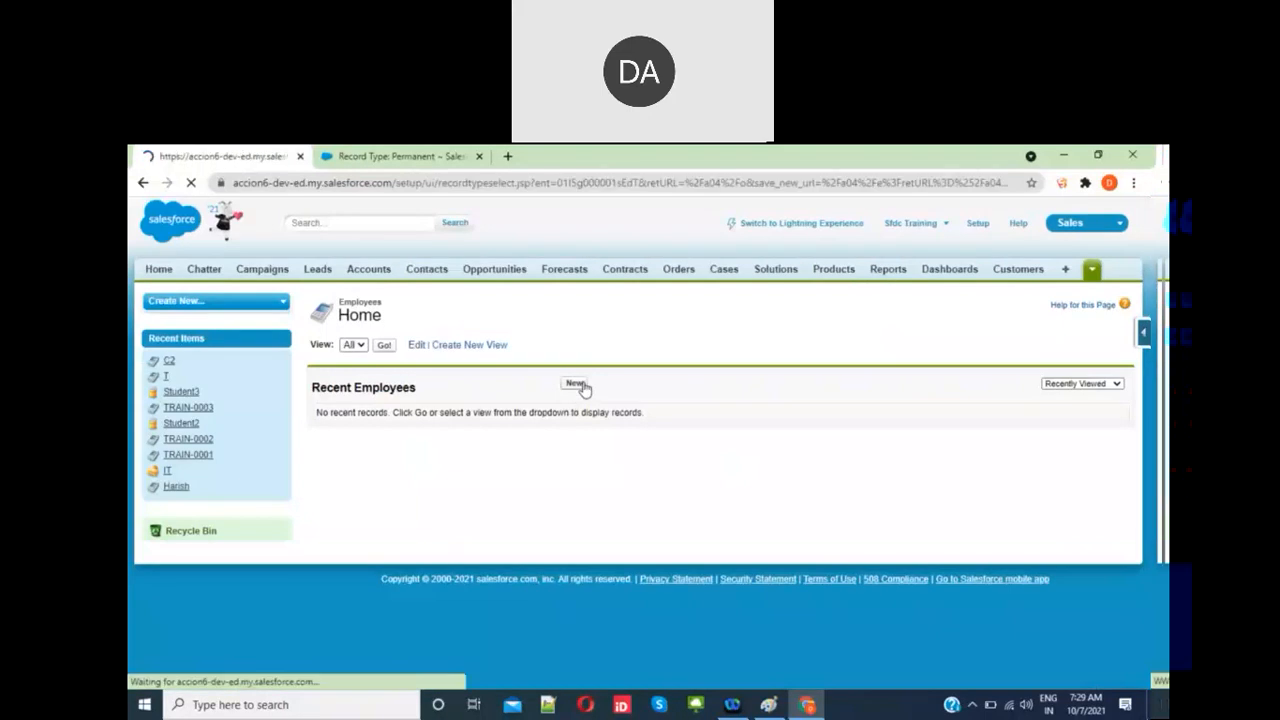
click(578, 449)
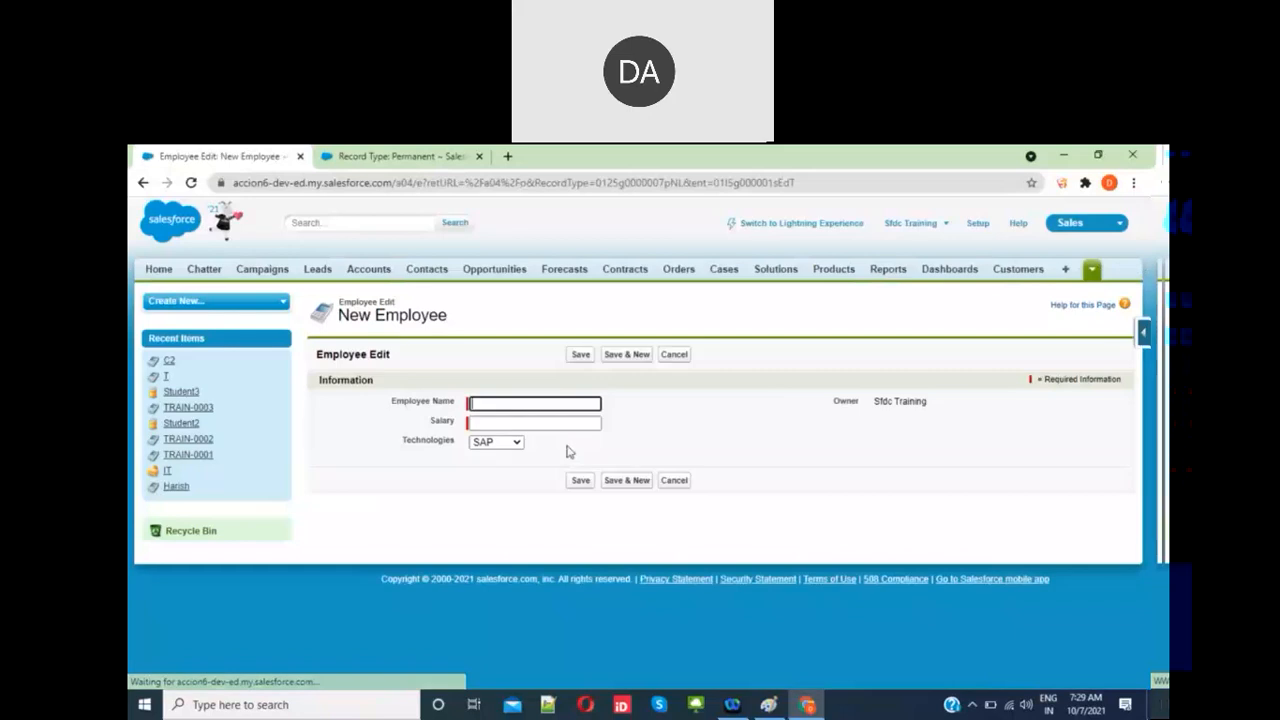
click(514, 443)
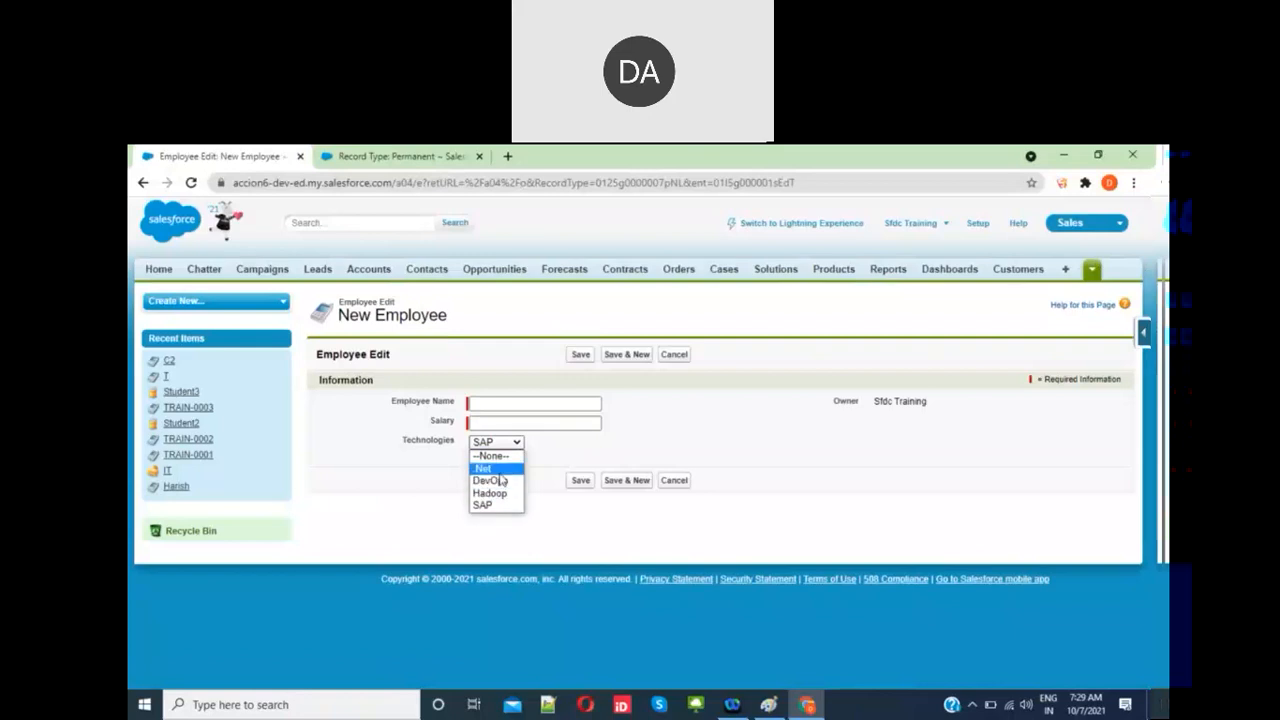
click(500, 474)
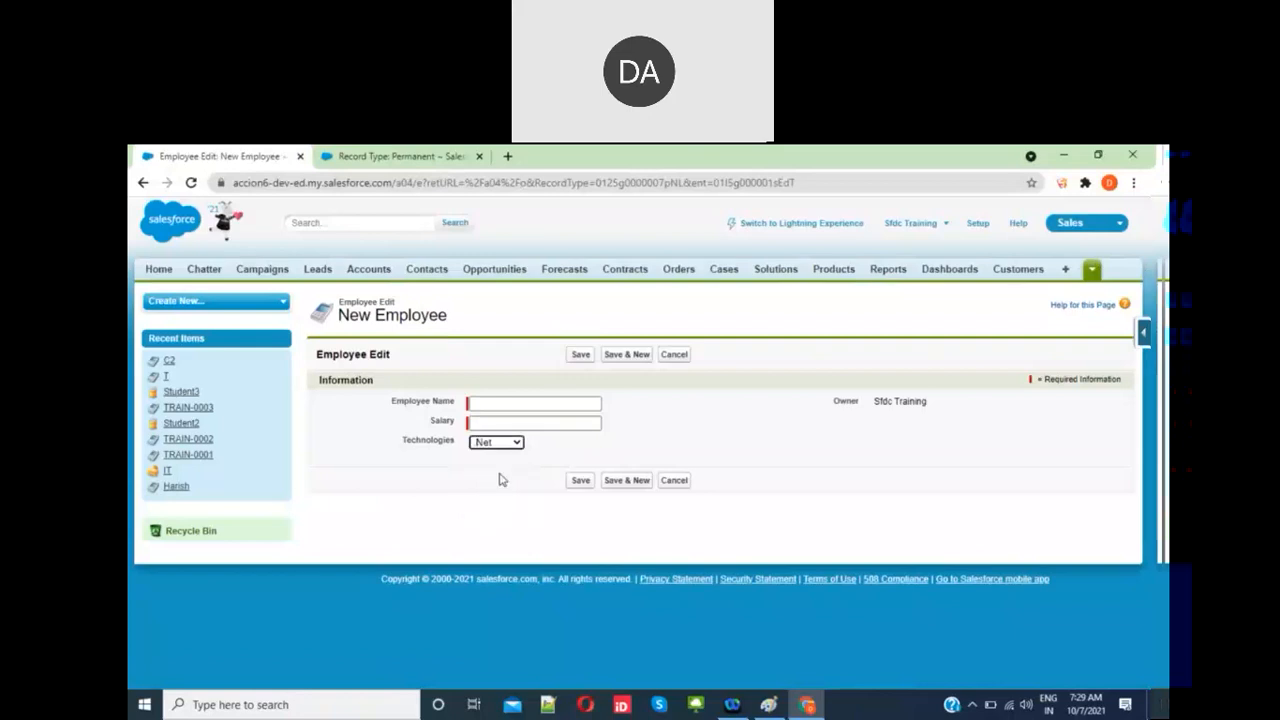
Step: Recheck the Technologies options, keep .Net, and cancel the new Employee form without saving
click(696, 442)
click(514, 447)
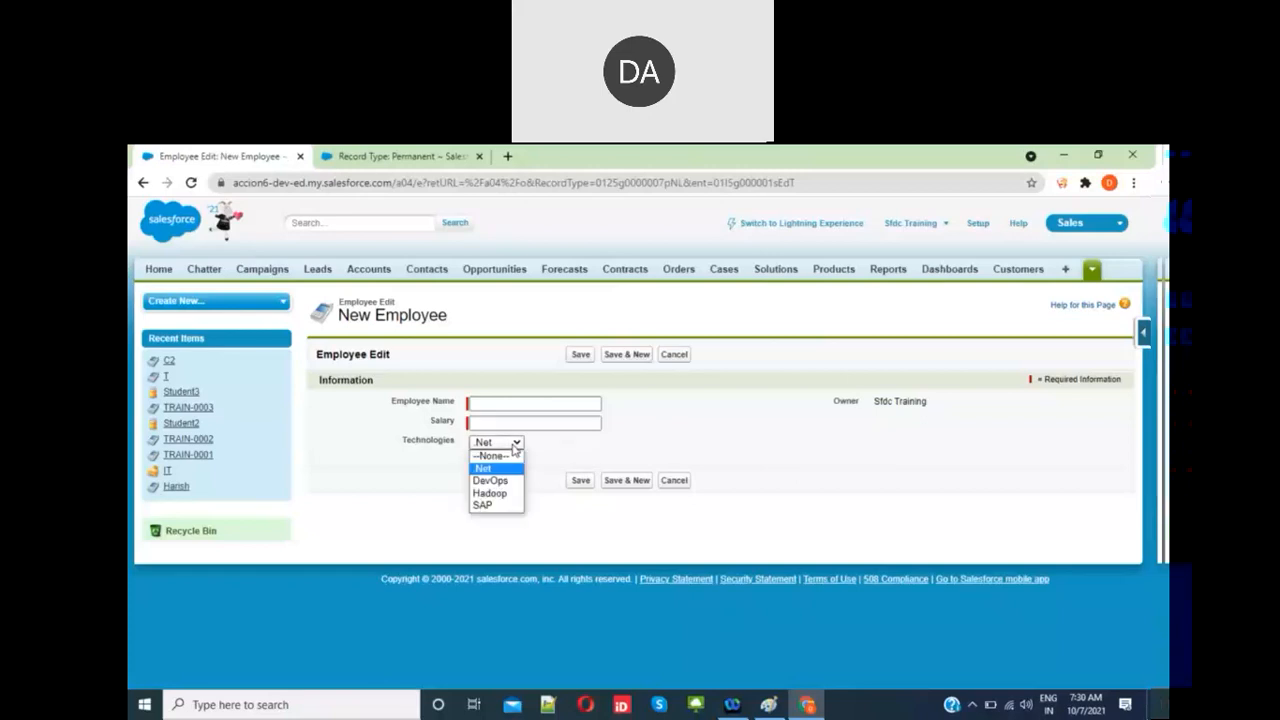
click(676, 418)
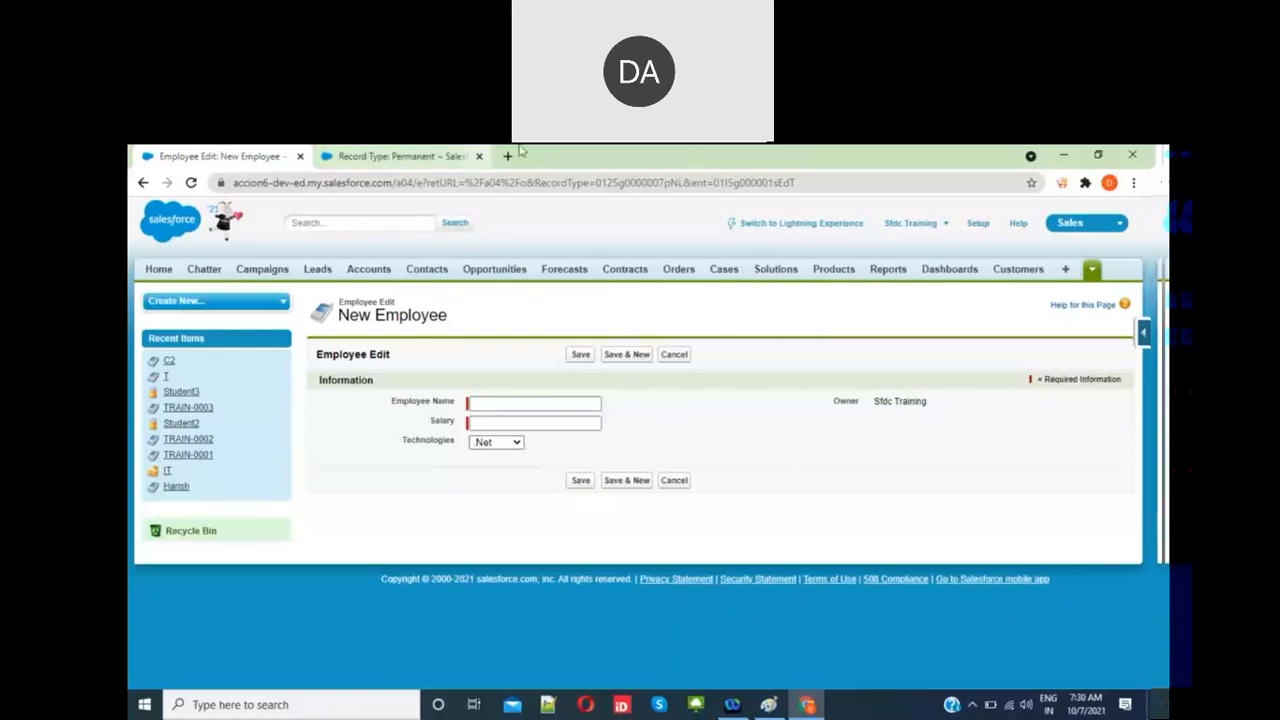
click(676, 356)
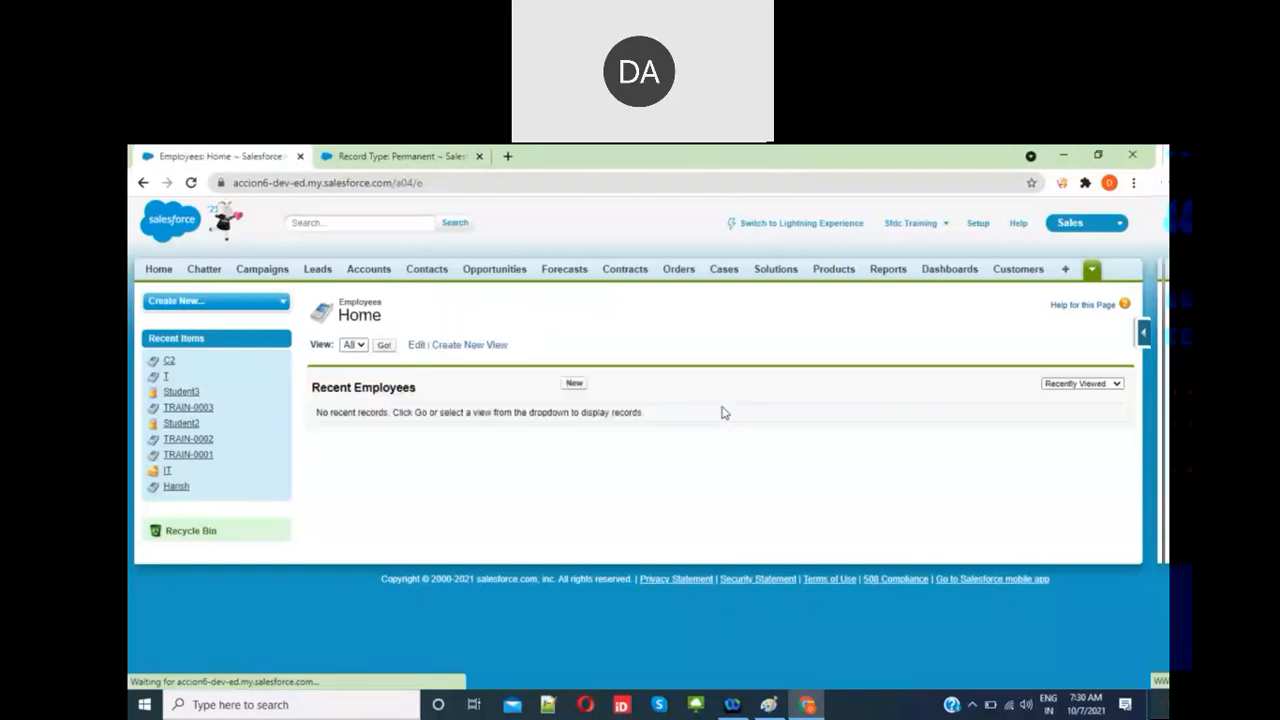
Step: Reopen the Employees home page from the overflow list of custom object tabs
click(1093, 272)
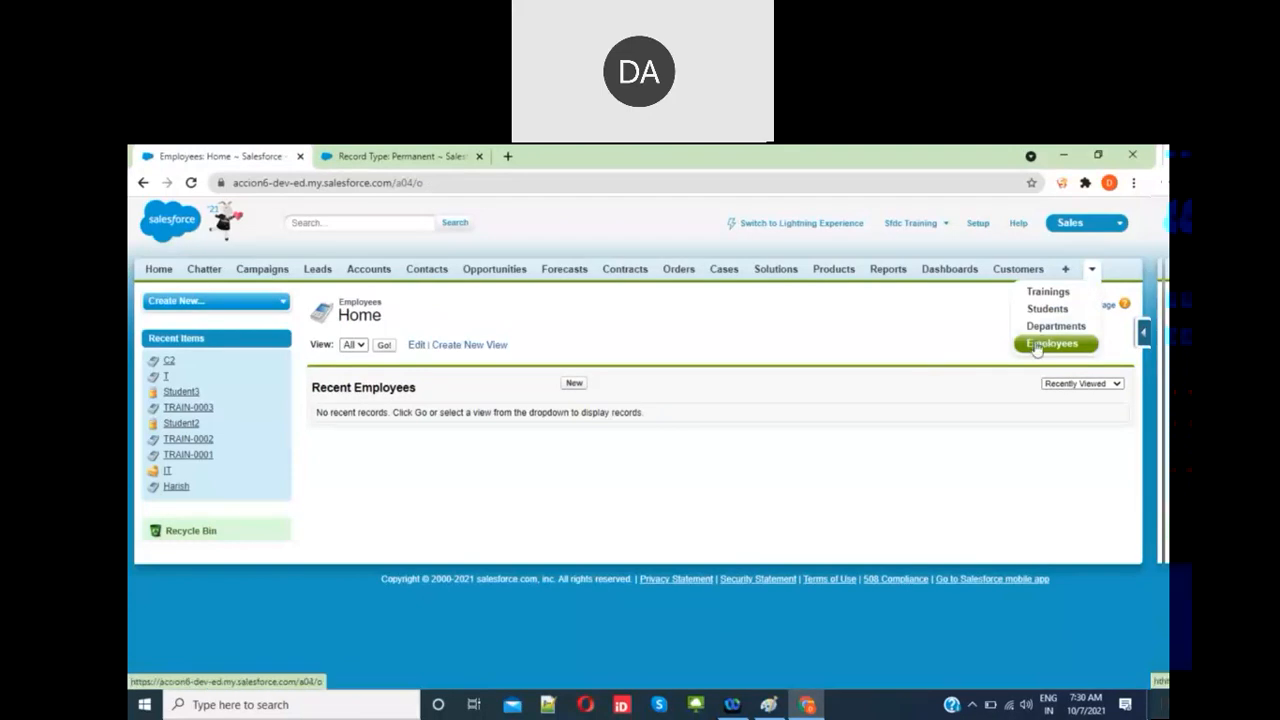
click(1040, 345)
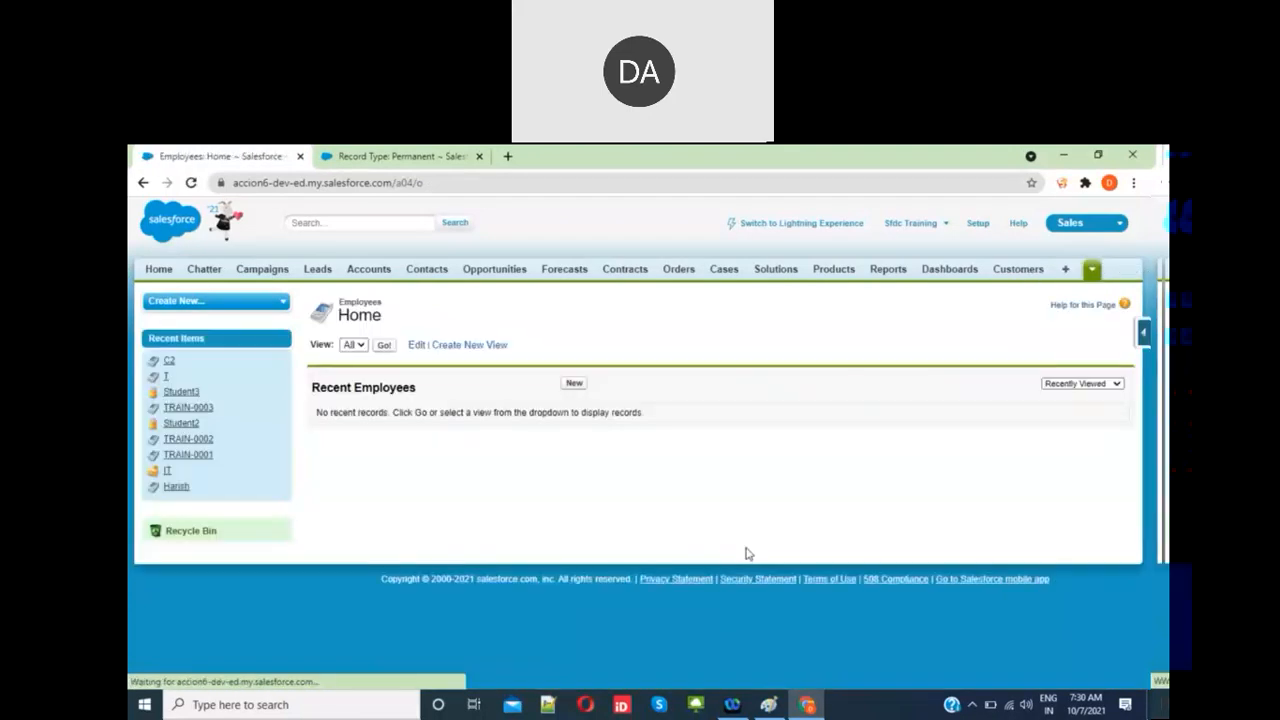
click(768, 705)
Step: Delete the employee-fields line from the Paint agenda notes
click(284, 349)
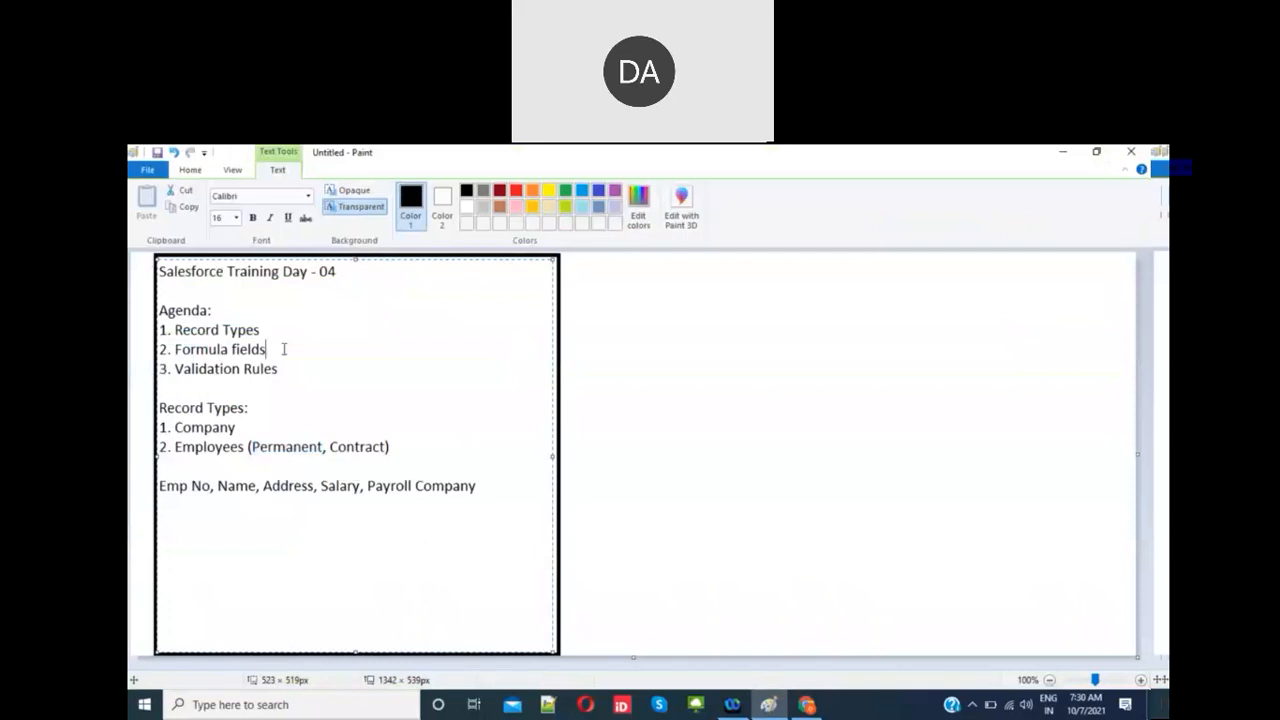
click(293, 365)
click(267, 349)
shift+click(176, 350)
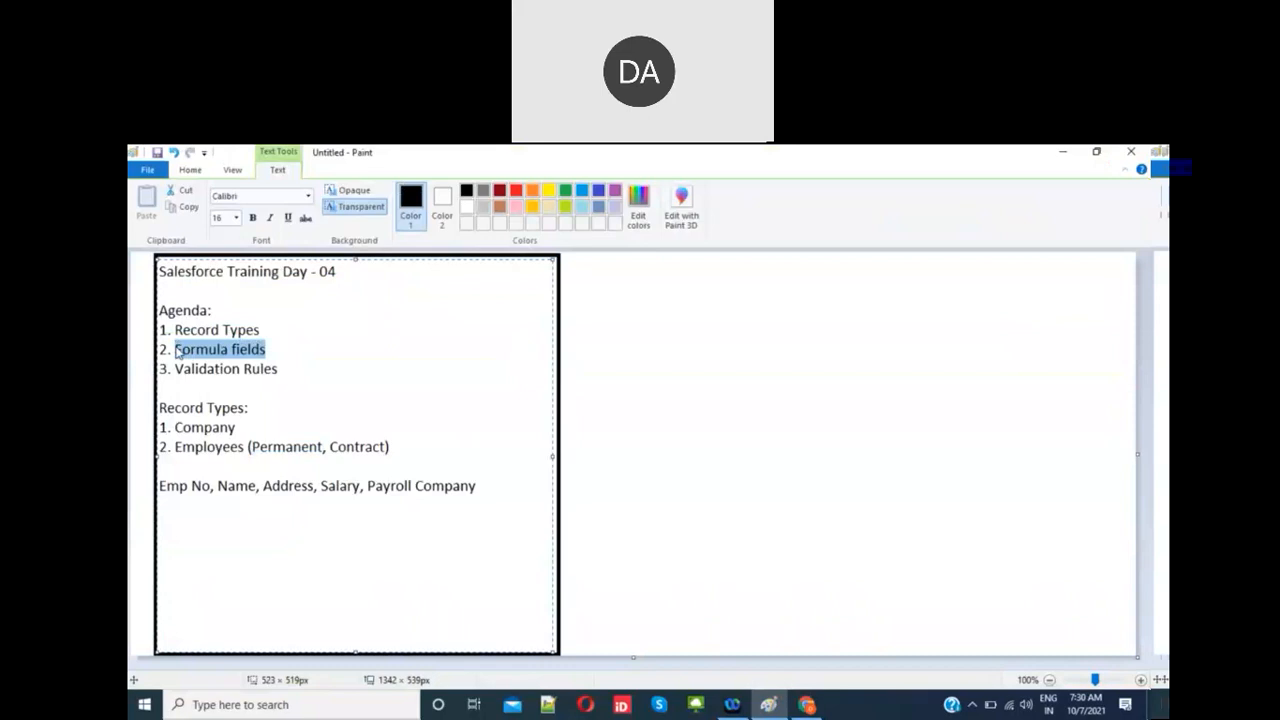
click(463, 486)
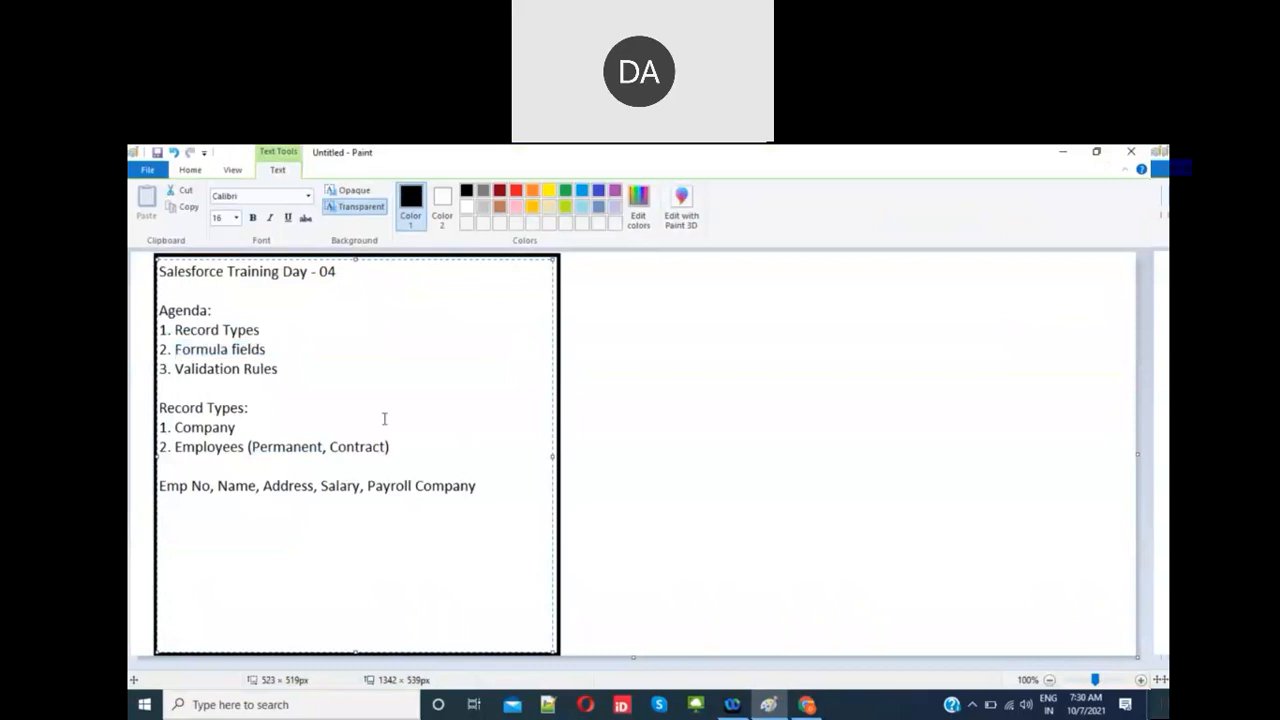
click(283, 369)
drag(476, 486, 140, 490)
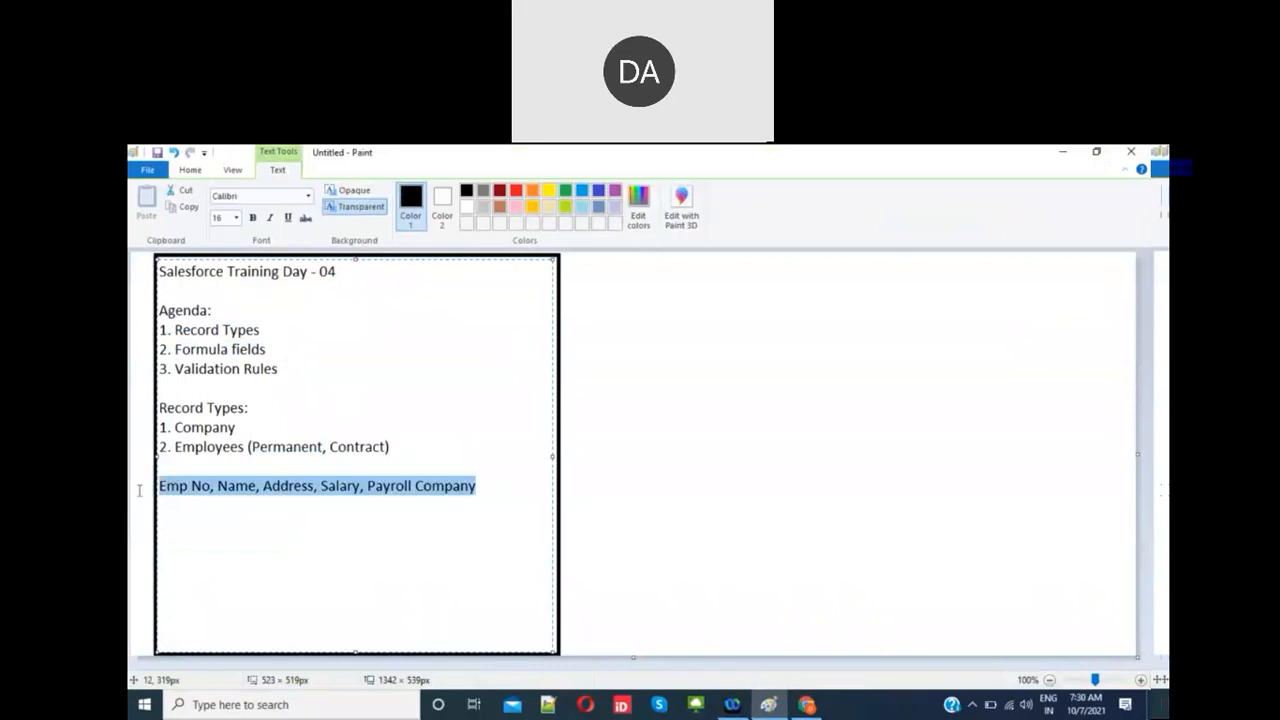
key(BackSpace)
Step: Add a 'Formula Fields:' heading with note 1: 'Read only fields, users cannot set a value for it.'
text(Formula Fields)
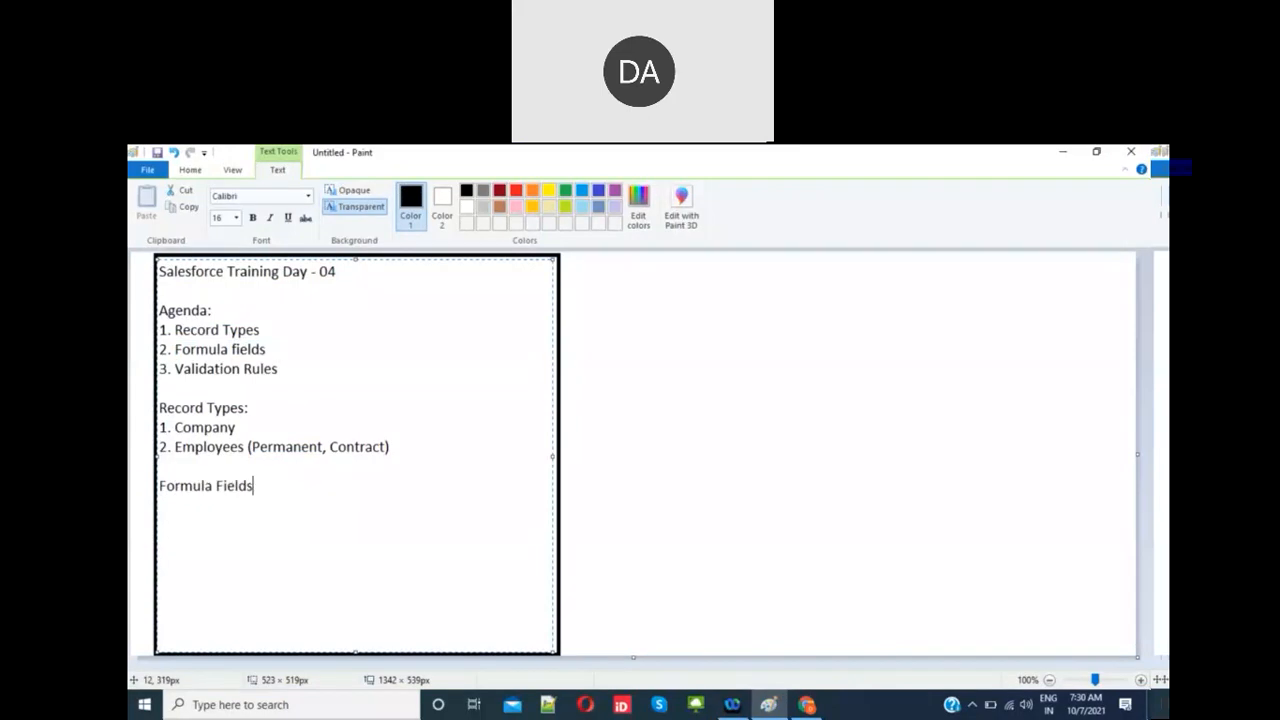
text(:)
key(Return)
text(1. Read only fie)
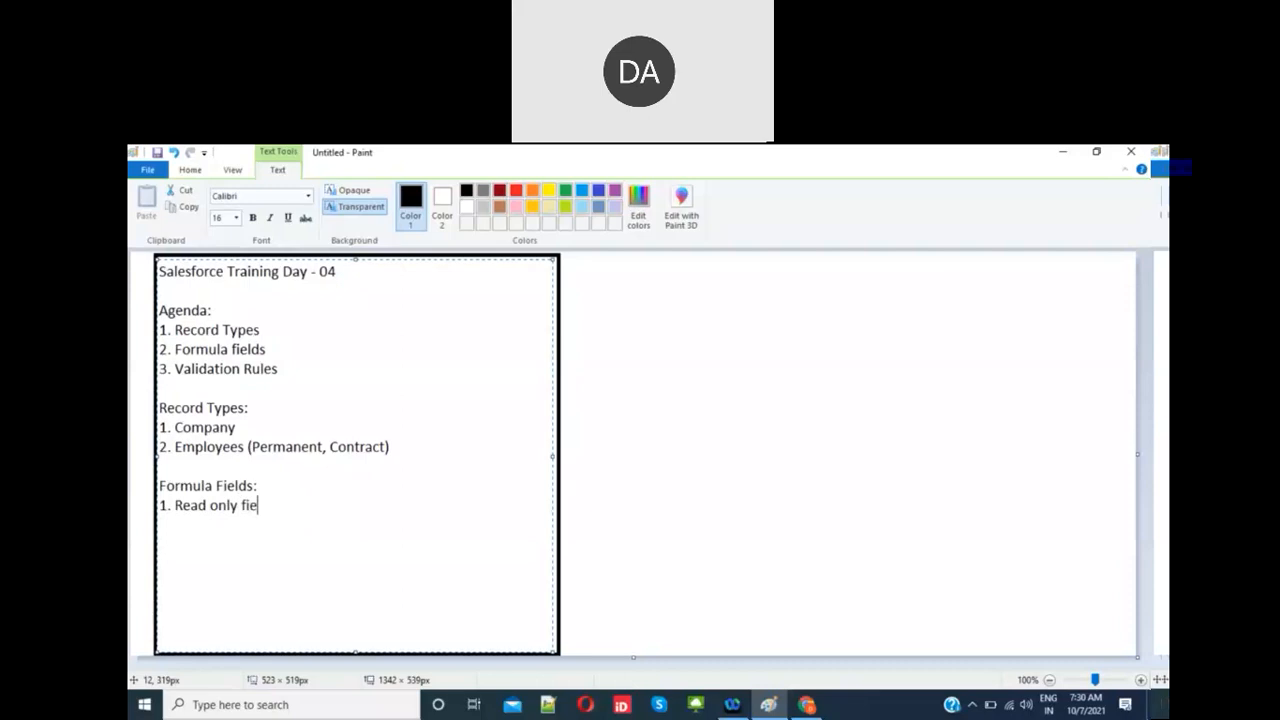
text(lds, users cannto)
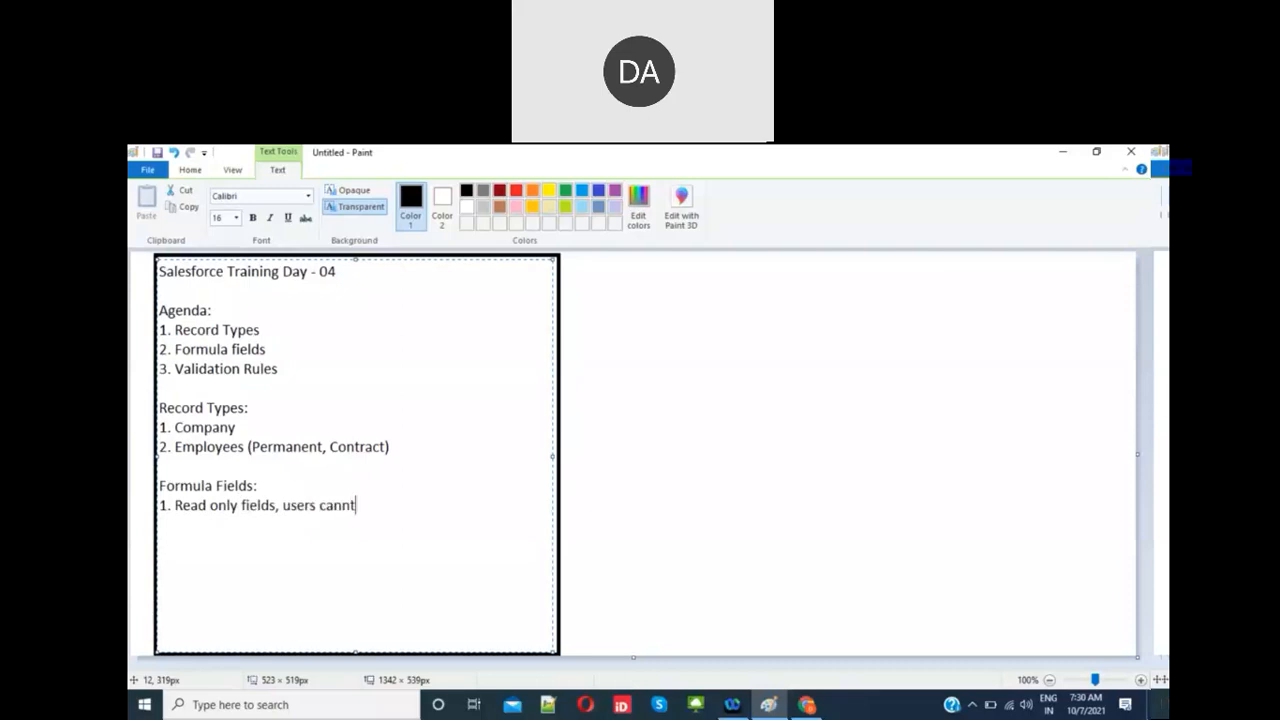
key(BackSpace)
key(BackSpace)
text(ot set a value for it.)
Step: Add note 2: 'Formula field value can be calculated on saving the record'
key(Return)
text(2. )
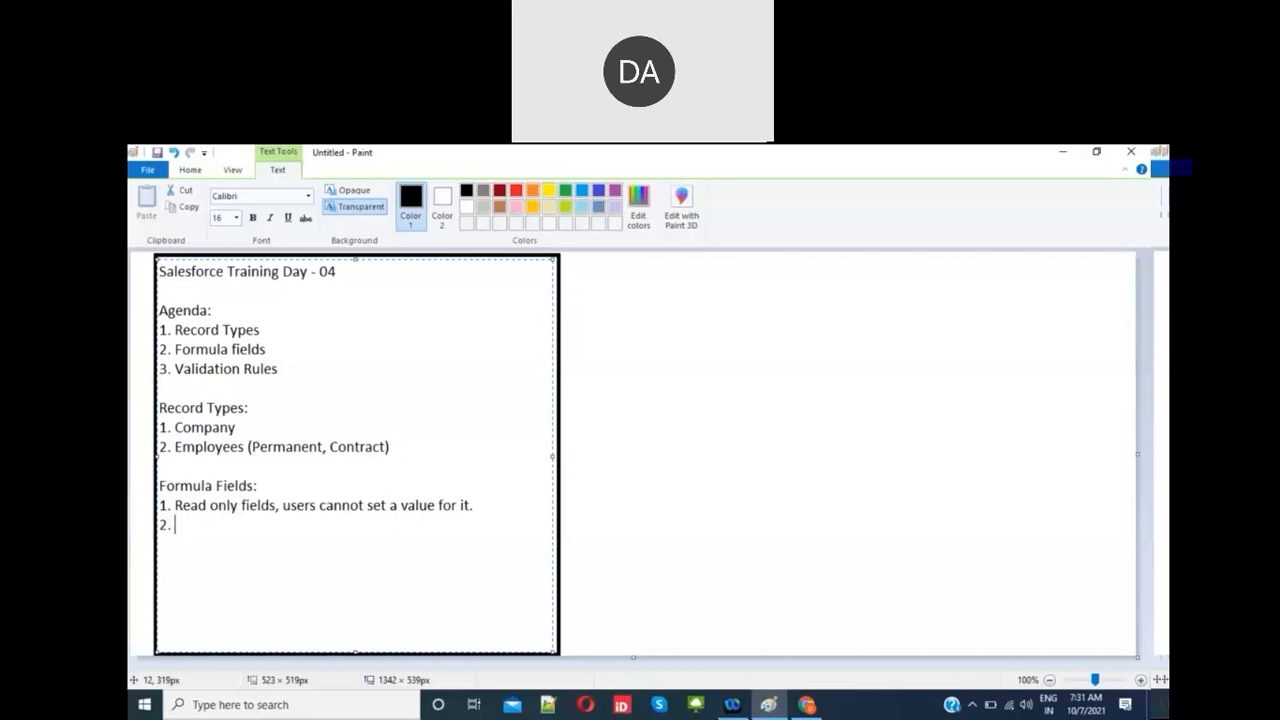
text(Formula field)
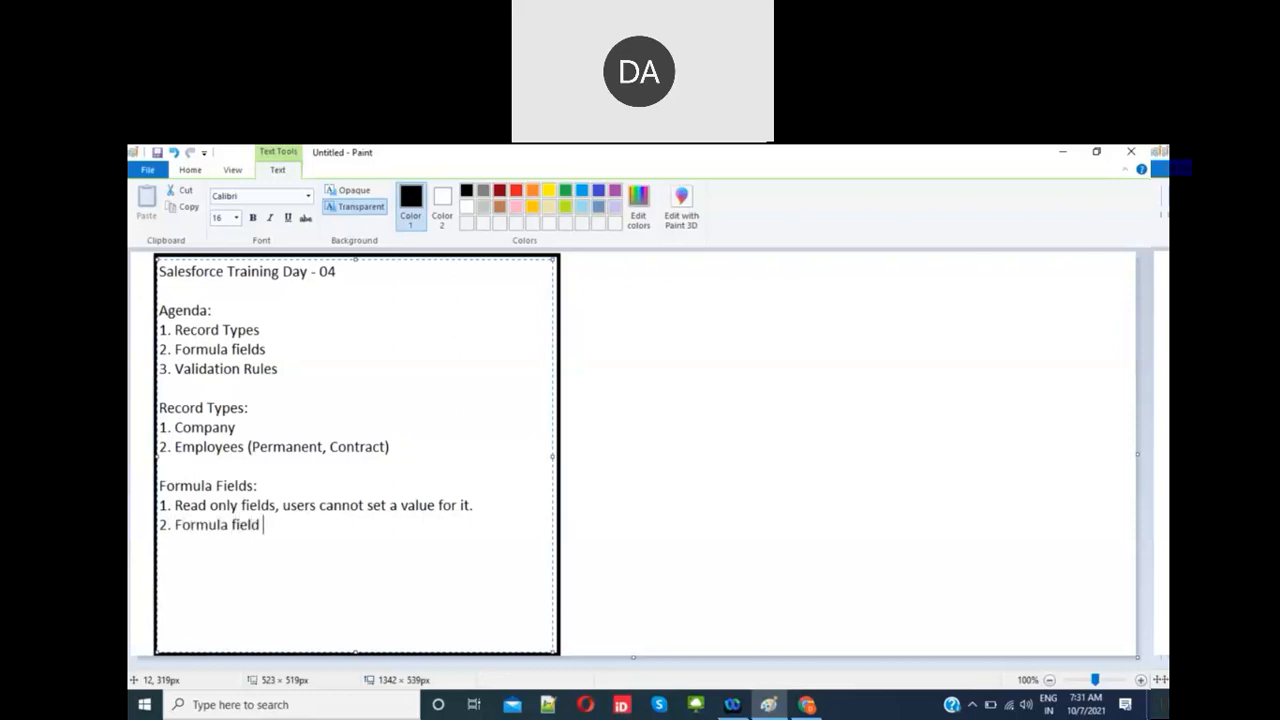
text(value can be calu)
key(BackSpace)
text(c)
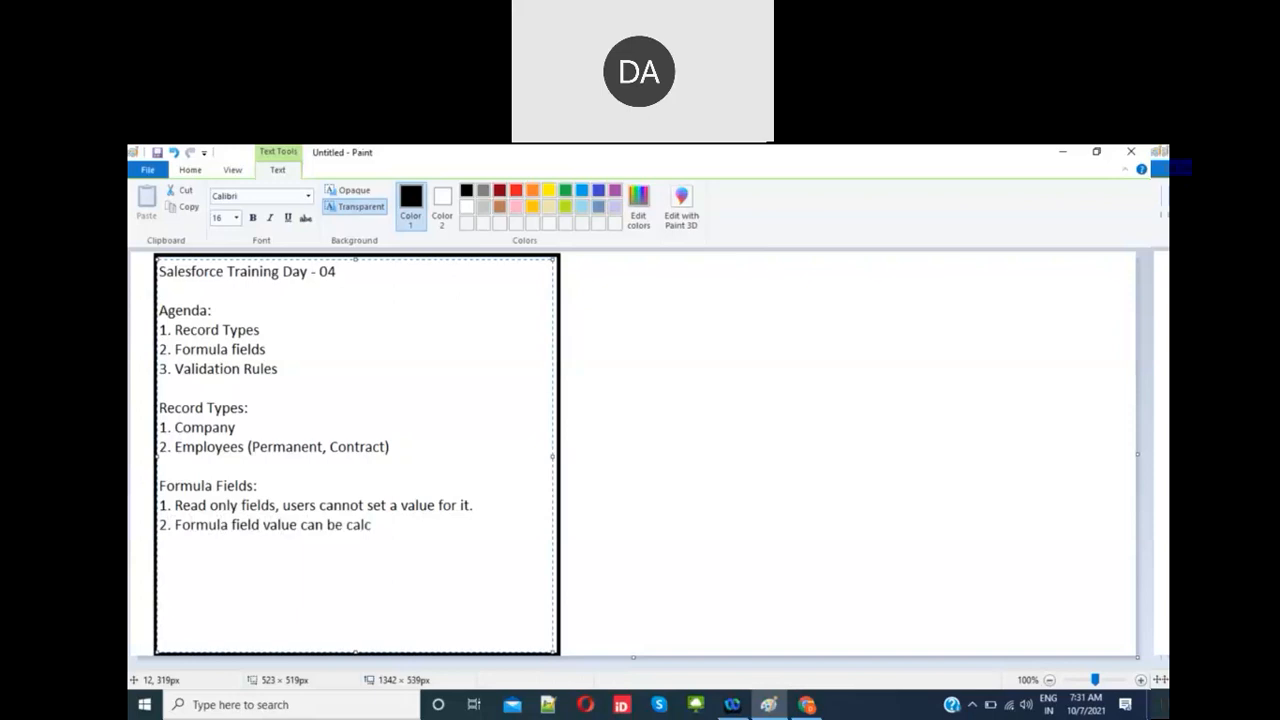
text(ulcated on saving th)
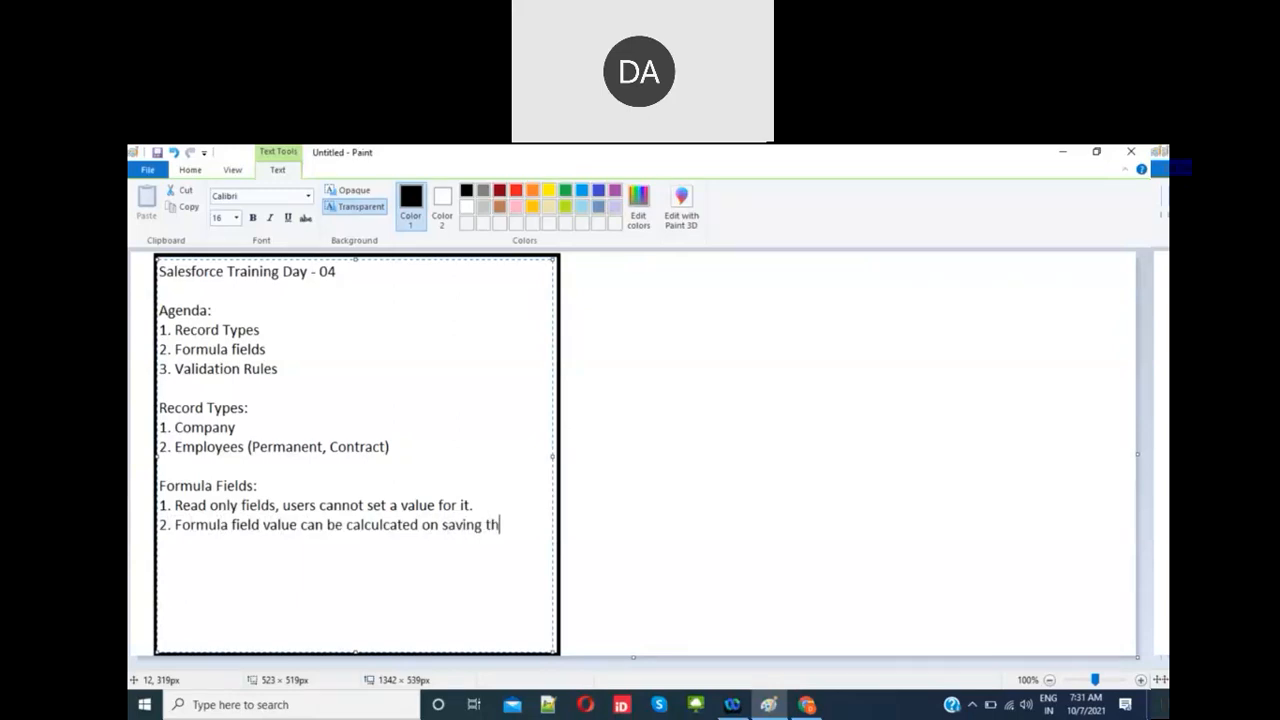
text(e record)
key(Return)
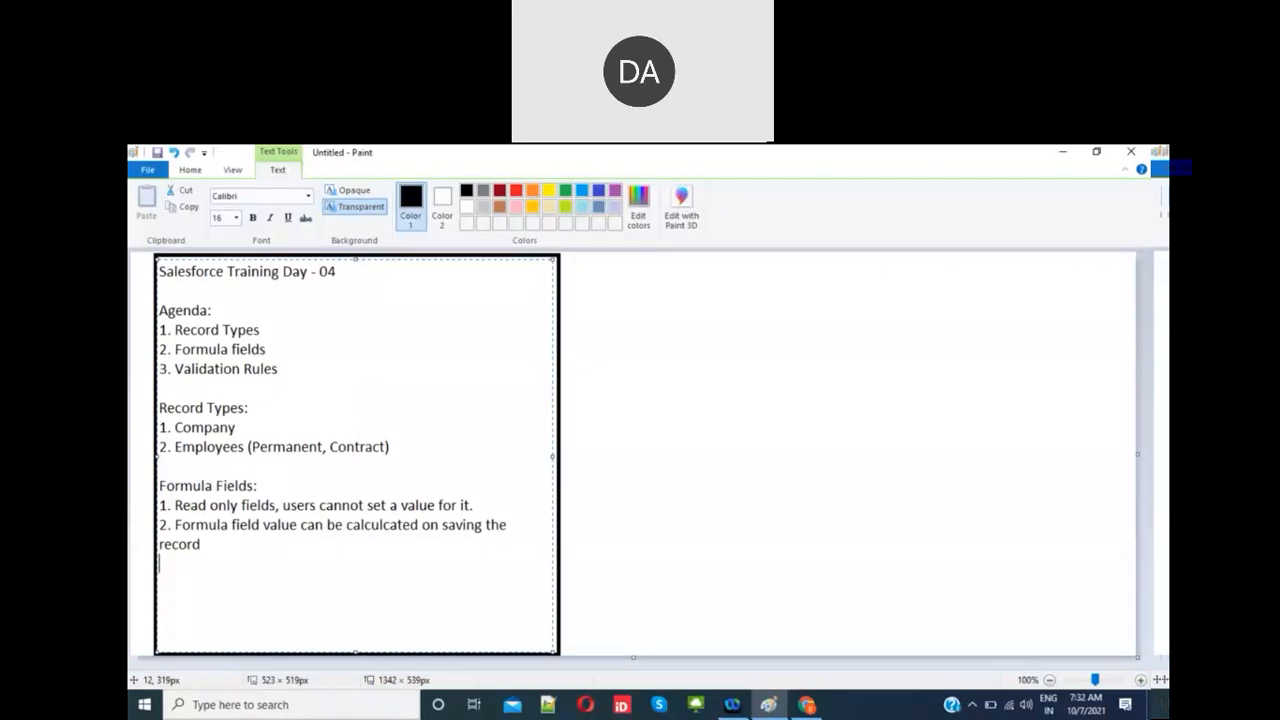
Step: Put the cursor at the end of the last Paint note, then return to the Salesforce browser
click(398, 528)
key(Down)
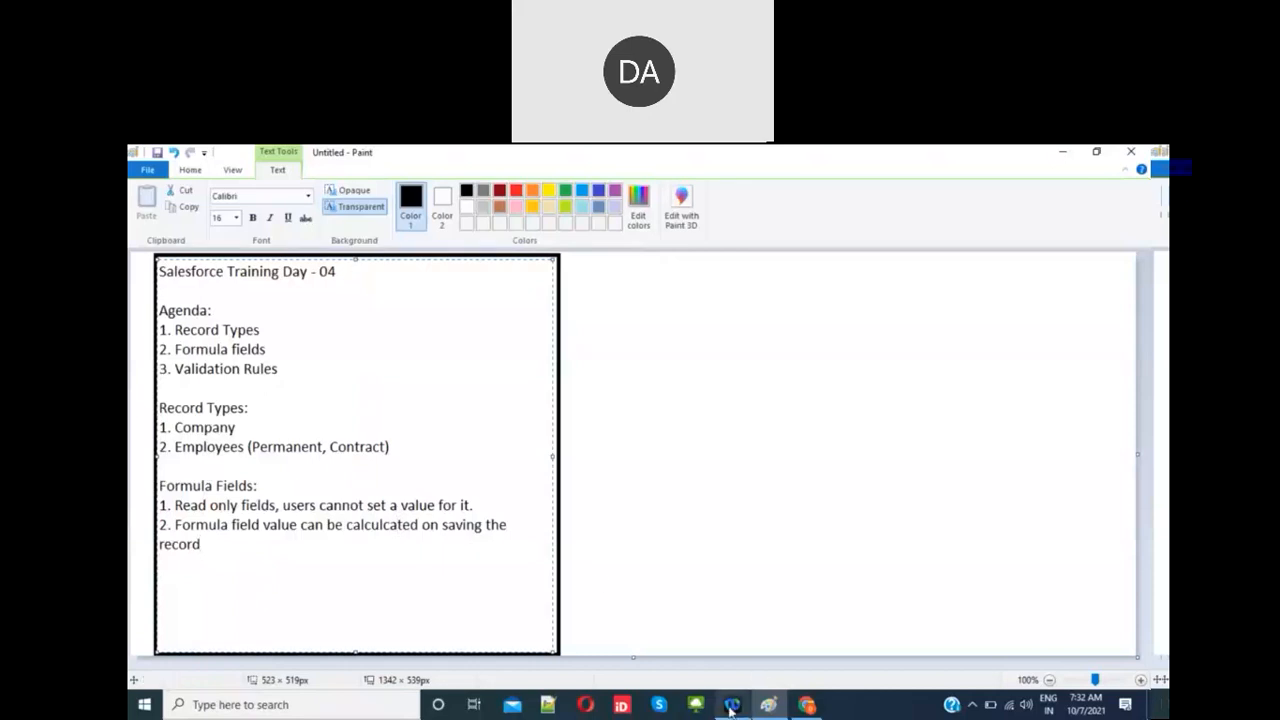
click(805, 705)
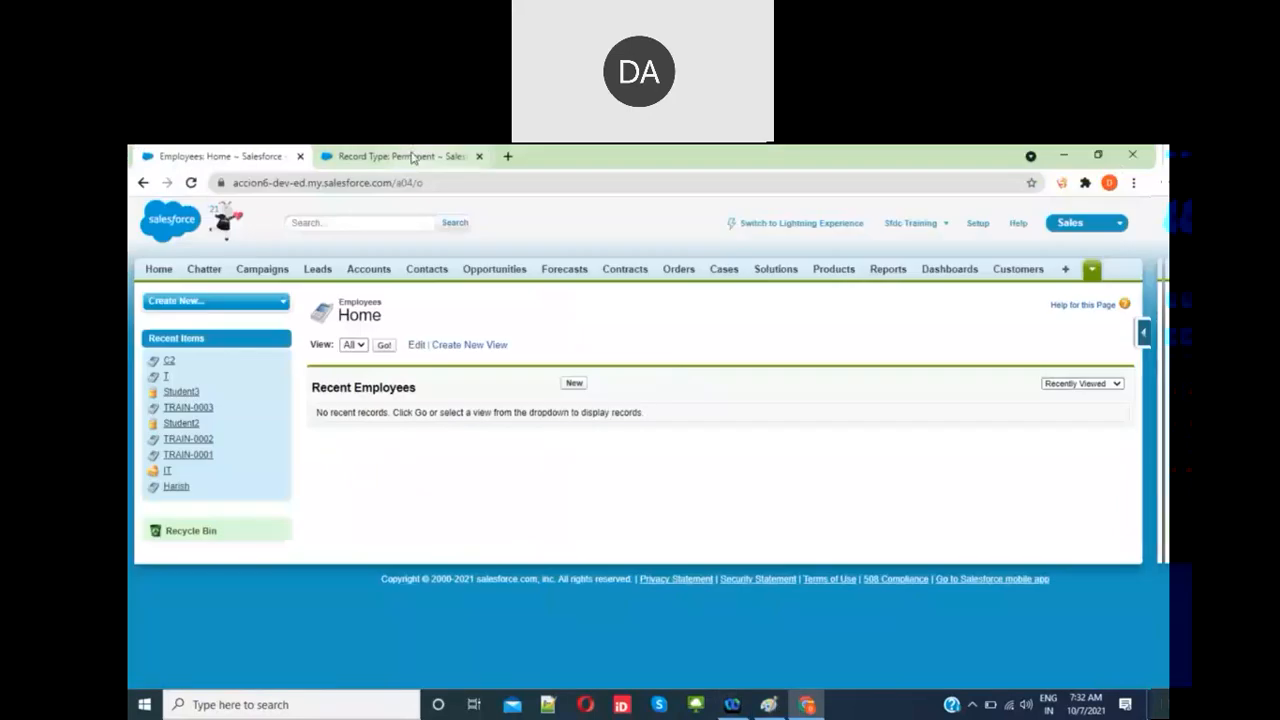
Step: Open the Permanent record type, go back to the Employee custom object, then return to Paint
click(412, 158)
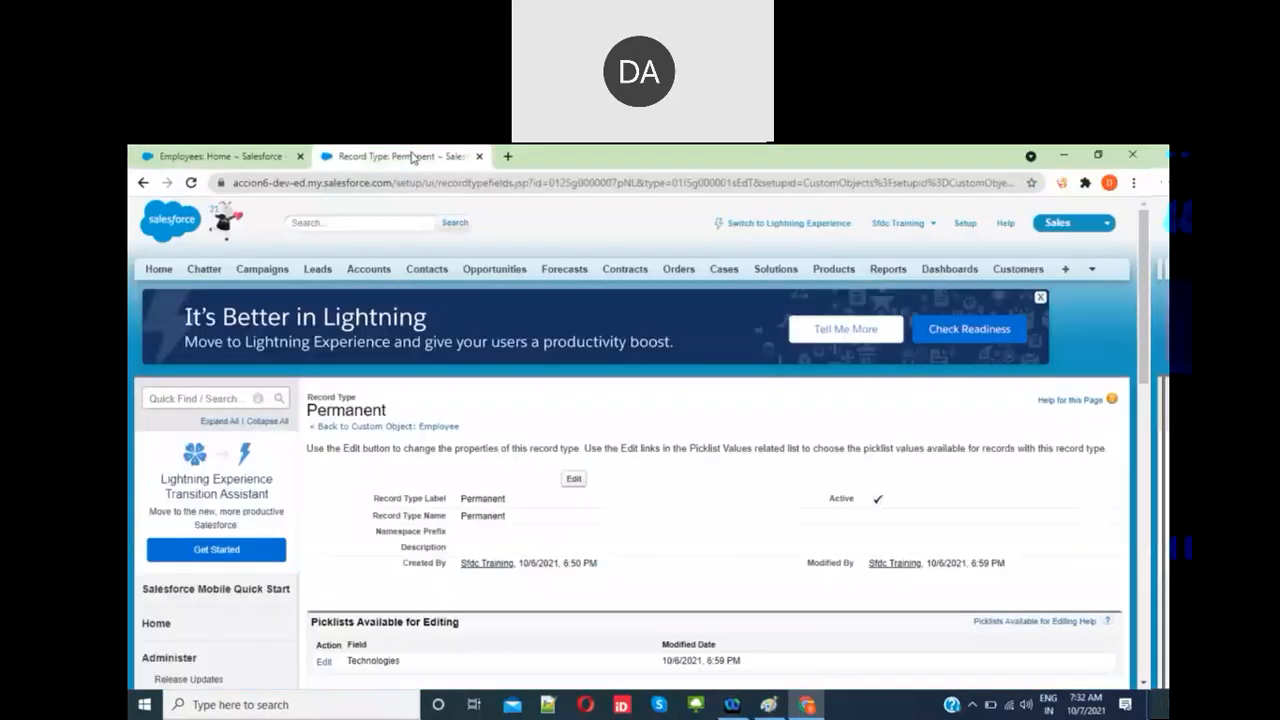
click(421, 427)
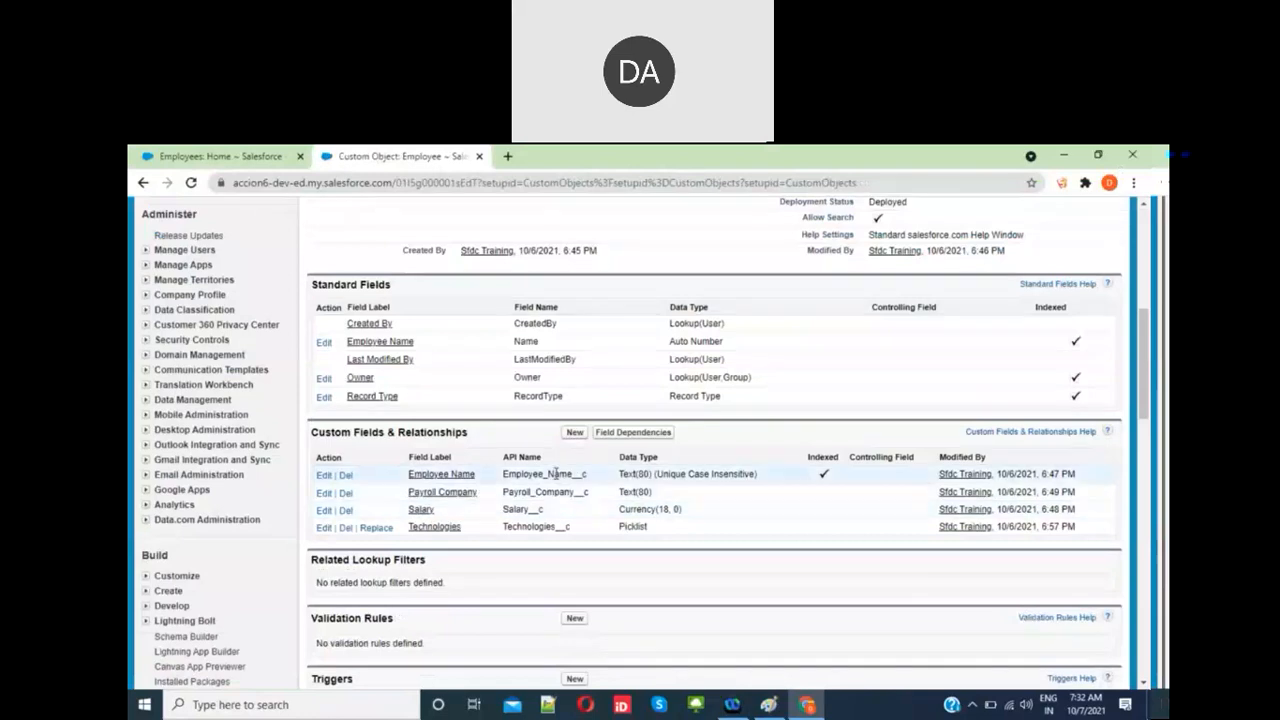
key(alt+Tab)
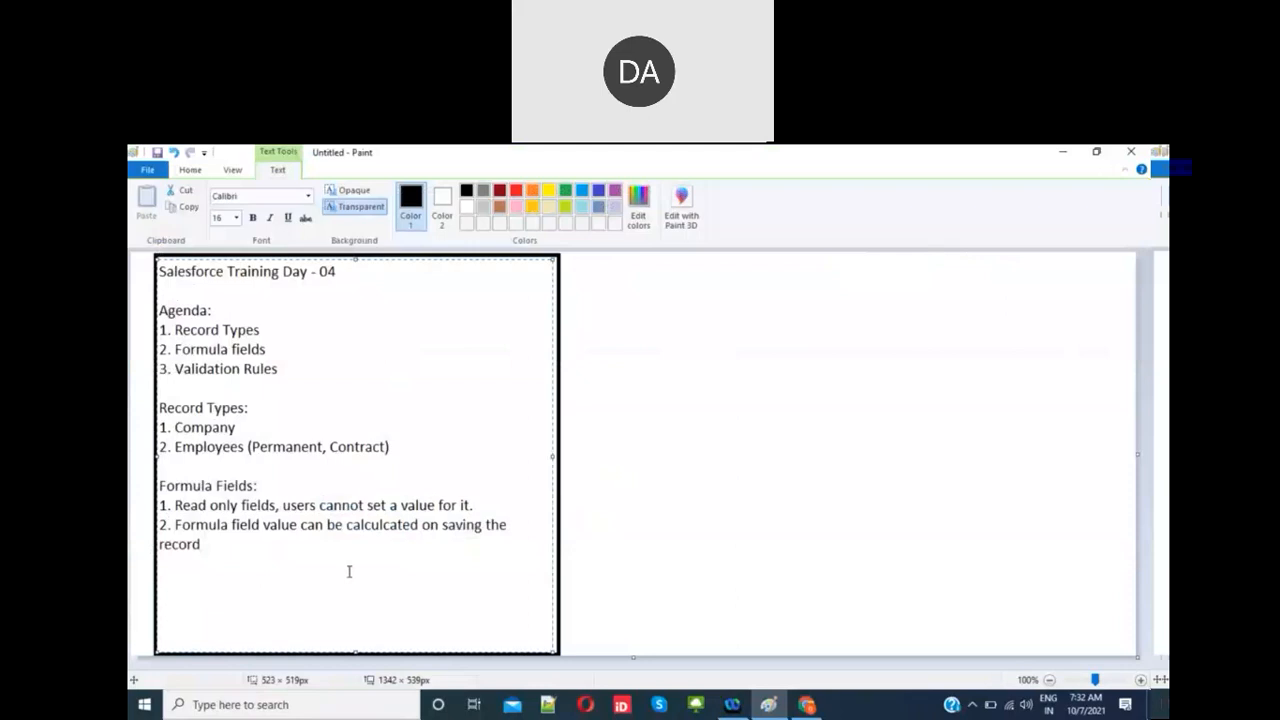
Step: Add a new text box right of the agenda headed 'Employee : Salary'
click(571, 263)
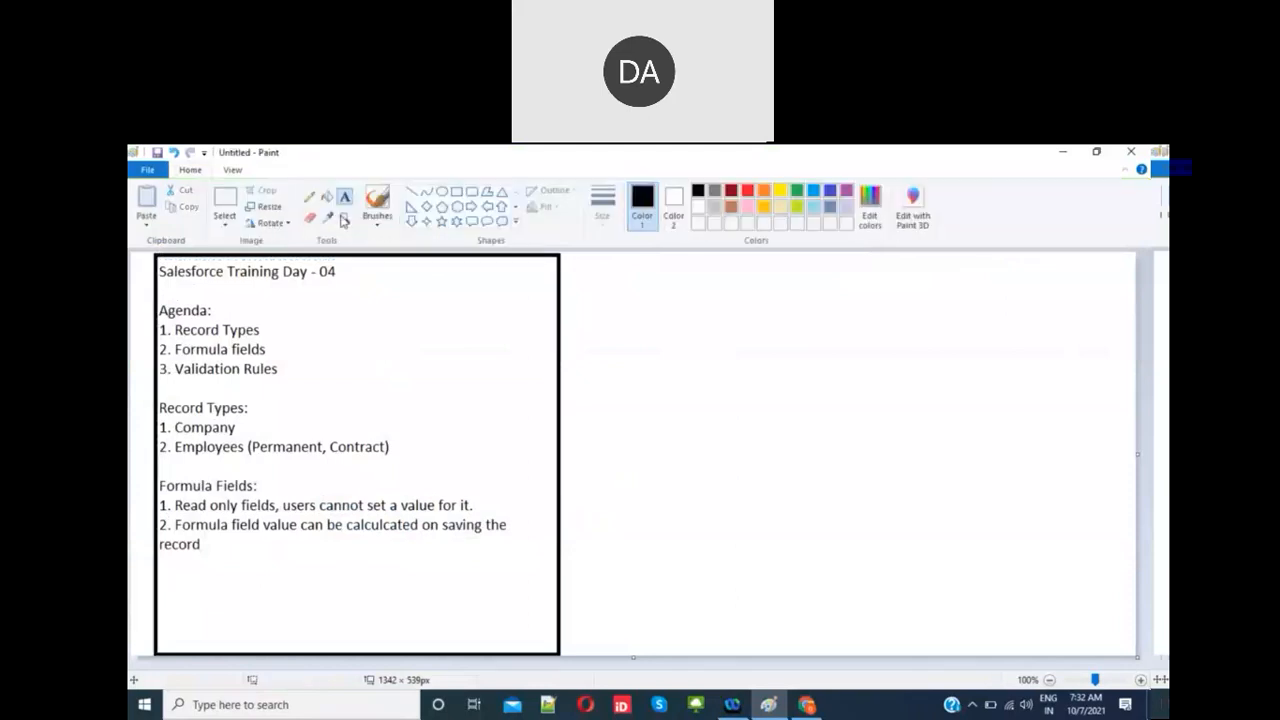
drag(577, 256, 891, 634)
text(Em)
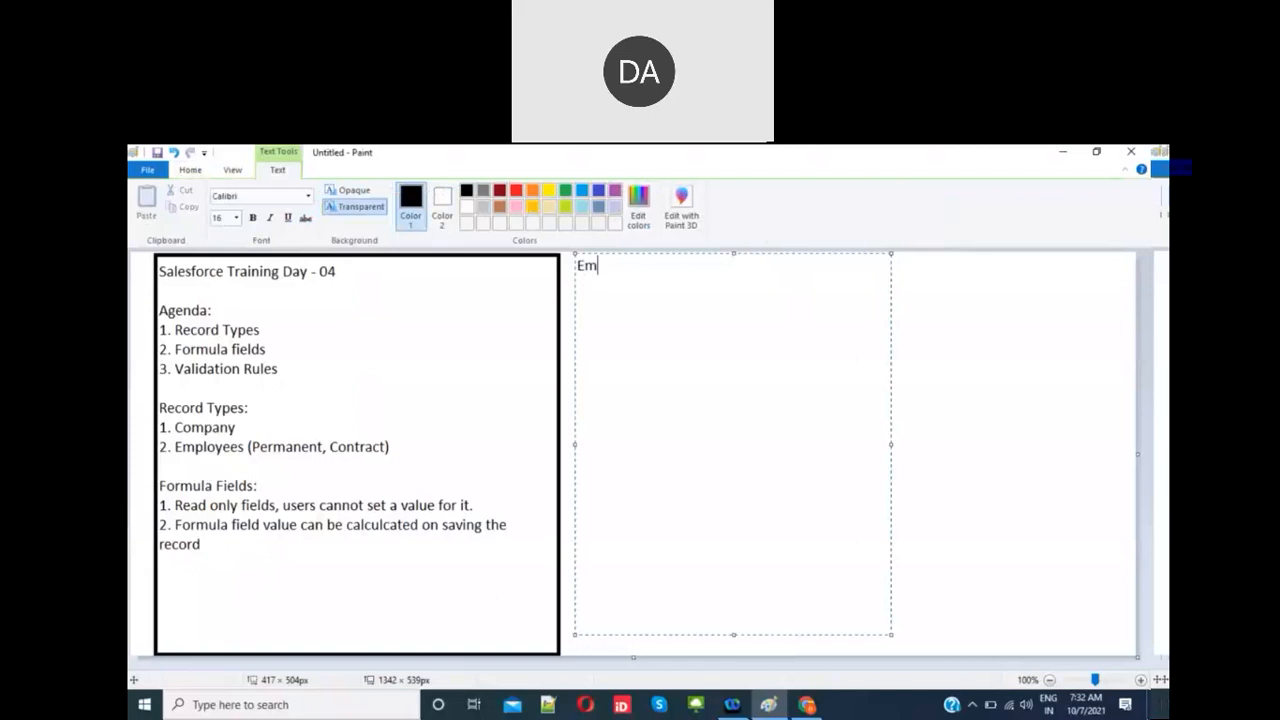
text(ployee : Salary)
key(Return)
Step: List the salary components under it: 1. HRA, 2 DA and 3 PF
text(1. HAR)
key(Return)
key(BackSpace)
key(BackSpace)
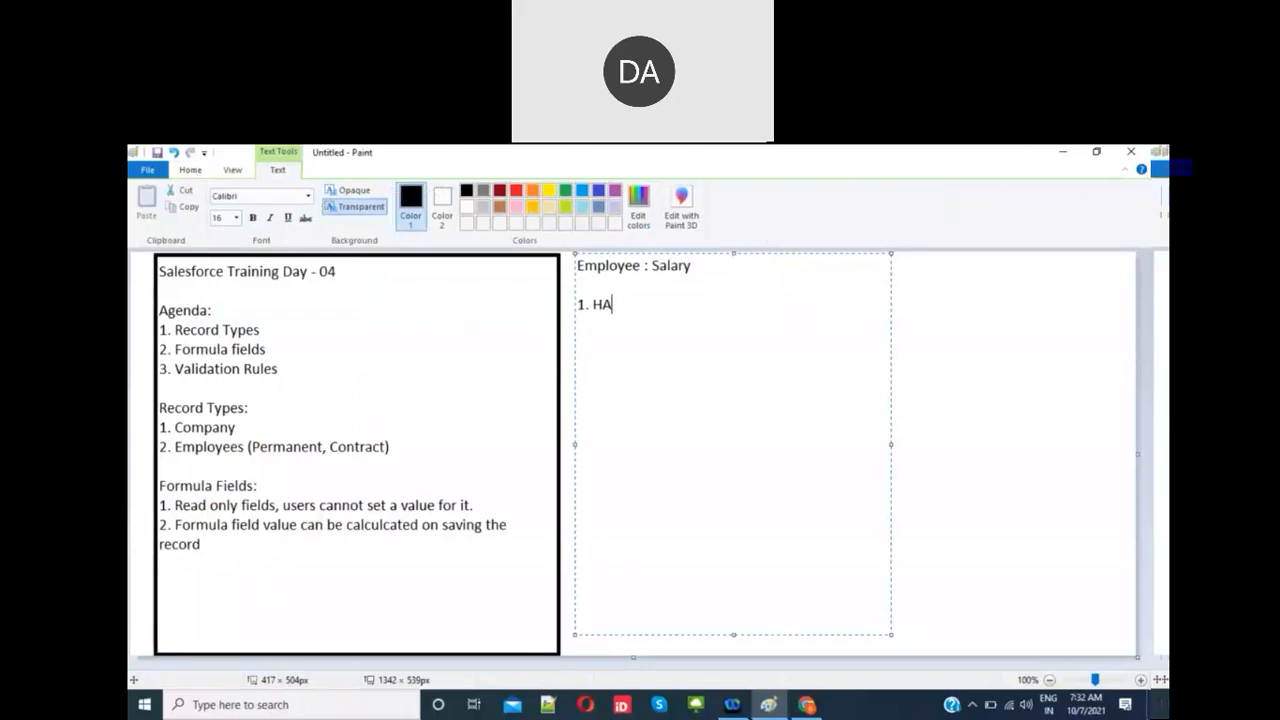
key(BackSpace)
text(RA)
key(Return)
text(DA)
key(Left)
key(Left)
text(2)
key(End)
key(Return)
text(3 PF)
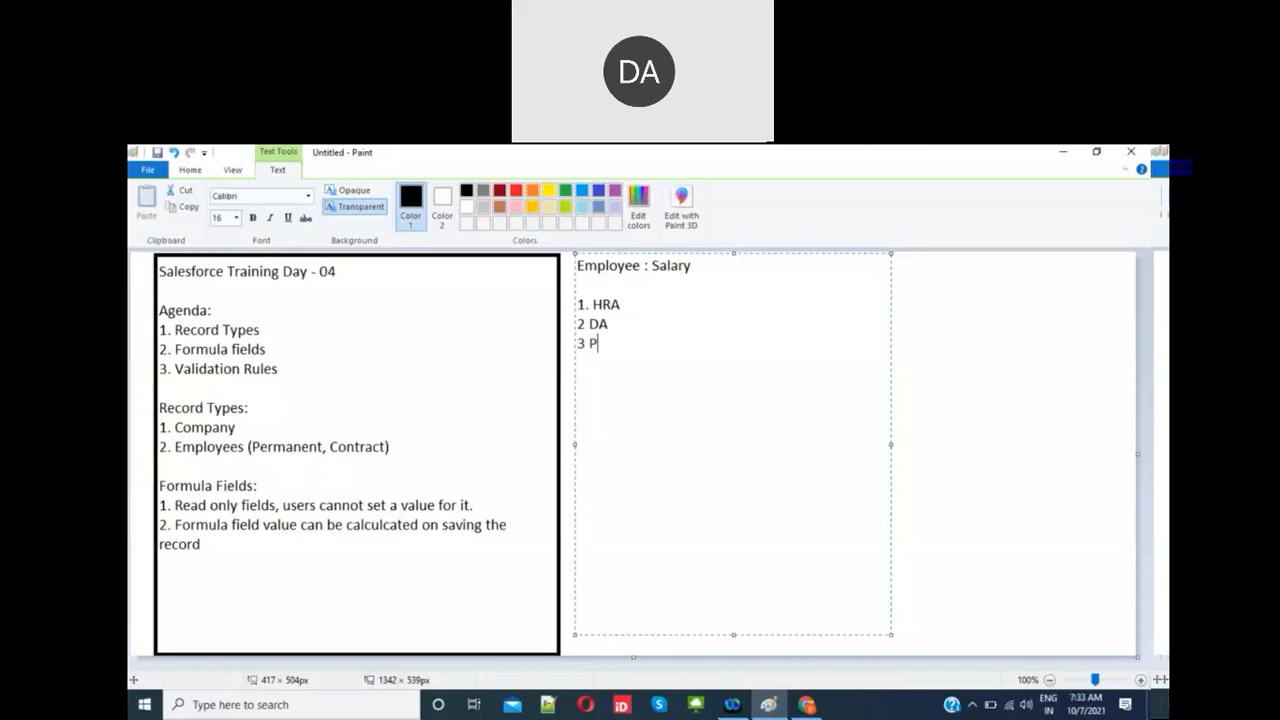
Step: Add the percentages: HRA (40% of salary), DA (1% of Salary), PF (12 % of Salary)
key(Up)
key(Up)
key(End)
text((40% of salary))
key(Down)
text((1%)
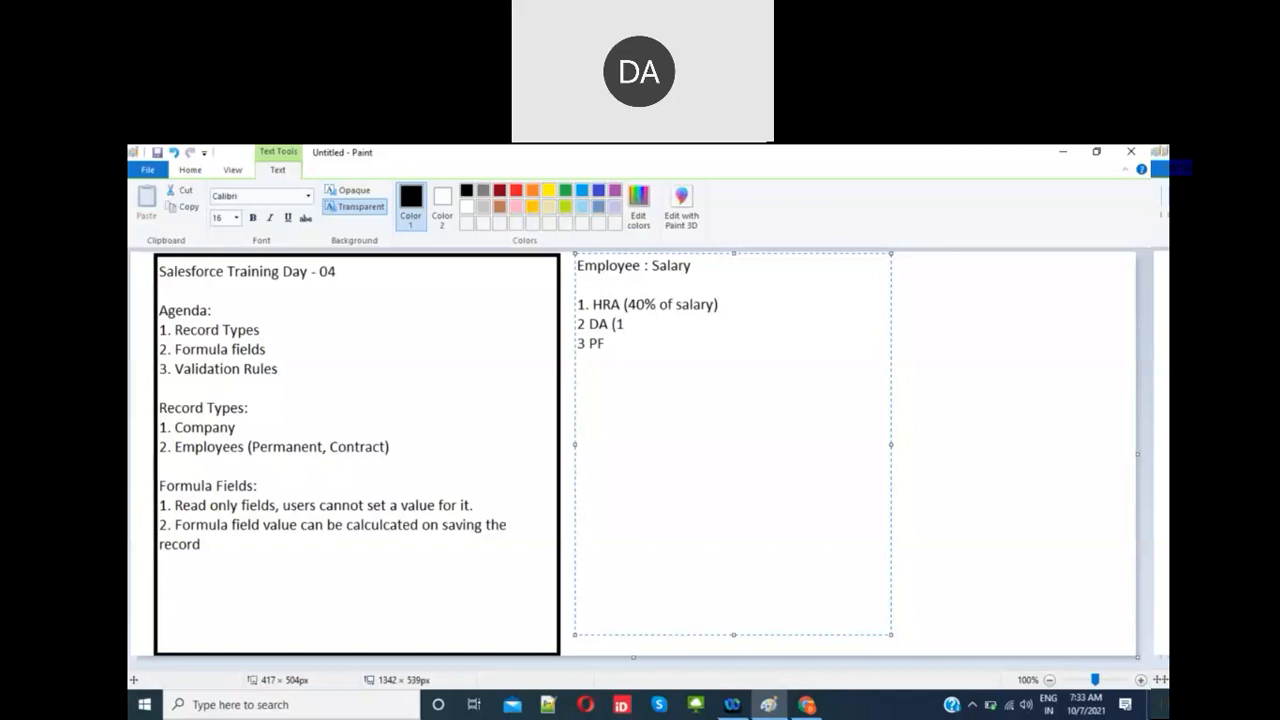
text(f Salary))
key(Down)
text((12)
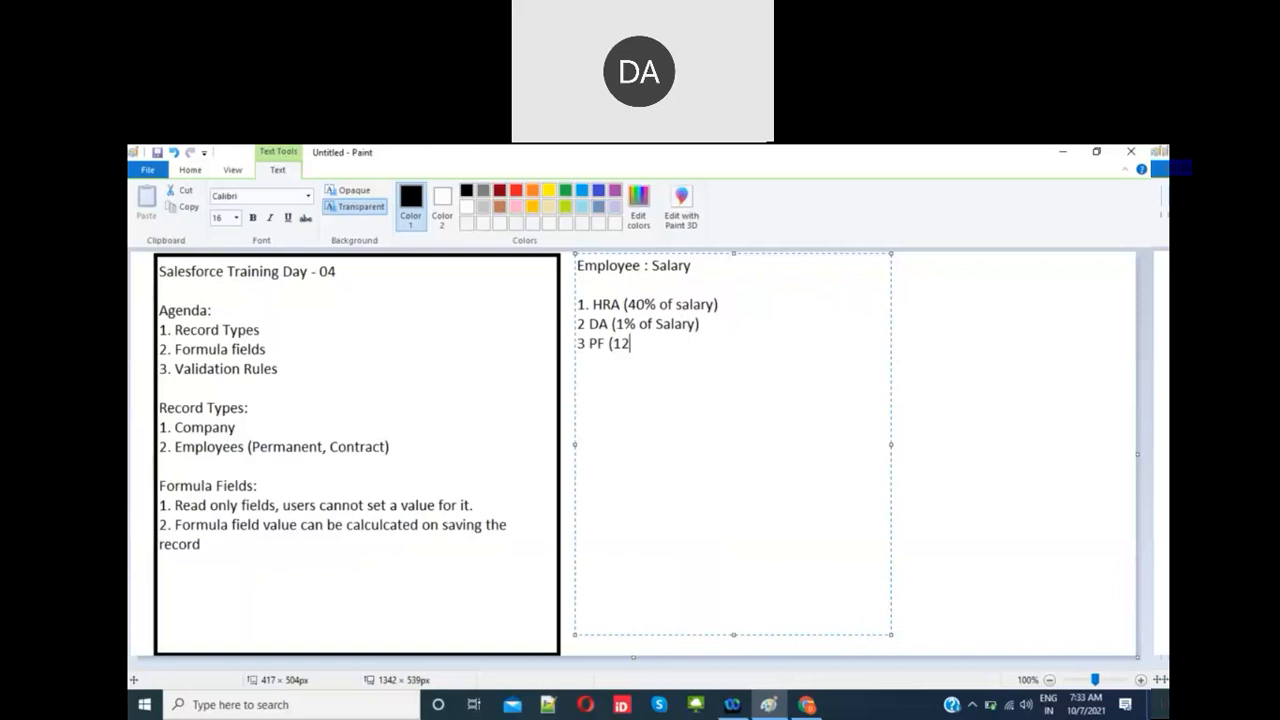
text( % of Salary))
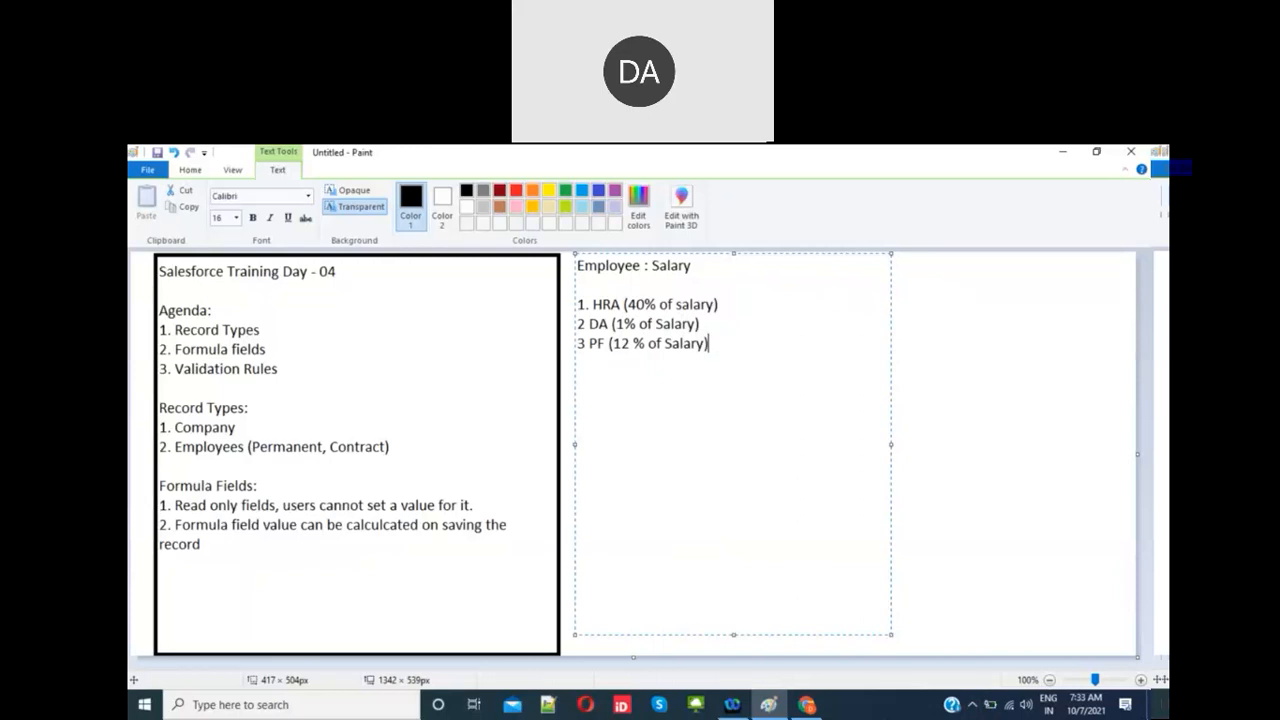
click(810, 705)
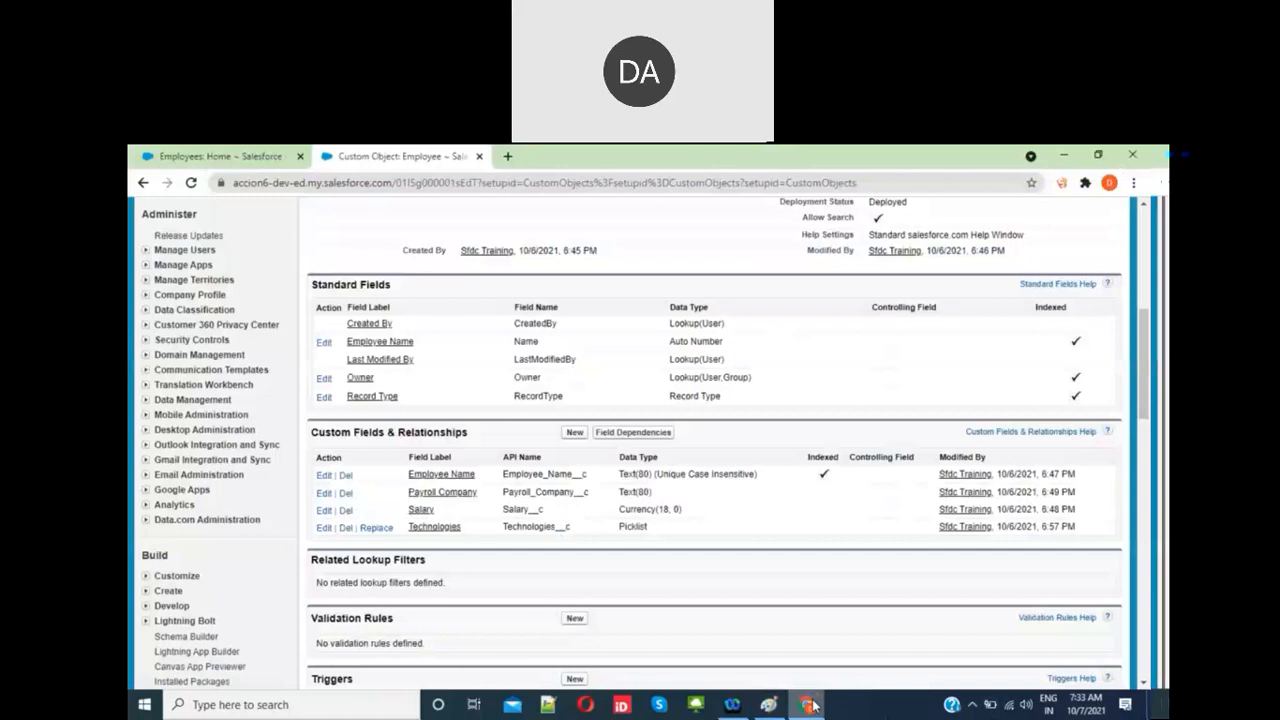
Step: Start a new custom field on Employee with the Formula data type
click(574, 432)
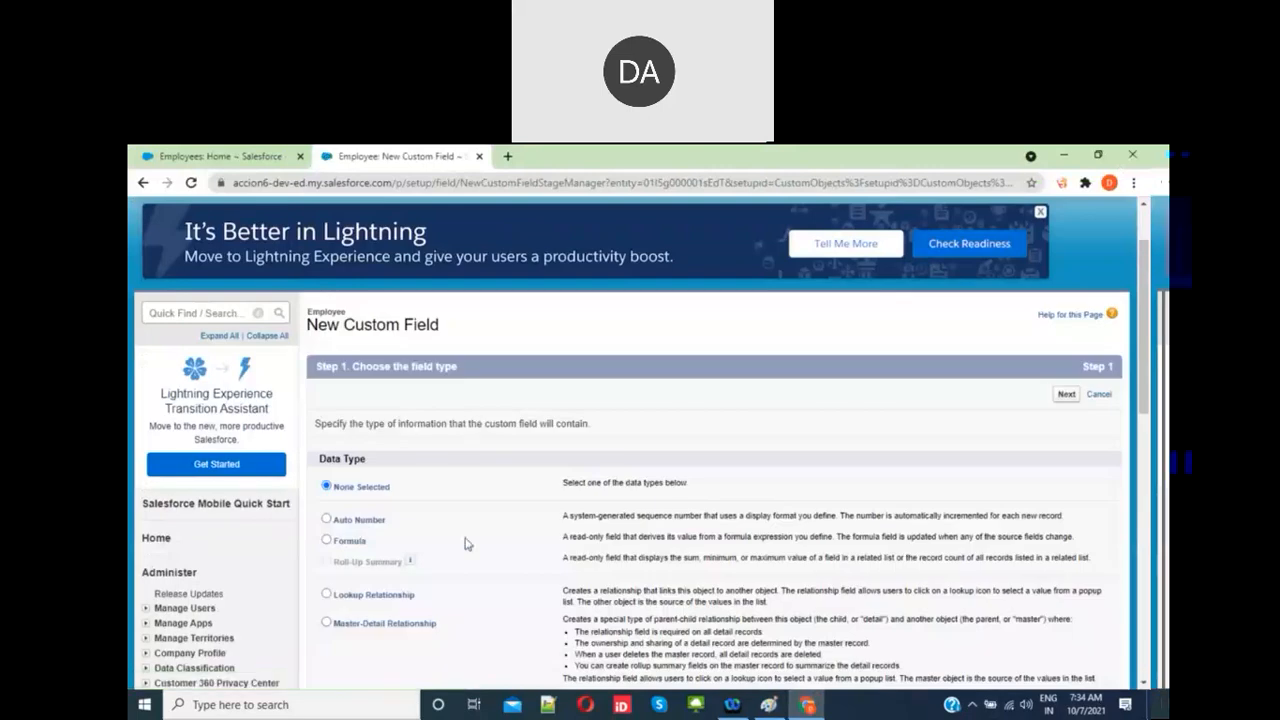
scroll(465, 544, down, 1)
click(364, 541)
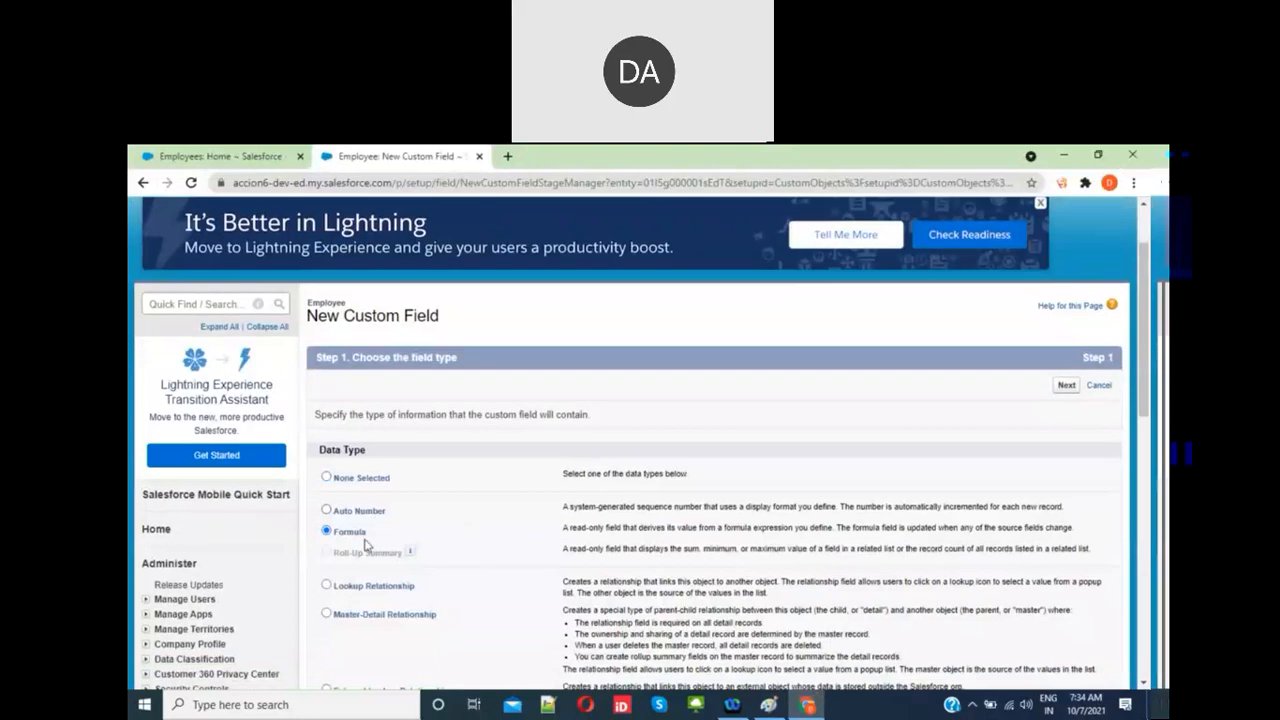
scroll(366, 544, down, 2)
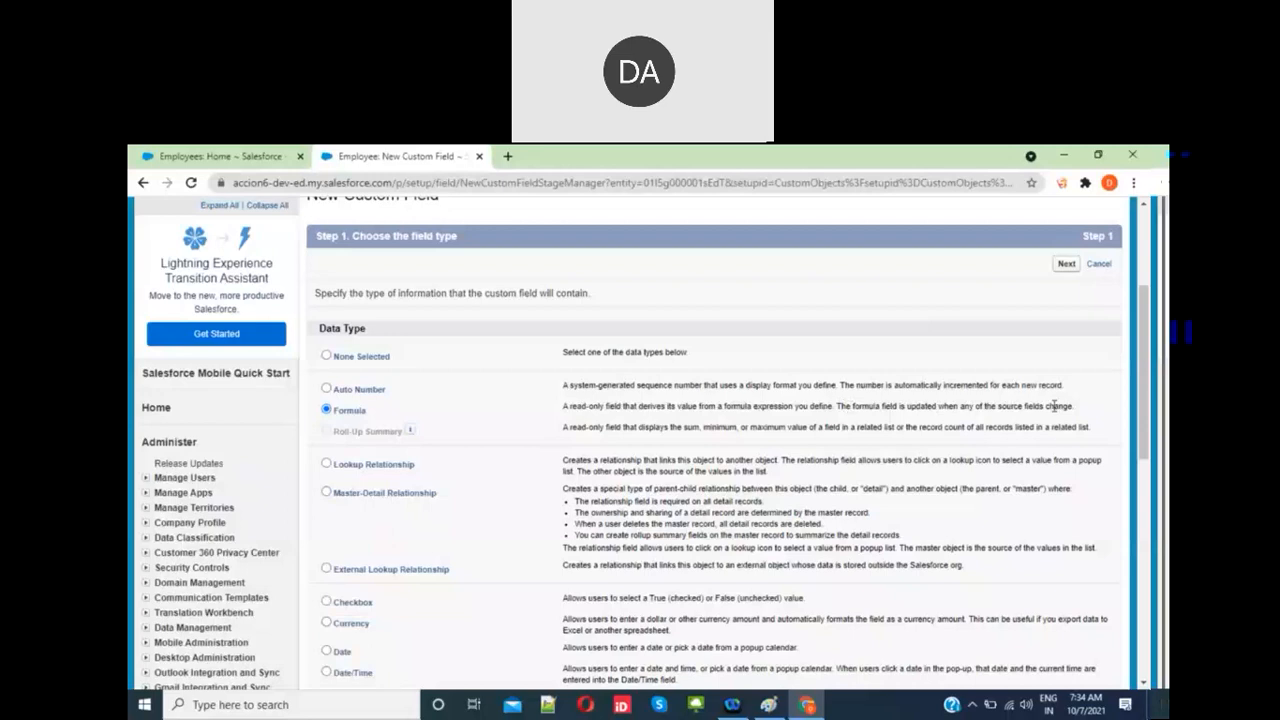
scroll(1060, 500, down, 4)
click(1066, 634)
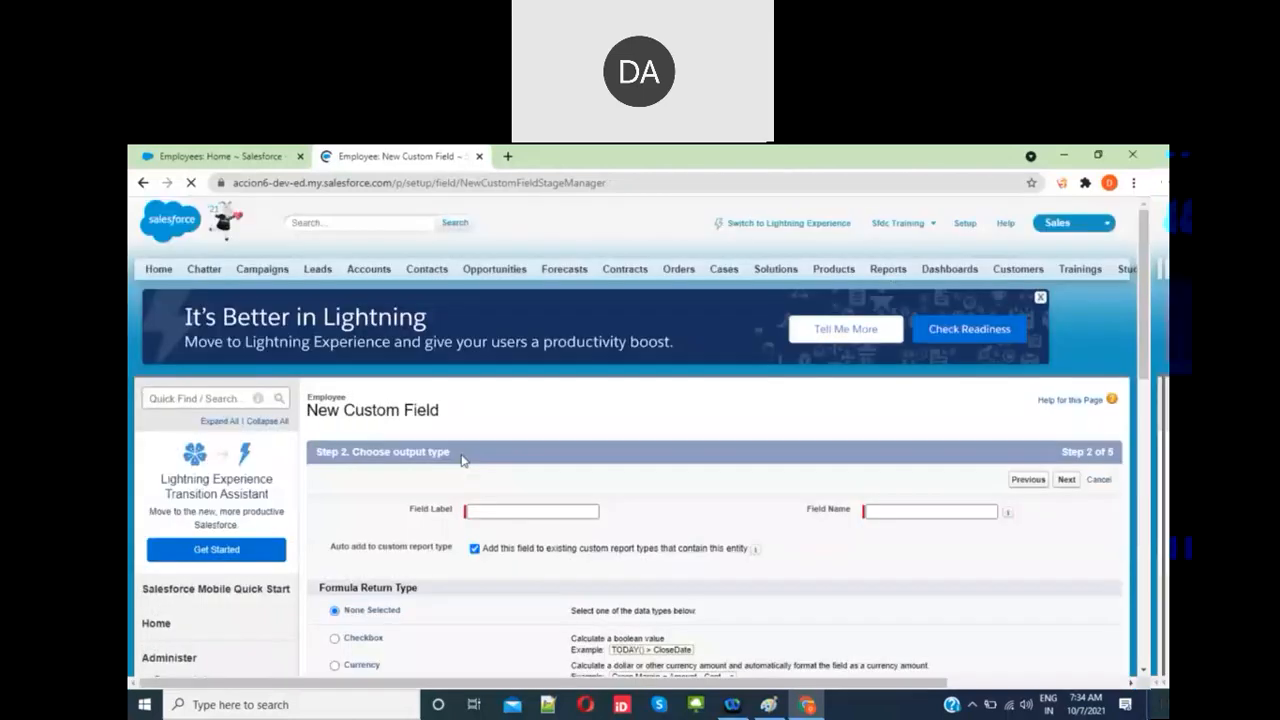
Step: Label the formula field HRA and set its return type to Currency
scroll(461, 458, down, 1)
click(511, 434)
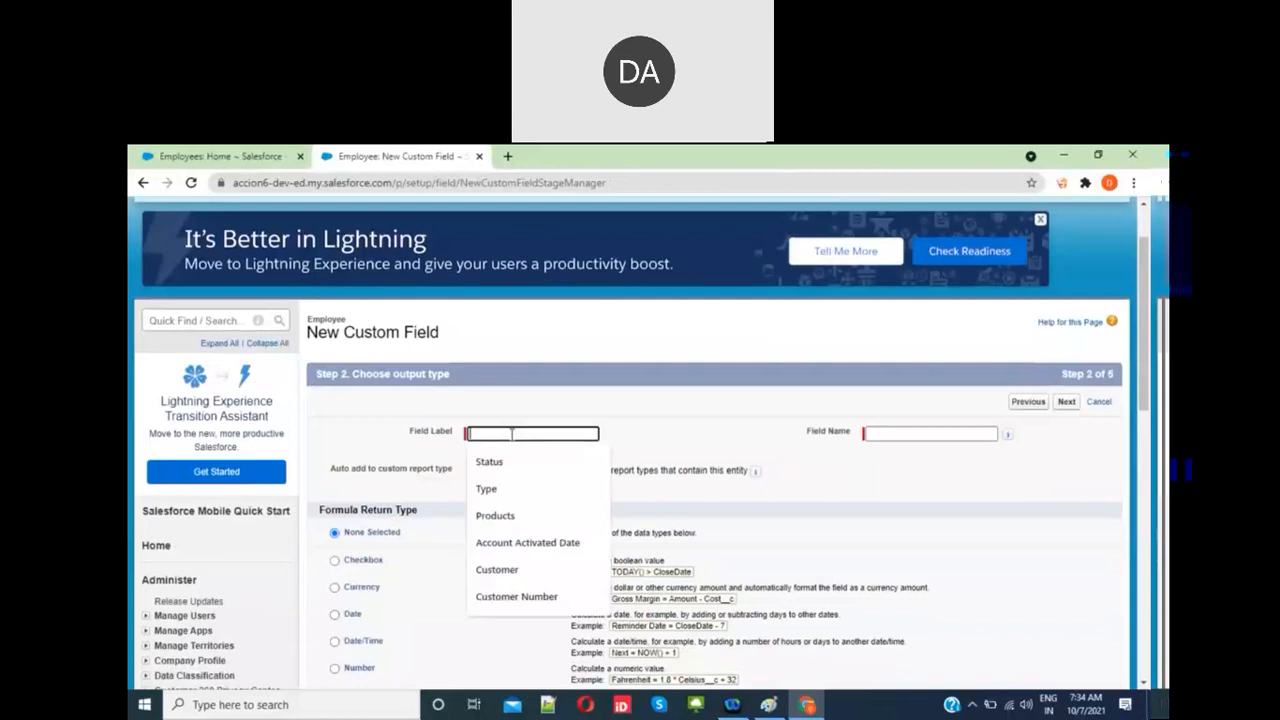
text(HRA)
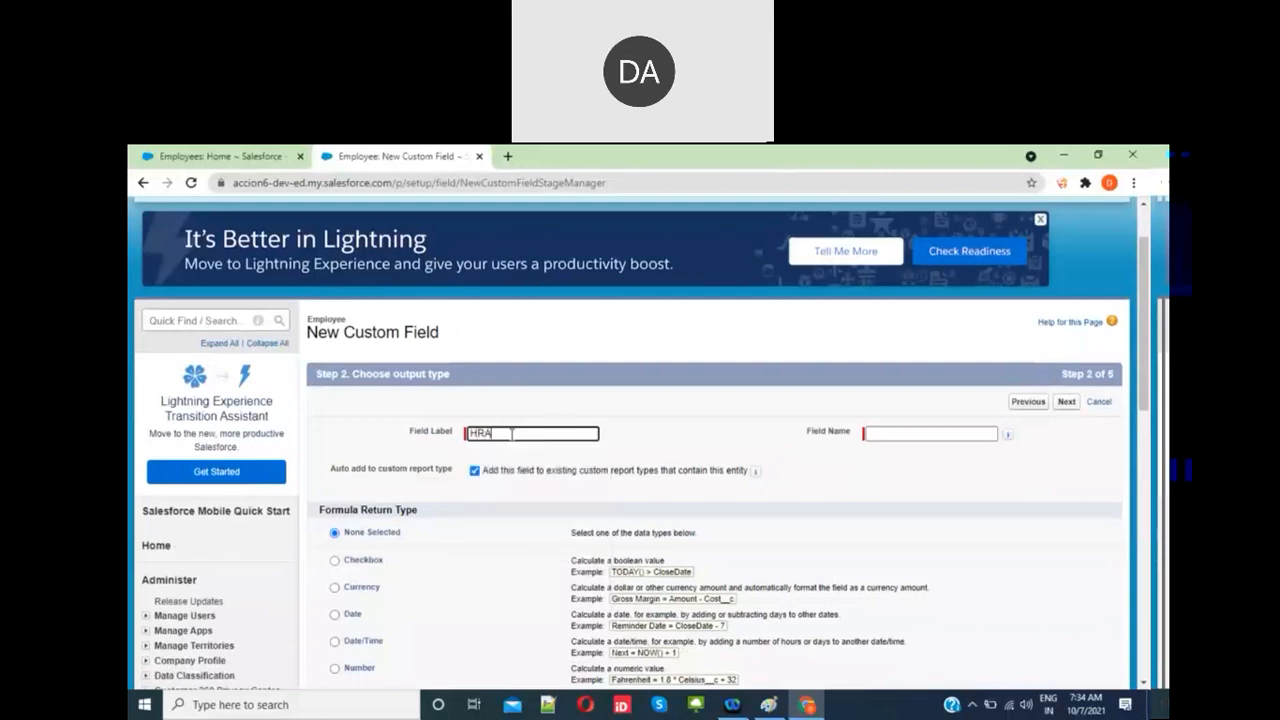
click(707, 440)
scroll(518, 532, down, 2)
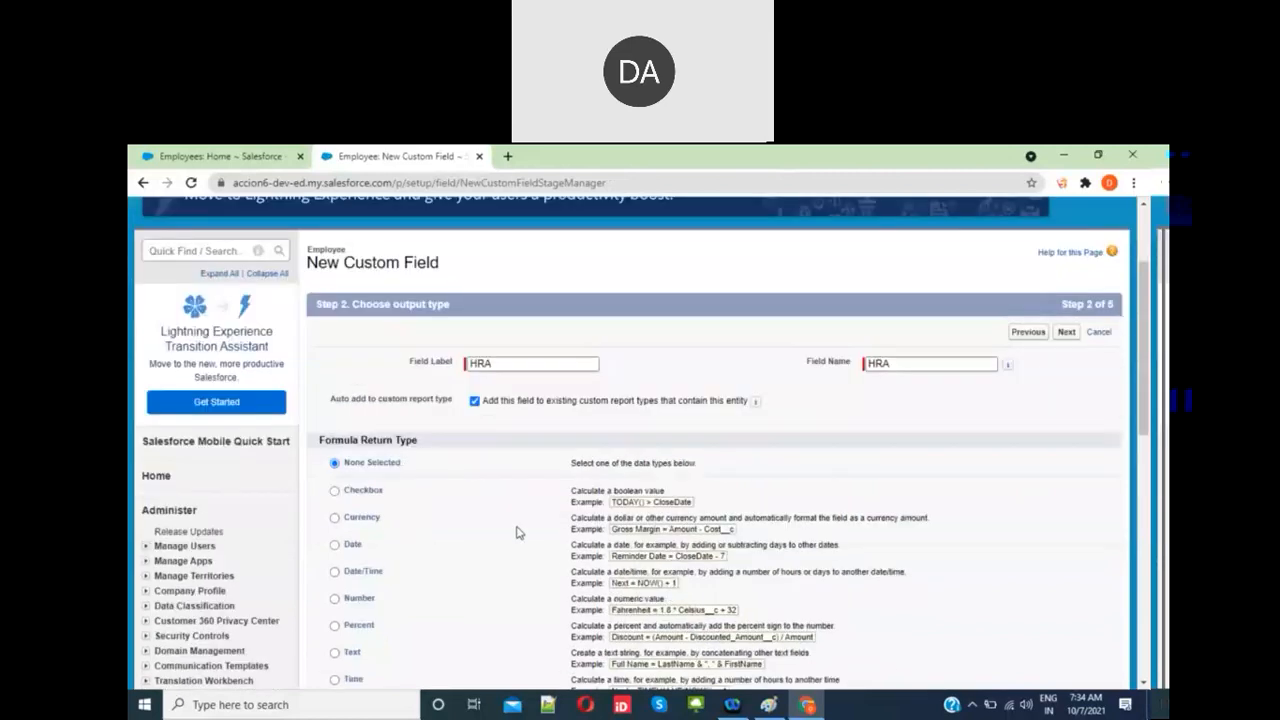
scroll(518, 532, down, 1)
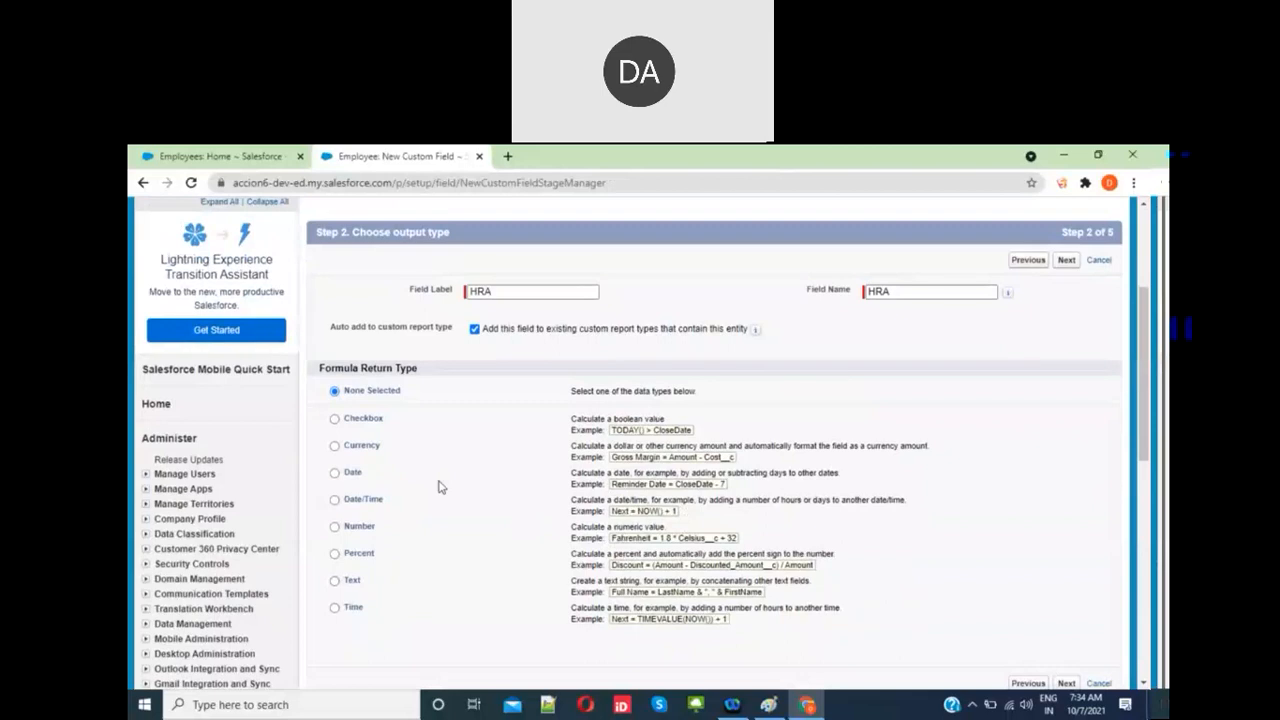
click(335, 446)
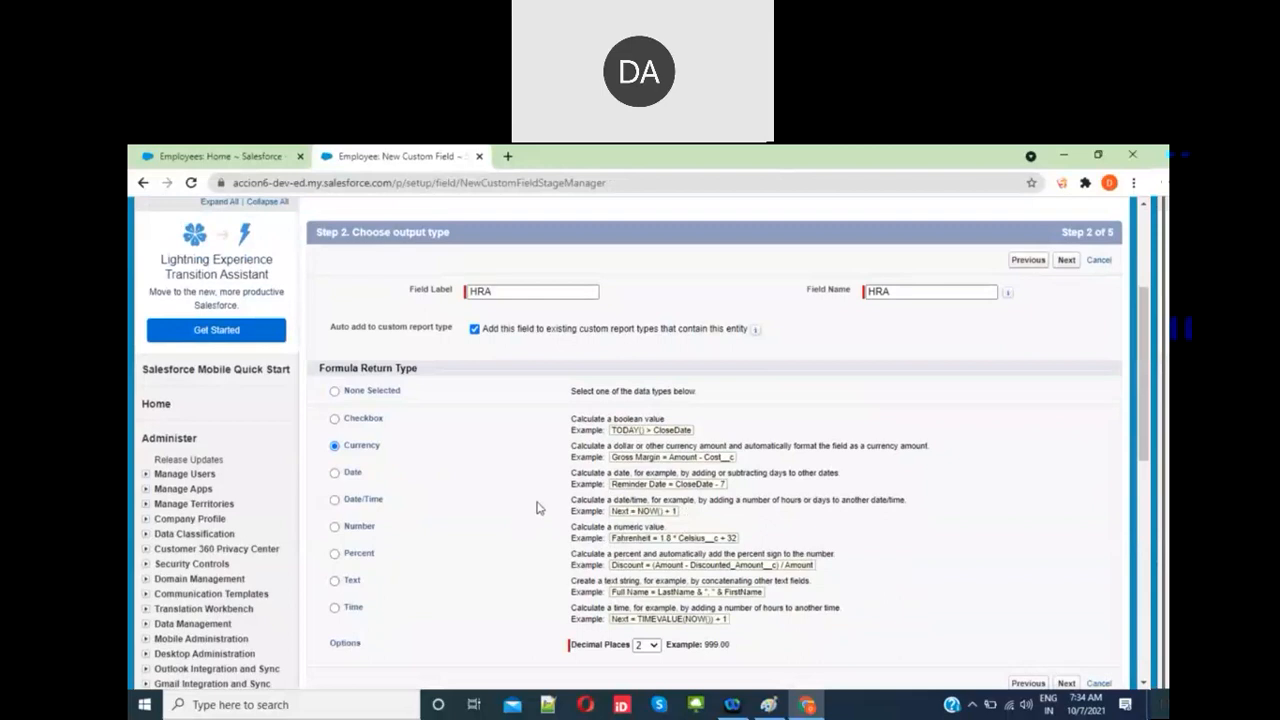
scroll(812, 456, down, 3)
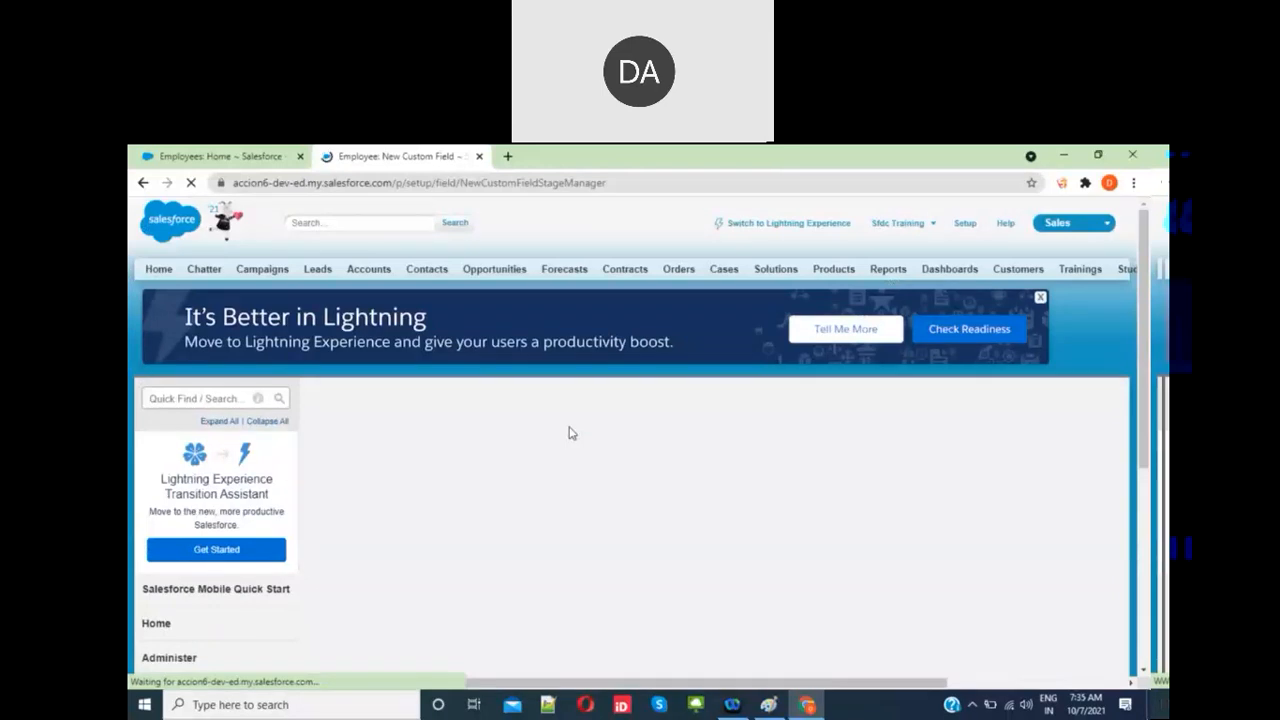
scroll(597, 556, down, 3)
scroll(593, 556, down, 1)
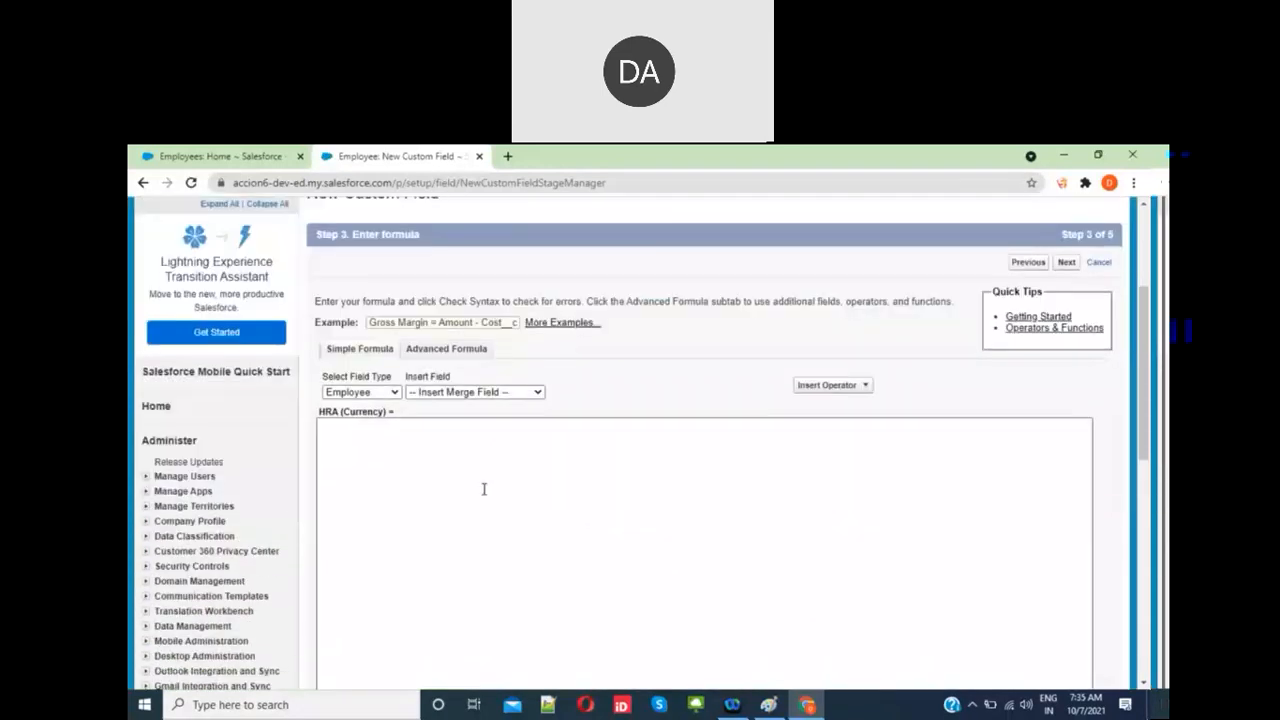
Step: Enter the HRA formula Salary__c *0.4 and run Check Syntax
click(483, 489)
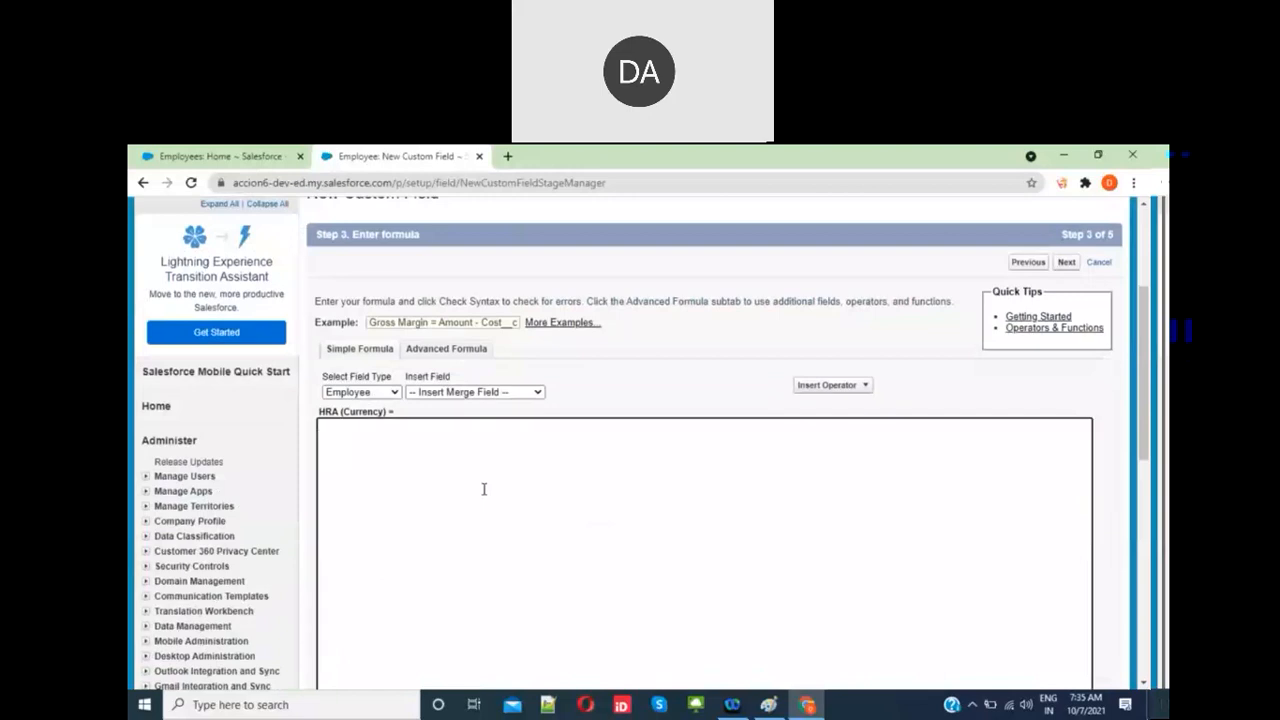
click(470, 393)
click(459, 419)
text(*40/100)
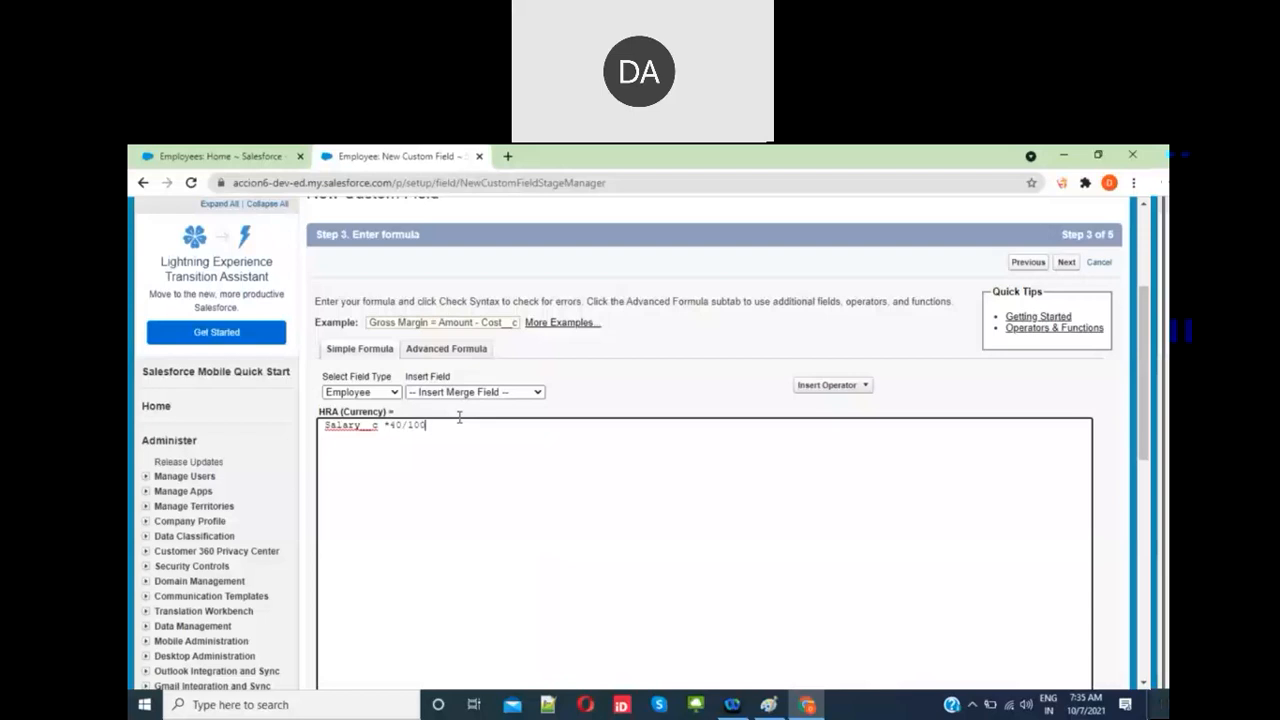
key(BackSpace)
key(BackSpace)
key(BackSpace)
key(BackSpace)
key(BackSpace)
key(BackSpace)
text(0.4)
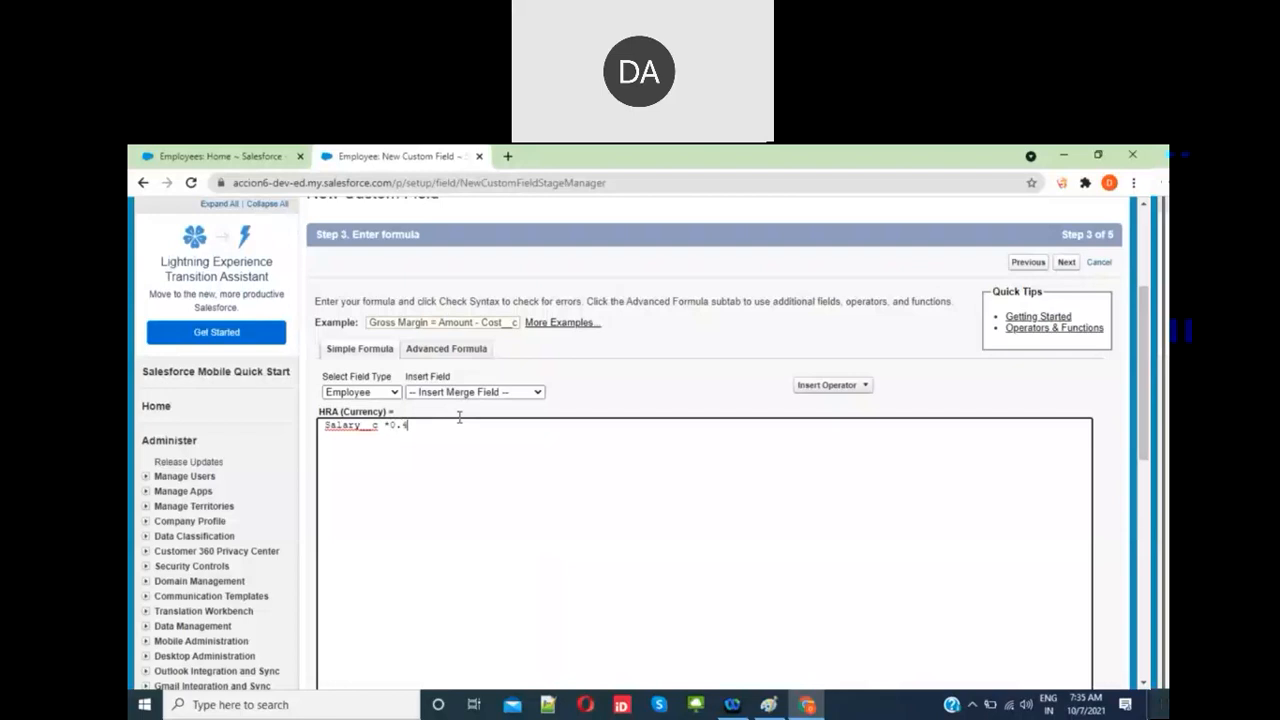
scroll(568, 469, down, 1)
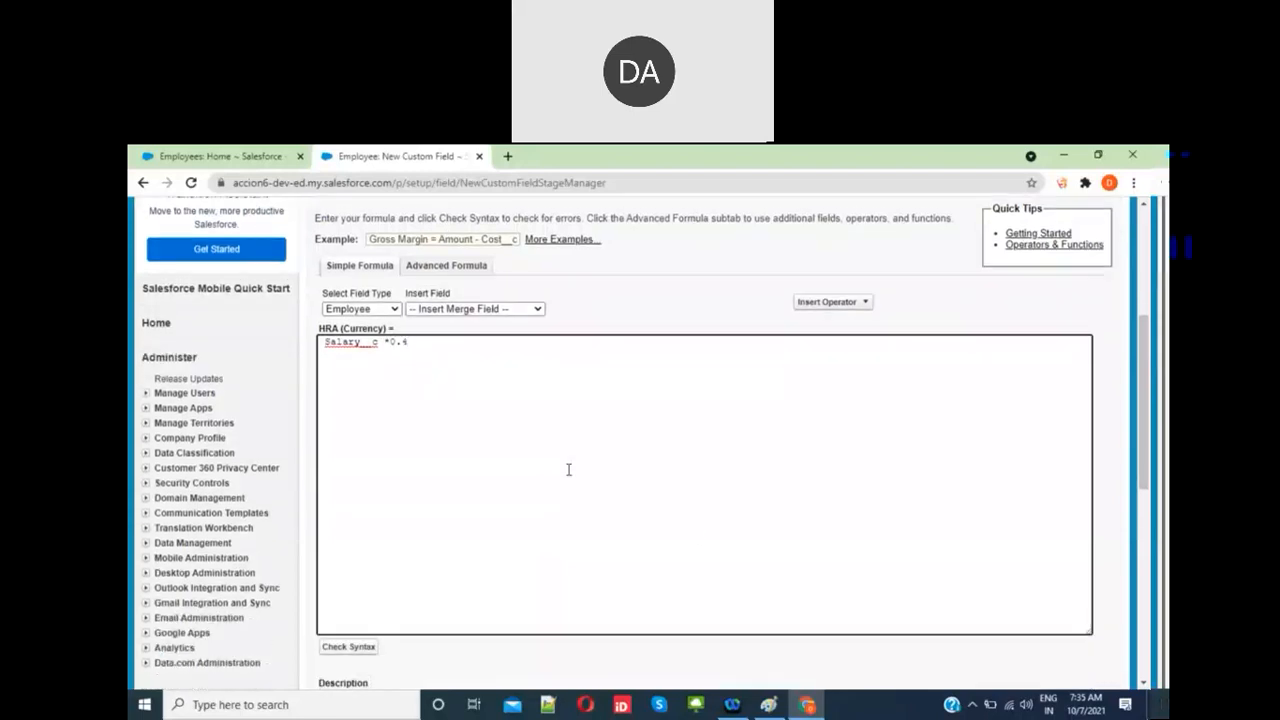
click(348, 642)
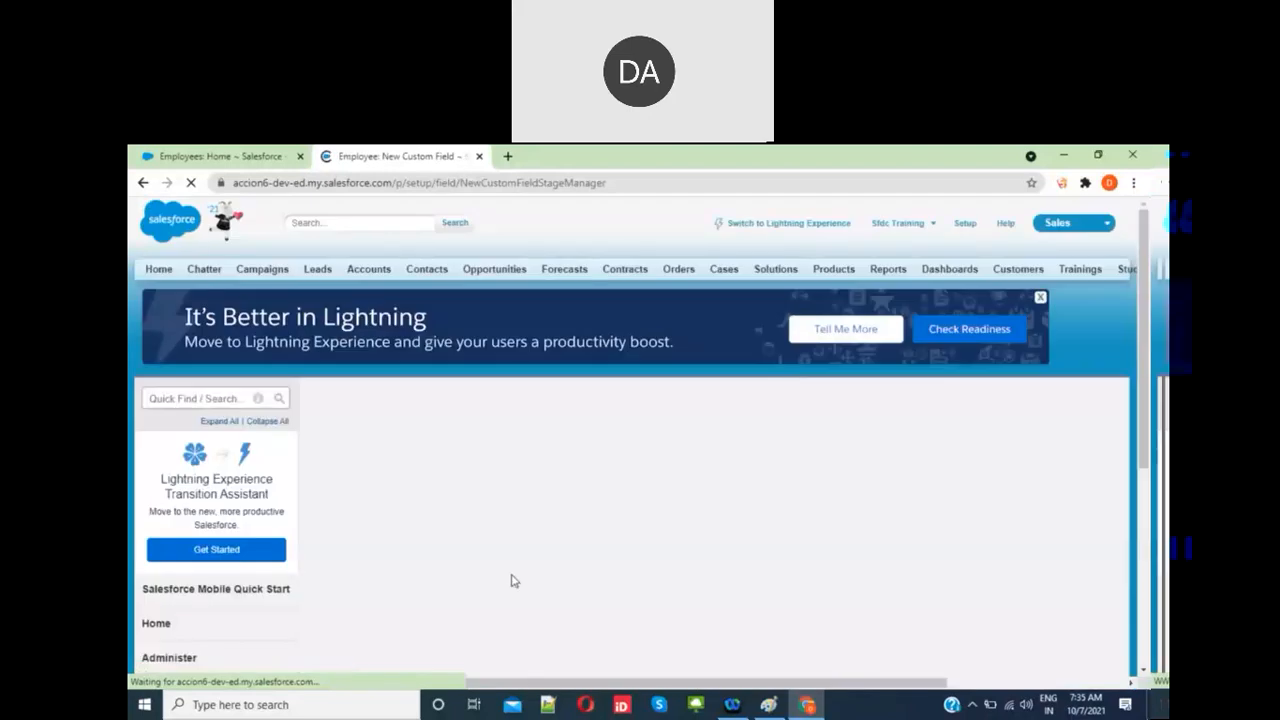
Step: Confirm the formula has no syntax errors, review the Insert Merge Field list, and continue
scroll(512, 576, down, 4)
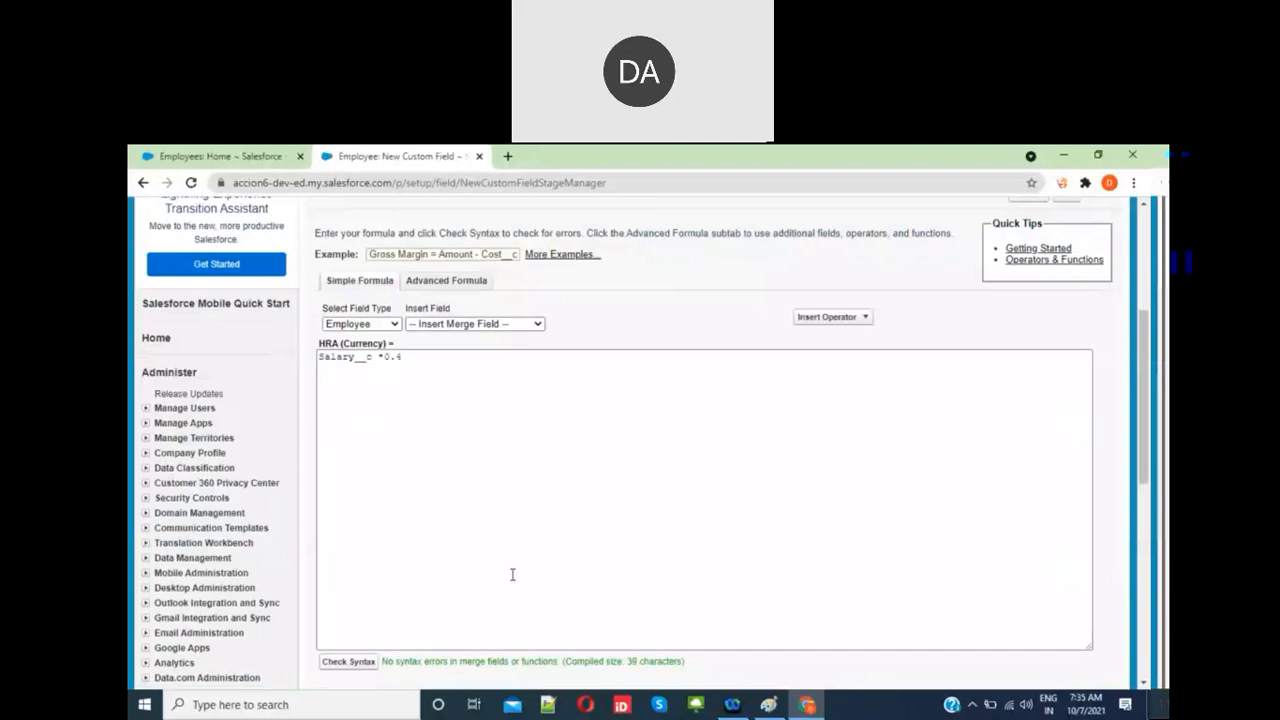
scroll(512, 575, down, 1)
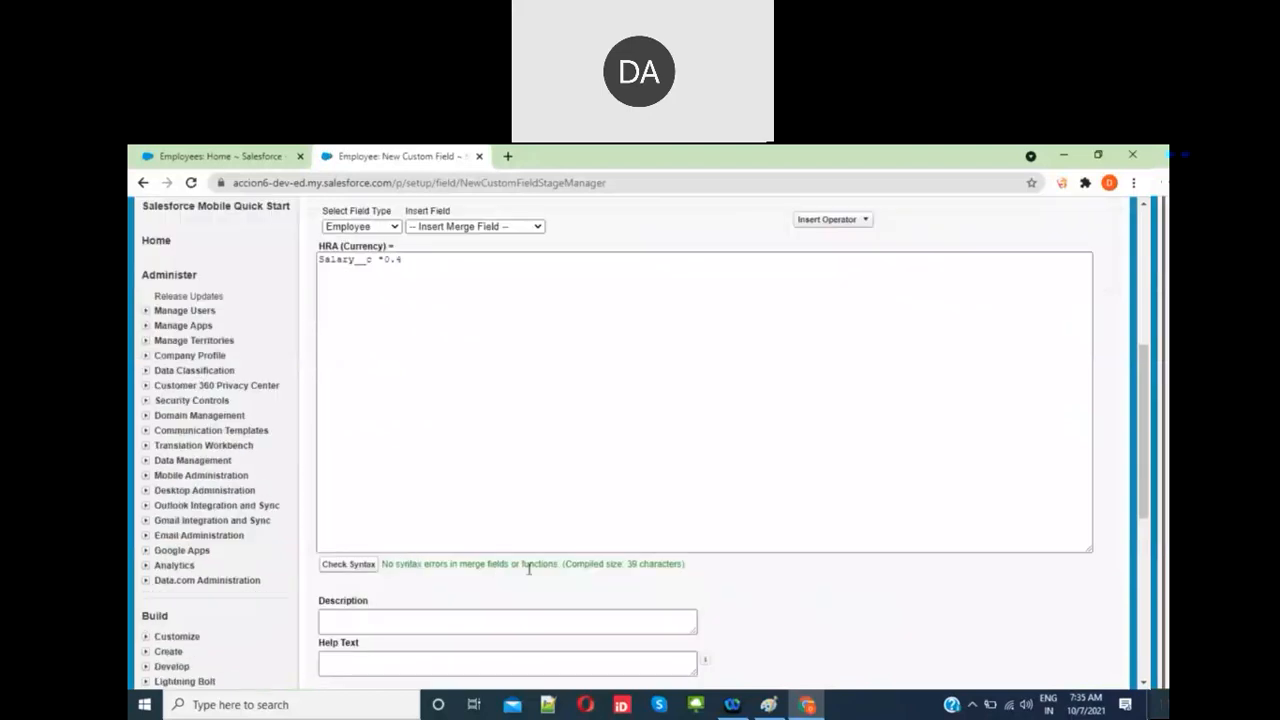
double_click(537, 564)
scroll(770, 595, down, 1)
scroll(770, 595, down, 3)
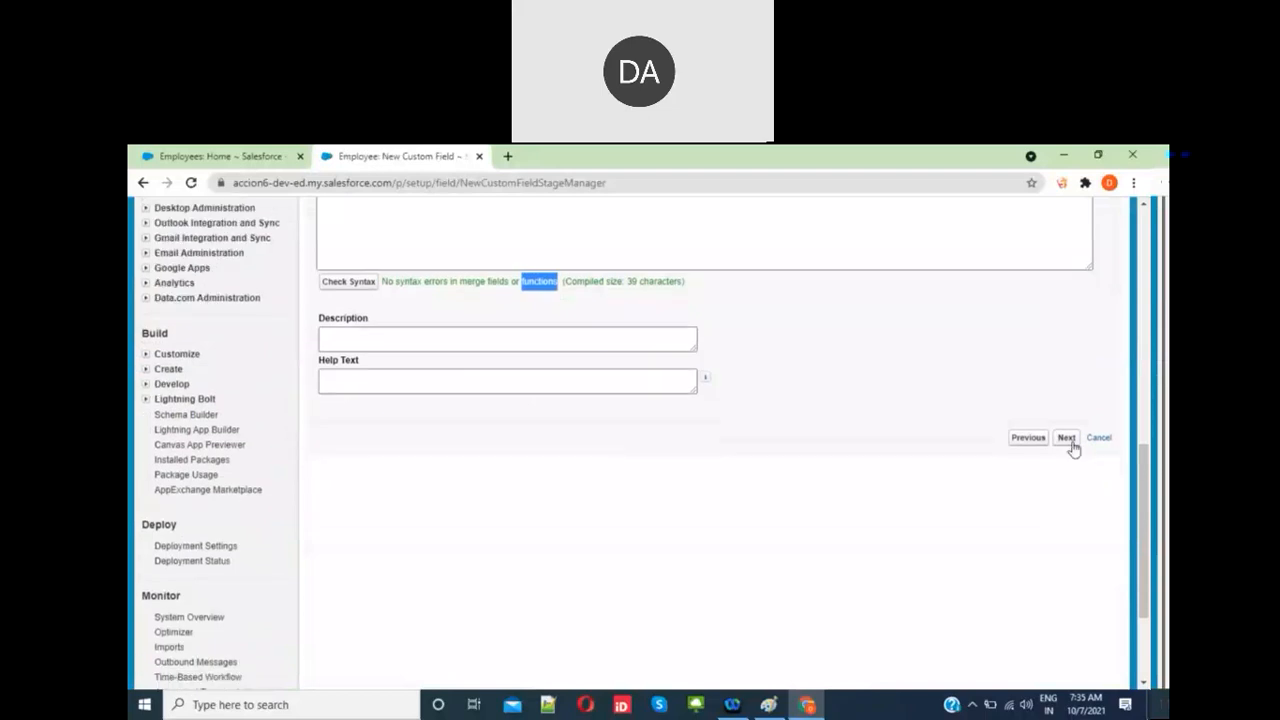
scroll(475, 335, up, 4)
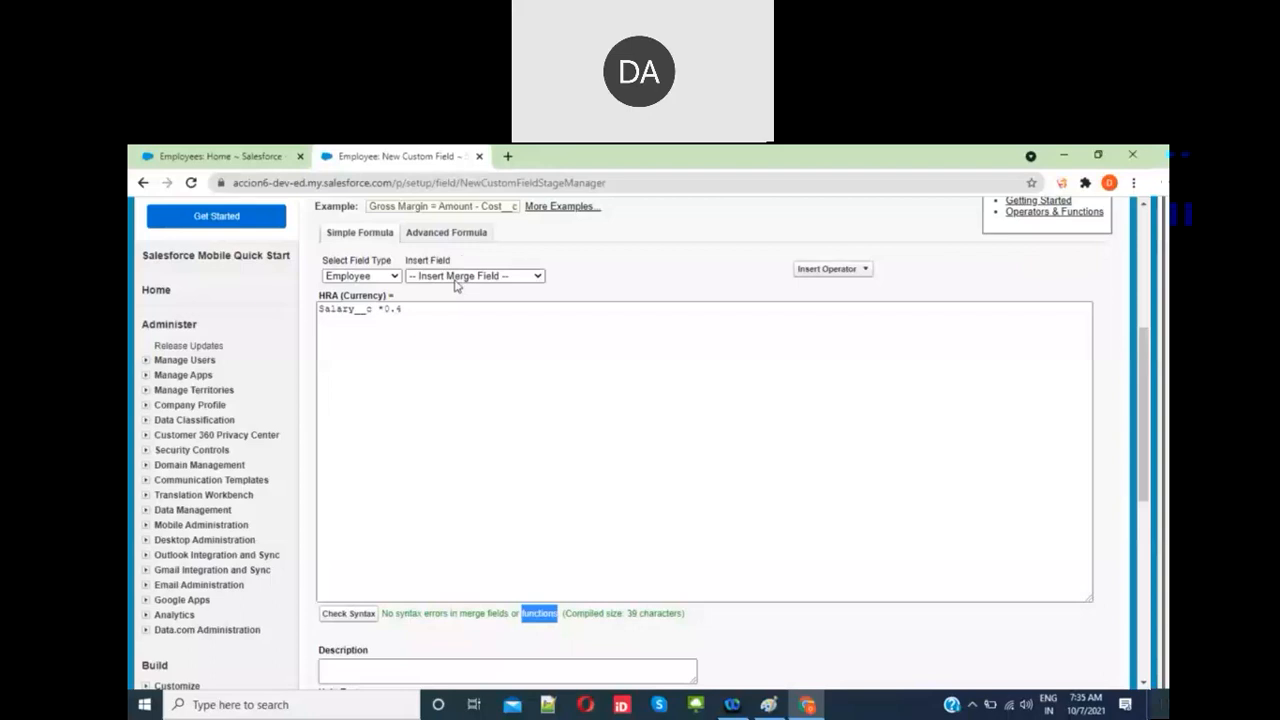
click(455, 279)
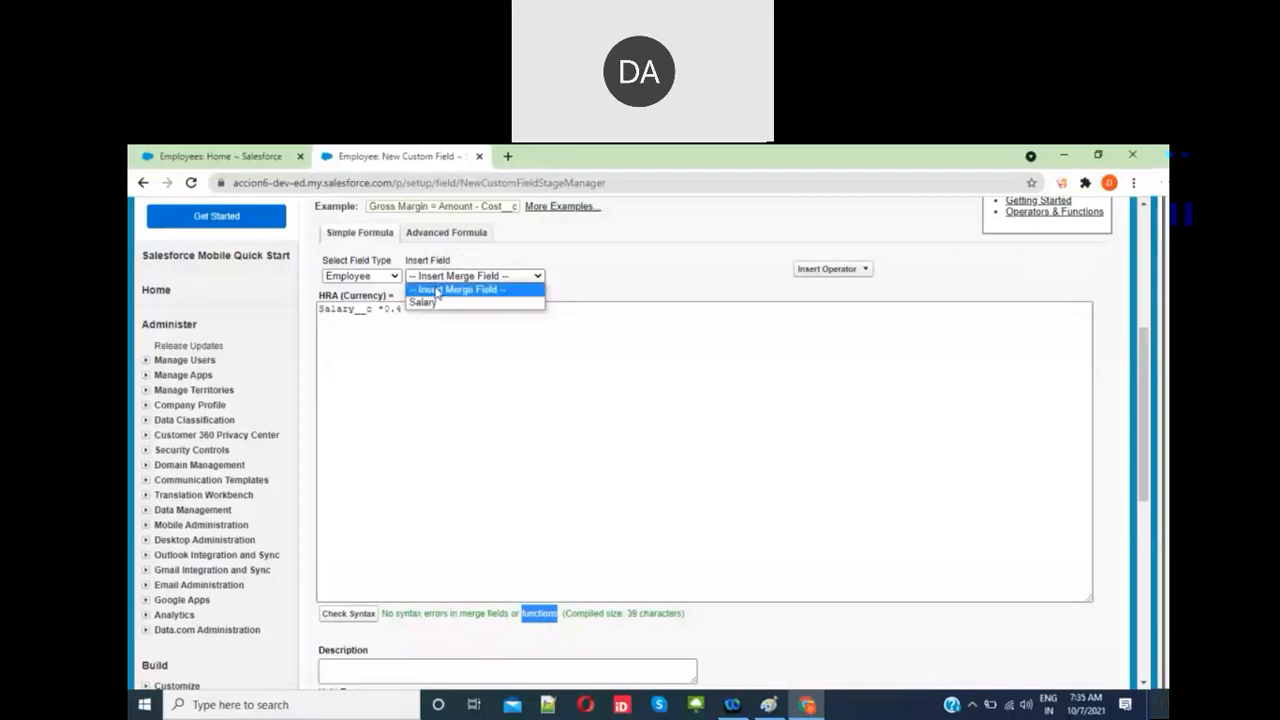
click(551, 404)
scroll(842, 496, down, 3)
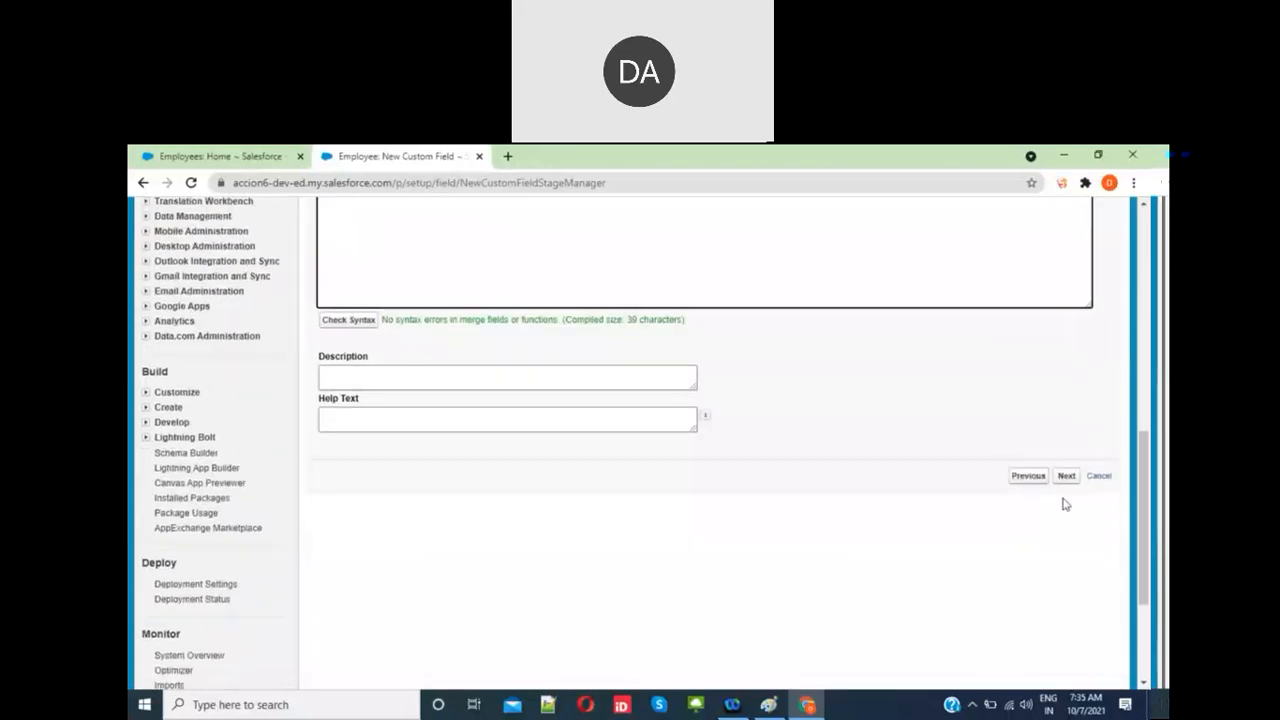
click(1066, 476)
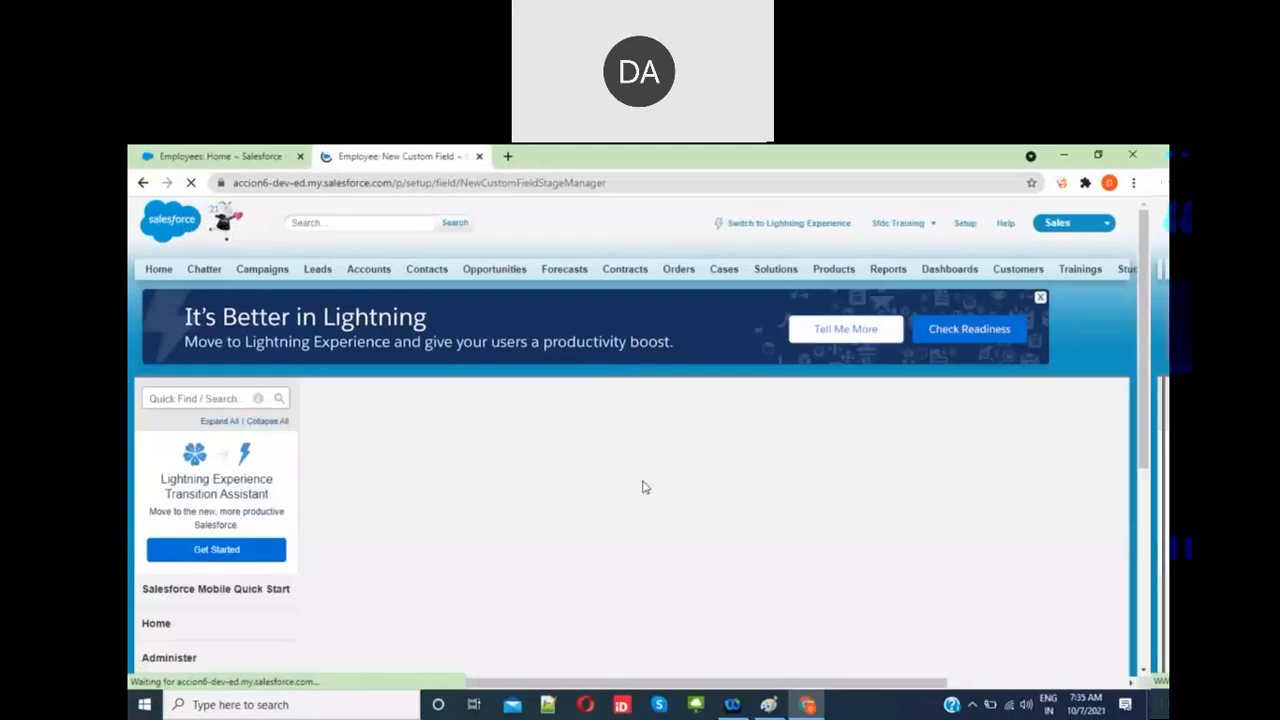
Step: Accept the default field-level security and page layouts and save the HRA formula field
scroll(643, 487, down, 4)
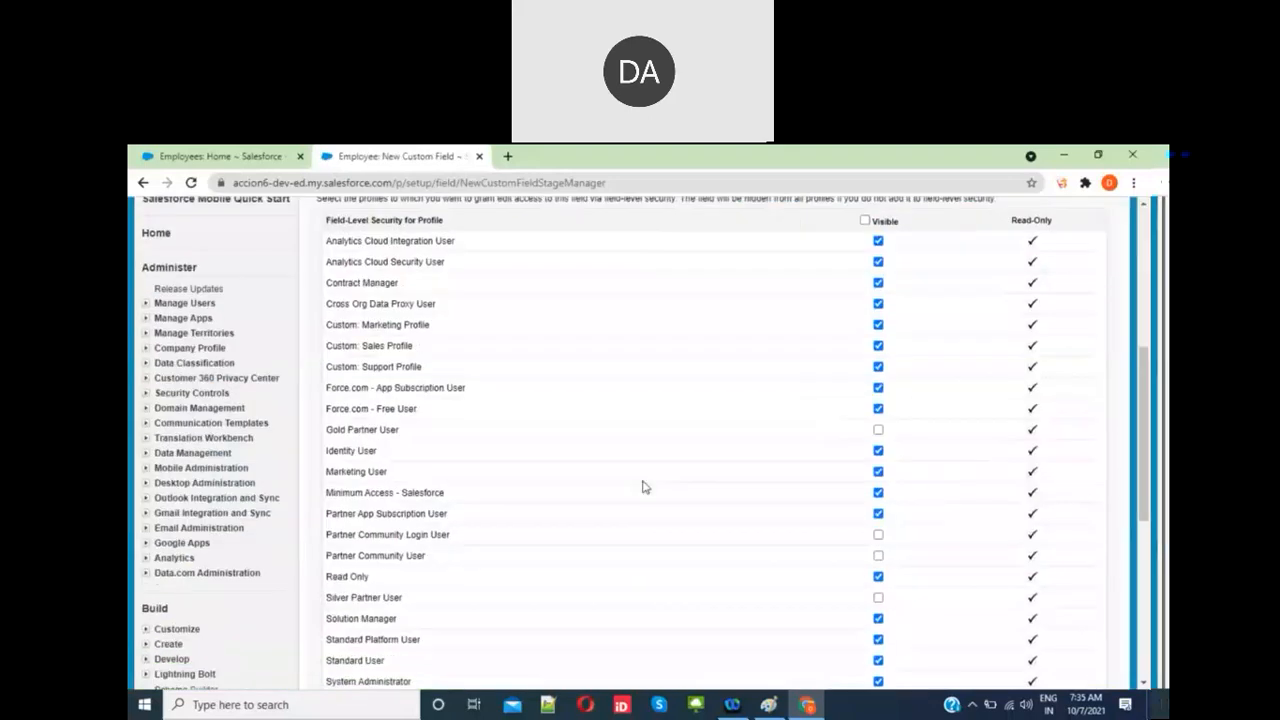
scroll(1150, 465, down, 5)
click(1066, 307)
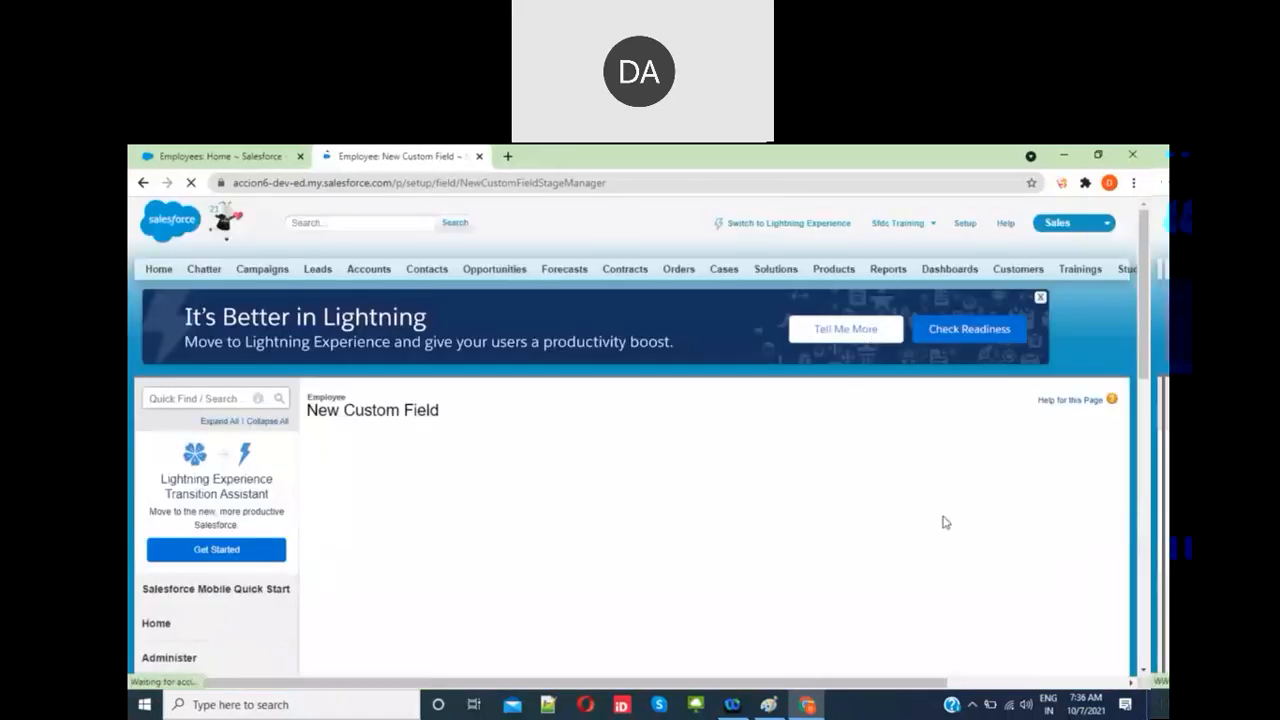
click(1062, 482)
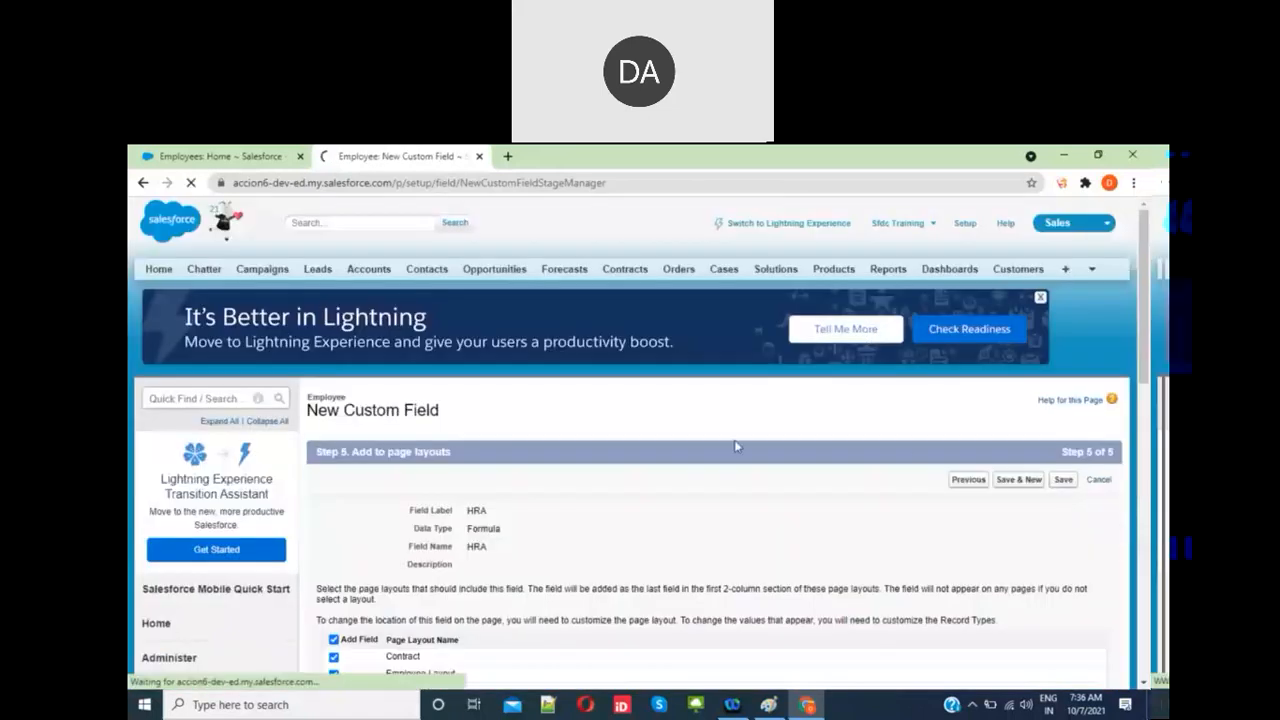
scroll(378, 527, down, 3)
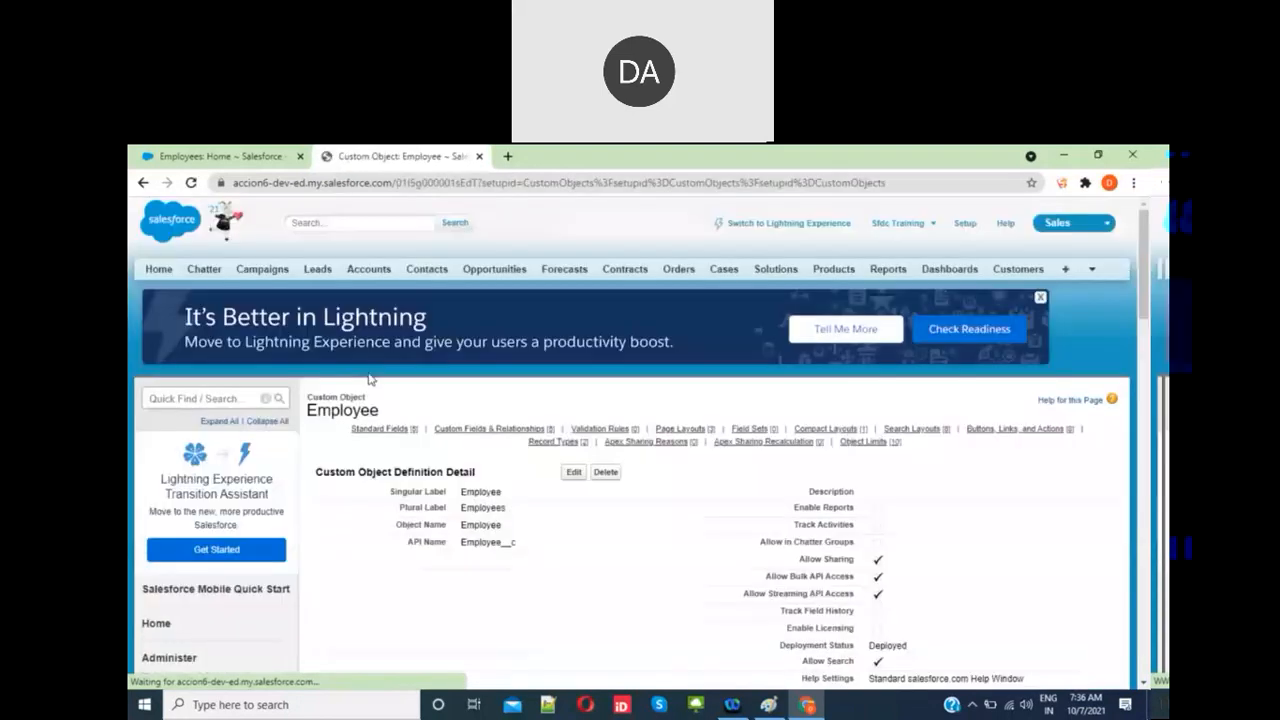
scroll(432, 488, down, 3)
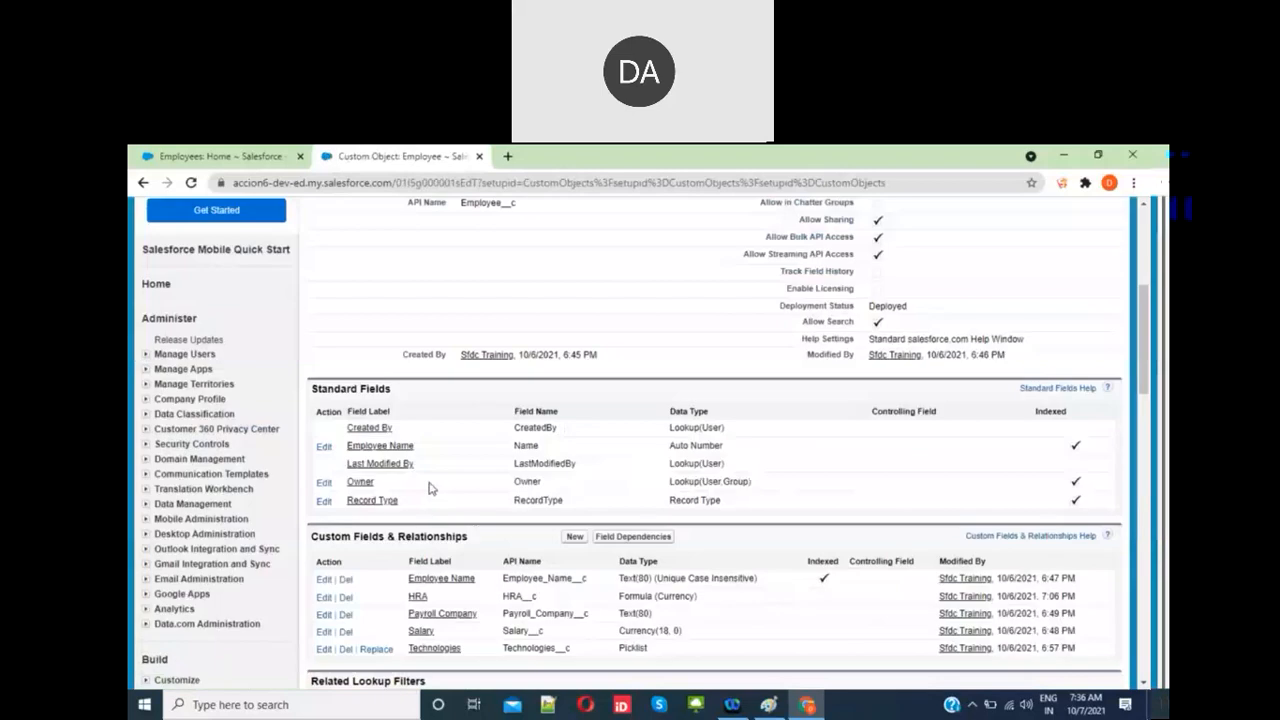
scroll(432, 488, down, 1)
click(227, 157)
Step: Create an Employee record with the employee's name, Salary 7000 and Technologies DevOps, and save it
click(191, 183)
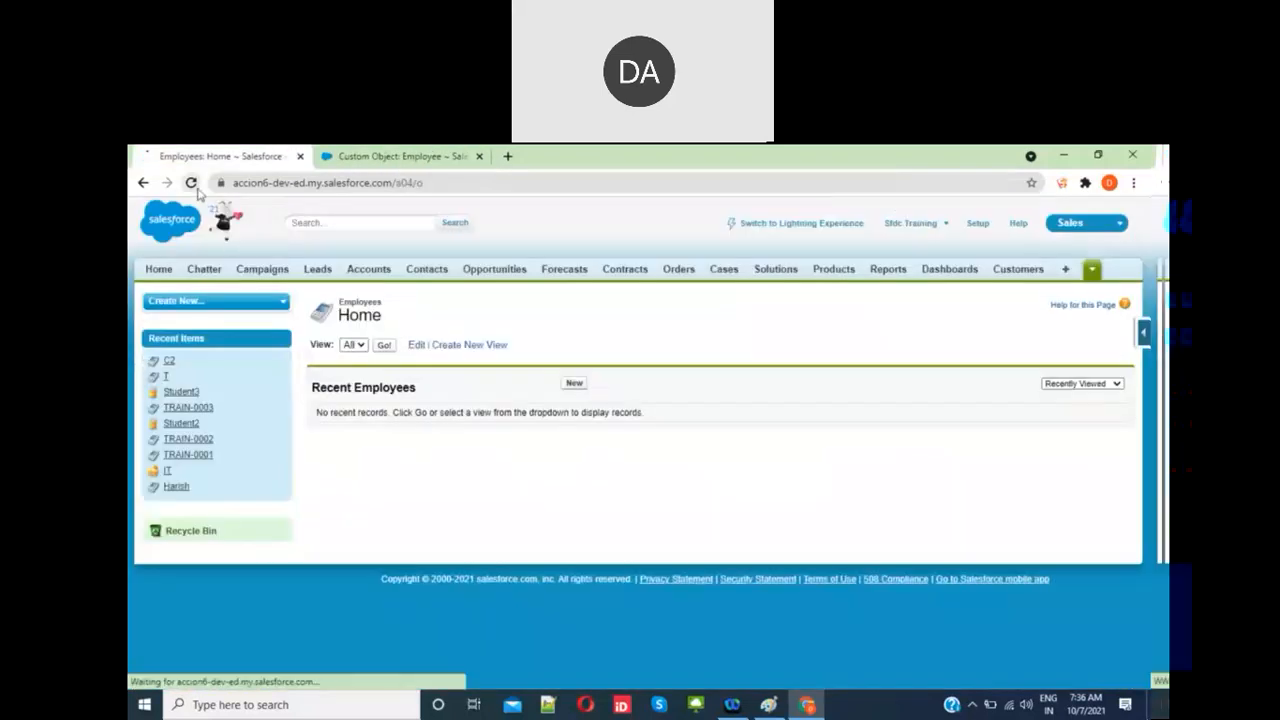
click(573, 384)
click(589, 446)
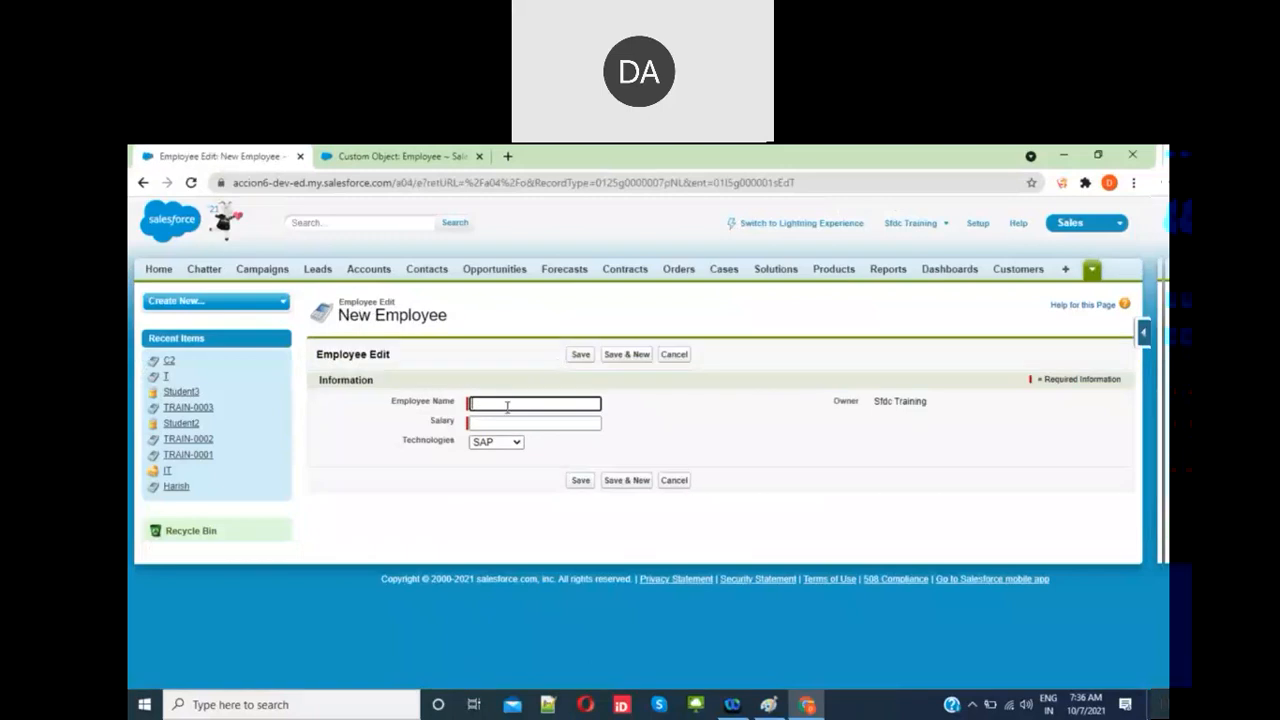
text(Shiv)
click(520, 421)
text(7)
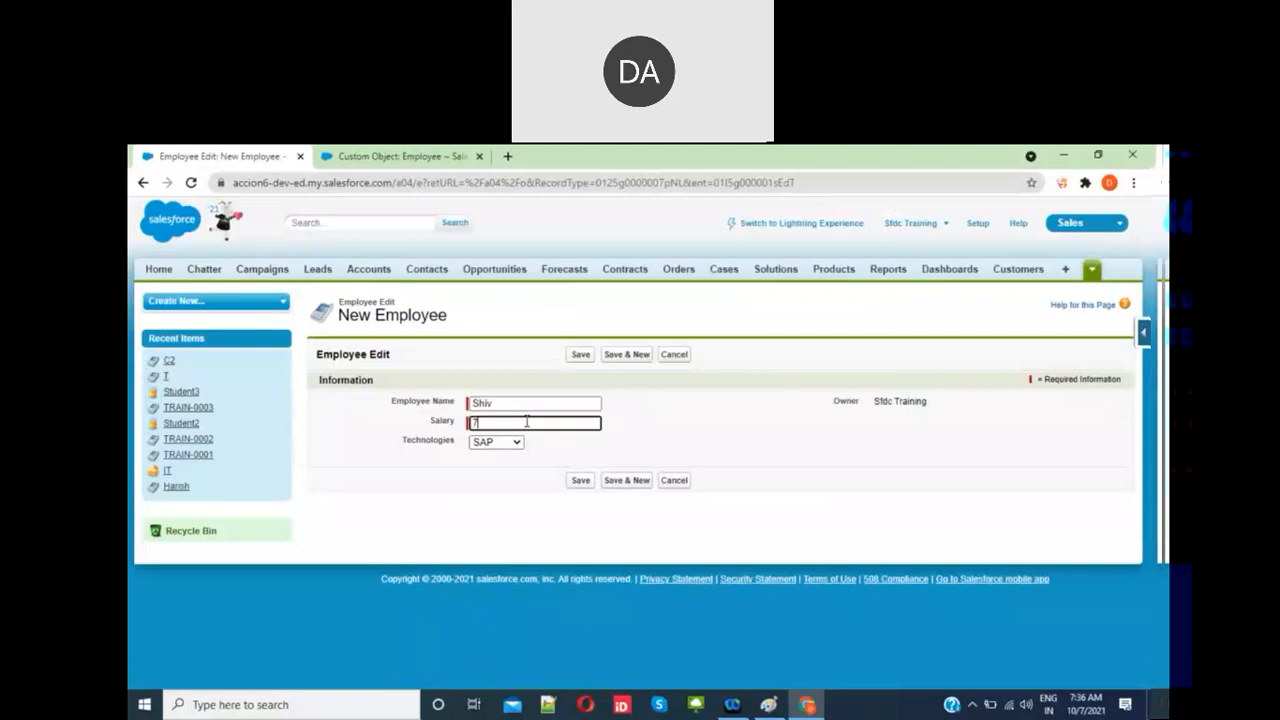
text(000)
click(512, 442)
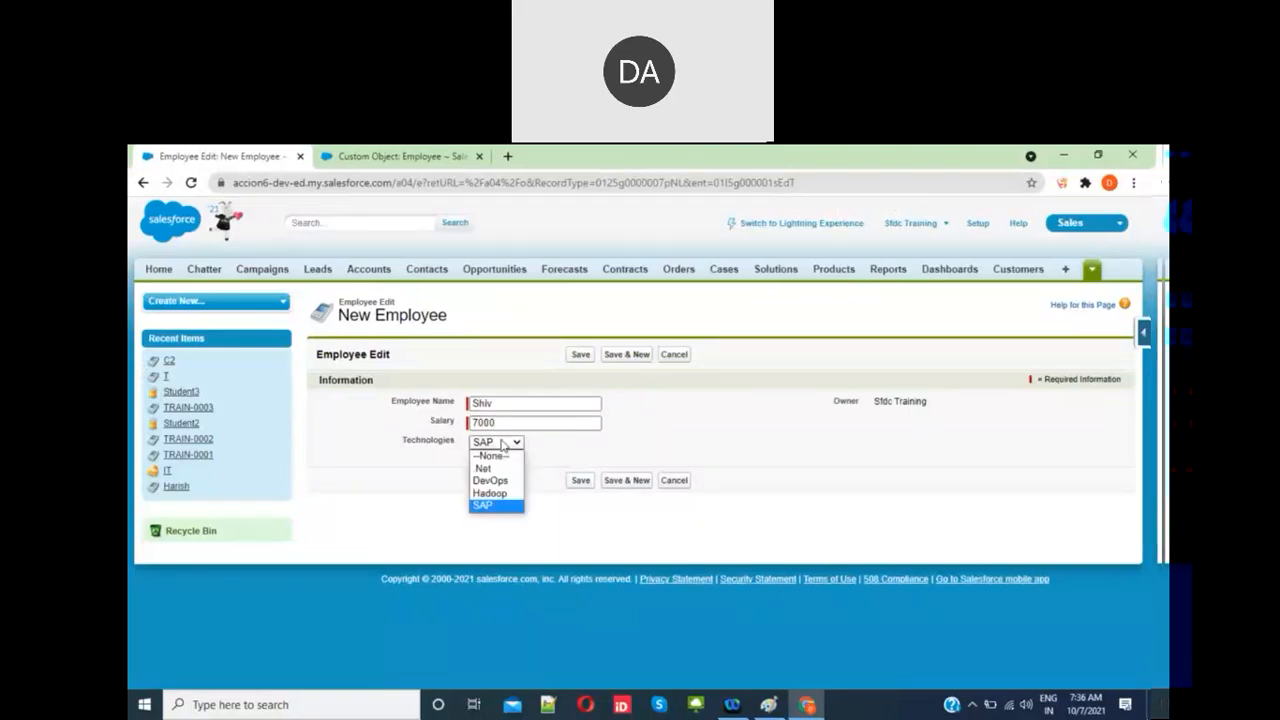
click(500, 481)
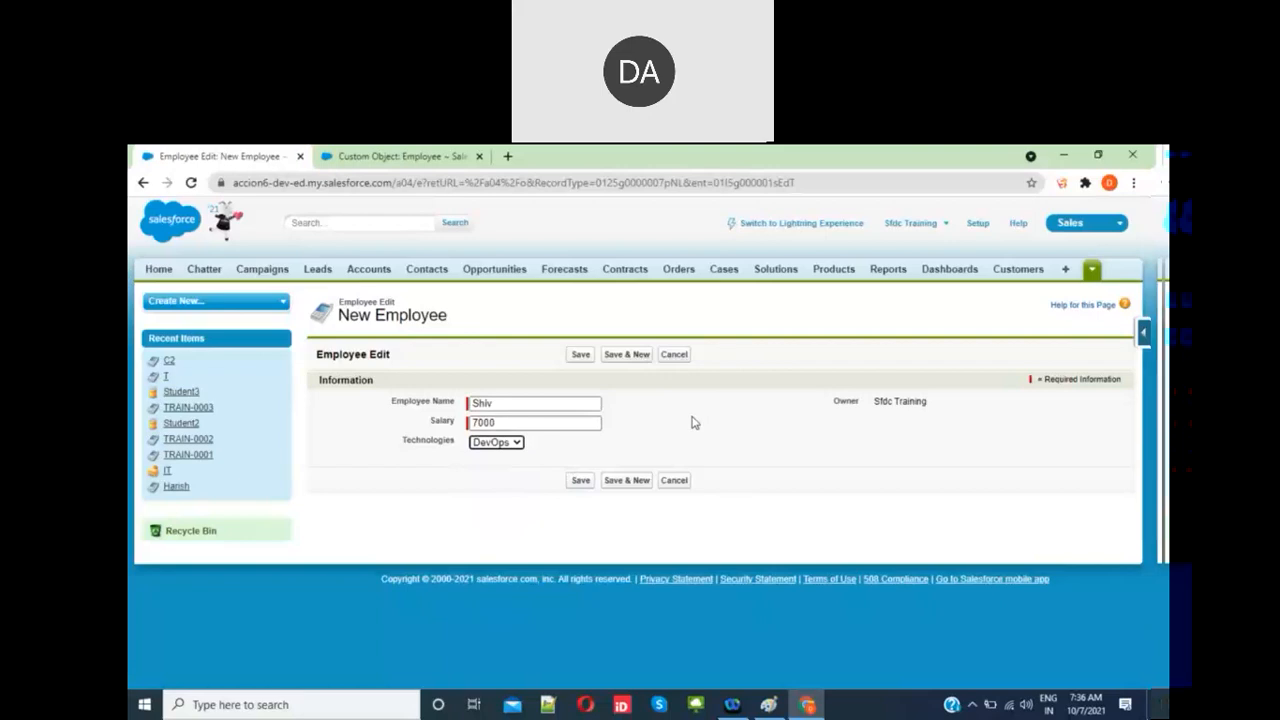
click(580, 480)
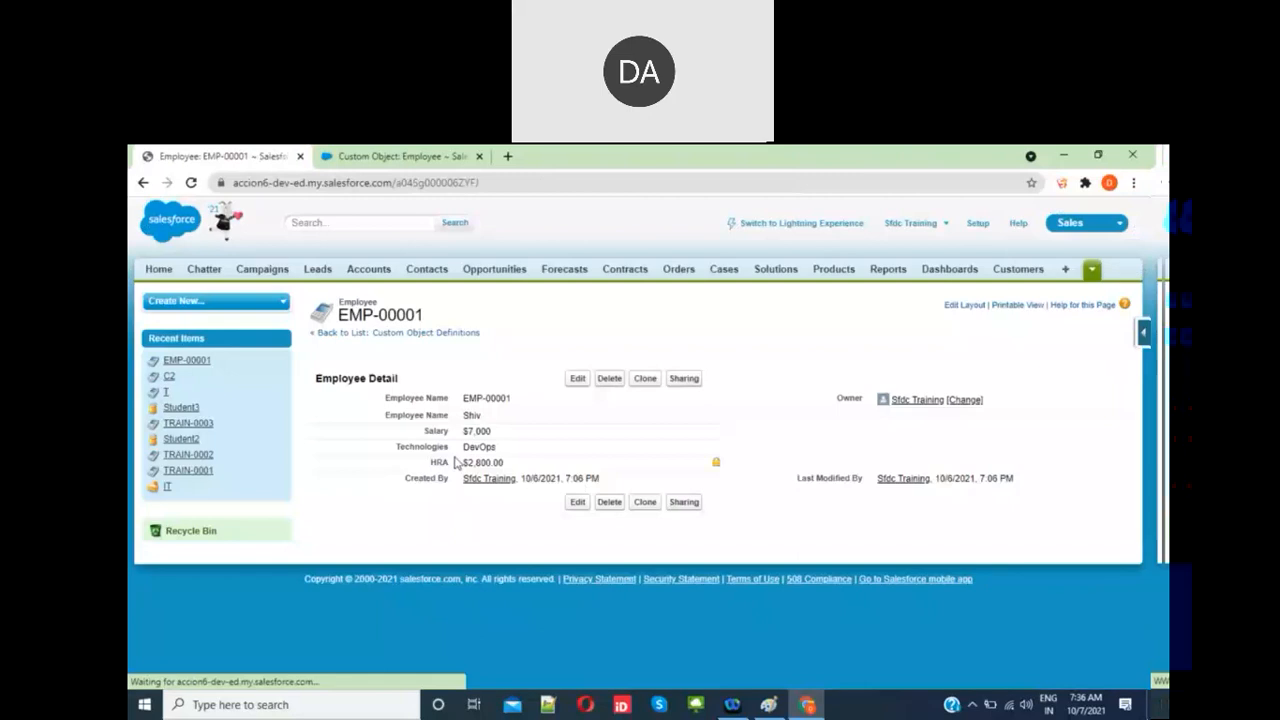
Step: Change EMP-00001's Salary inline to 10000 and confirm HRA rises from $2,800.00 to $4,000.00
double_click(471, 463)
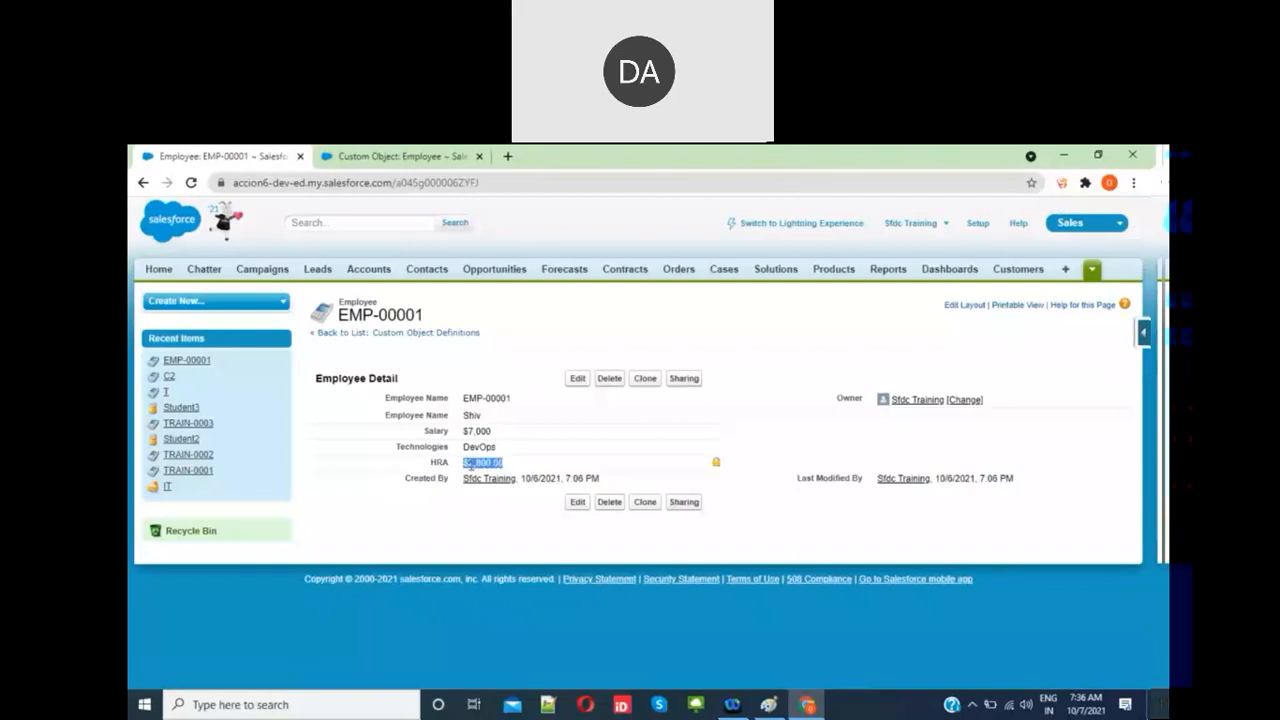
click(503, 440)
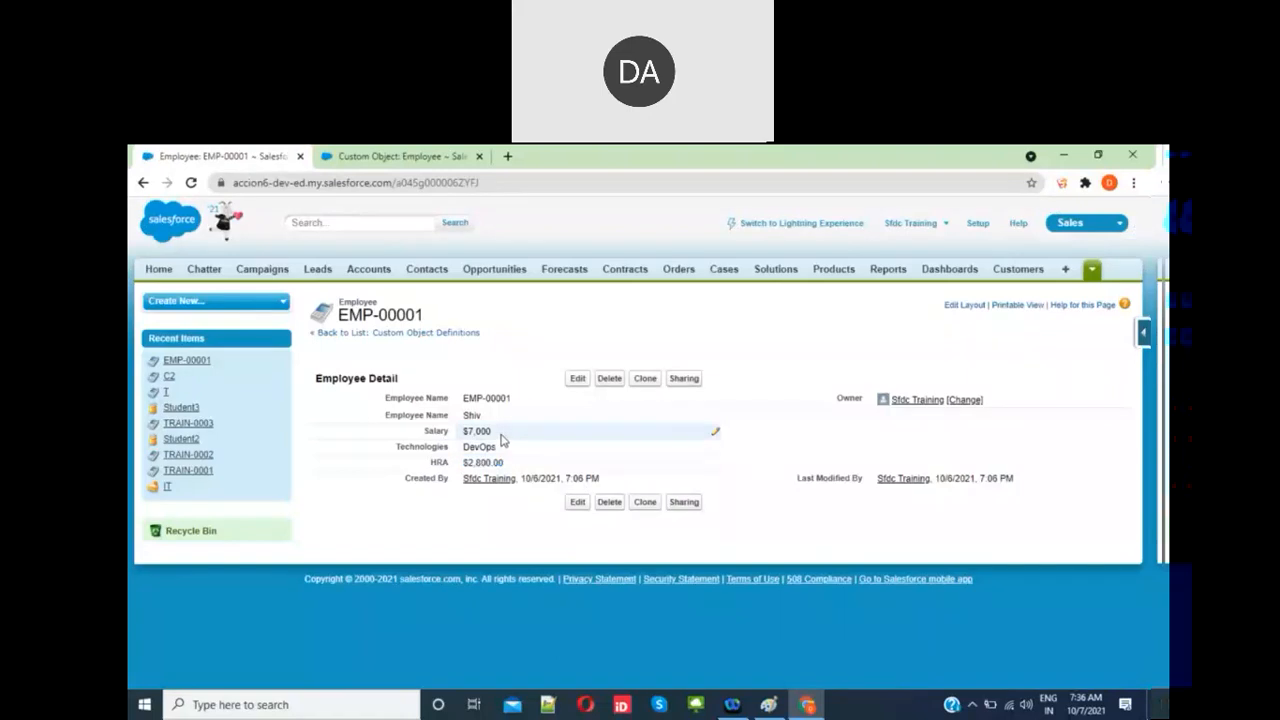
click(713, 434)
text(10000)
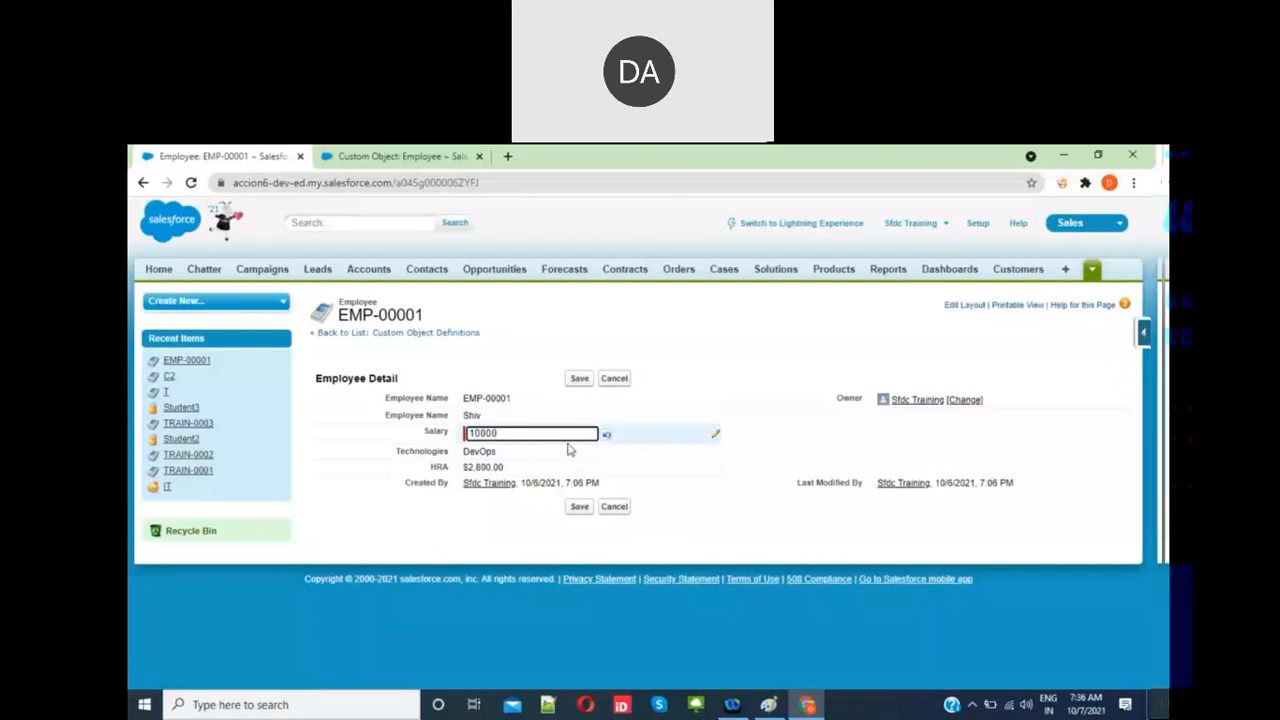
click(666, 385)
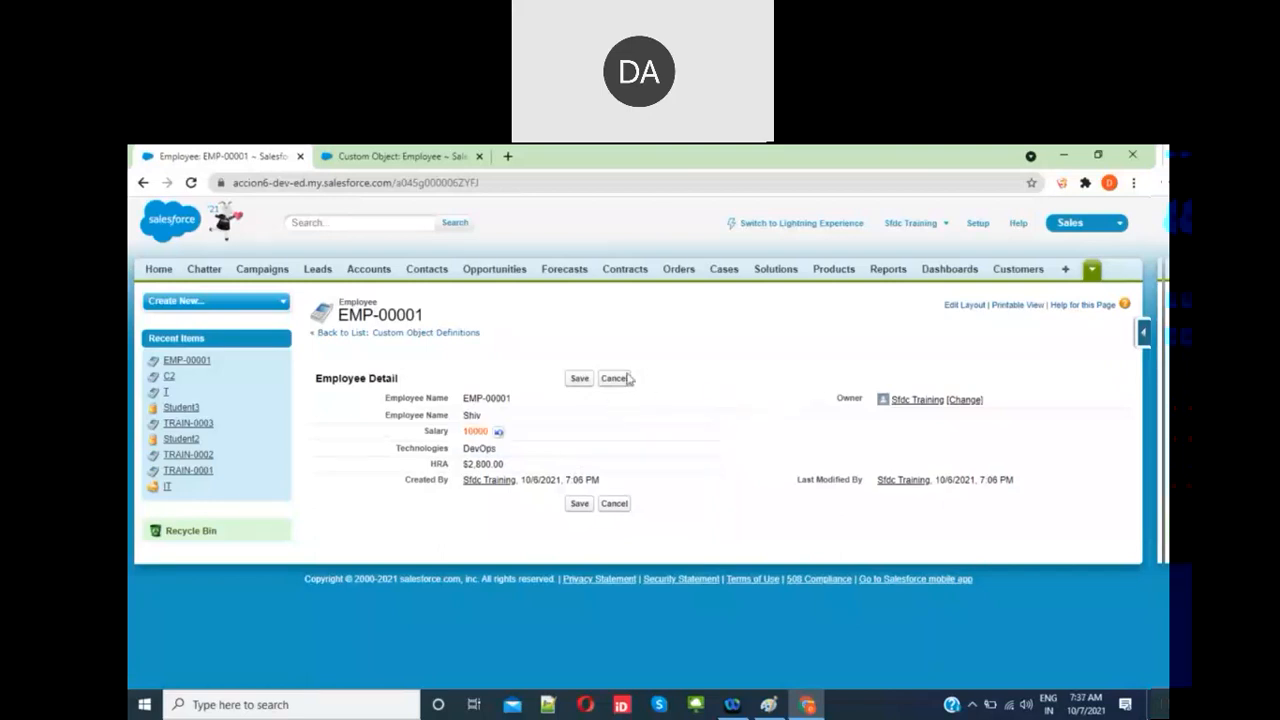
click(578, 380)
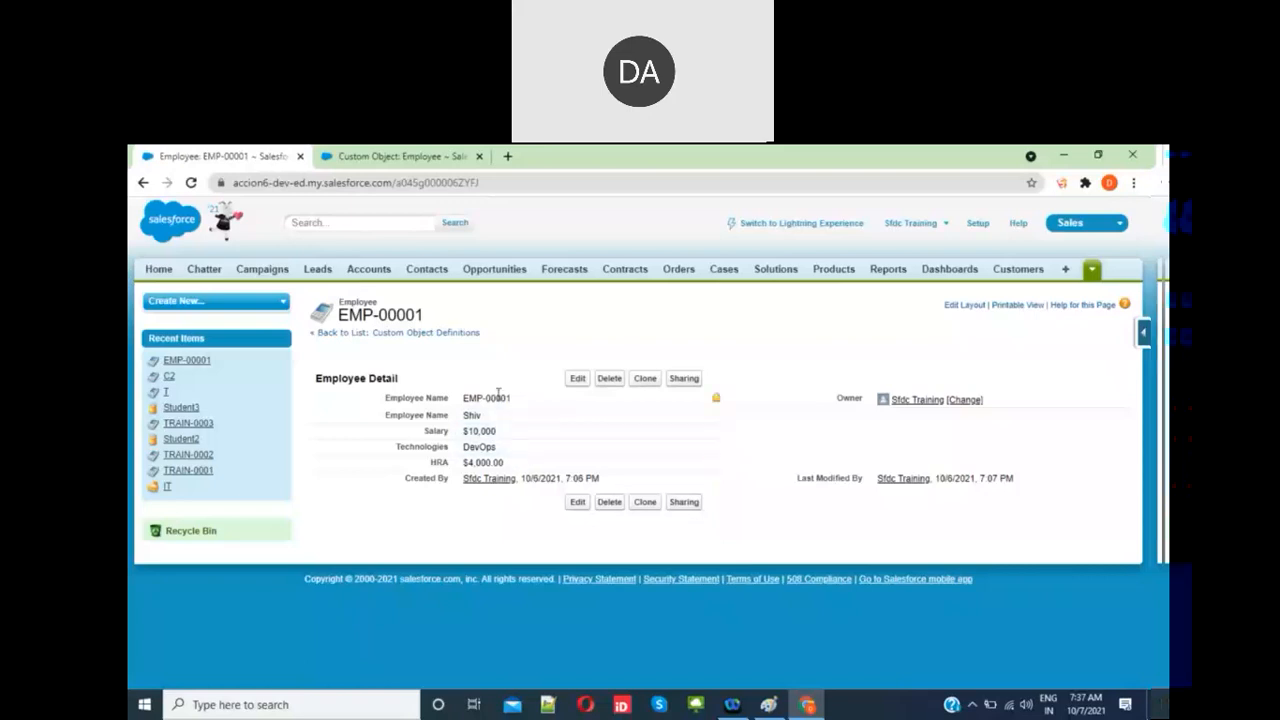
double_click(486, 466)
Step: Create a Contract-type Employee record with name Test and Payroll Company Test, and save it
click(1090, 272)
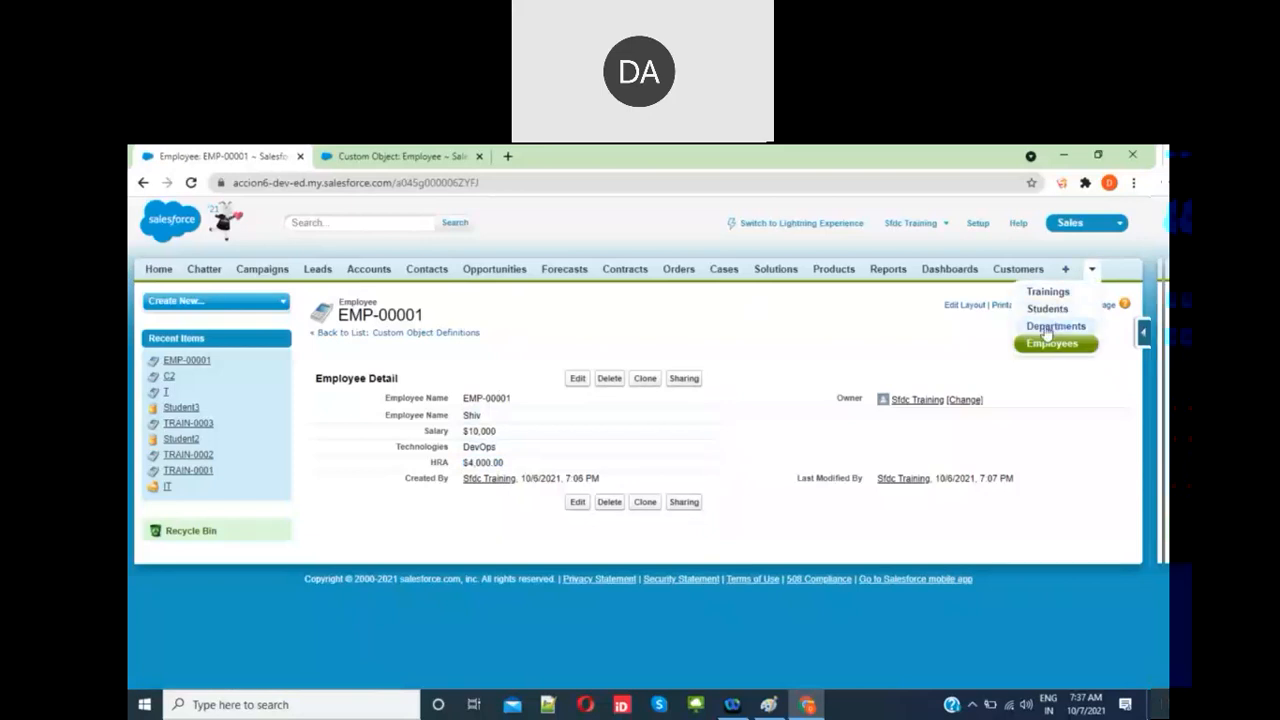
click(1055, 343)
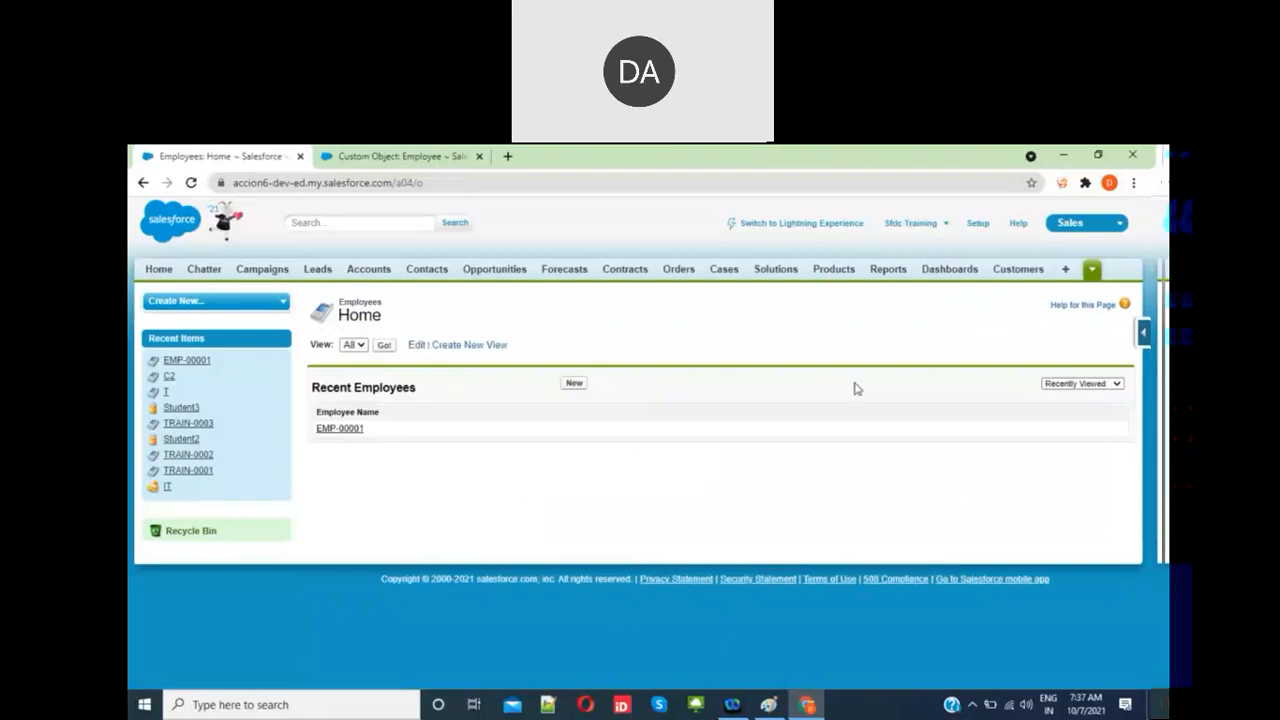
click(575, 386)
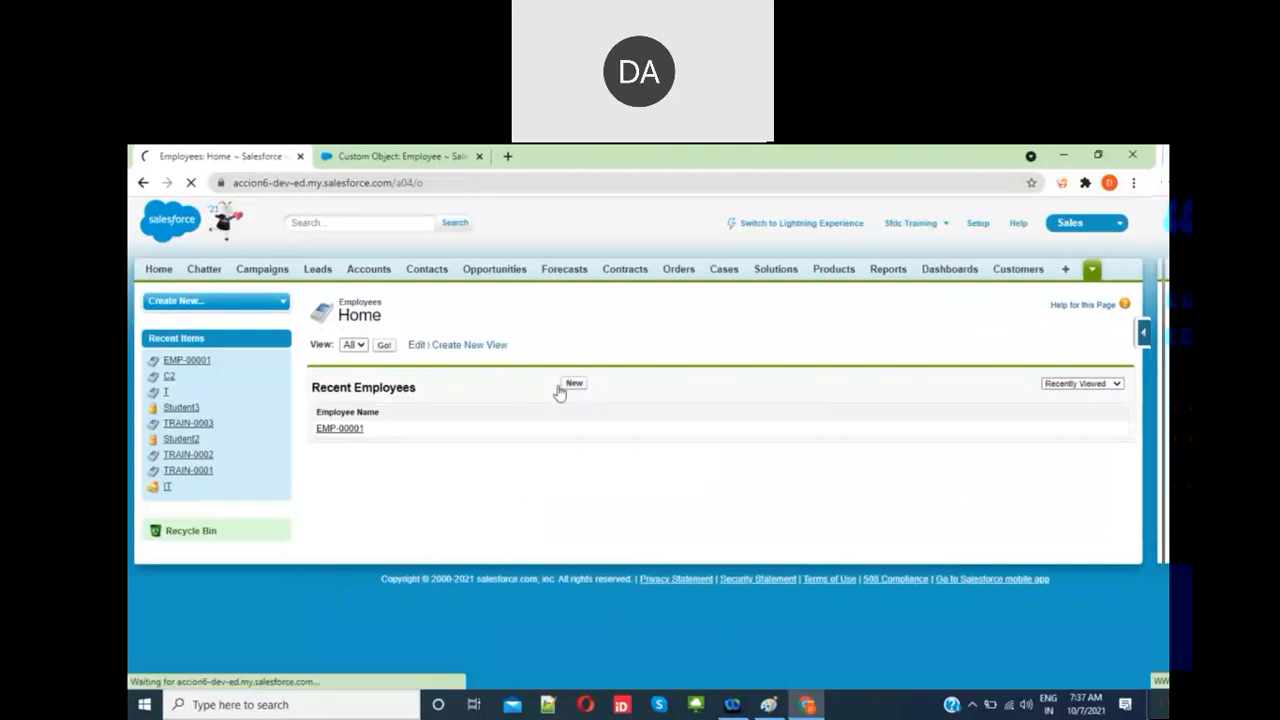
click(500, 405)
click(497, 419)
click(584, 446)
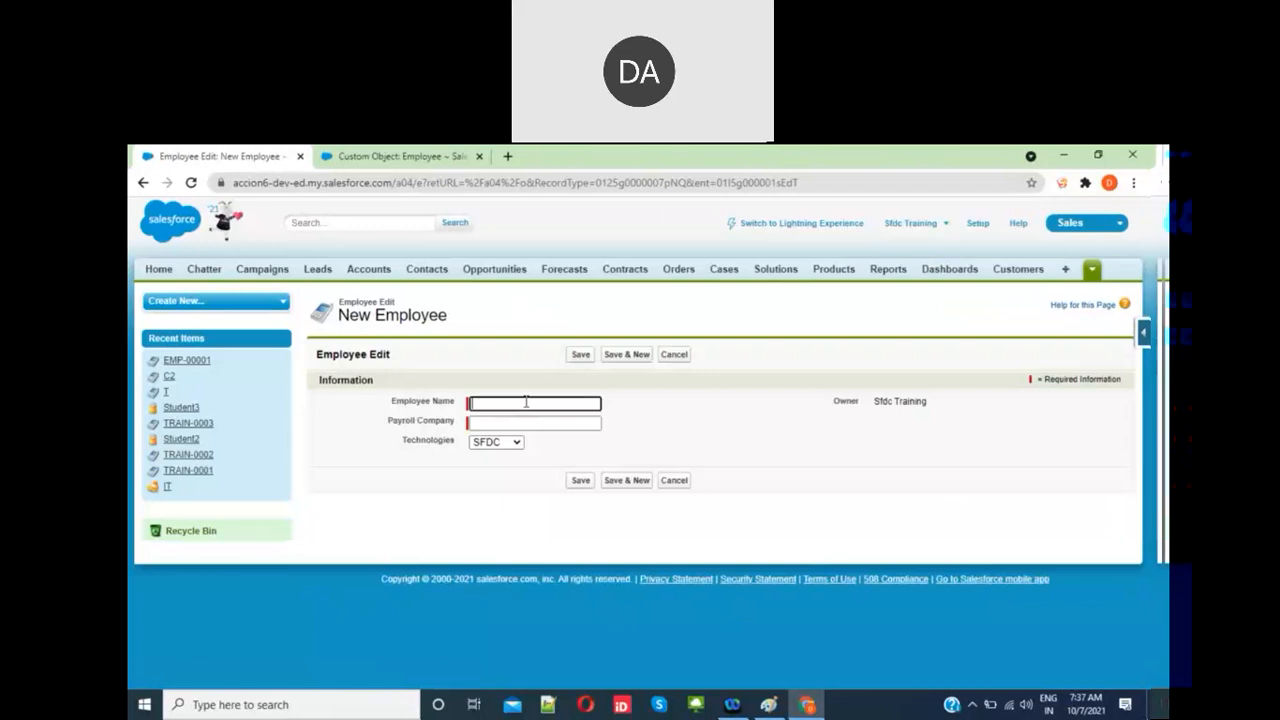
text(Test)
click(527, 424)
text(Test)
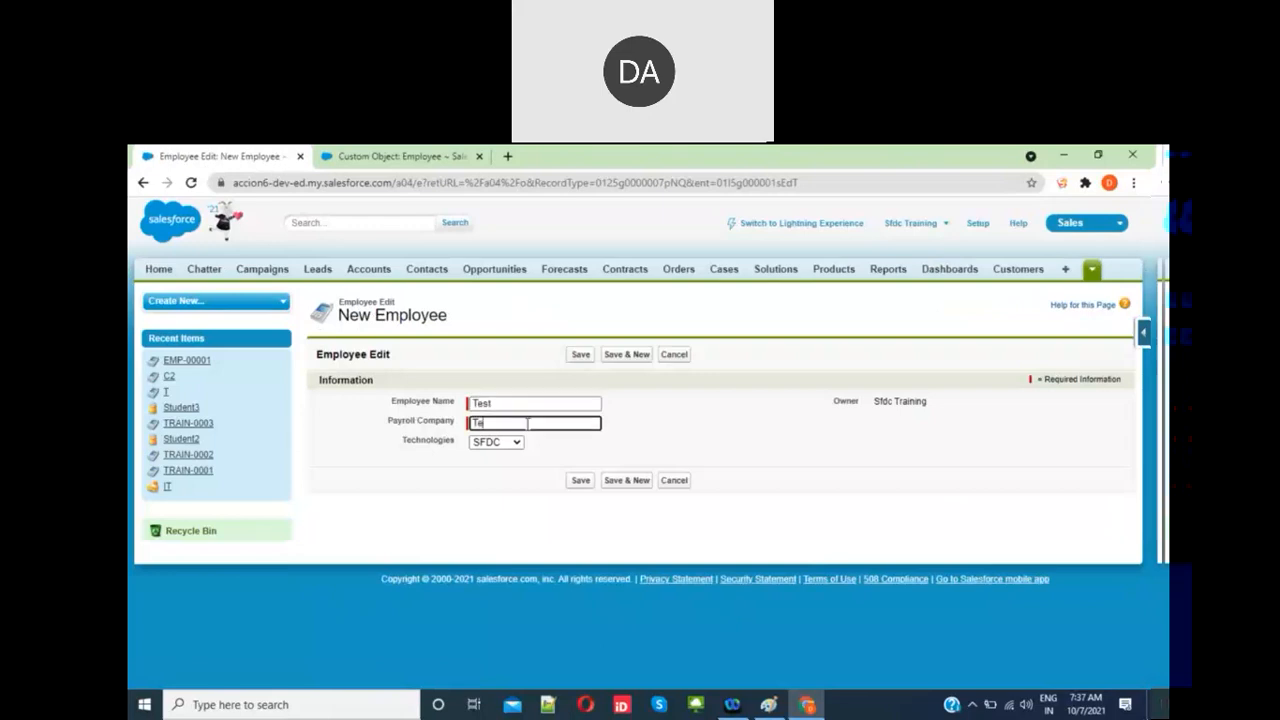
click(576, 481)
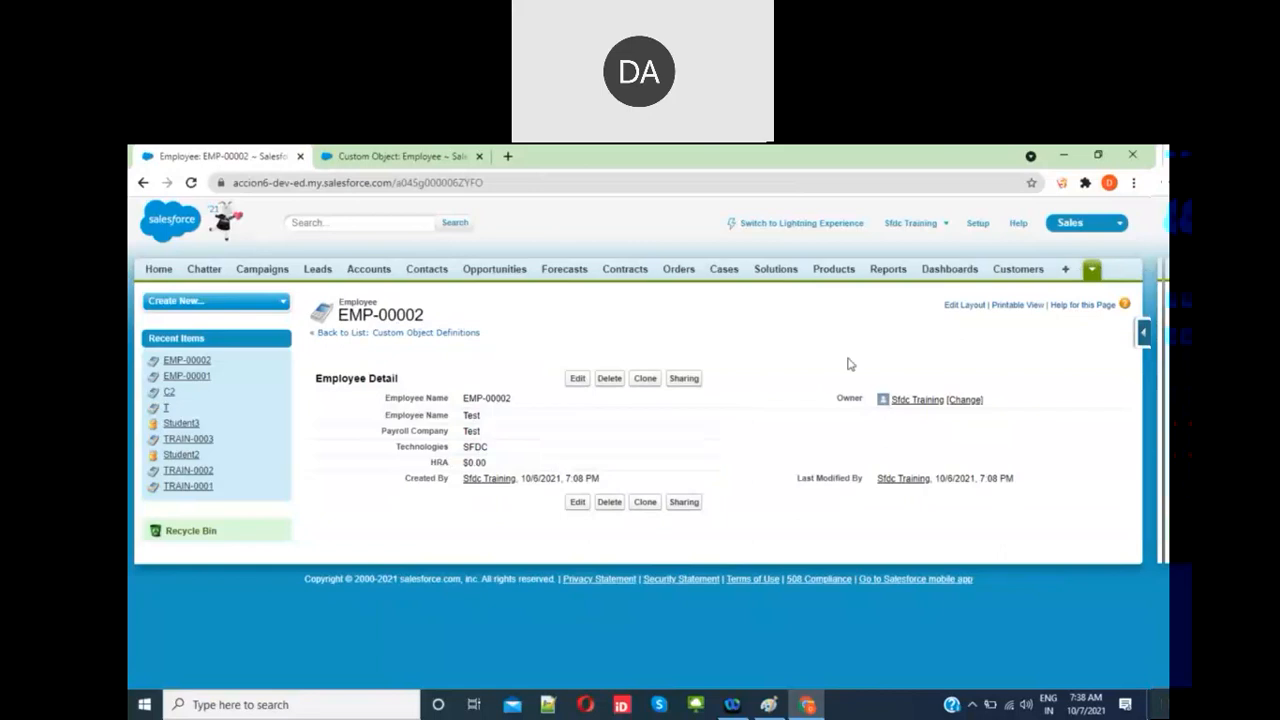
Step: Remove the HRA field from the Employee page layout and save the layout
click(1145, 337)
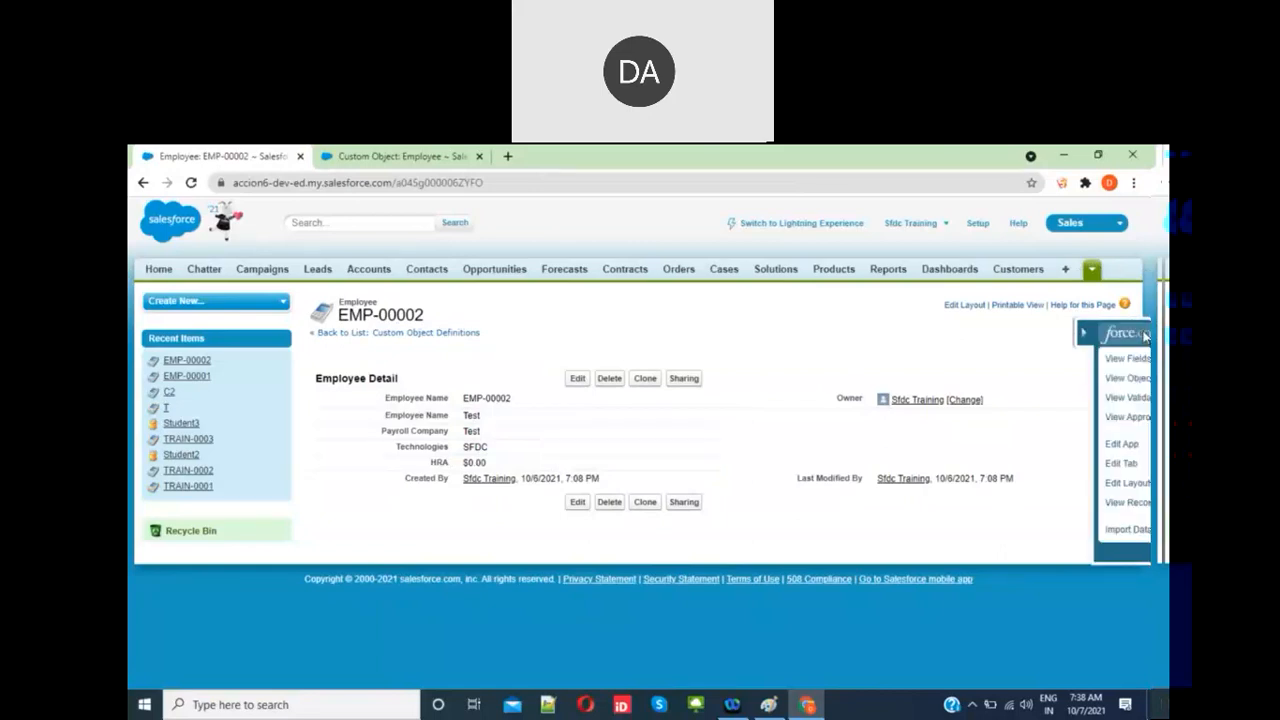
click(1095, 481)
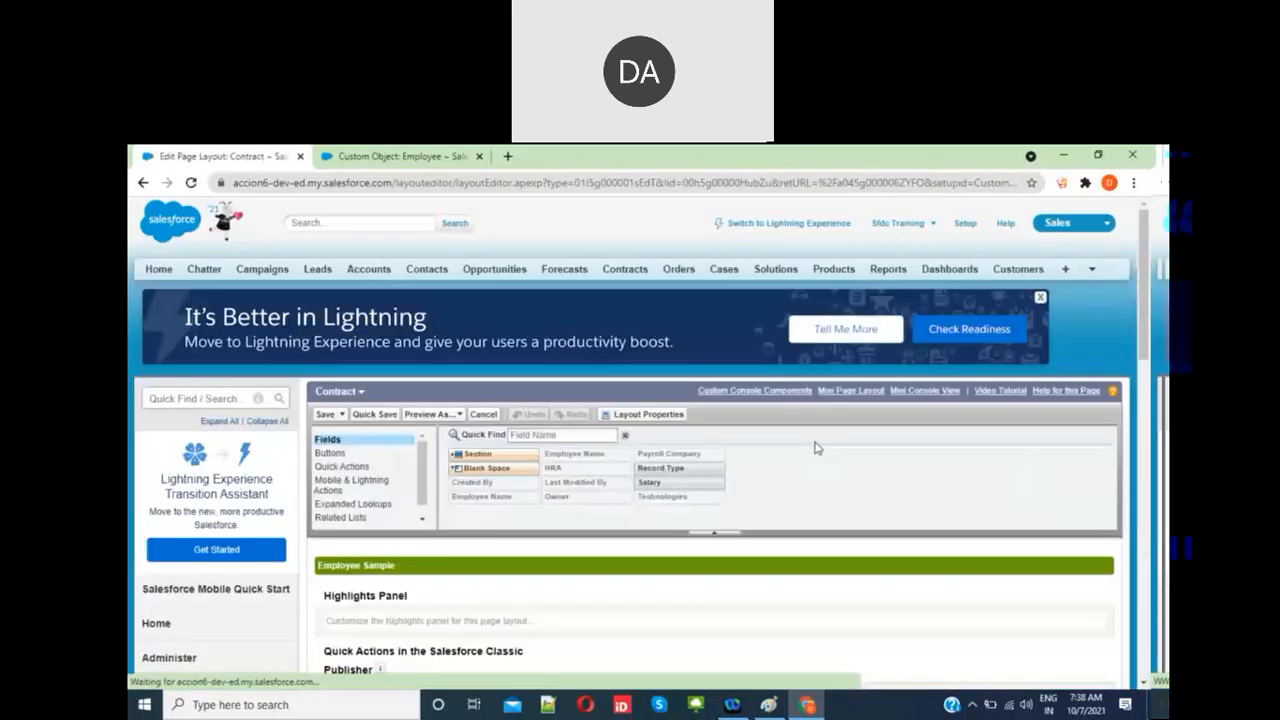
scroll(551, 523, down, 5)
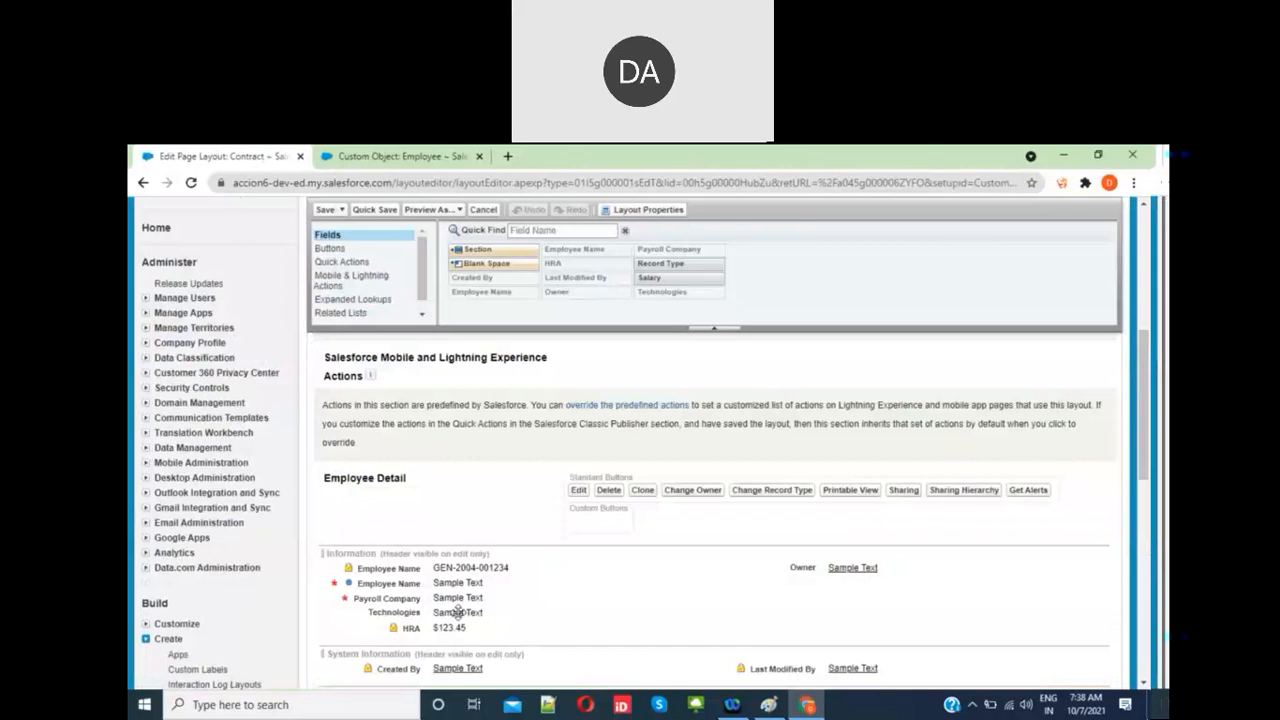
click(694, 629)
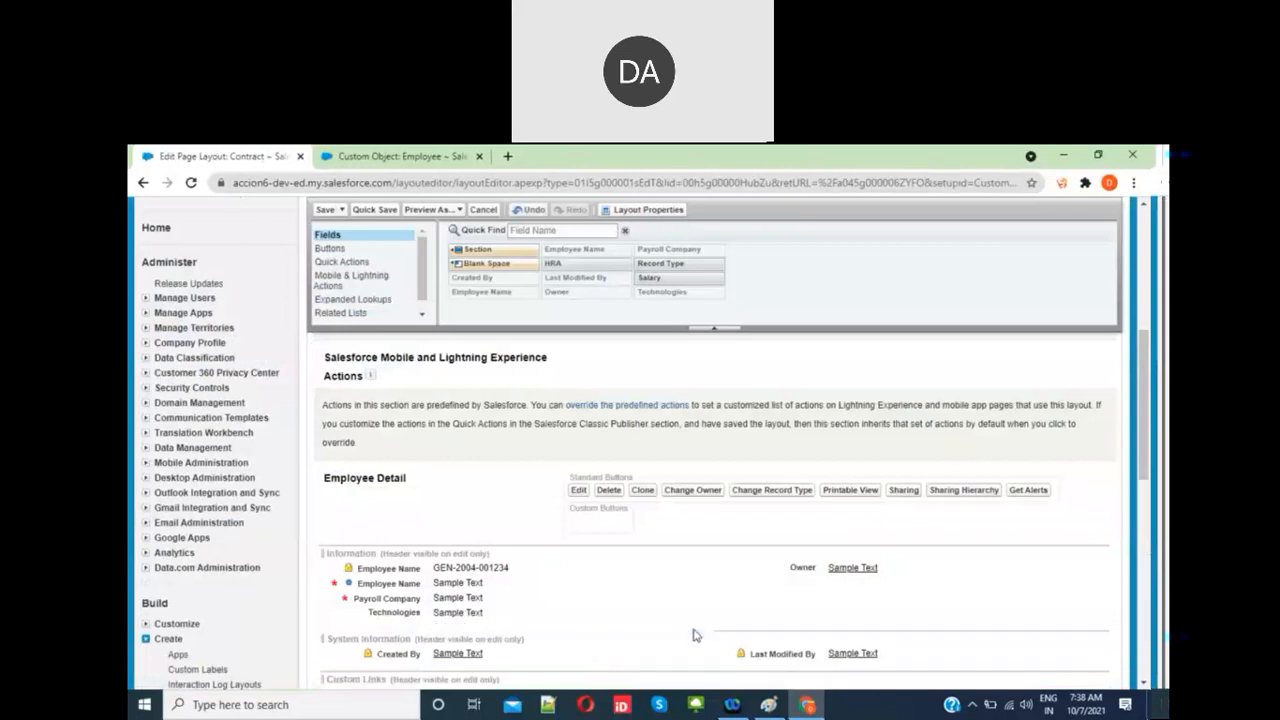
click(337, 216)
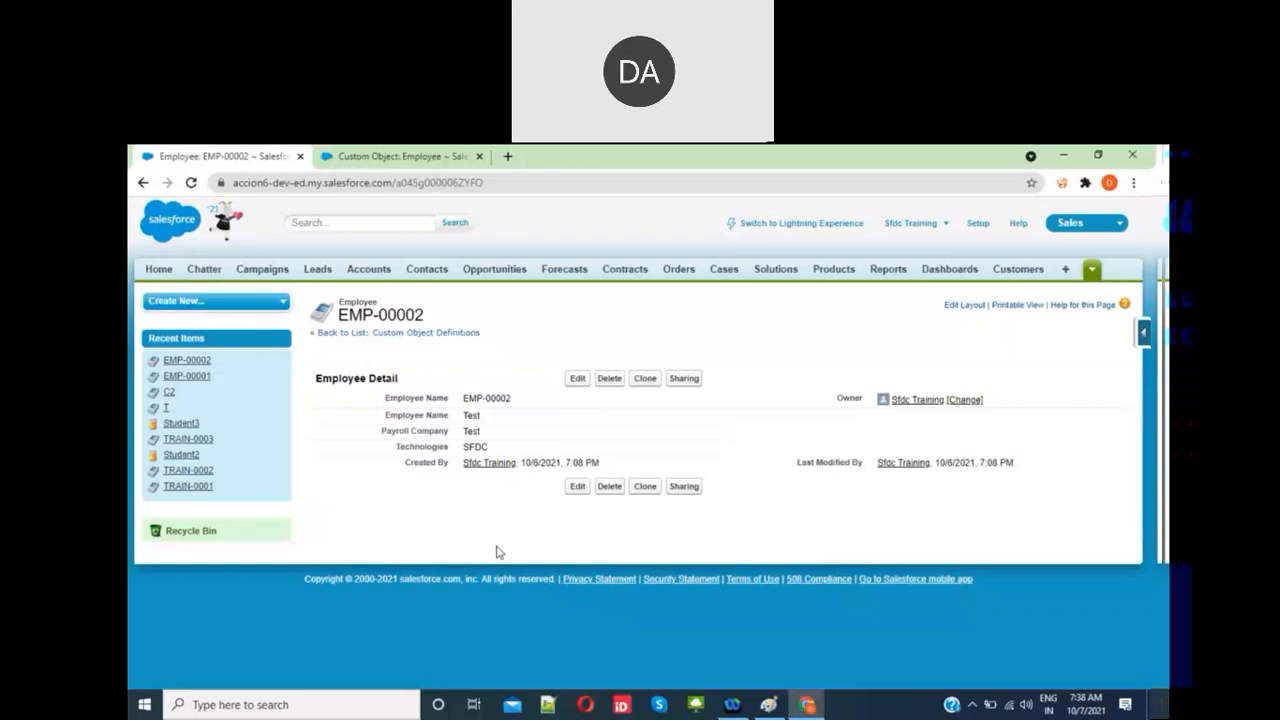
click(767, 704)
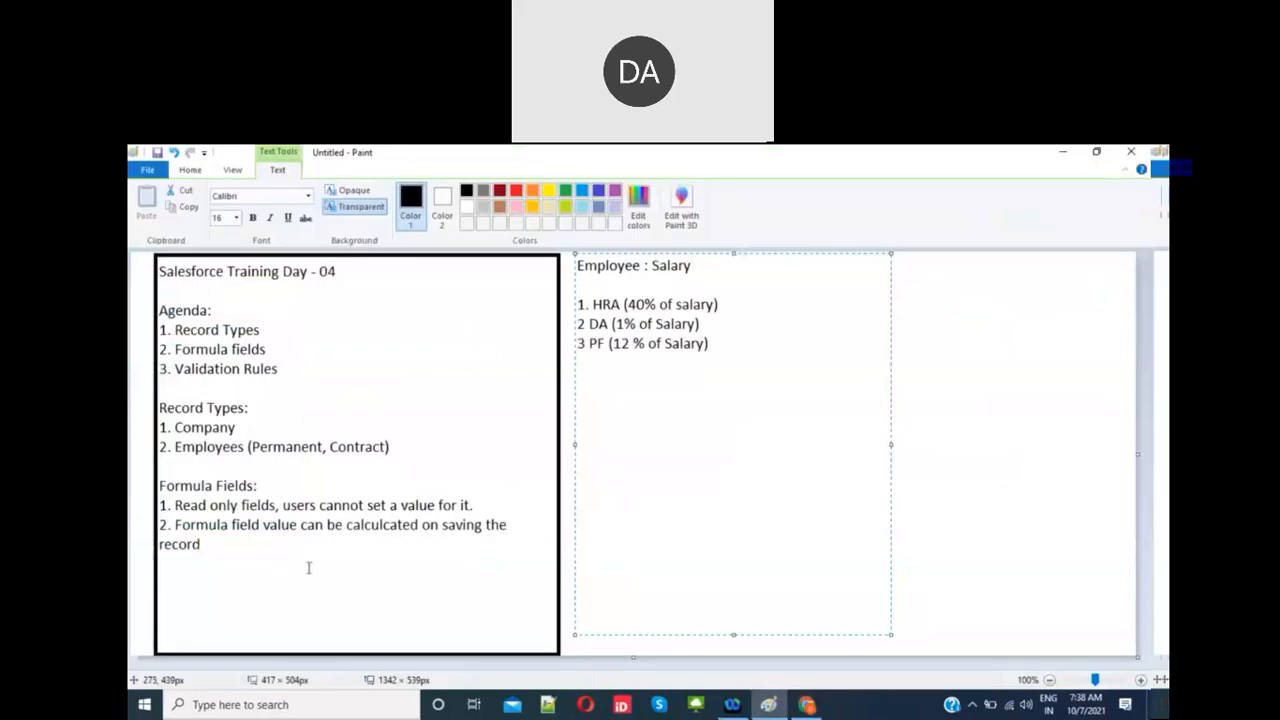
Step: Add a 'Validation Rules:' heading below the salary notes in Paint, then return to the browser
click(429, 557)
click(428, 556)
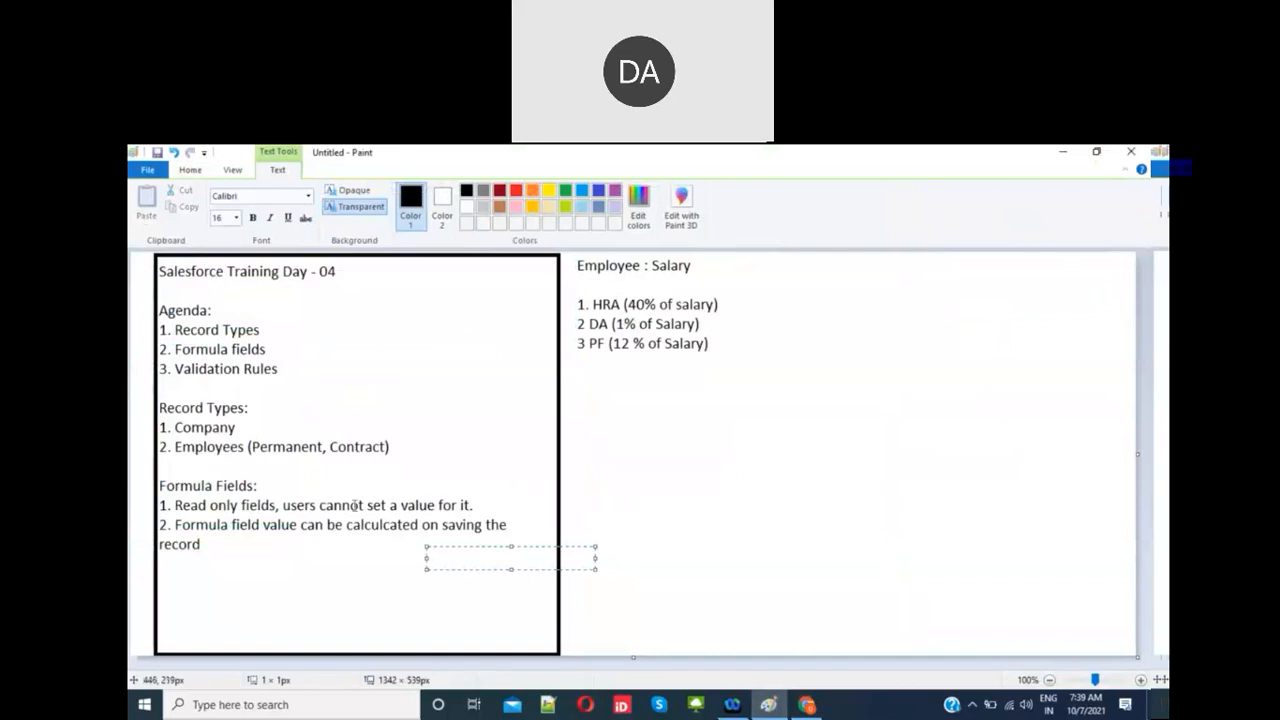
click(574, 363)
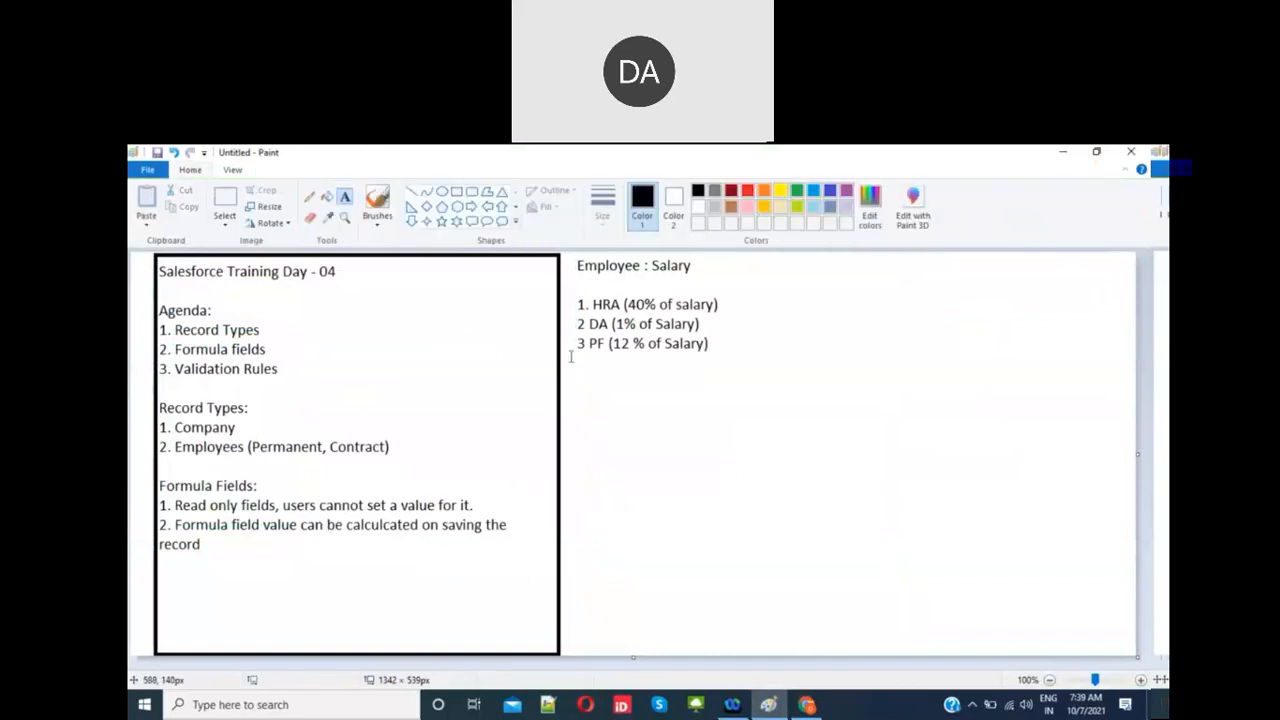
drag(571, 356, 978, 628)
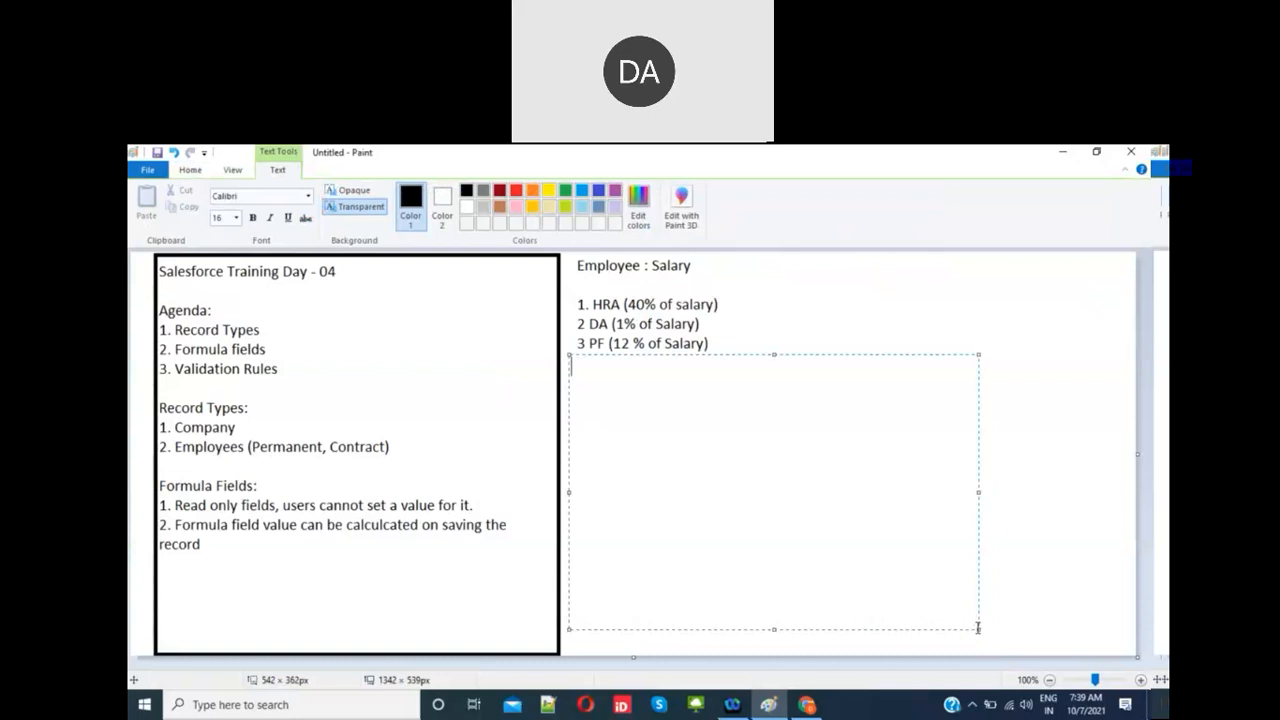
text(Validation Rules:)
key(Return)
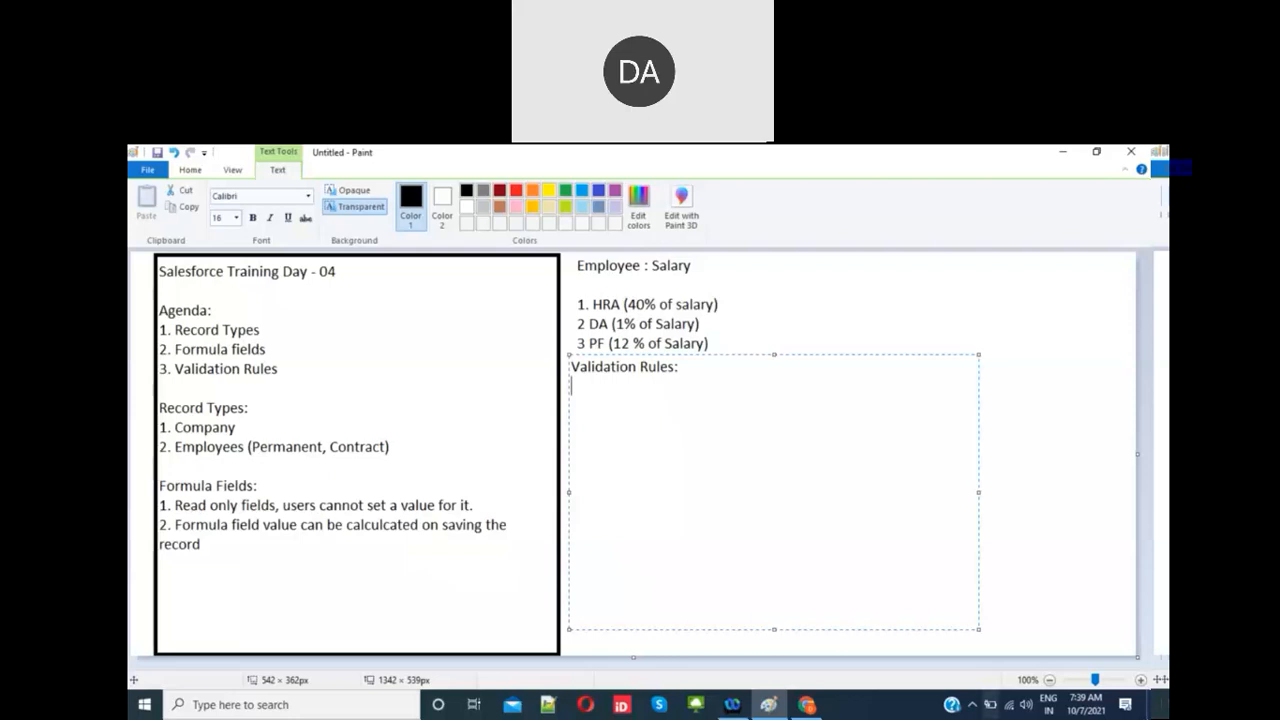
click(808, 705)
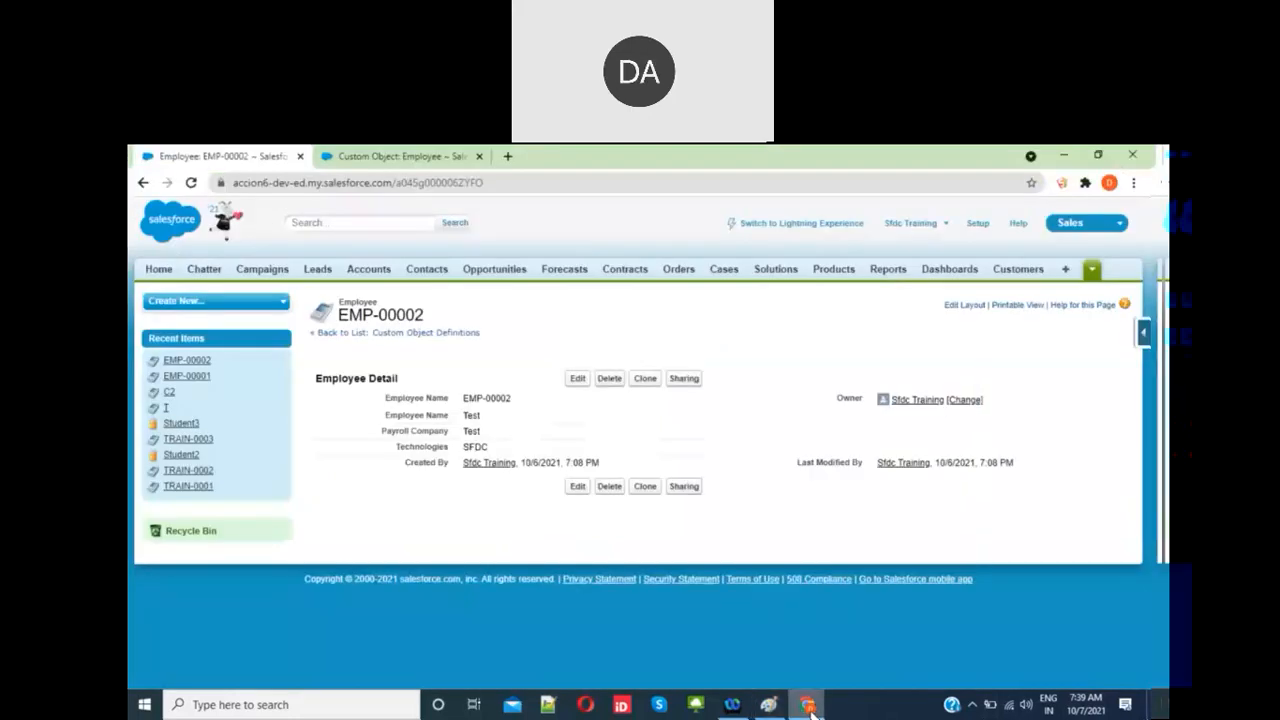
Step: Review the Employee object's HRA formula (Salary__c *0.4) and cancel without changes
click(386, 158)
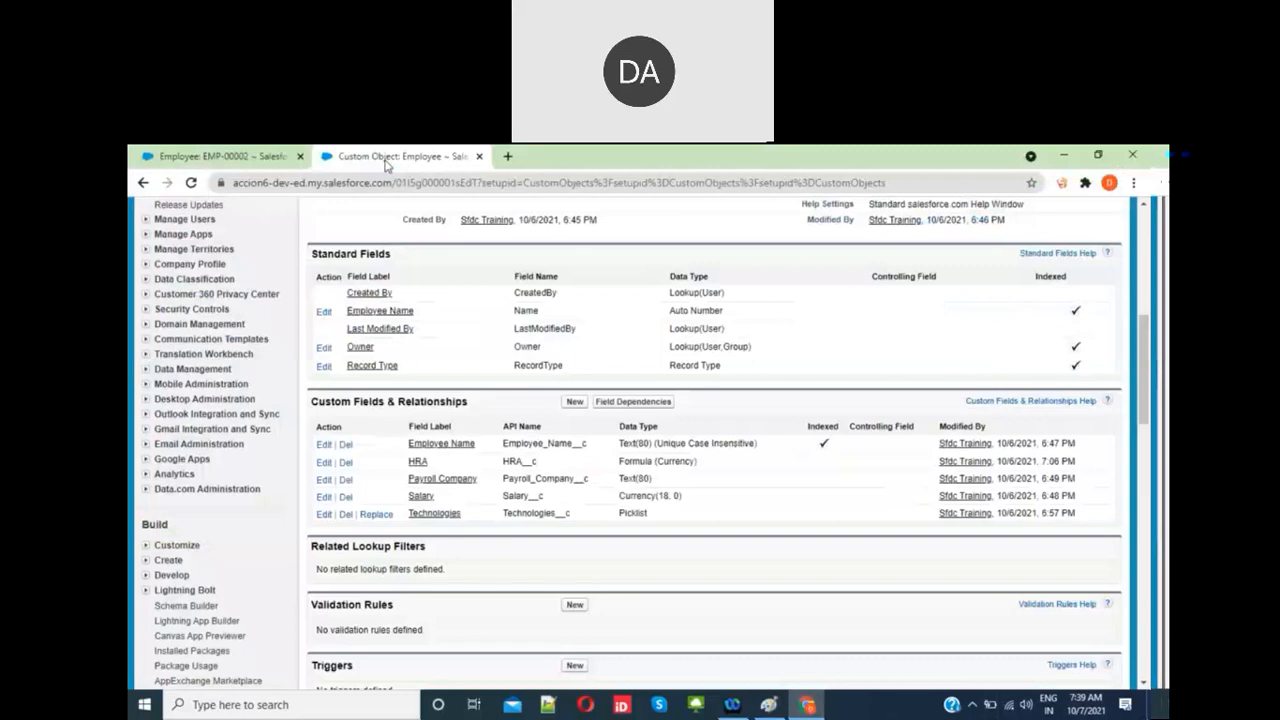
click(443, 484)
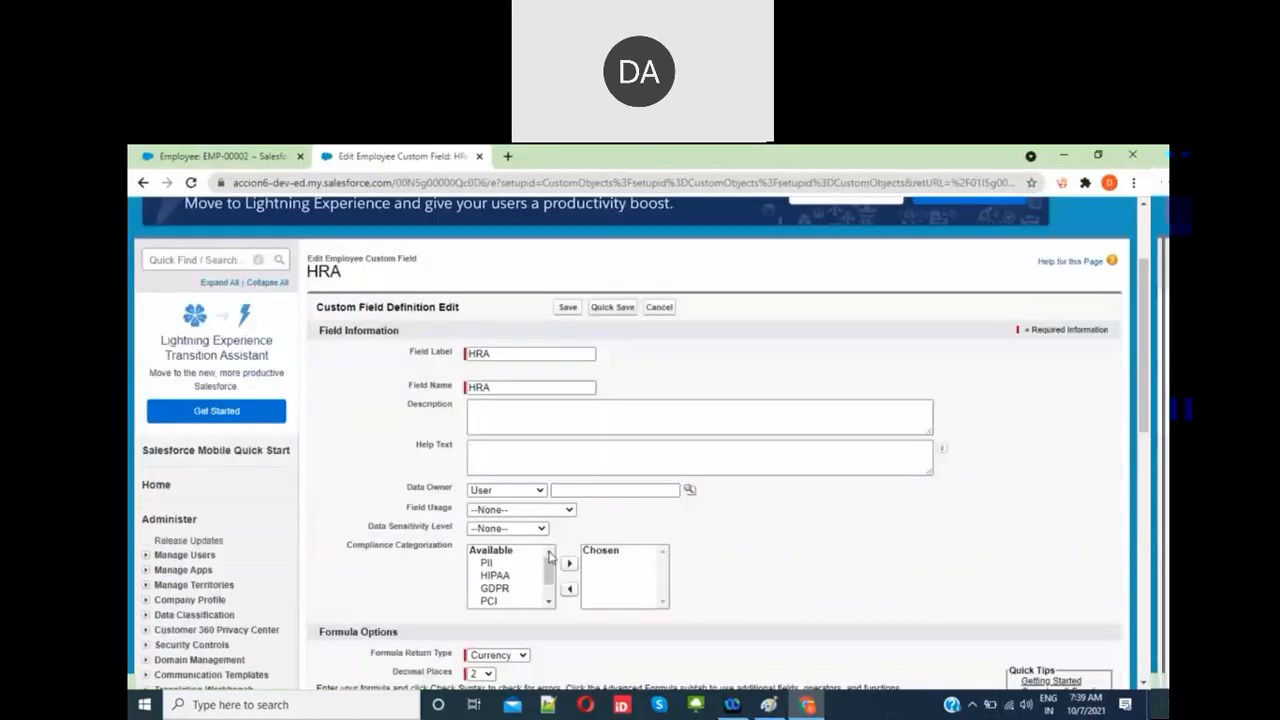
scroll(598, 597, down, 3)
click(416, 547)
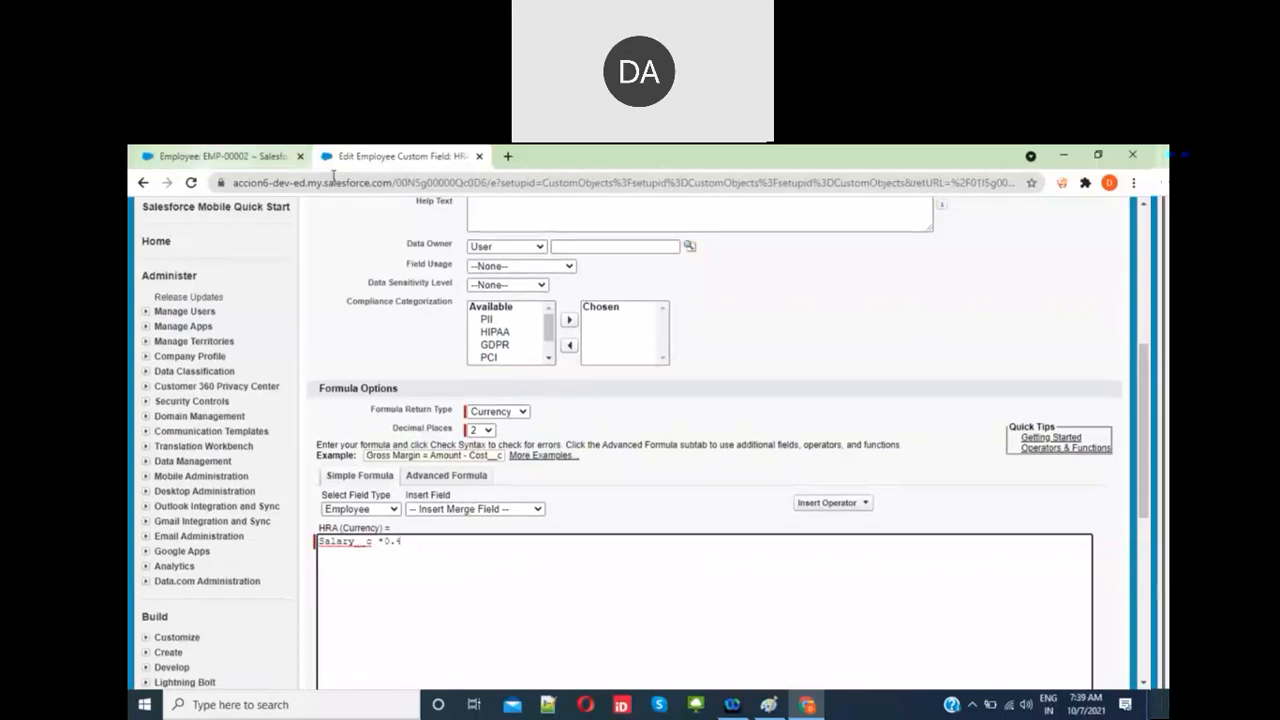
scroll(560, 499, down, 5)
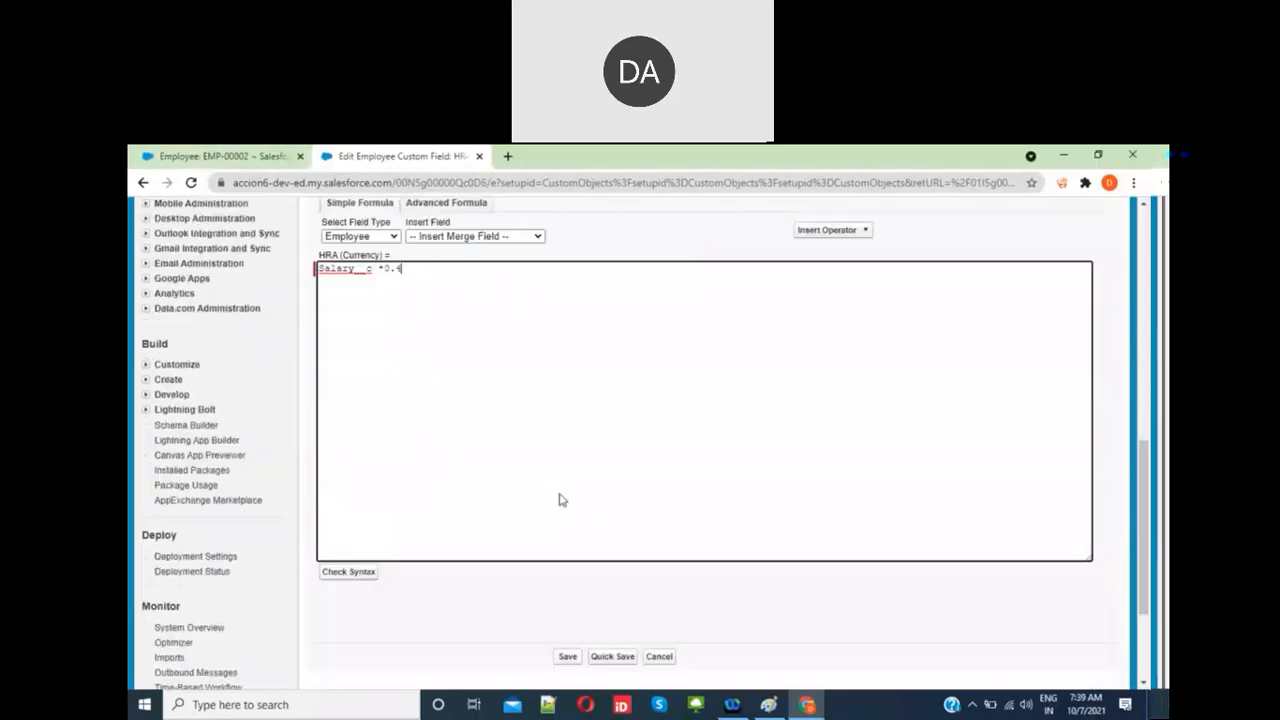
click(660, 567)
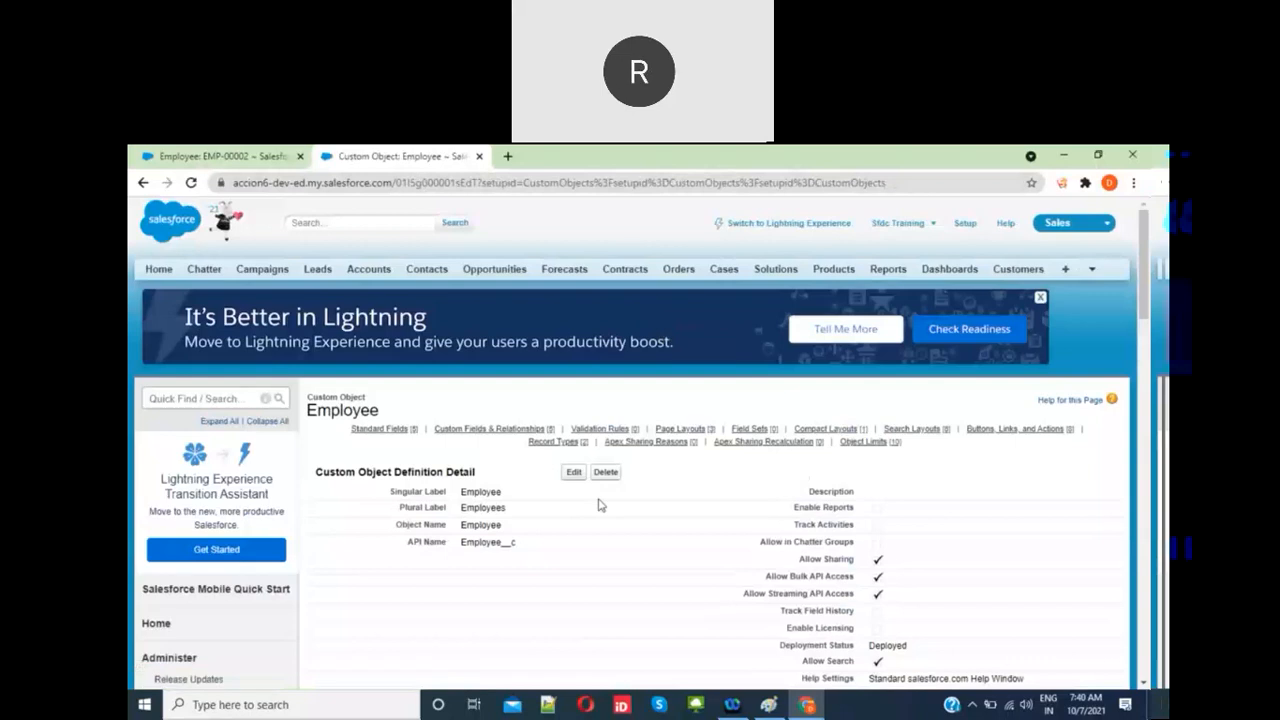
Step: Check the Salary field, then open the HRA formula field for editing
scroll(600, 505, down, 1)
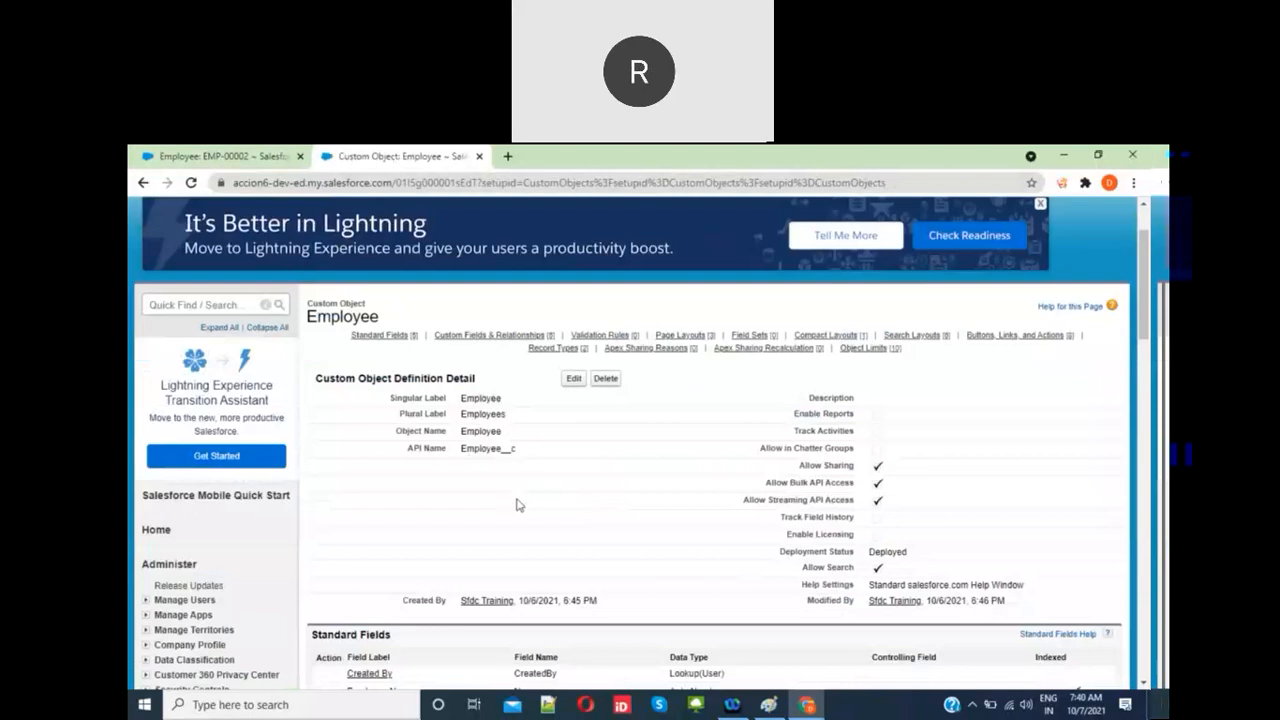
scroll(519, 505, down, 3)
scroll(519, 505, down, 1)
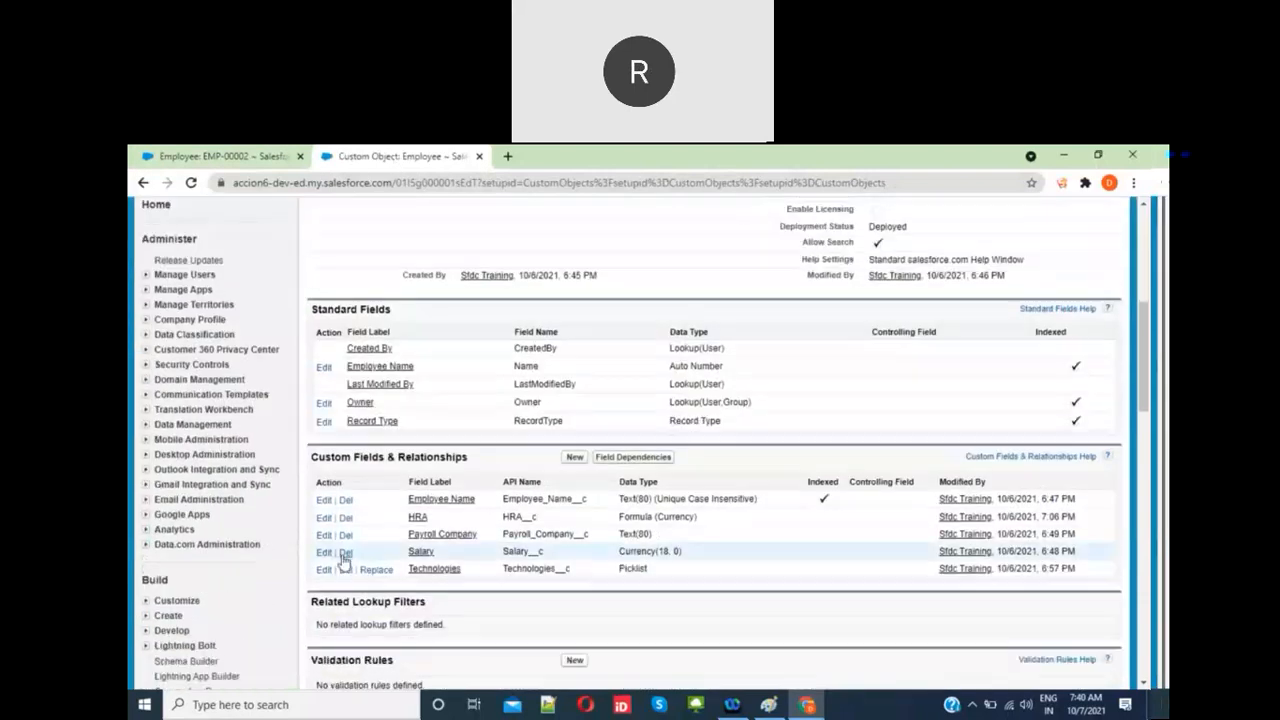
click(323, 553)
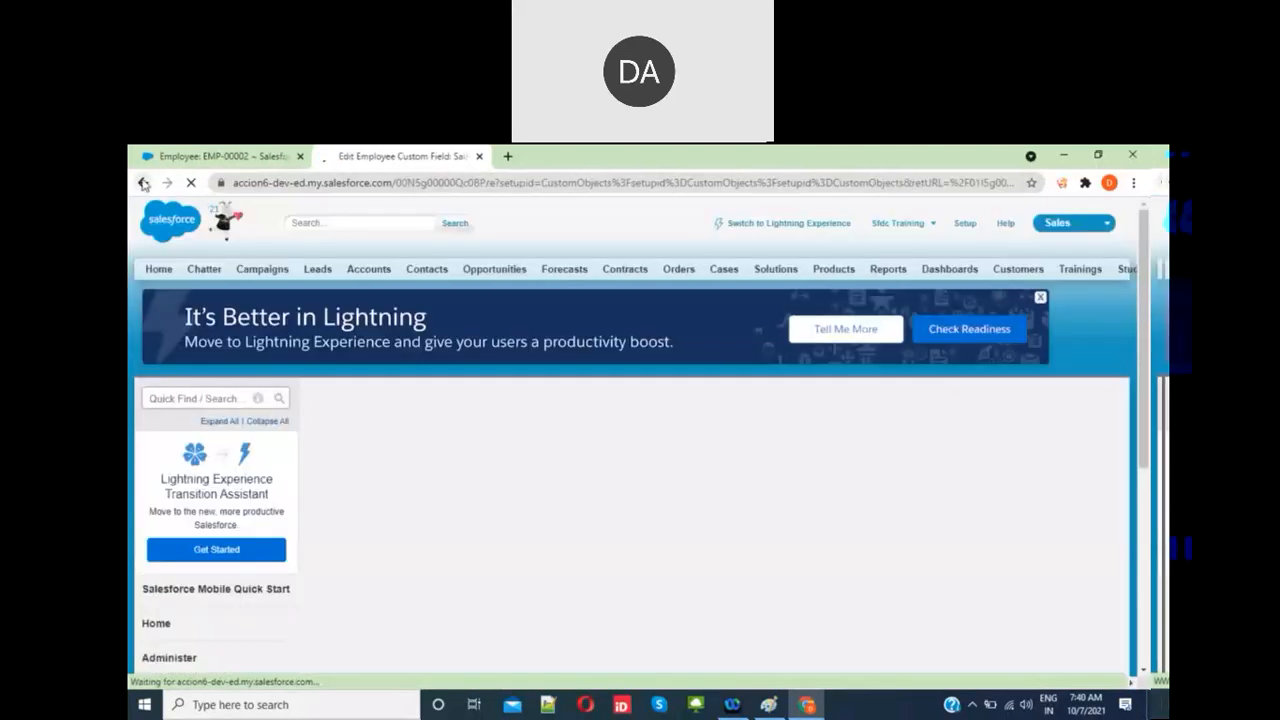
click(143, 183)
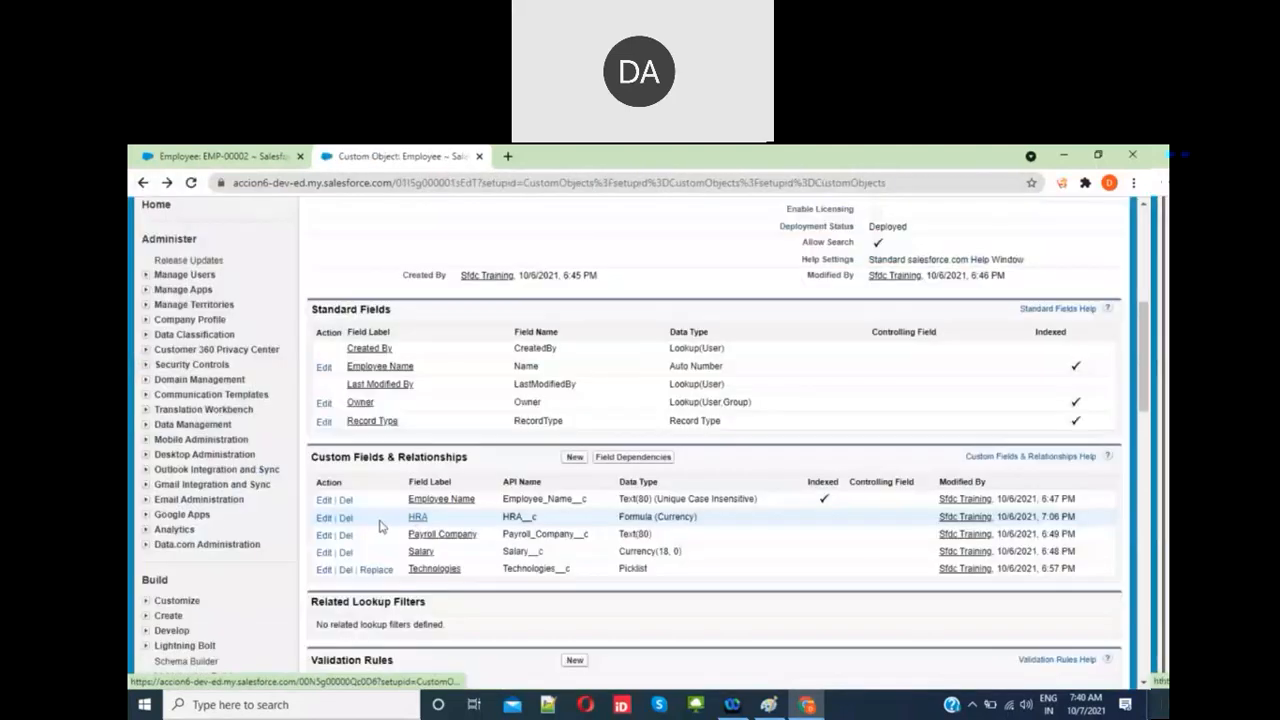
click(323, 518)
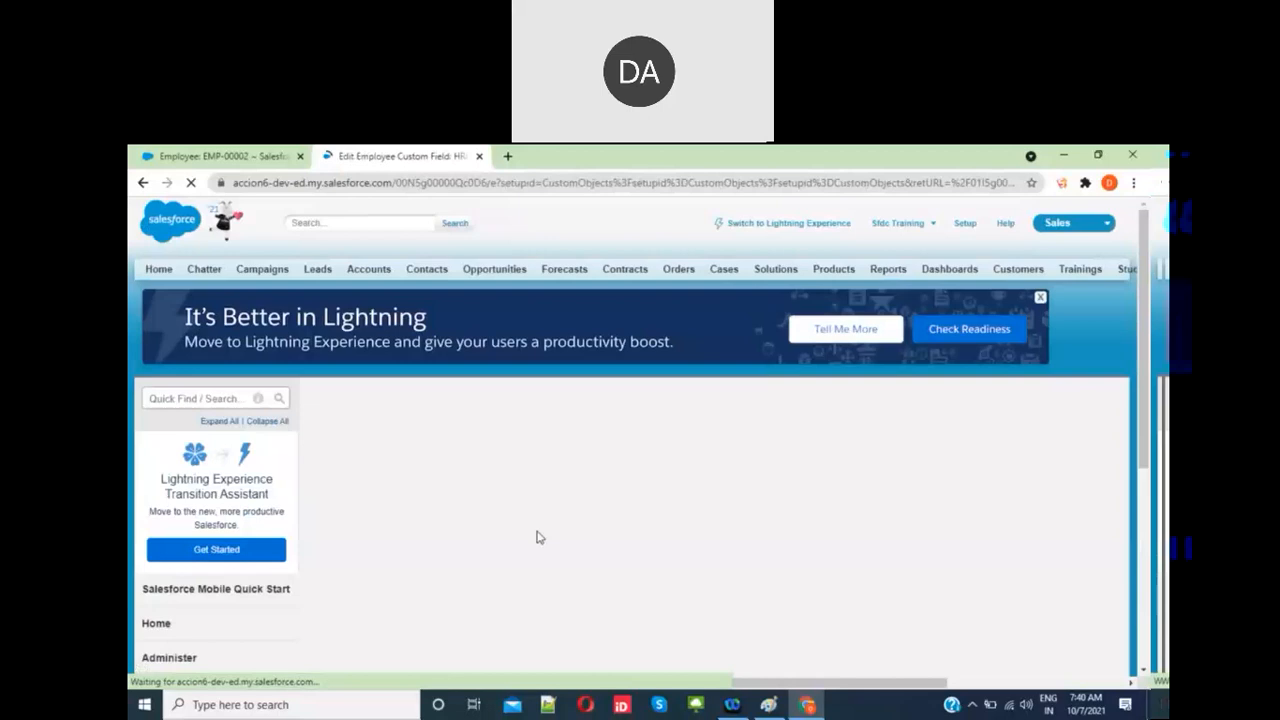
scroll(623, 537, down, 2)
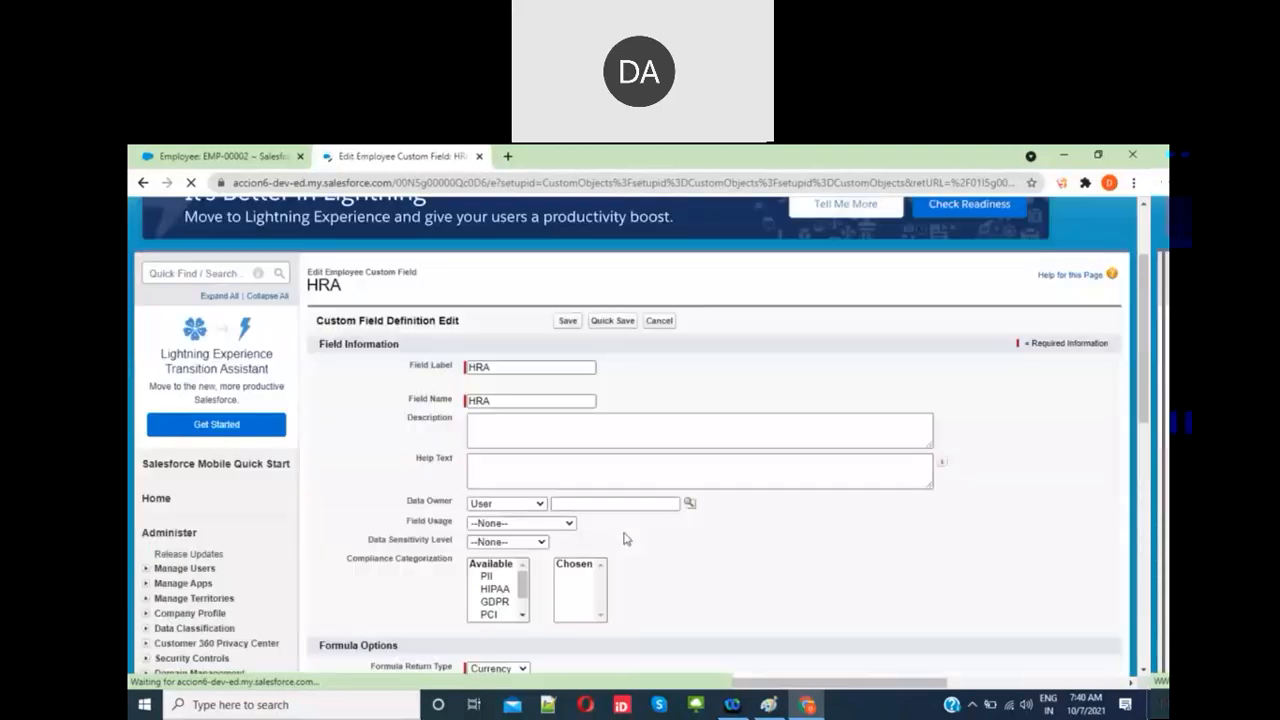
scroll(623, 537, down, 5)
Step: Change the HRA formula multiplier from 0.4 to 0.5, save, and reload the EMP-00002 record
click(433, 490)
key(BackSpace)
text(5)
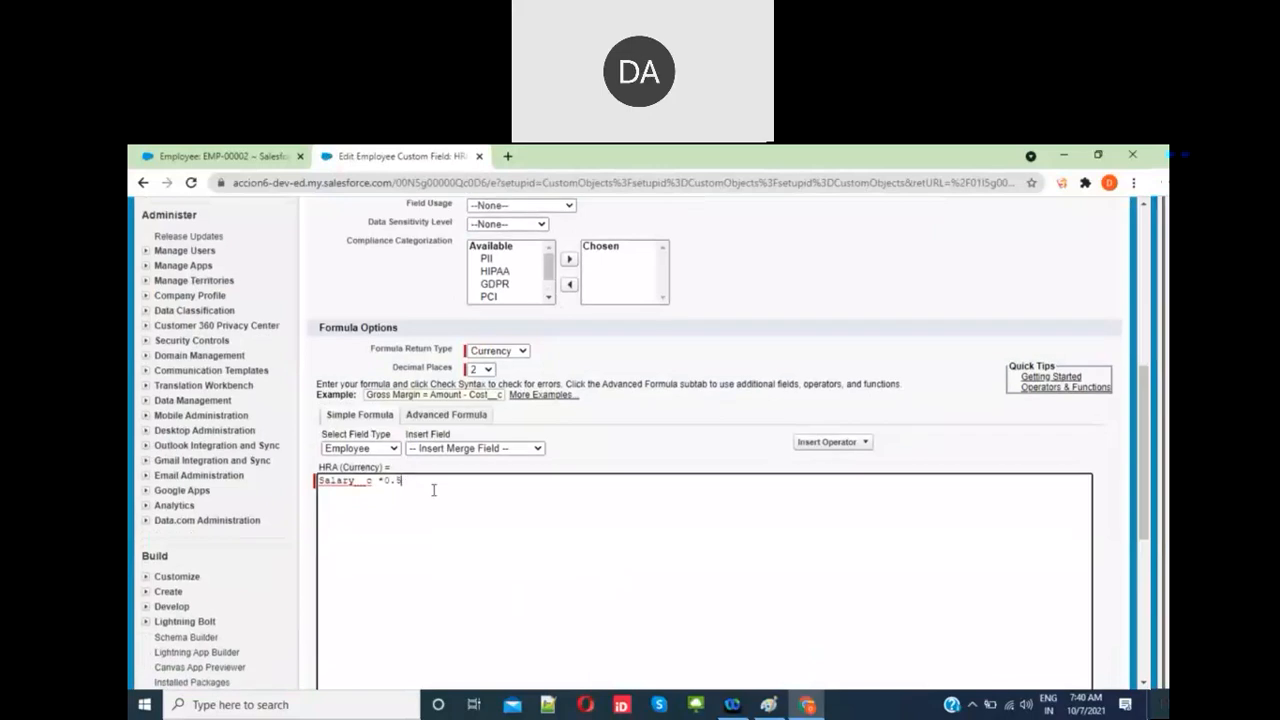
scroll(433, 490, down, 3)
click(566, 575)
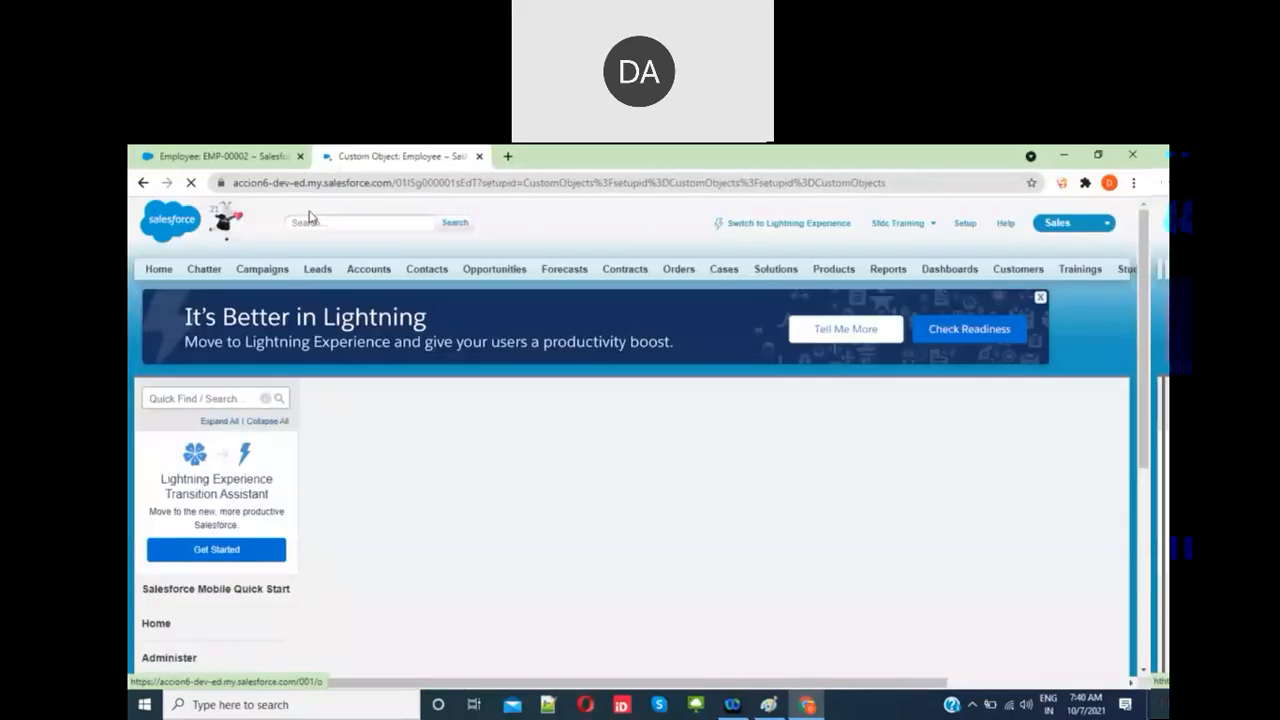
click(236, 160)
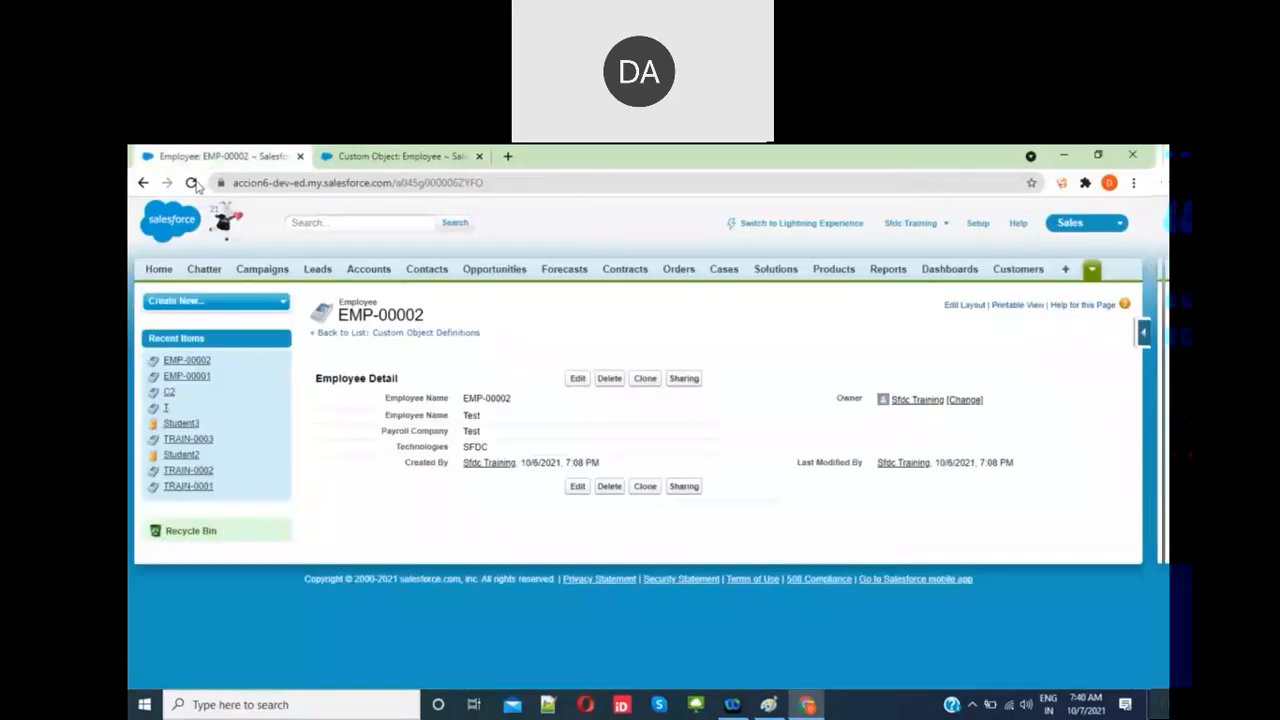
click(192, 184)
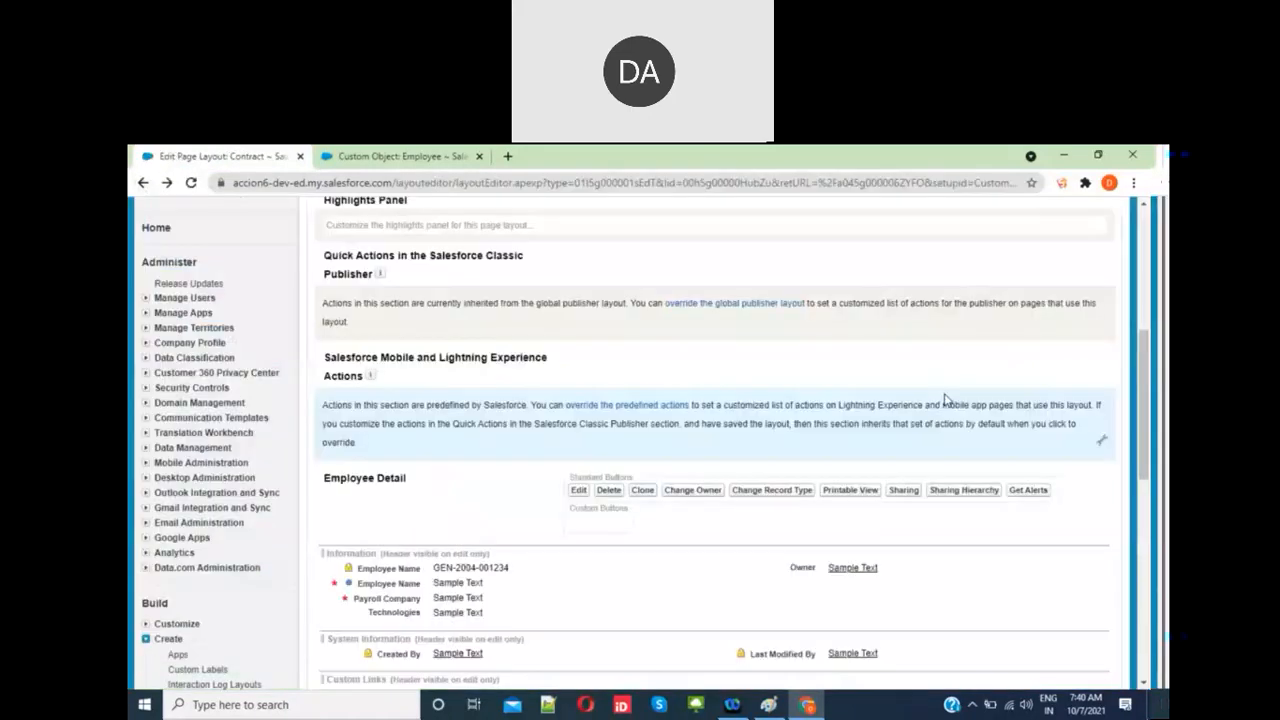
Step: Open employee record EMP-00001 from the Employees tab
scroll(944, 399, up, 4)
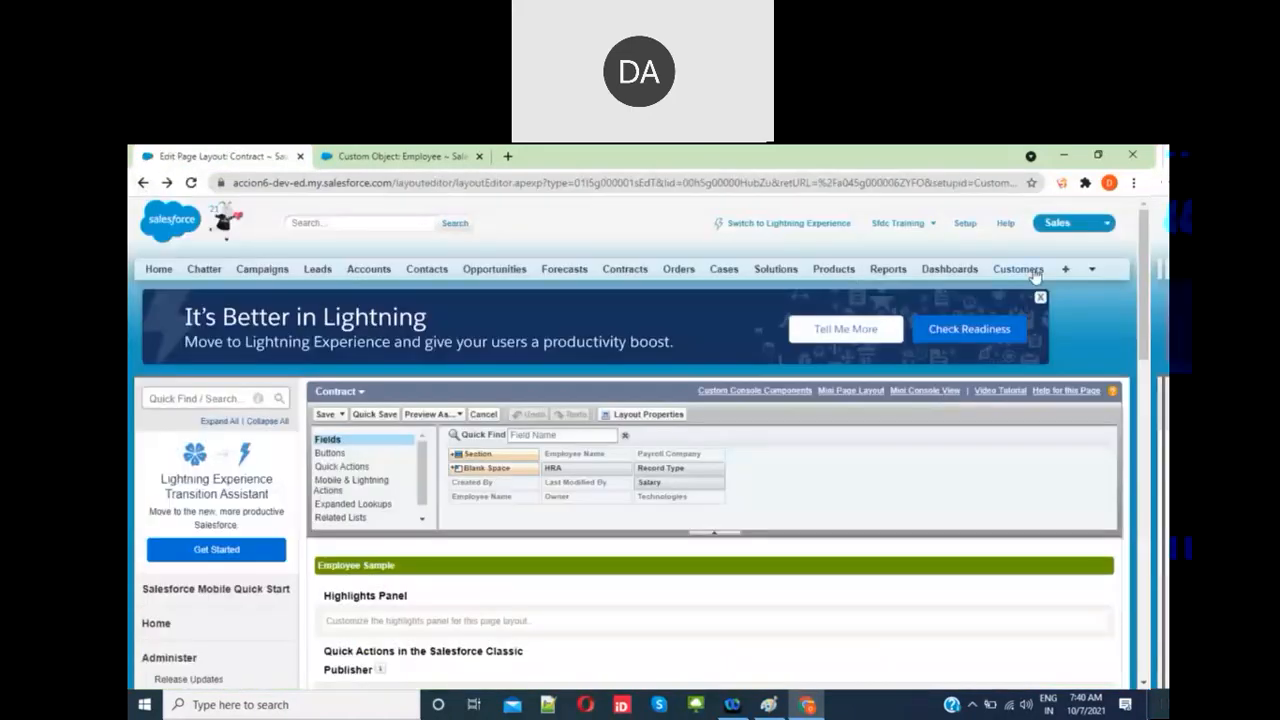
click(1092, 270)
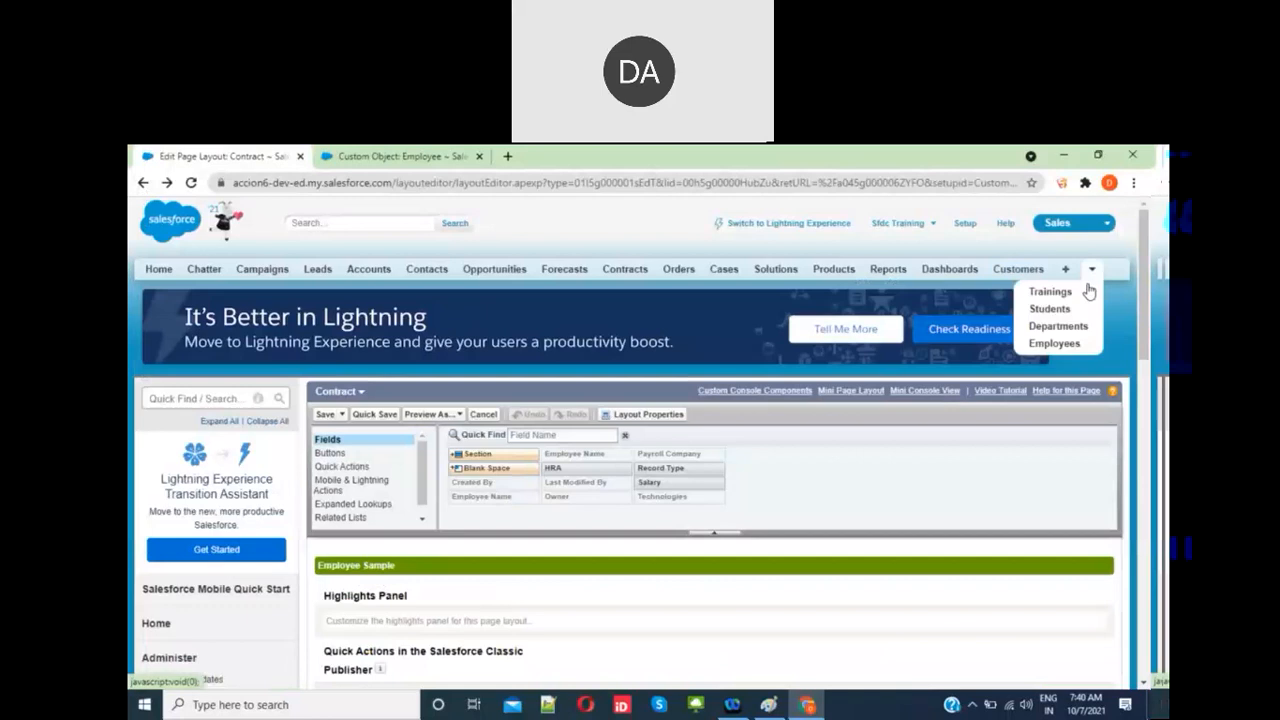
click(1054, 343)
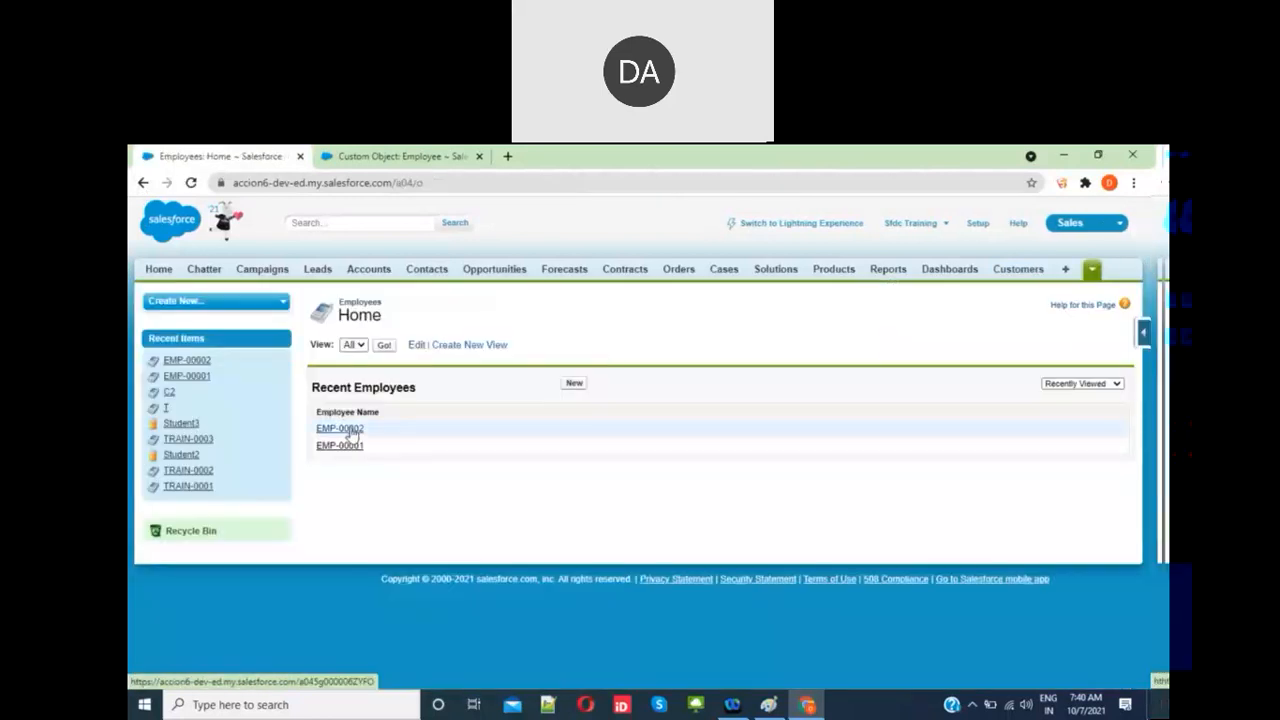
click(345, 445)
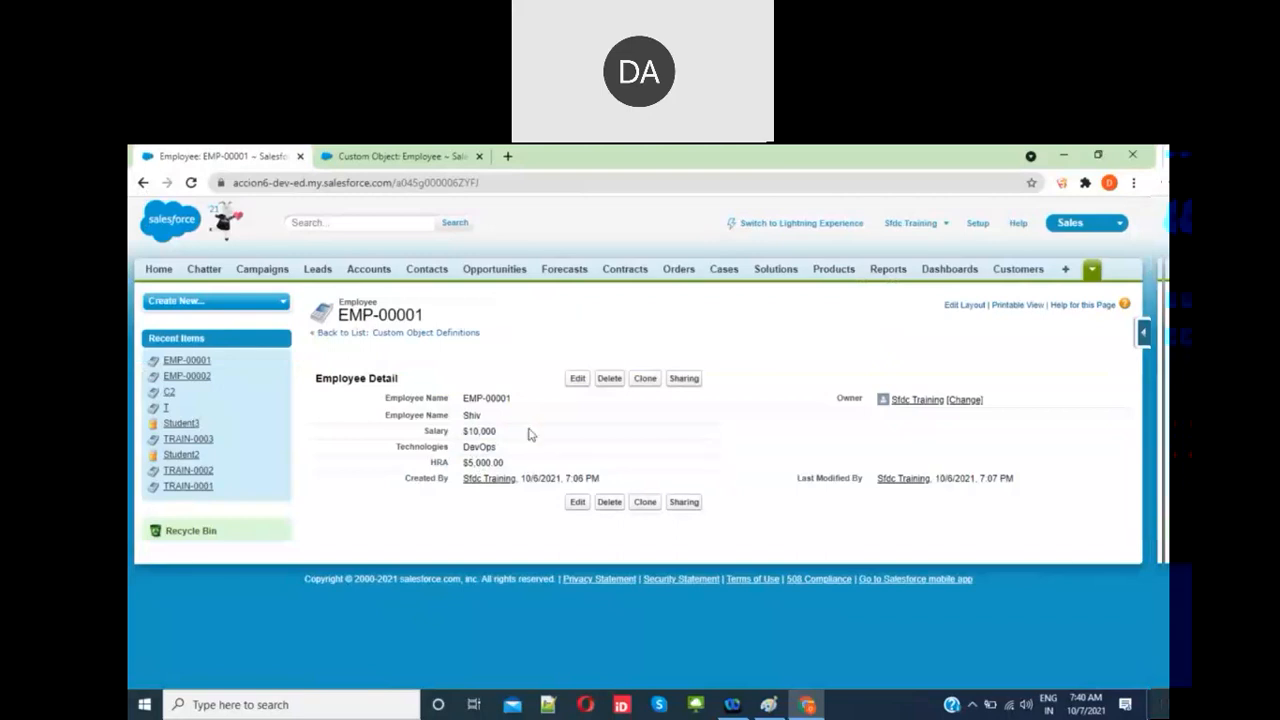
Step: Highlight the recalculated HRA of $5,000.00 against the $10,000 salary
double_click(485, 463)
click(488, 464)
double_click(474, 466)
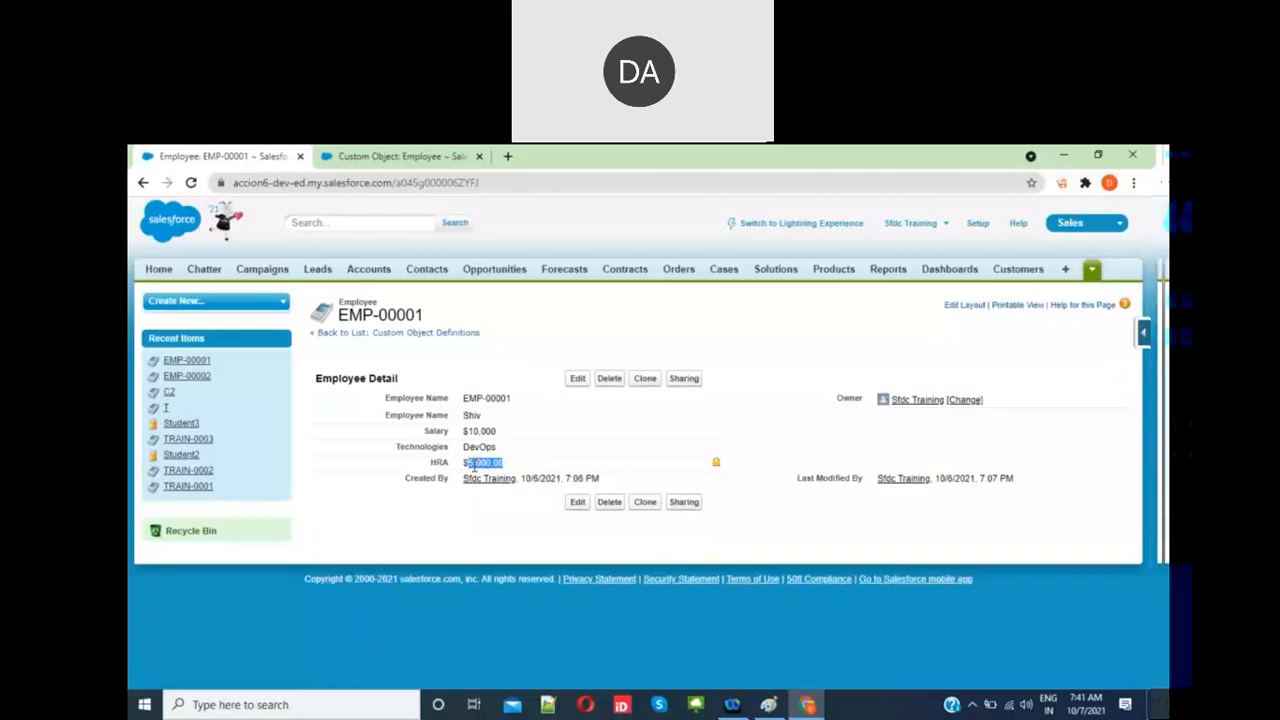
click(501, 466)
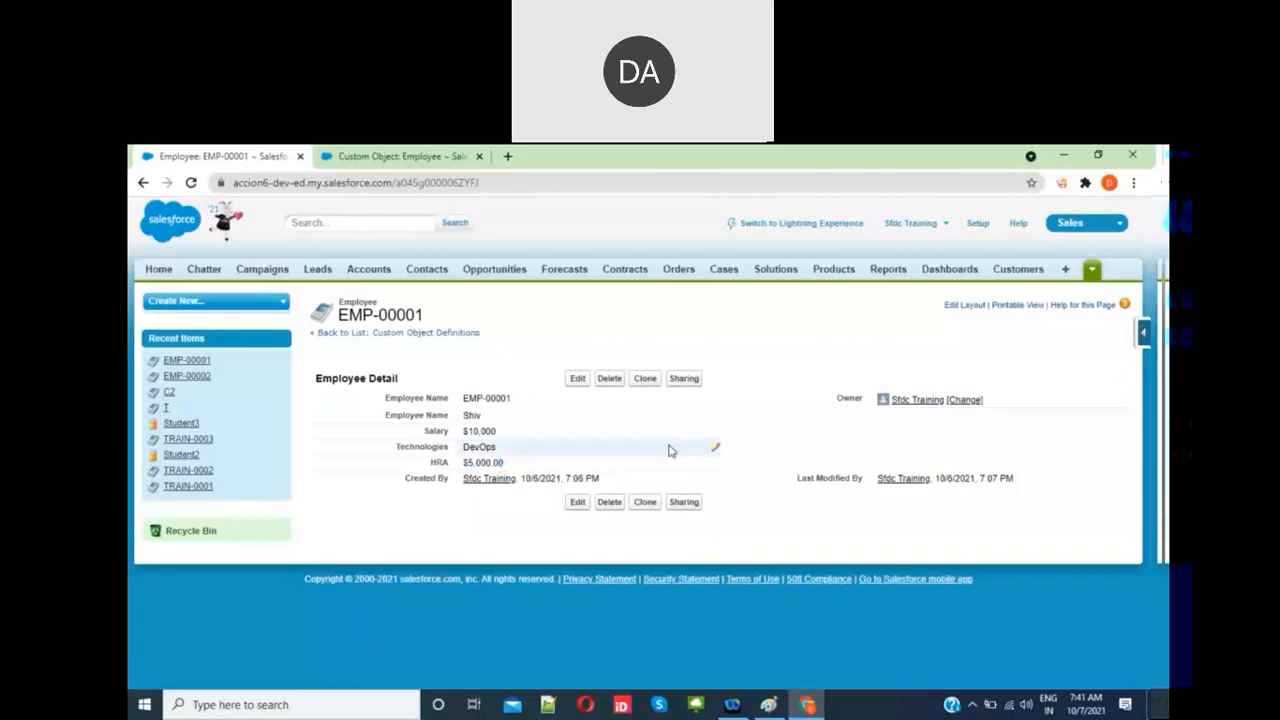
double_click(481, 462)
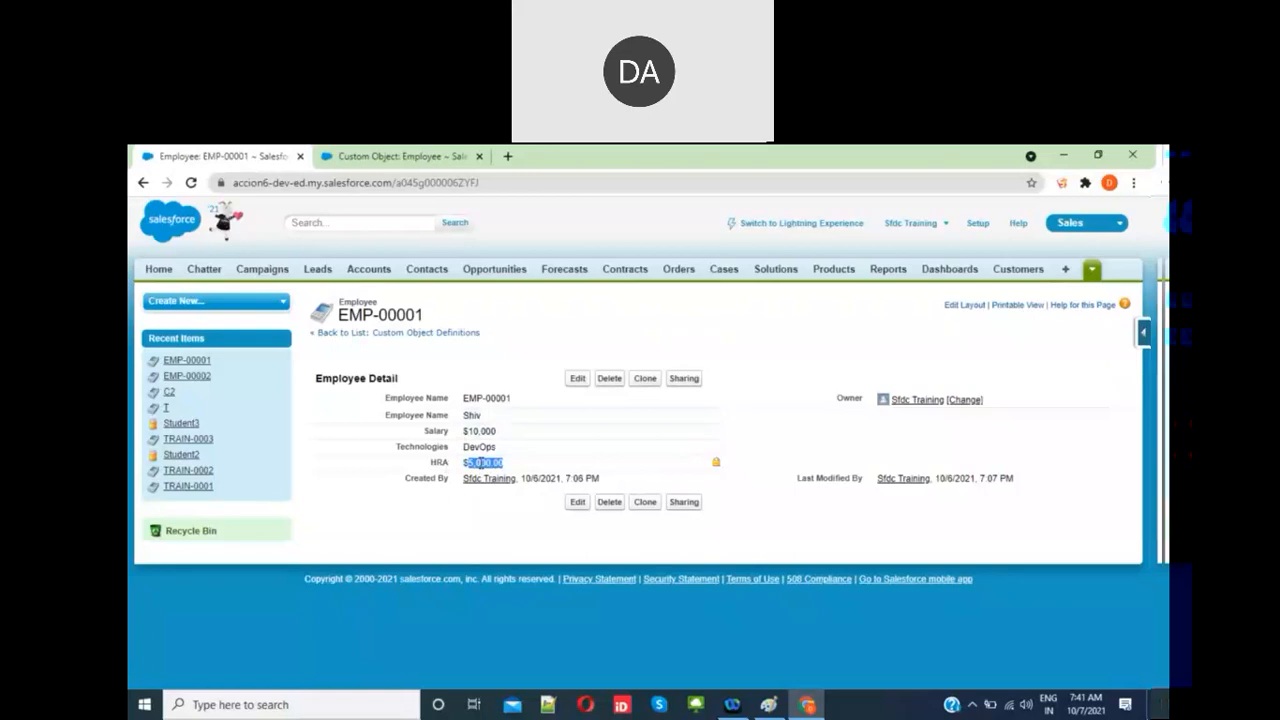
click(463, 466)
mouse_move(772, 712)
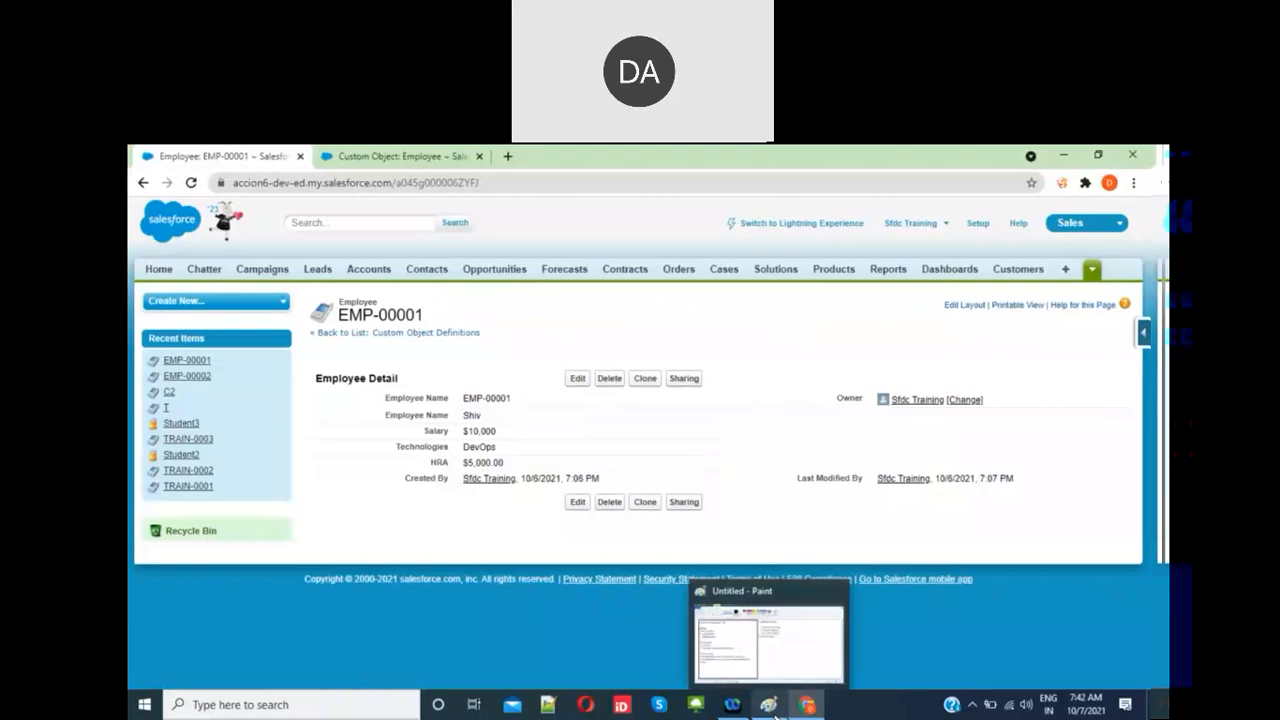
click(772, 710)
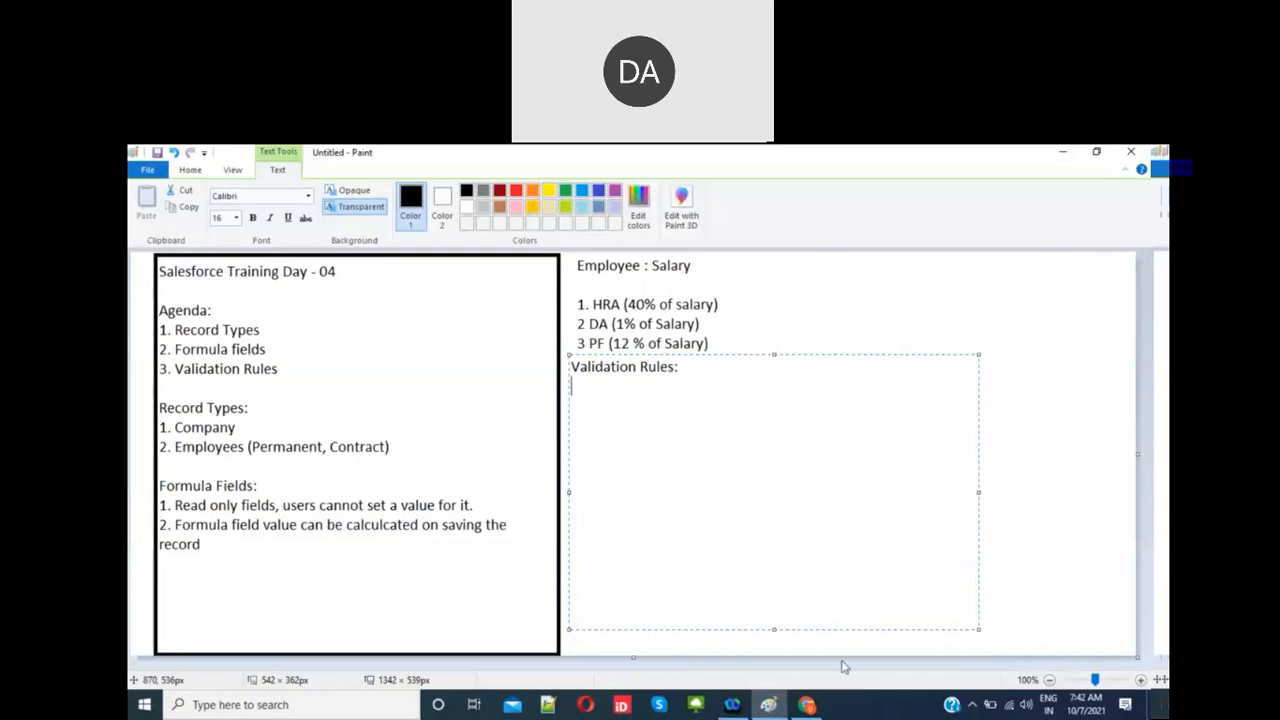
click(810, 706)
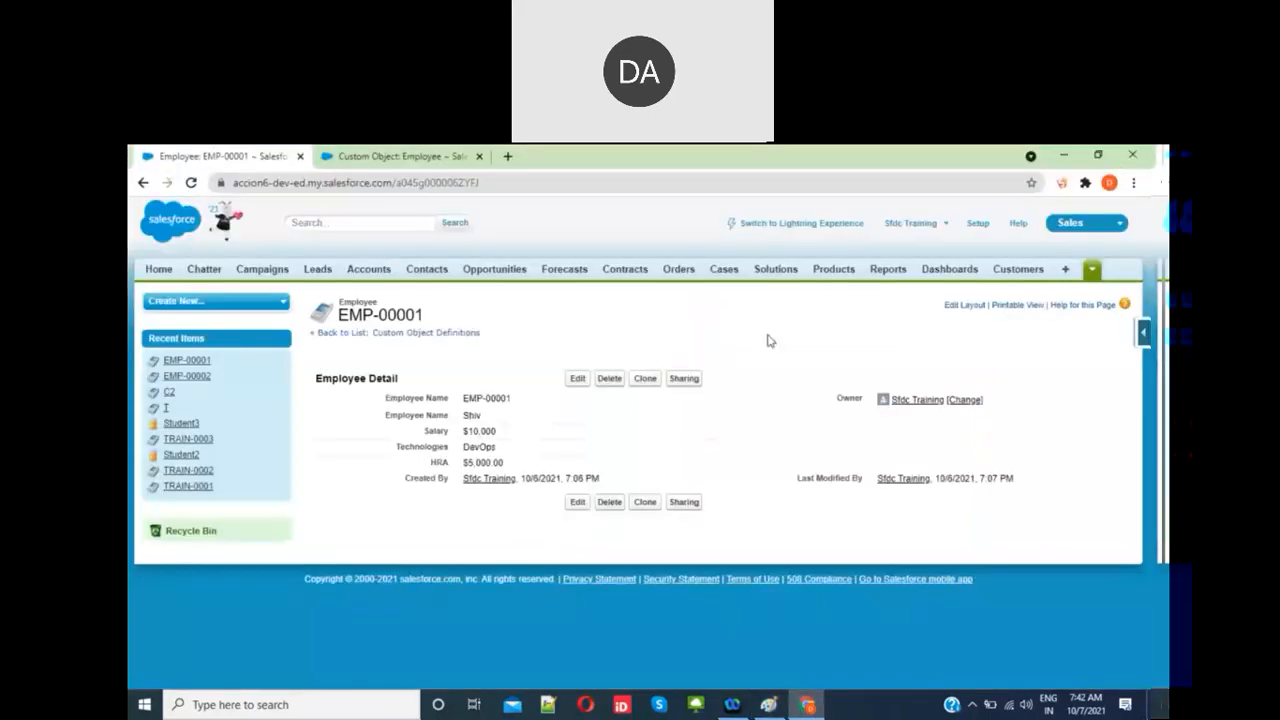
Step: Open Customers, start a new customer and cancel it unsaved, then go to Accounts
click(1018, 272)
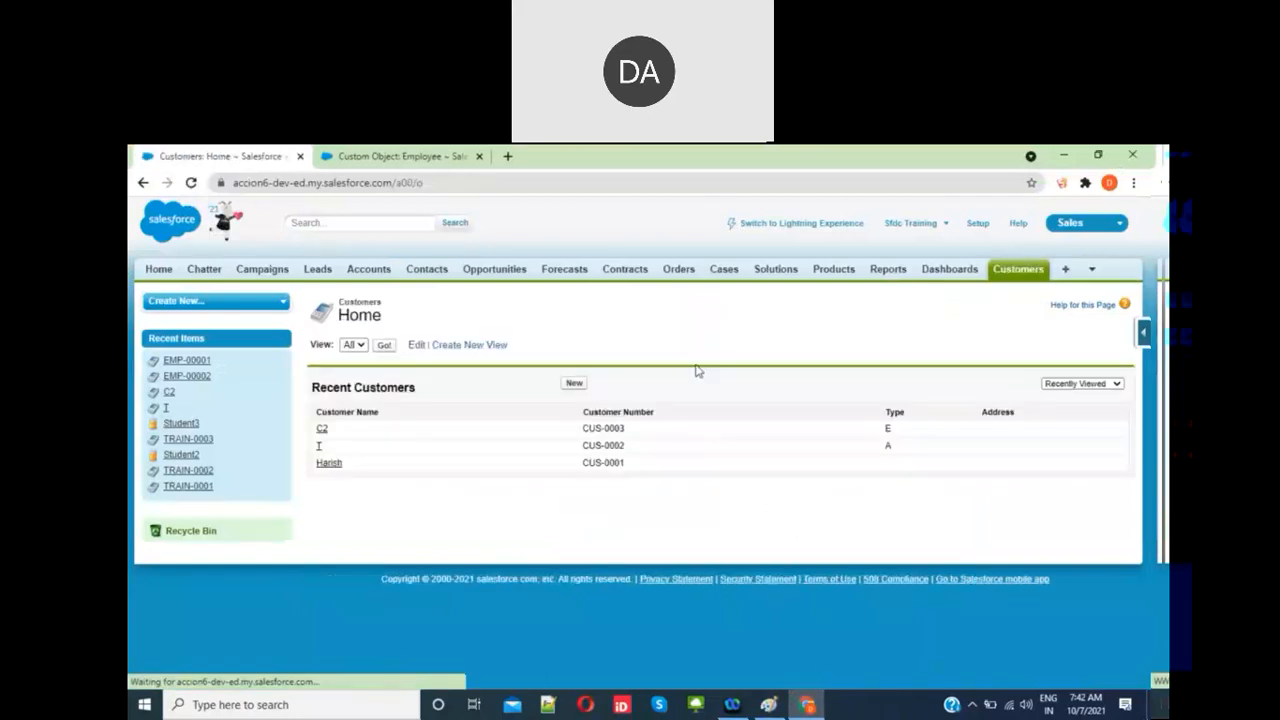
click(574, 384)
click(503, 424)
click(675, 356)
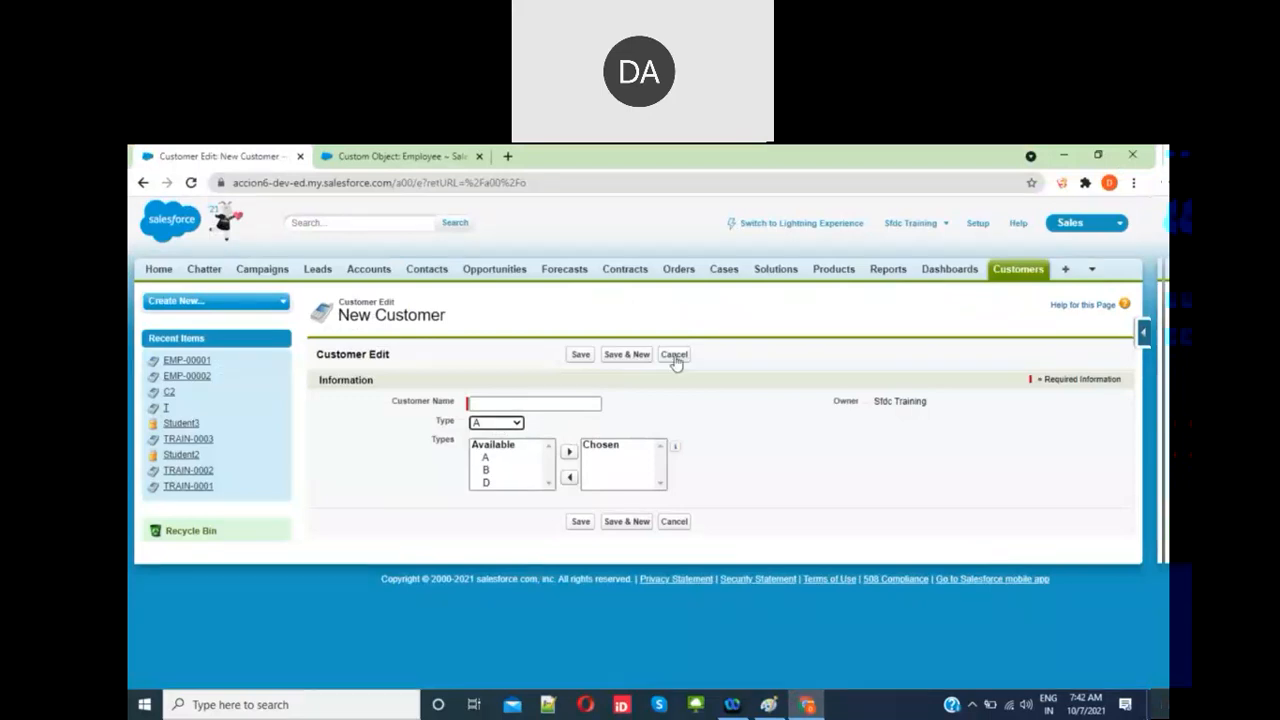
click(675, 357)
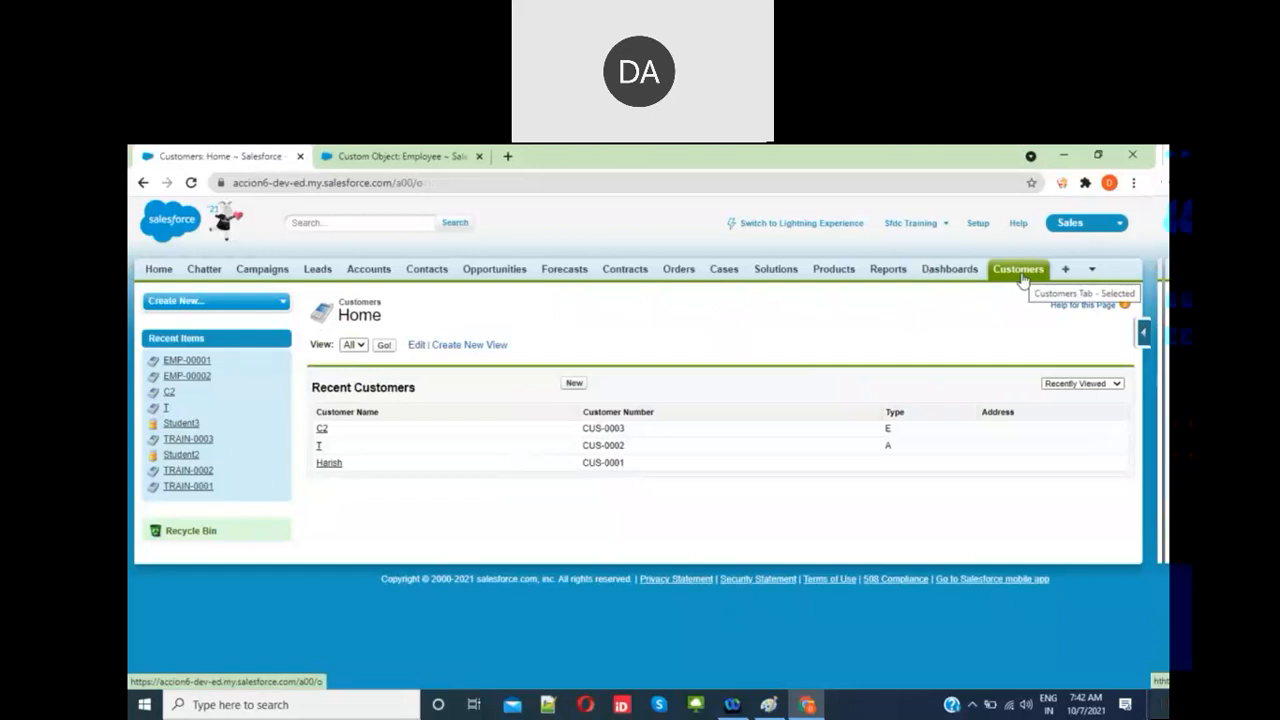
click(376, 277)
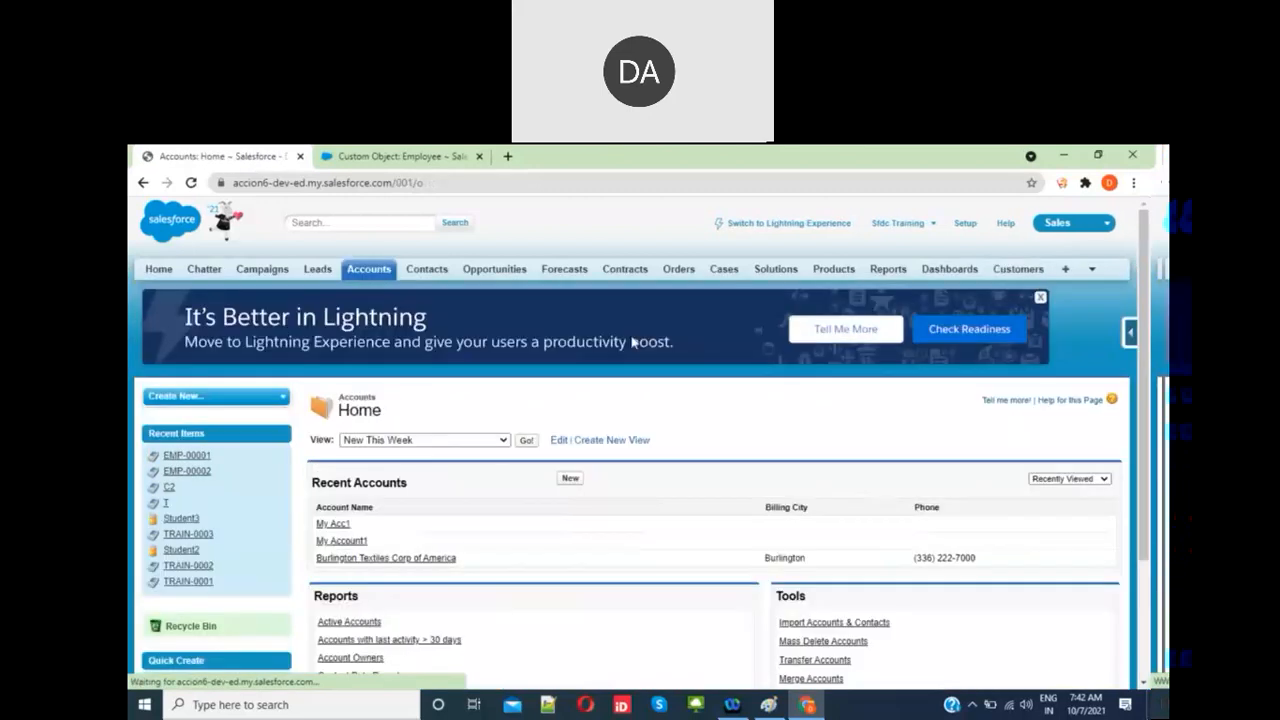
Step: Create a new account with Account Name 'Account1' and save it
click(570, 480)
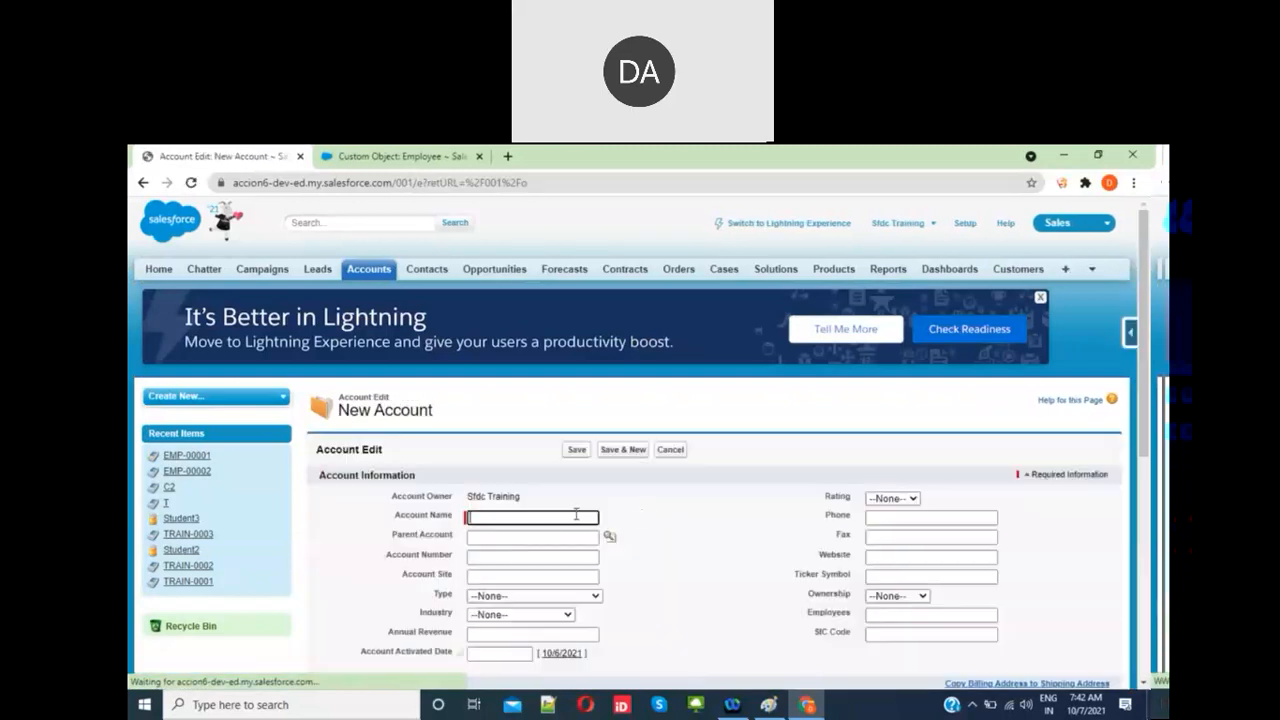
scroll(575, 519, down, 2)
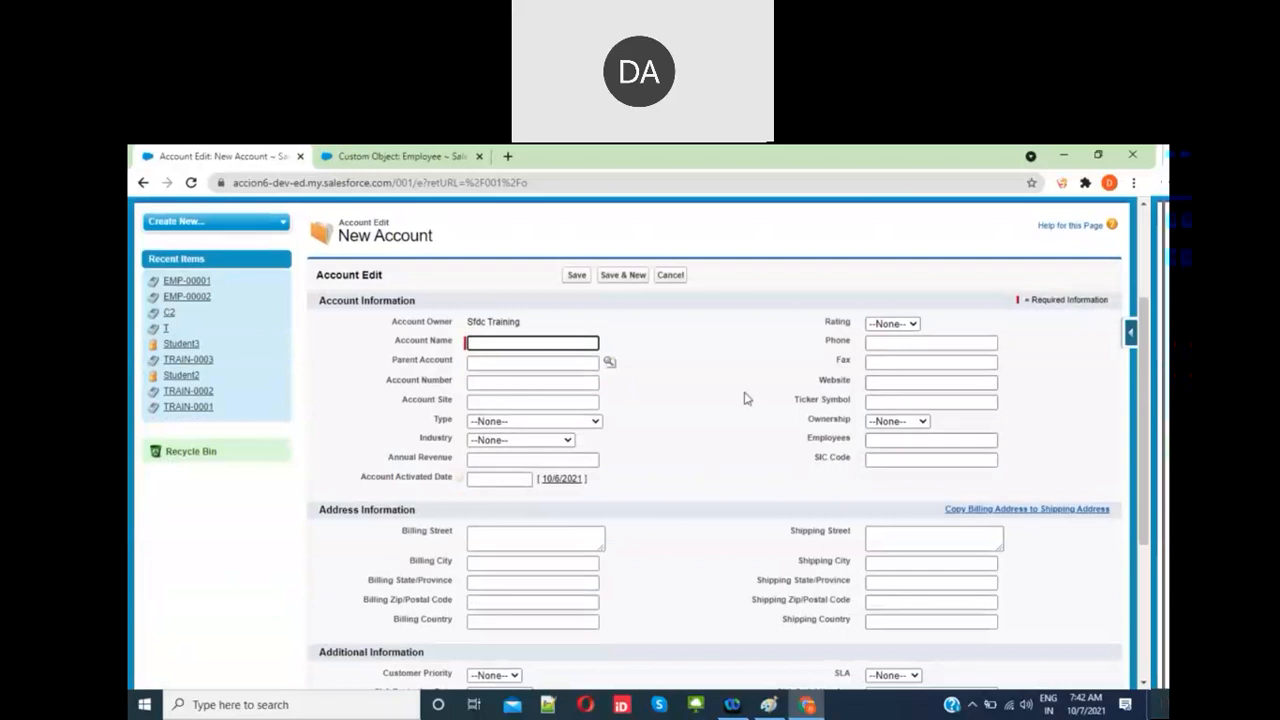
click(494, 343)
text(Account1)
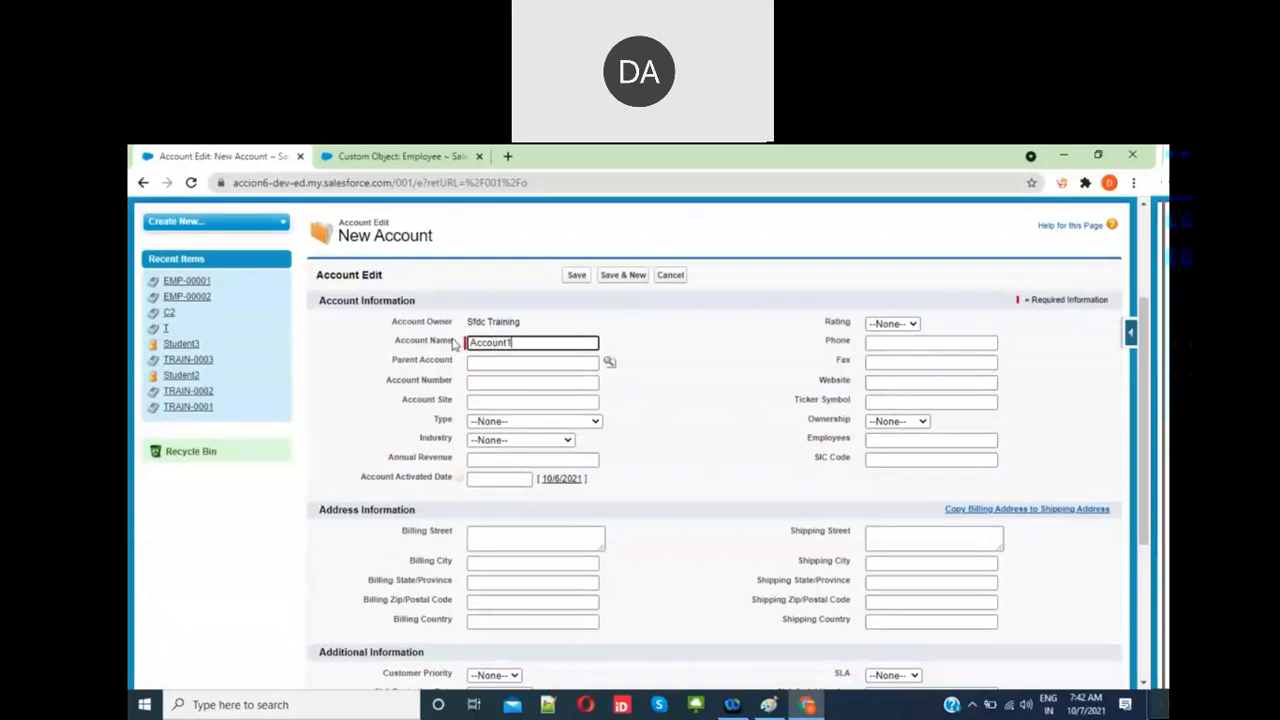
click(577, 282)
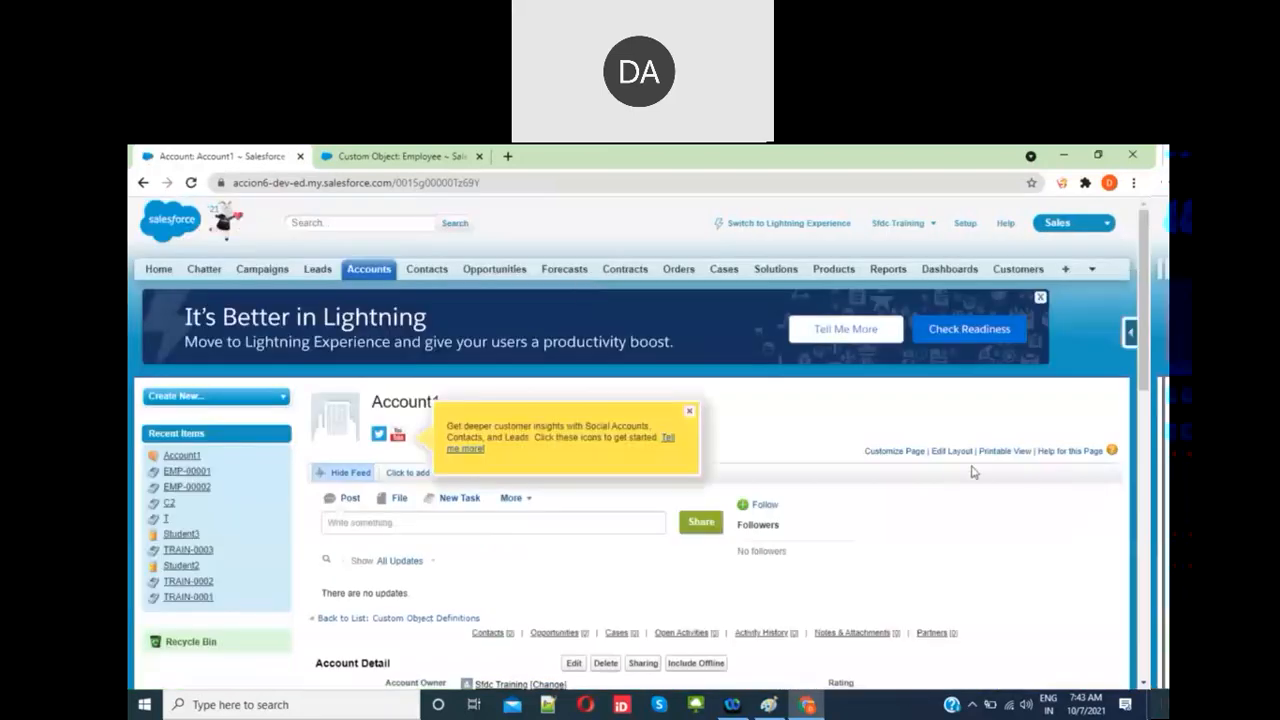
scroll(898, 541, down, 1)
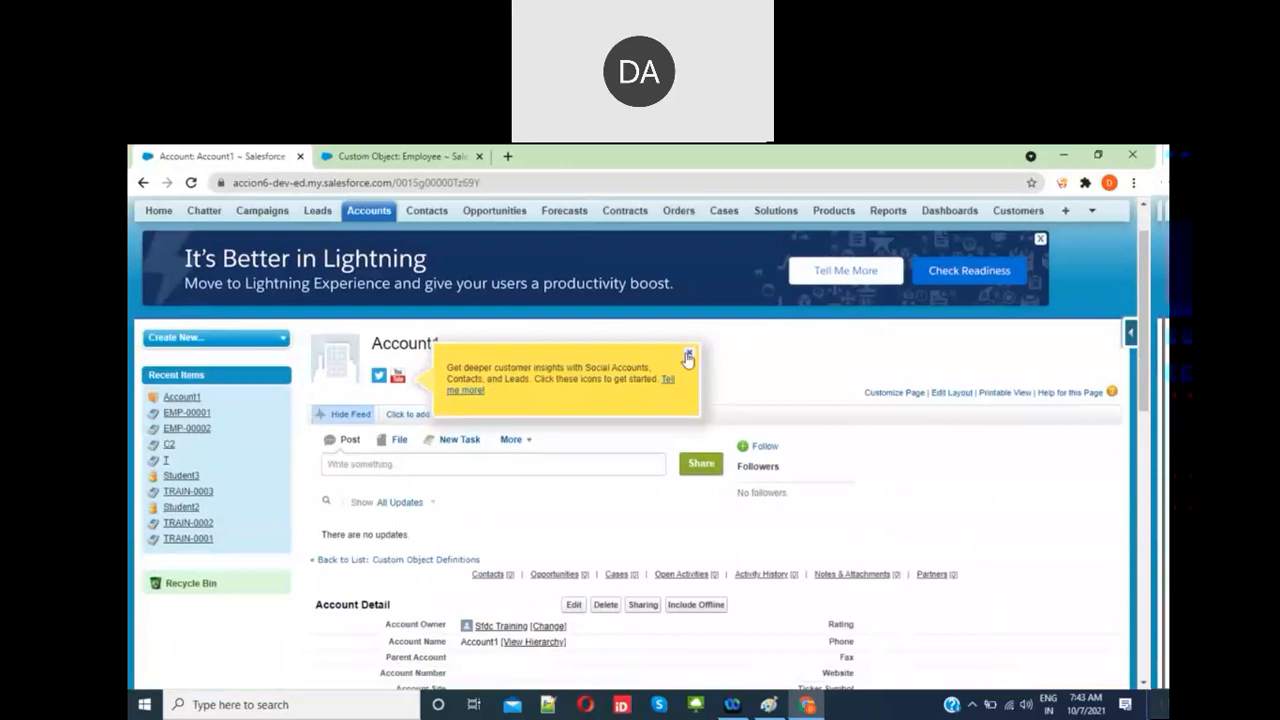
scroll(688, 358, down, 4)
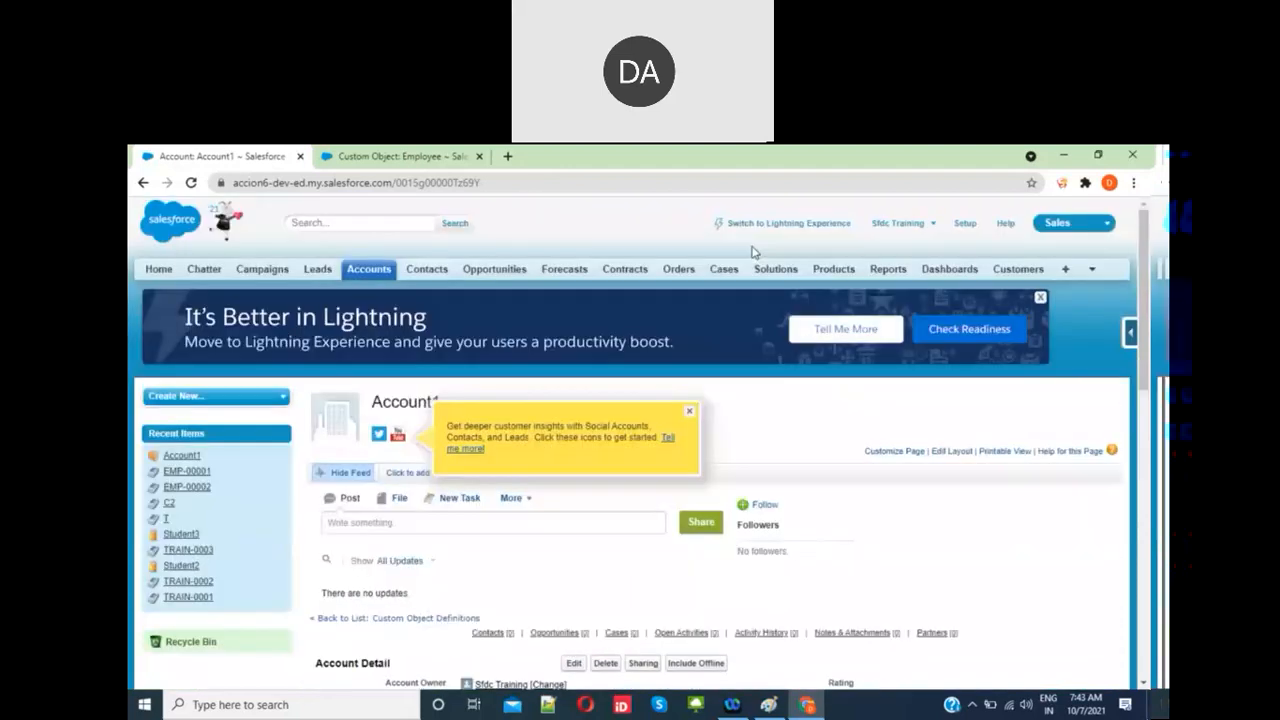
Step: Dismiss the social accounts tip and open Account1 for editing
click(689, 411)
scroll(695, 416, down, 4)
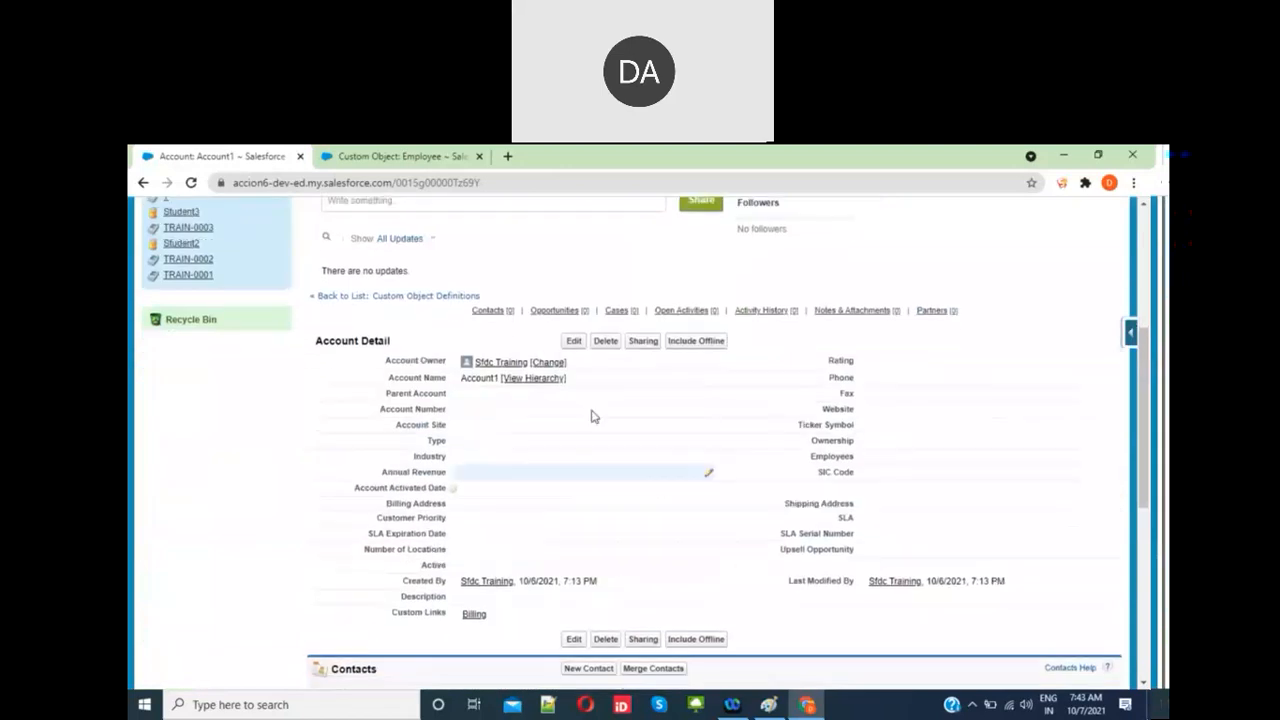
click(574, 341)
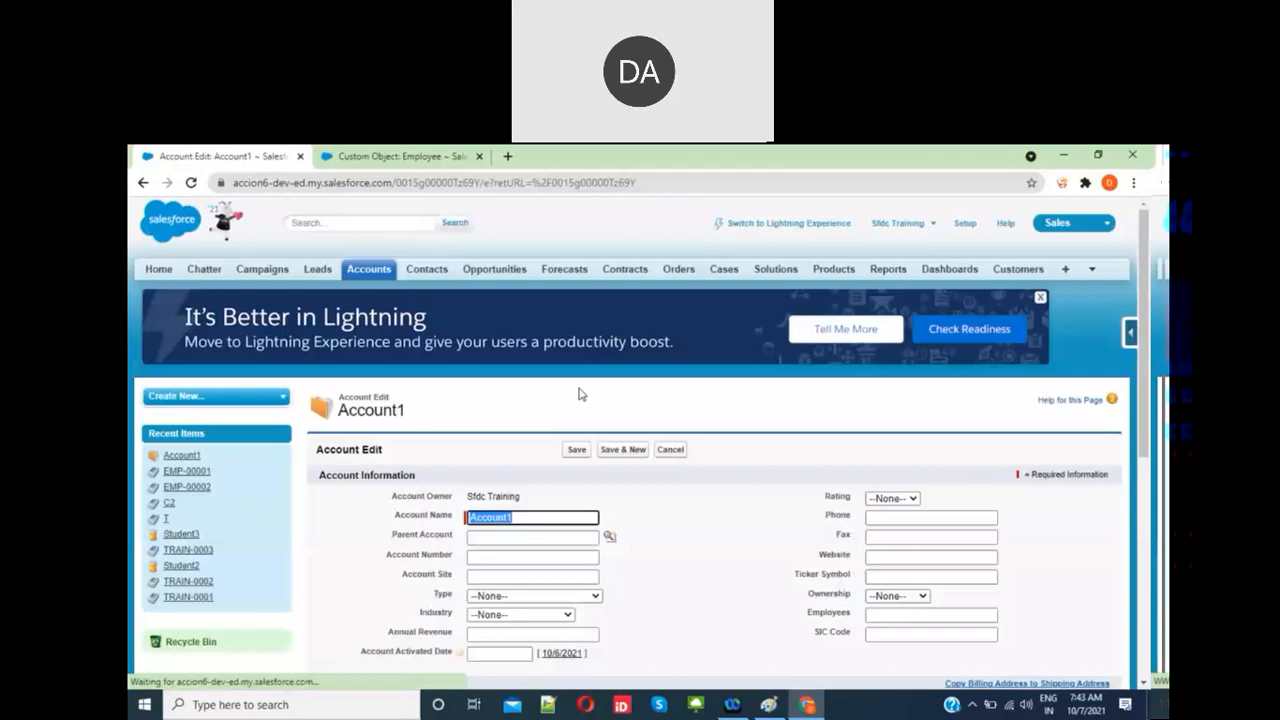
scroll(579, 394, down, 3)
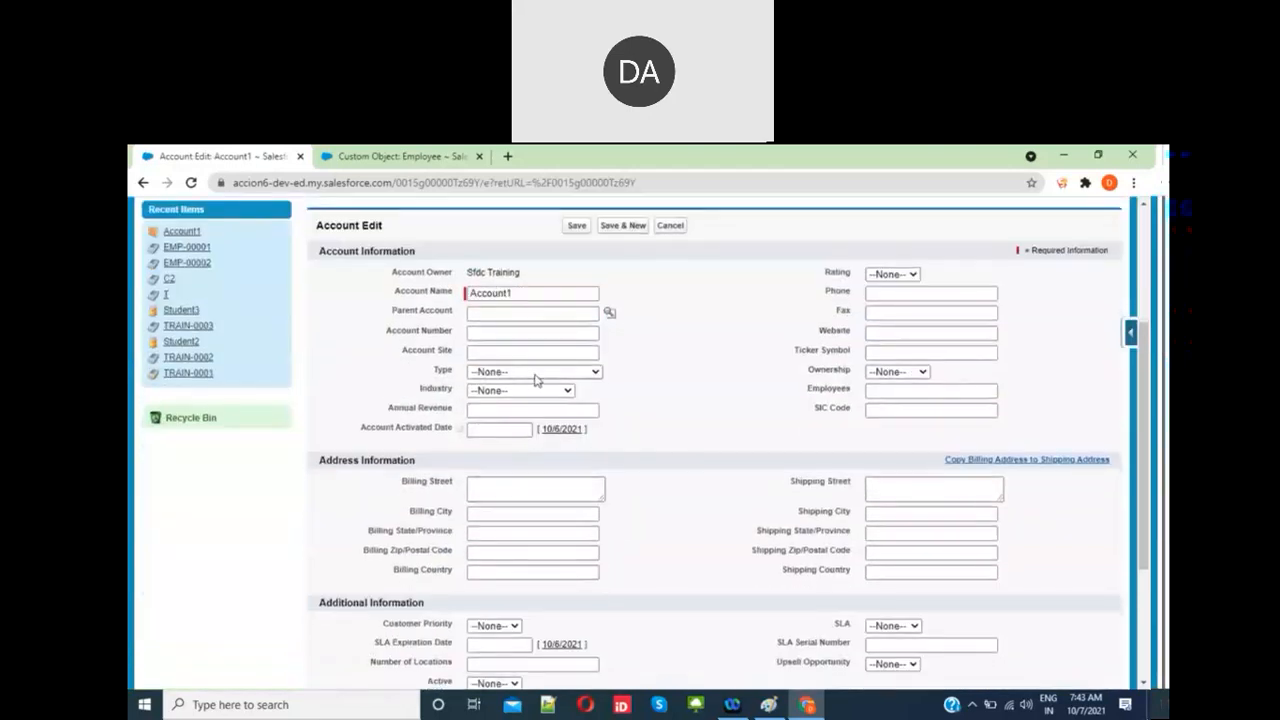
Step: Set Account1's Type to Prospect and Industry to Agriculture
click(537, 376)
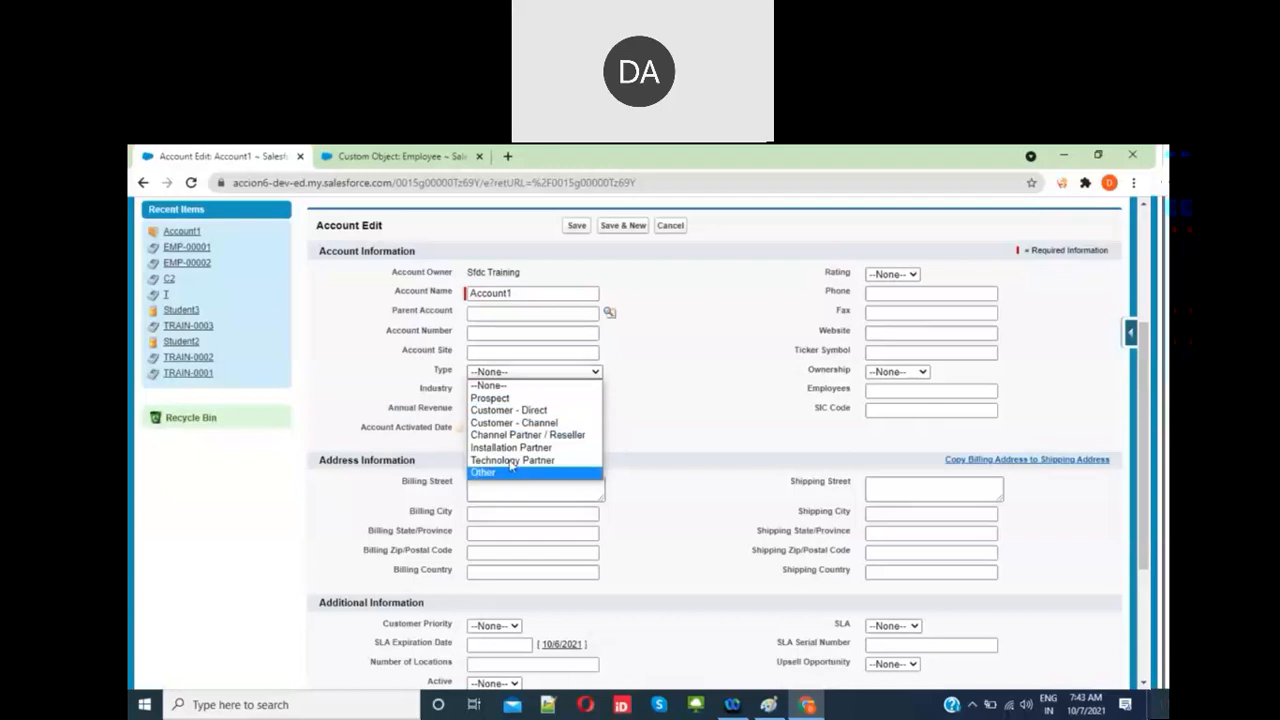
click(504, 399)
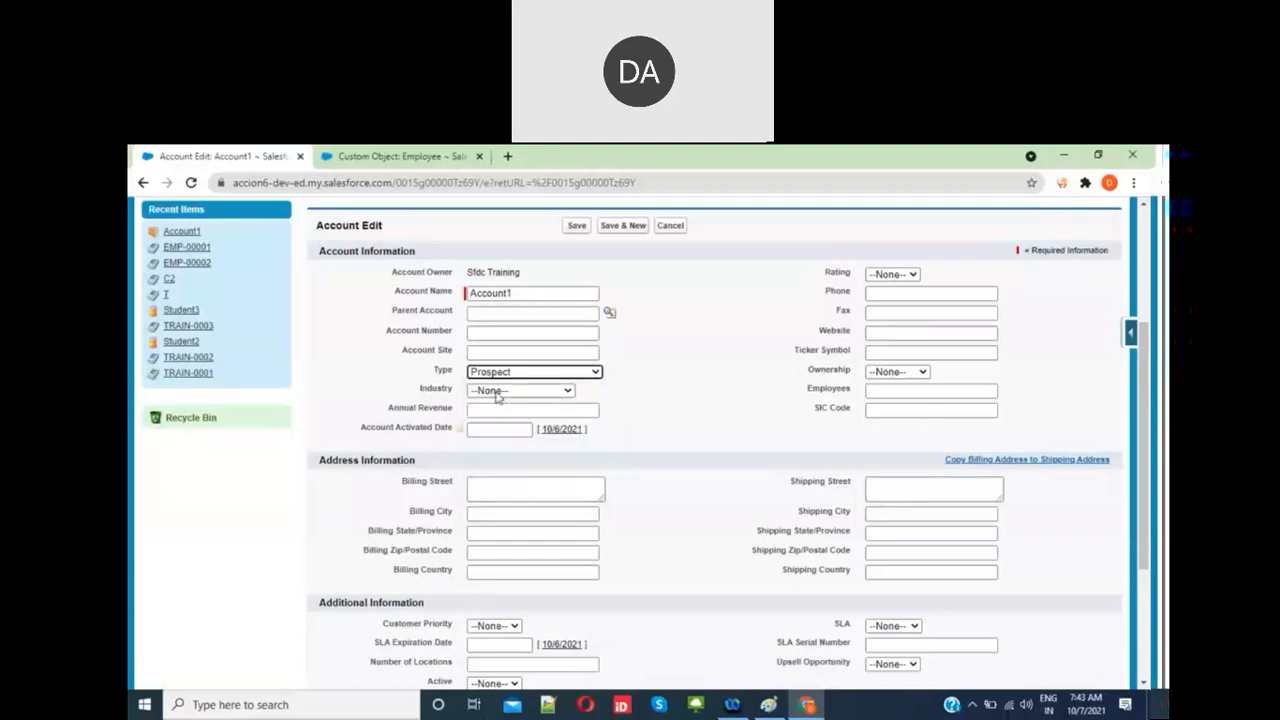
click(502, 392)
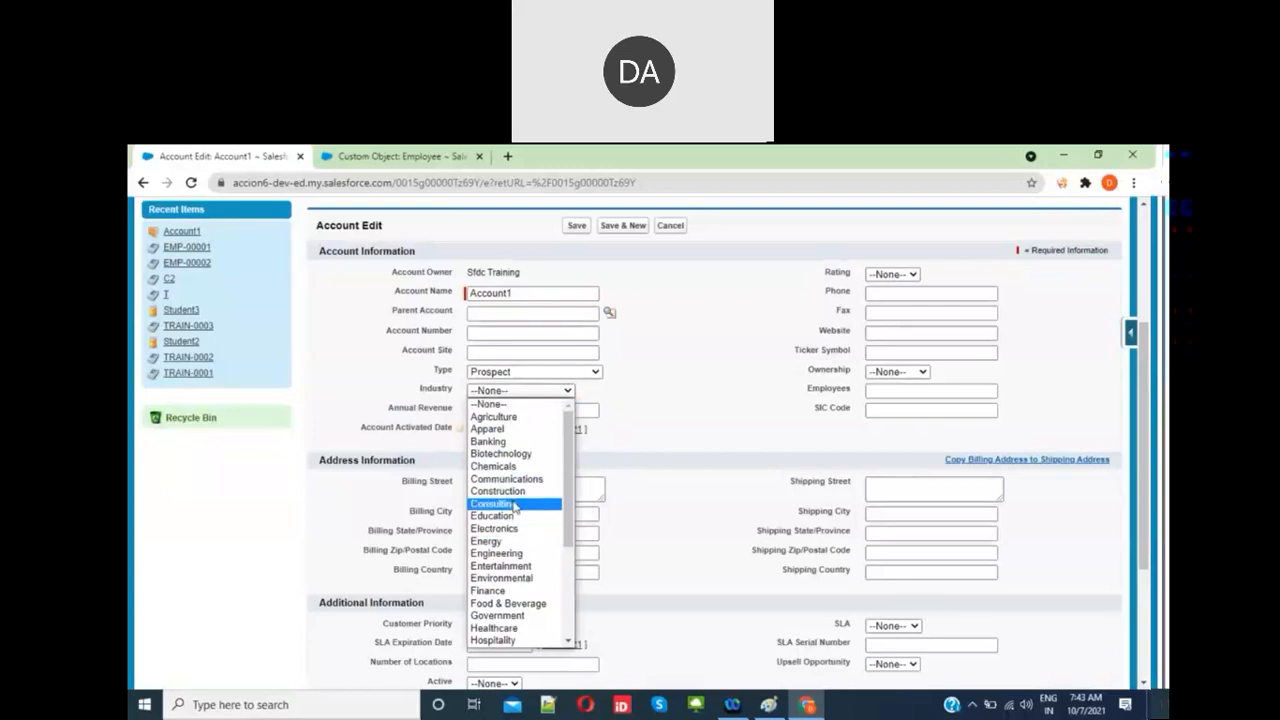
click(509, 419)
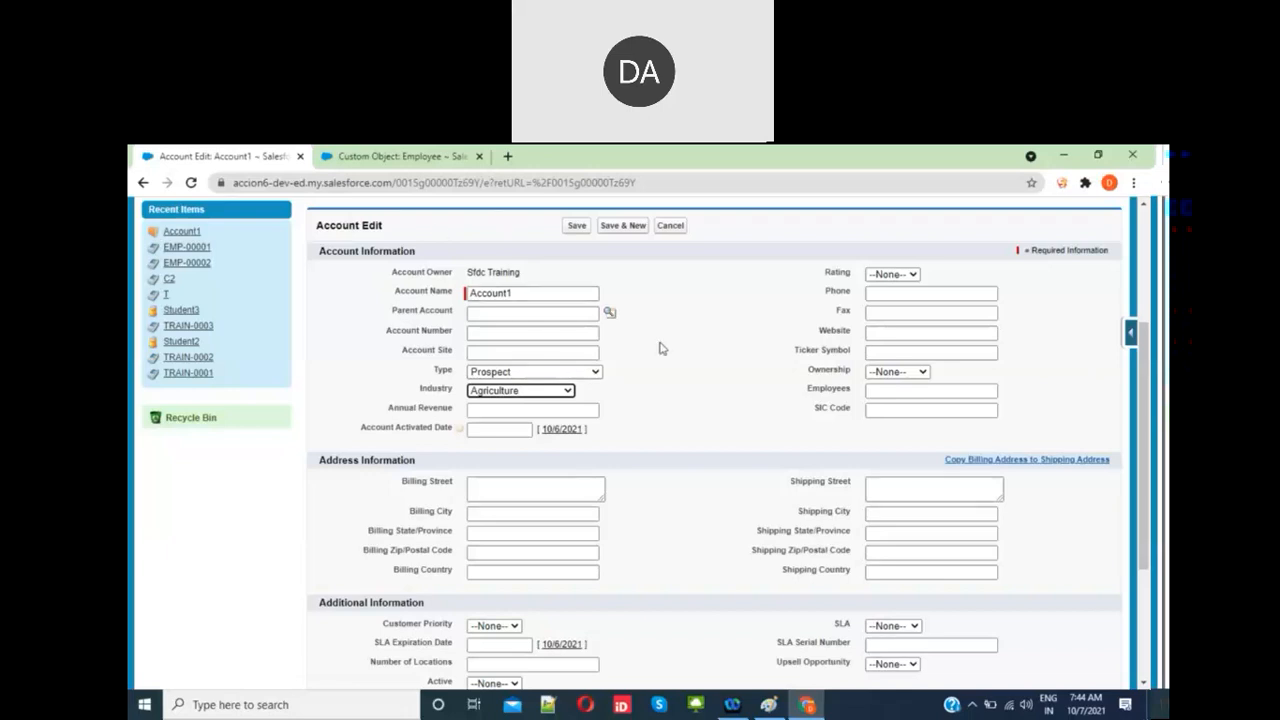
click(496, 427)
click(509, 410)
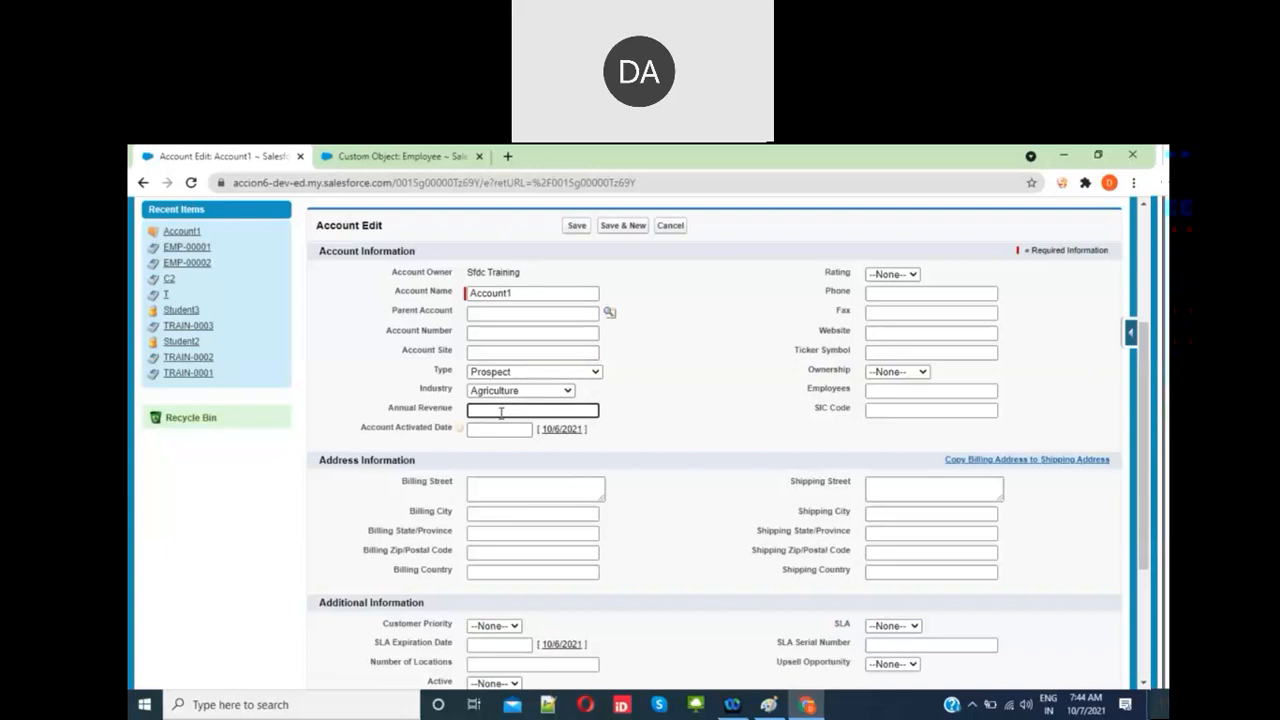
click(707, 405)
scroll(527, 227, up, 2)
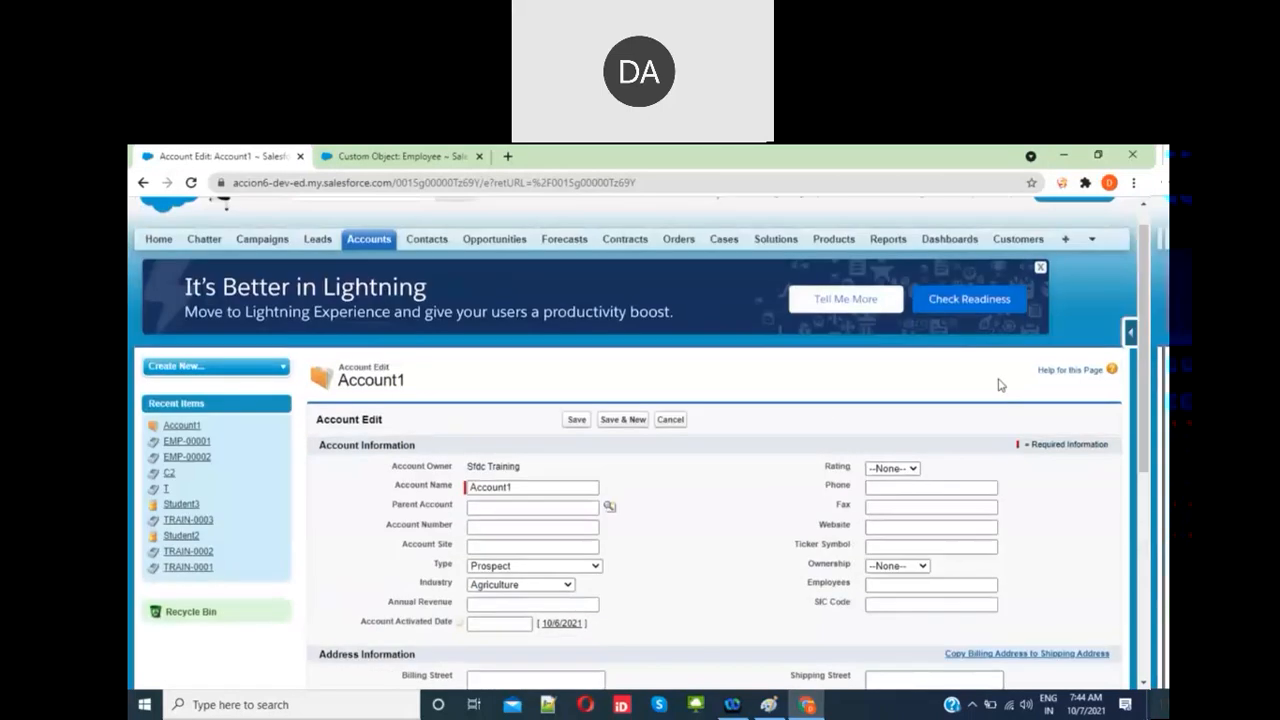
Step: Open the Account field list in a new tab and go to Account Validation Rules
click(1129, 333)
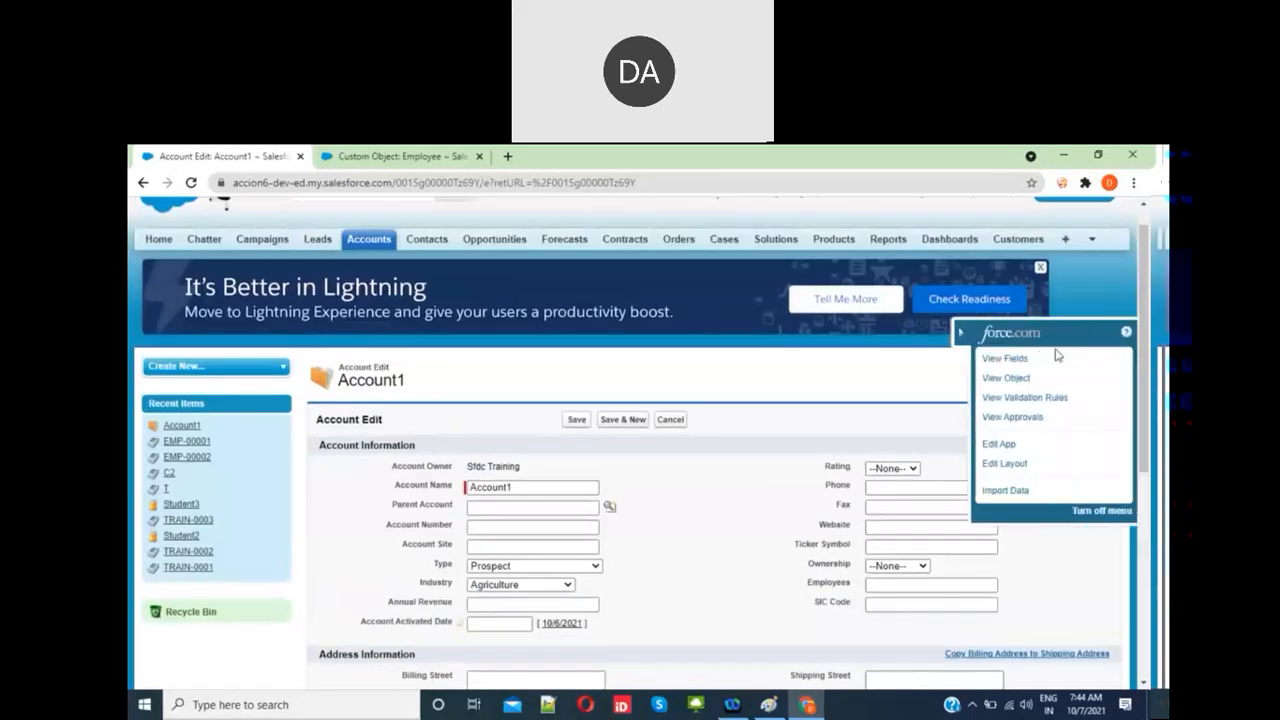
click(1011, 364)
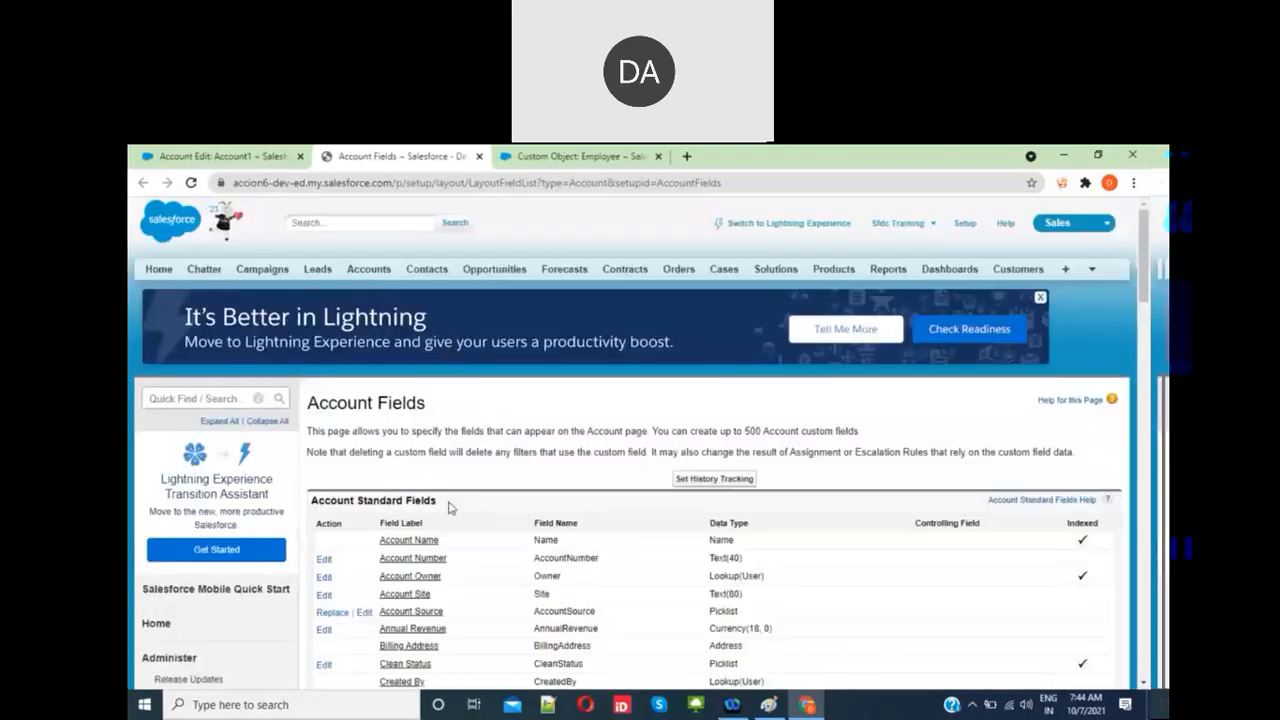
scroll(449, 508, down, 10)
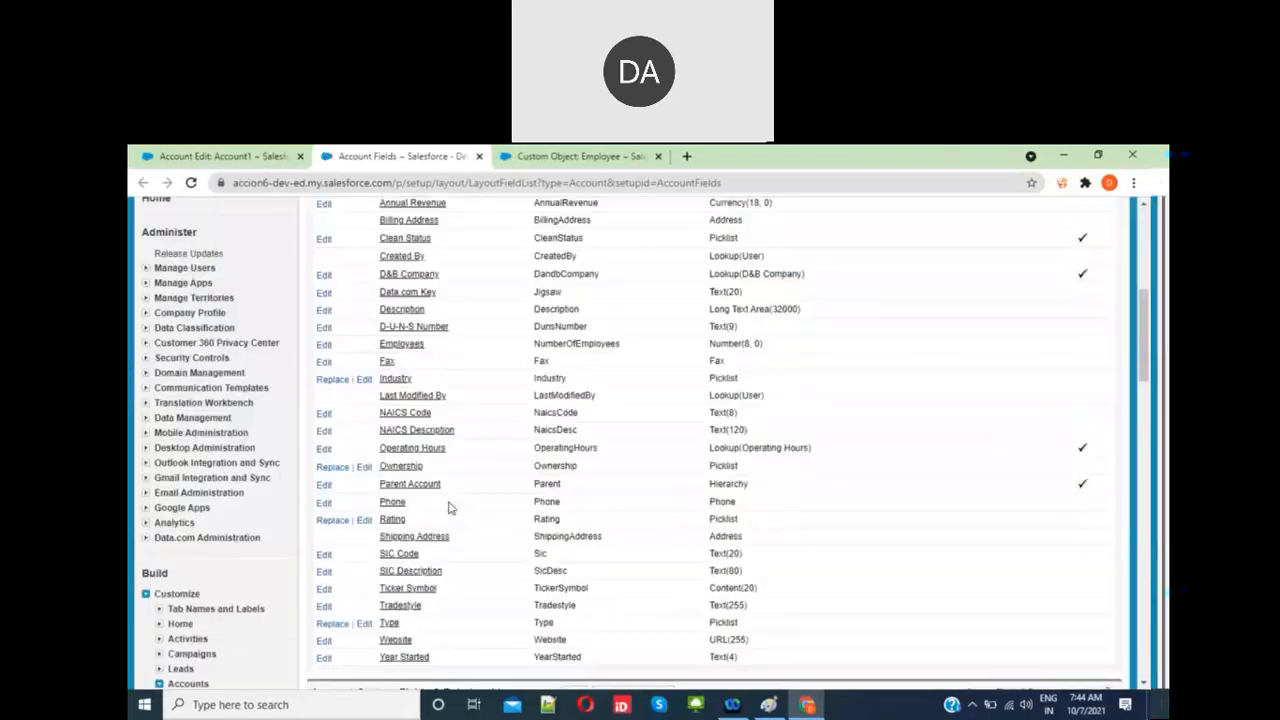
scroll(217, 237, down, 10)
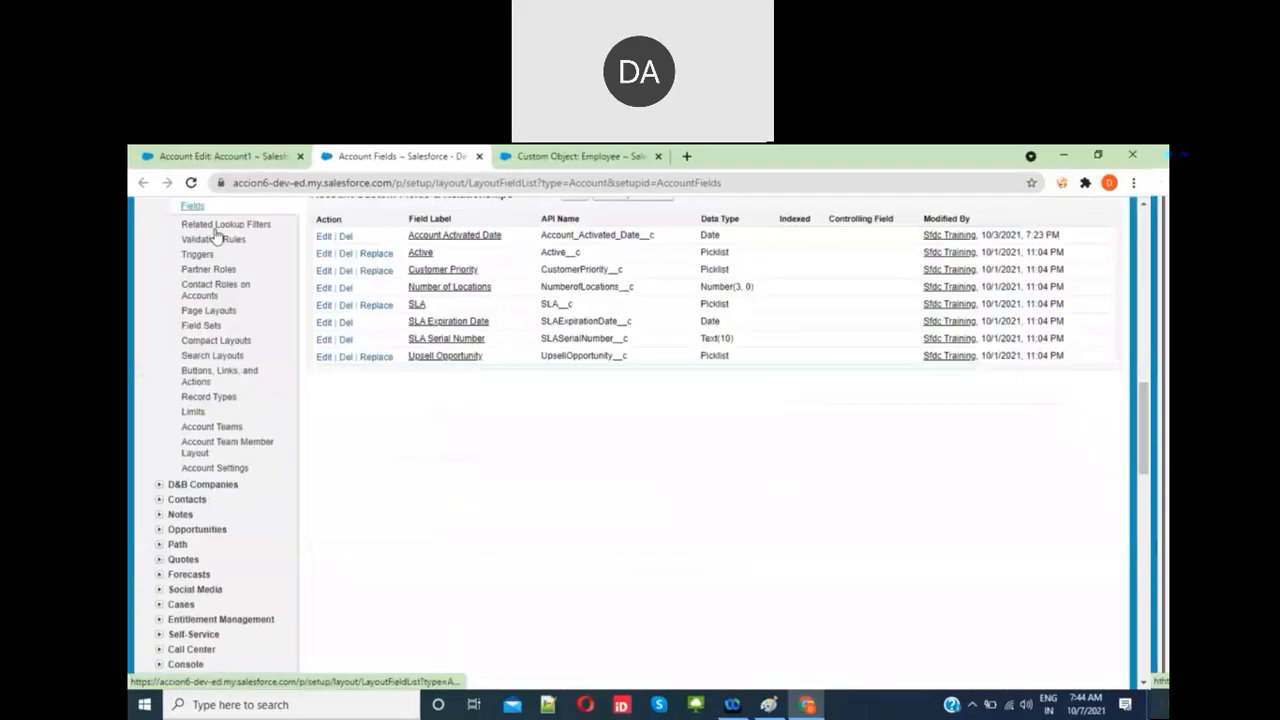
scroll(217, 234, up, 1)
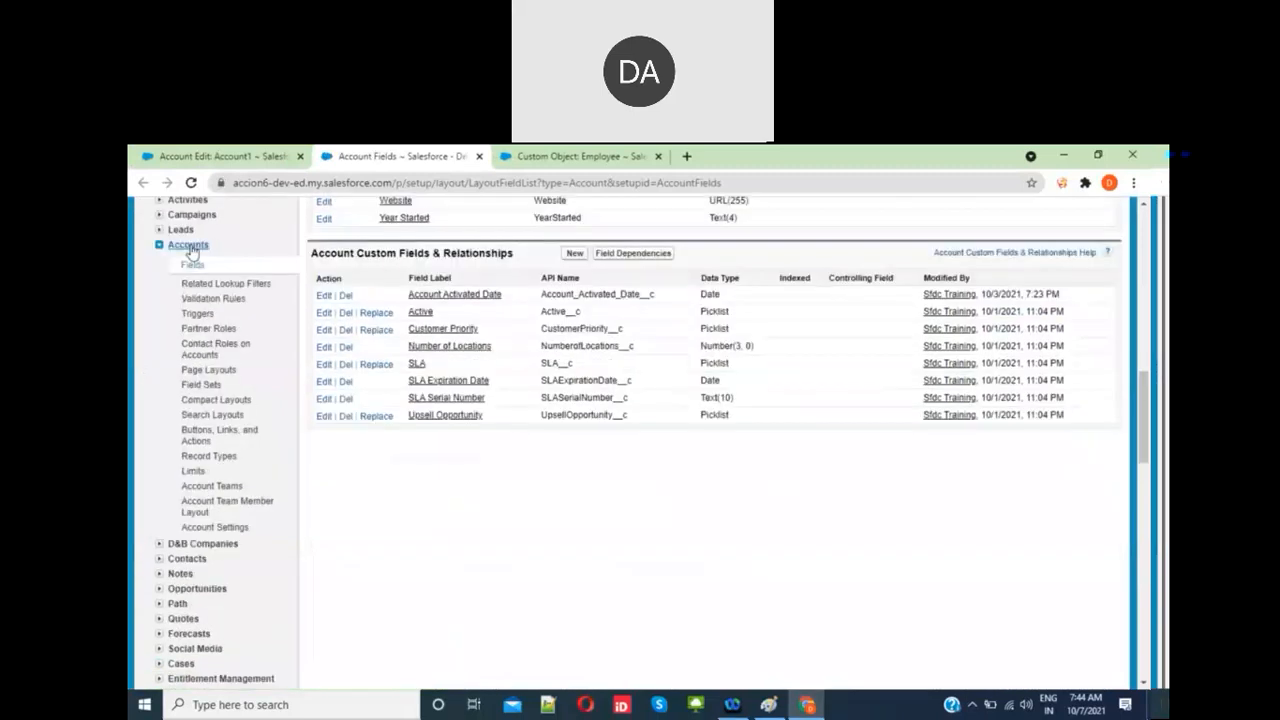
click(220, 302)
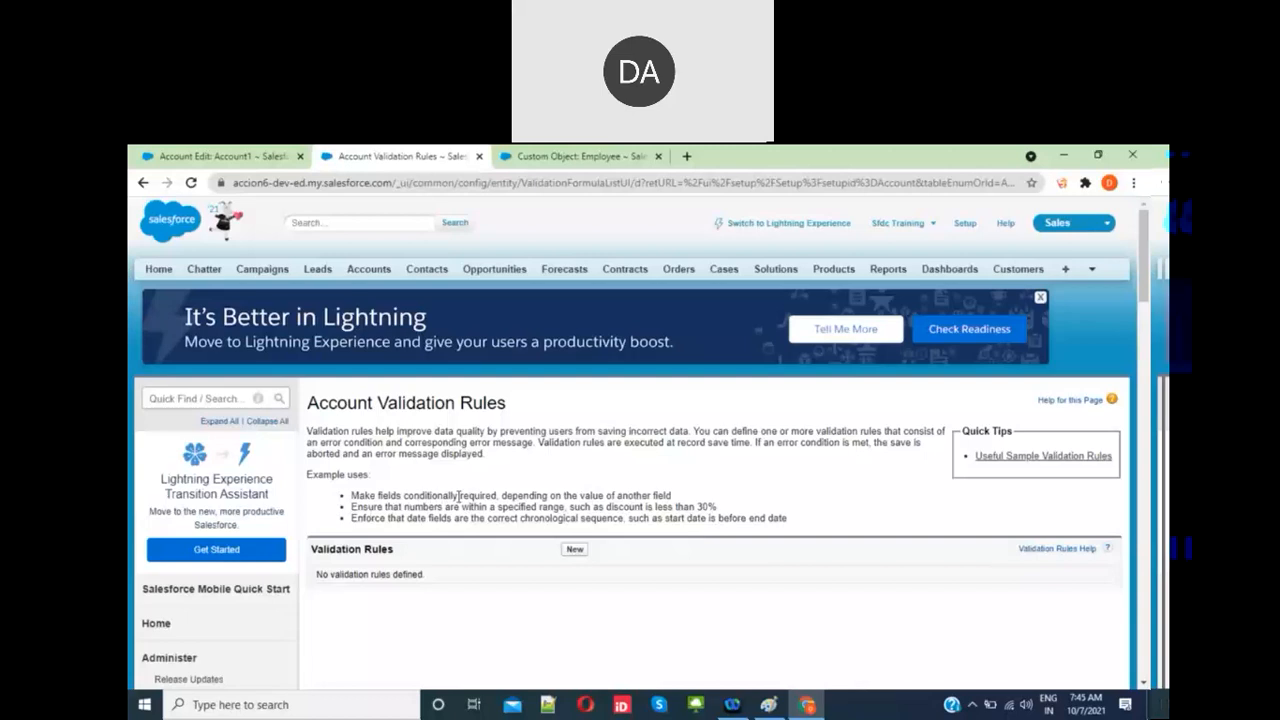
Step: Start a new Account validation rule from the empty Validation Rules list
double_click(490, 497)
click(680, 502)
click(575, 550)
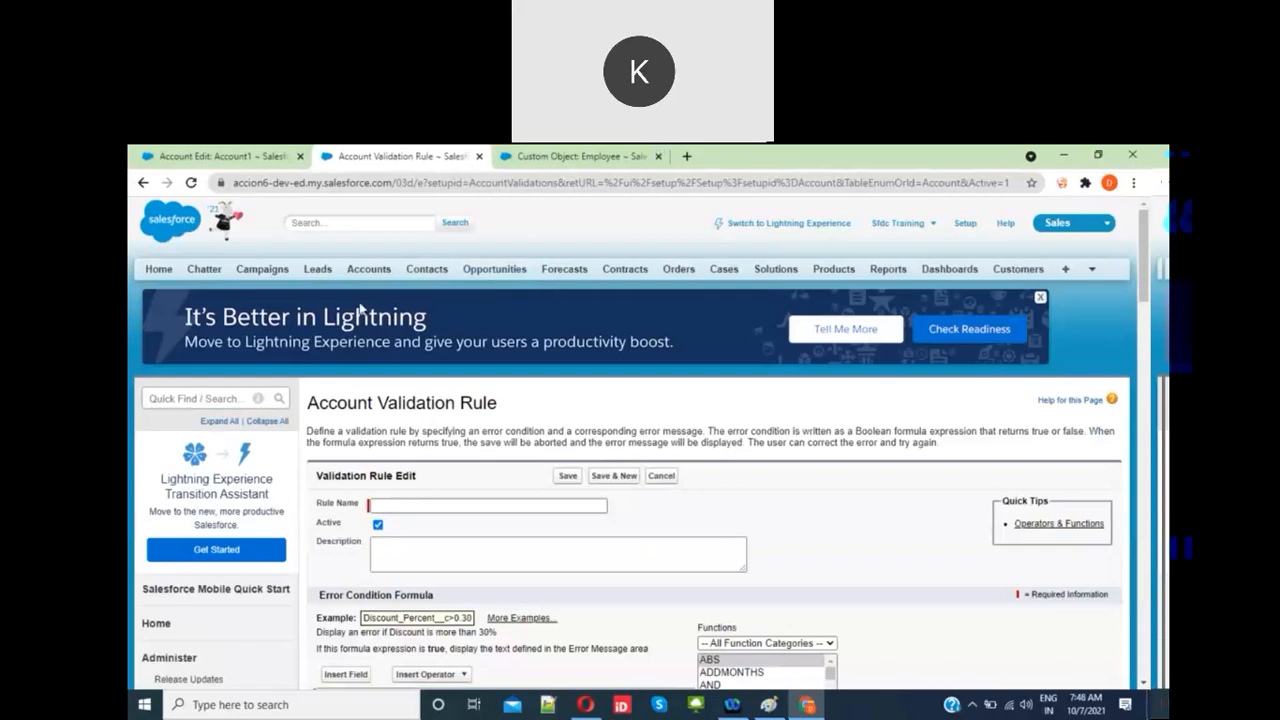
click(222, 157)
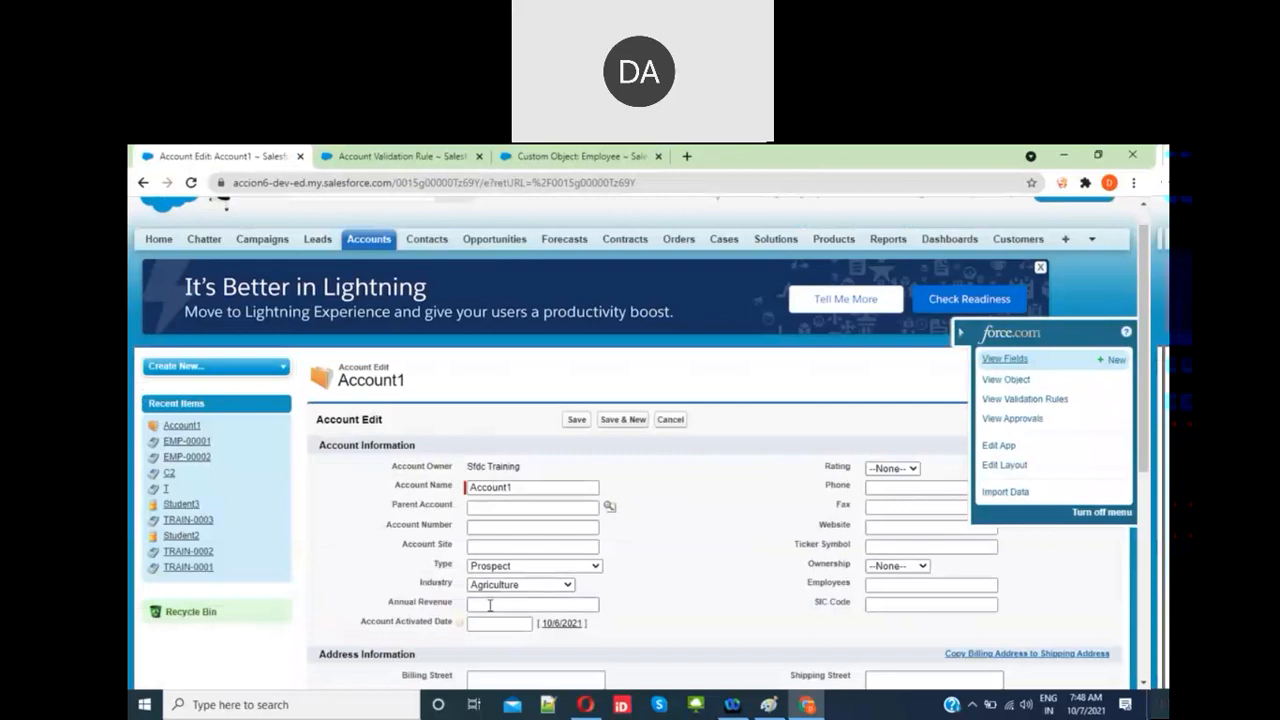
click(509, 529)
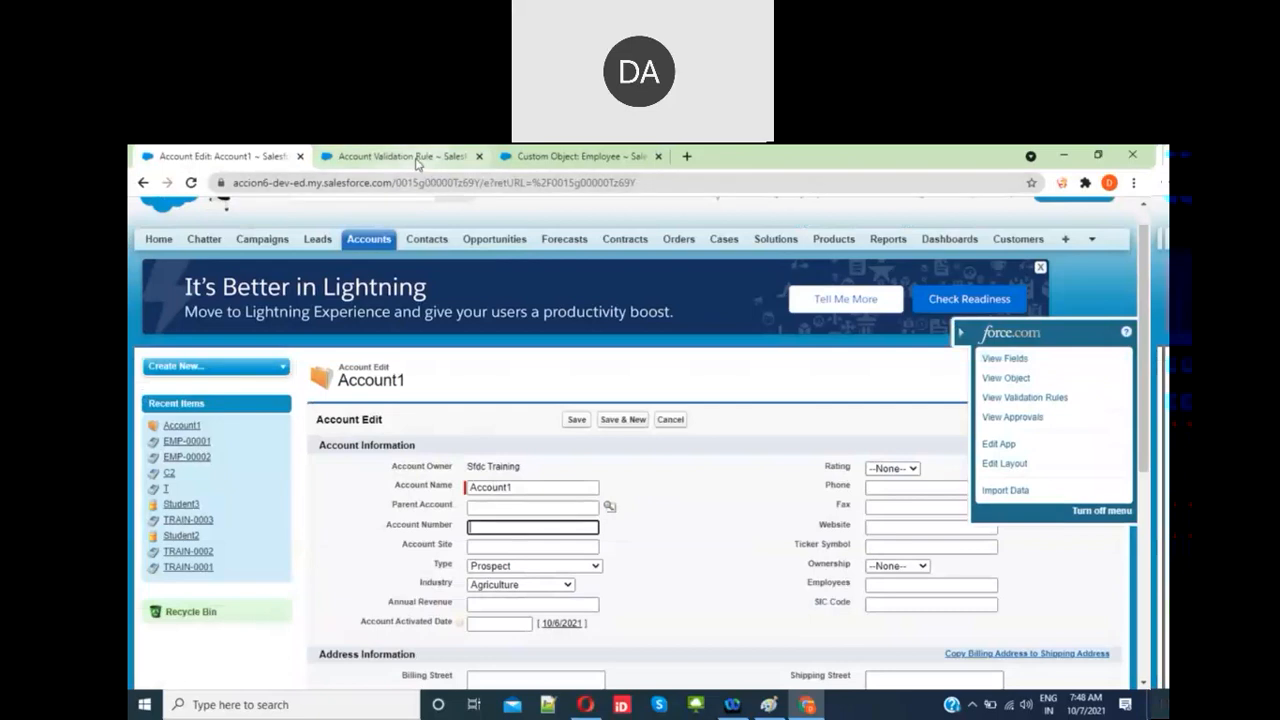
double_click(437, 524)
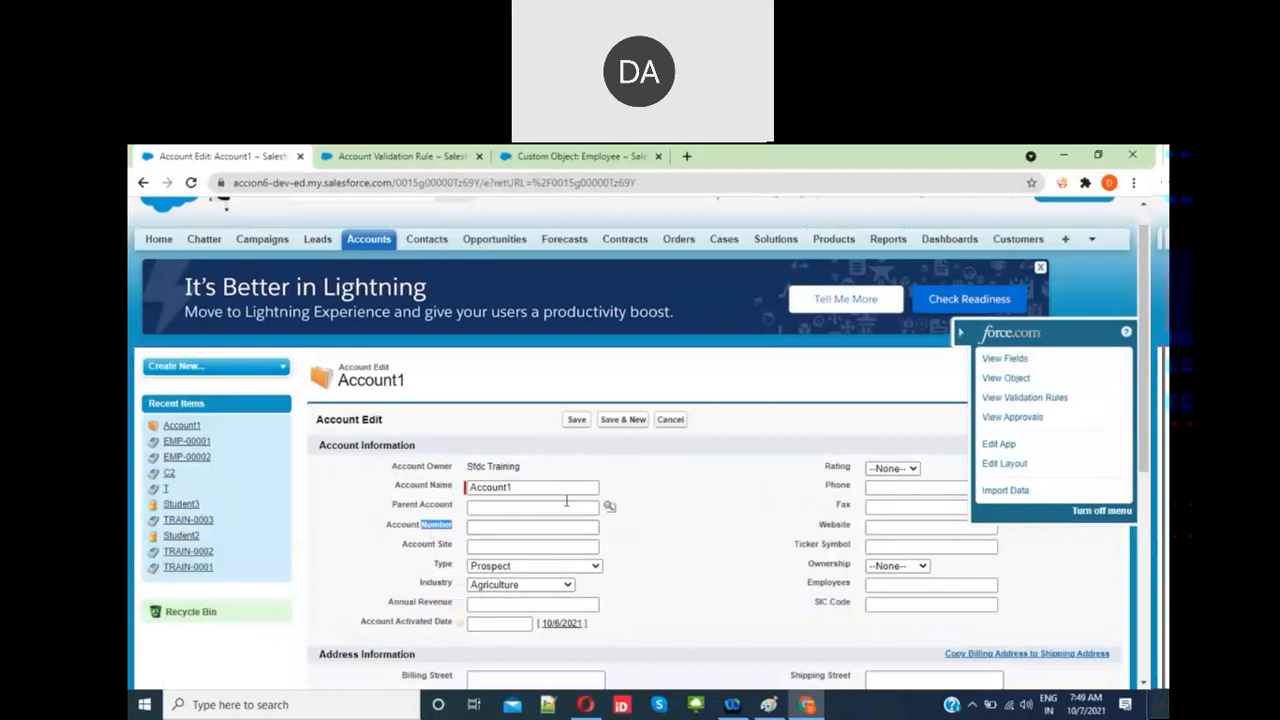
click(432, 162)
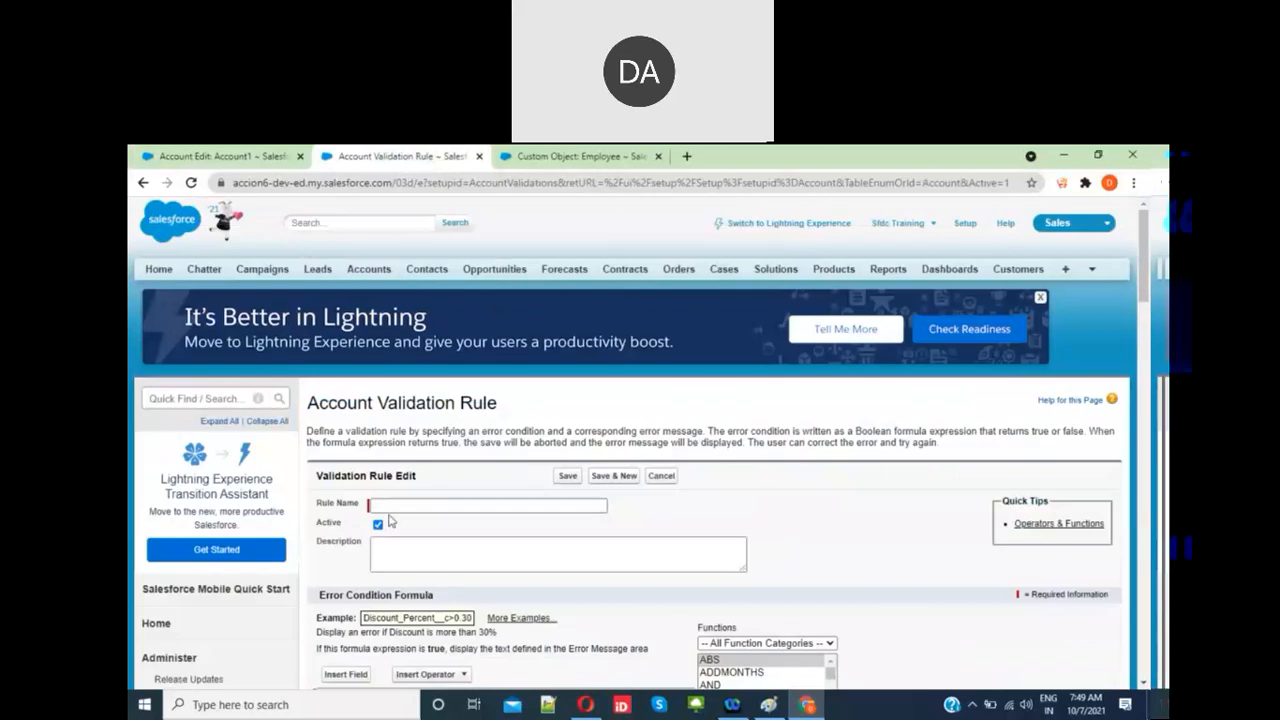